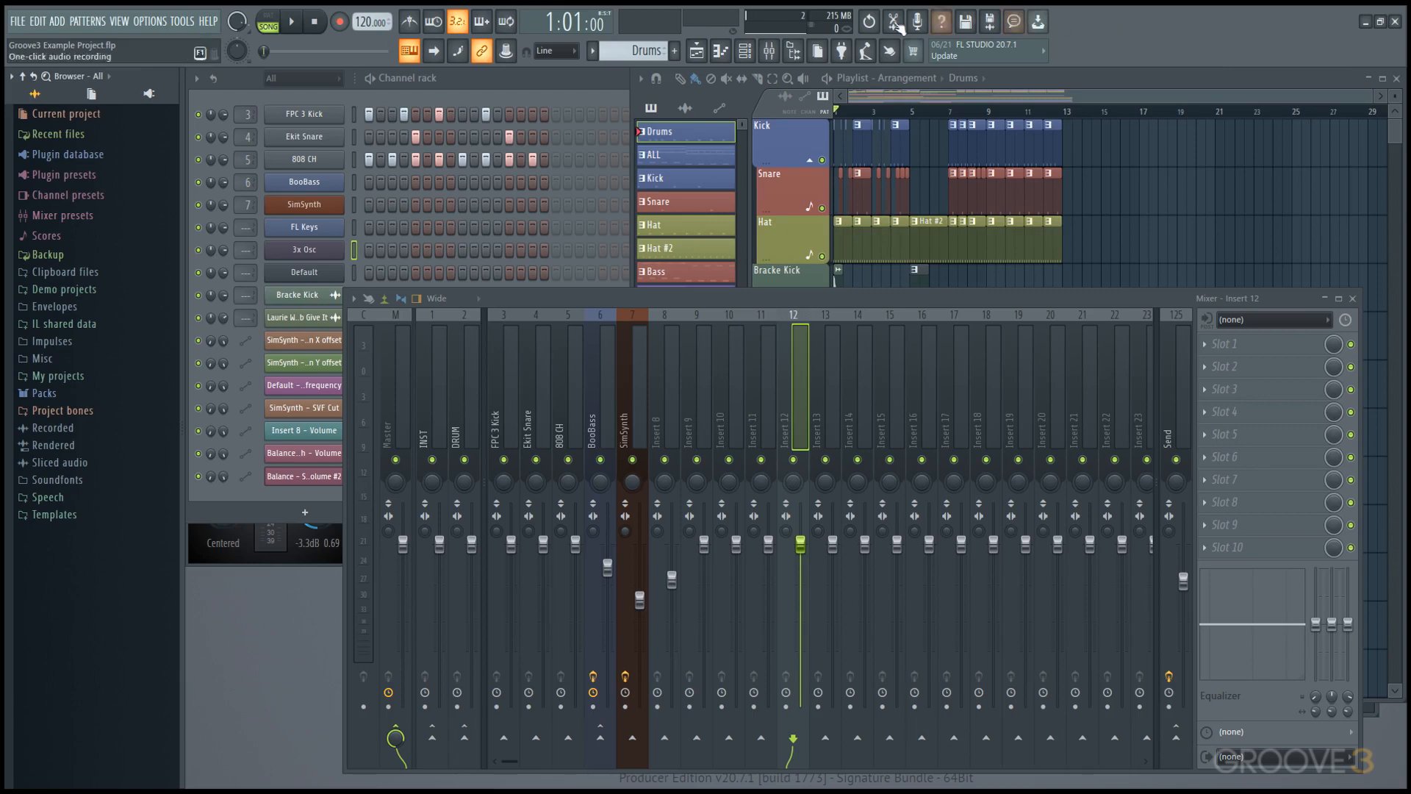
# Turn the main toolbar's separators on and back off.
pyautogui.rightClick(1157, 31)
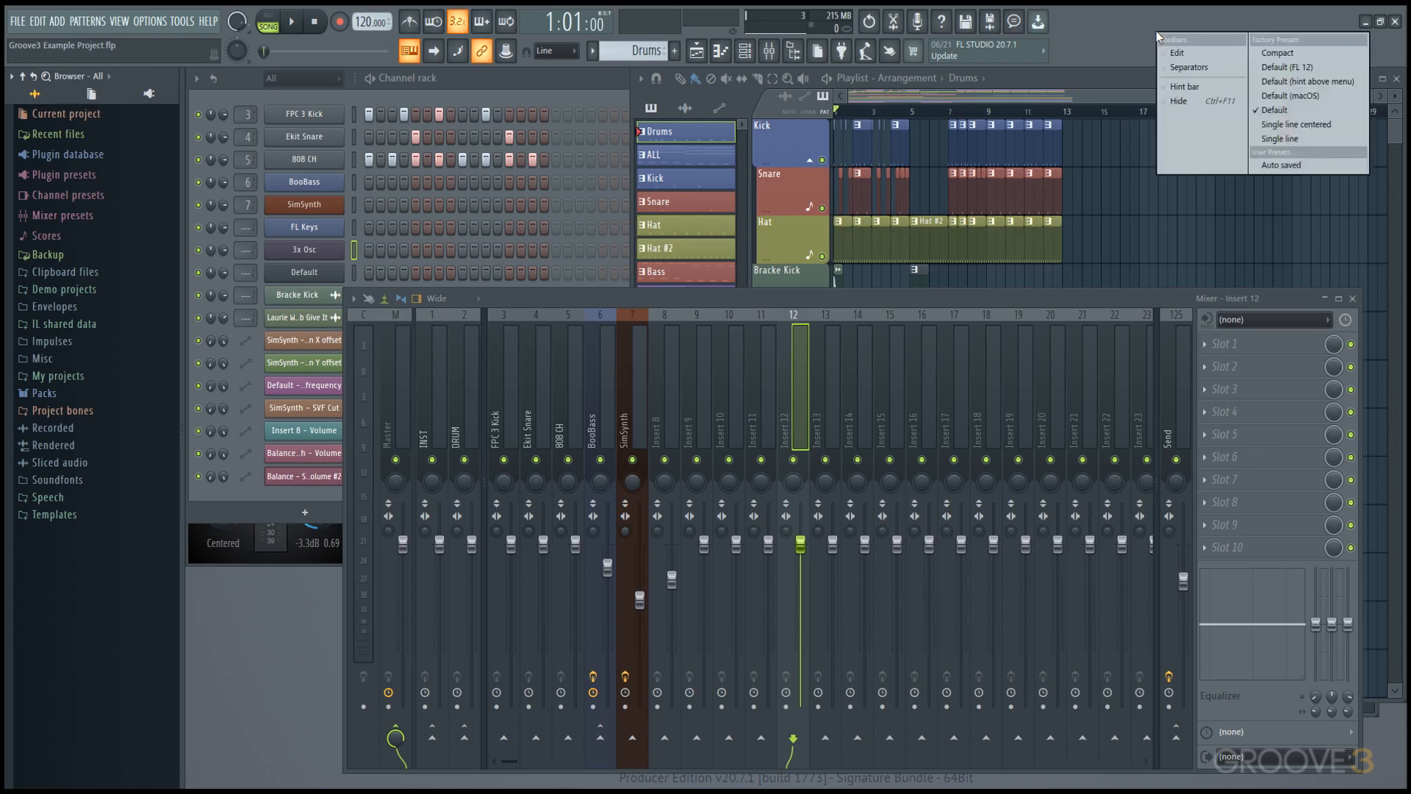
pyautogui.click(1213, 68)
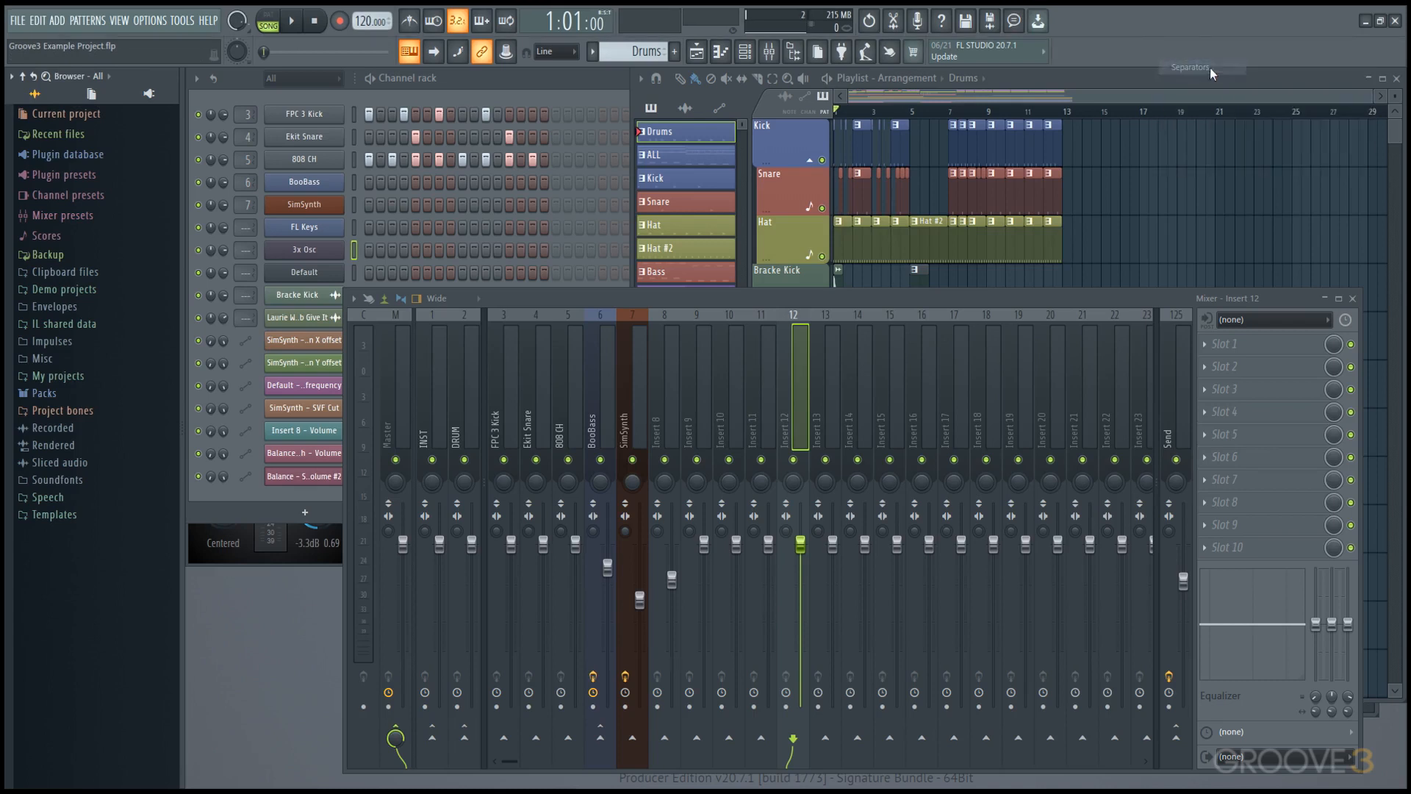
pyautogui.rightClick(1144, 44)
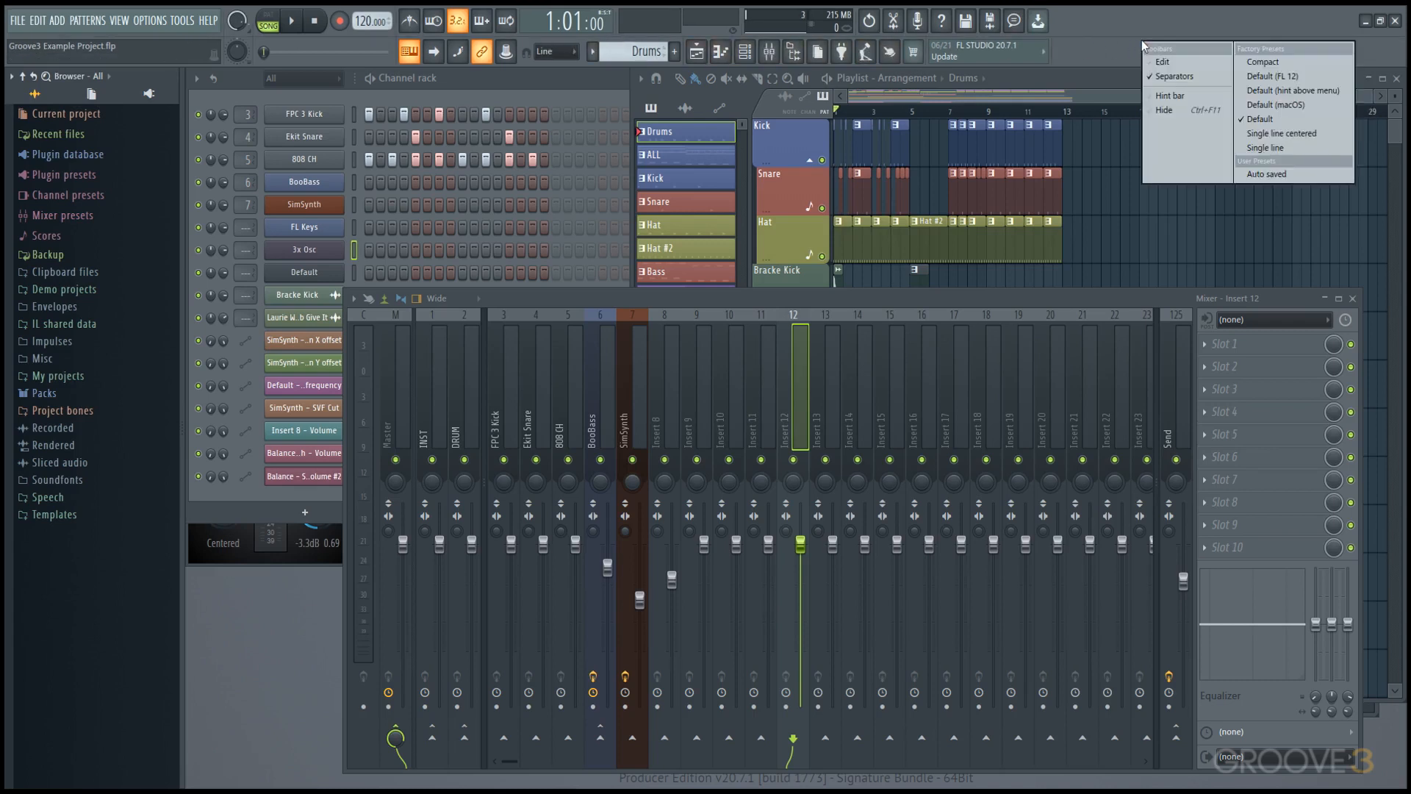
pyautogui.rightClick(1128, 34)
# Edit the main toolbar by adding the Ctrl key modifier and removing the Online panel.
pyautogui.rightClick(1128, 34)
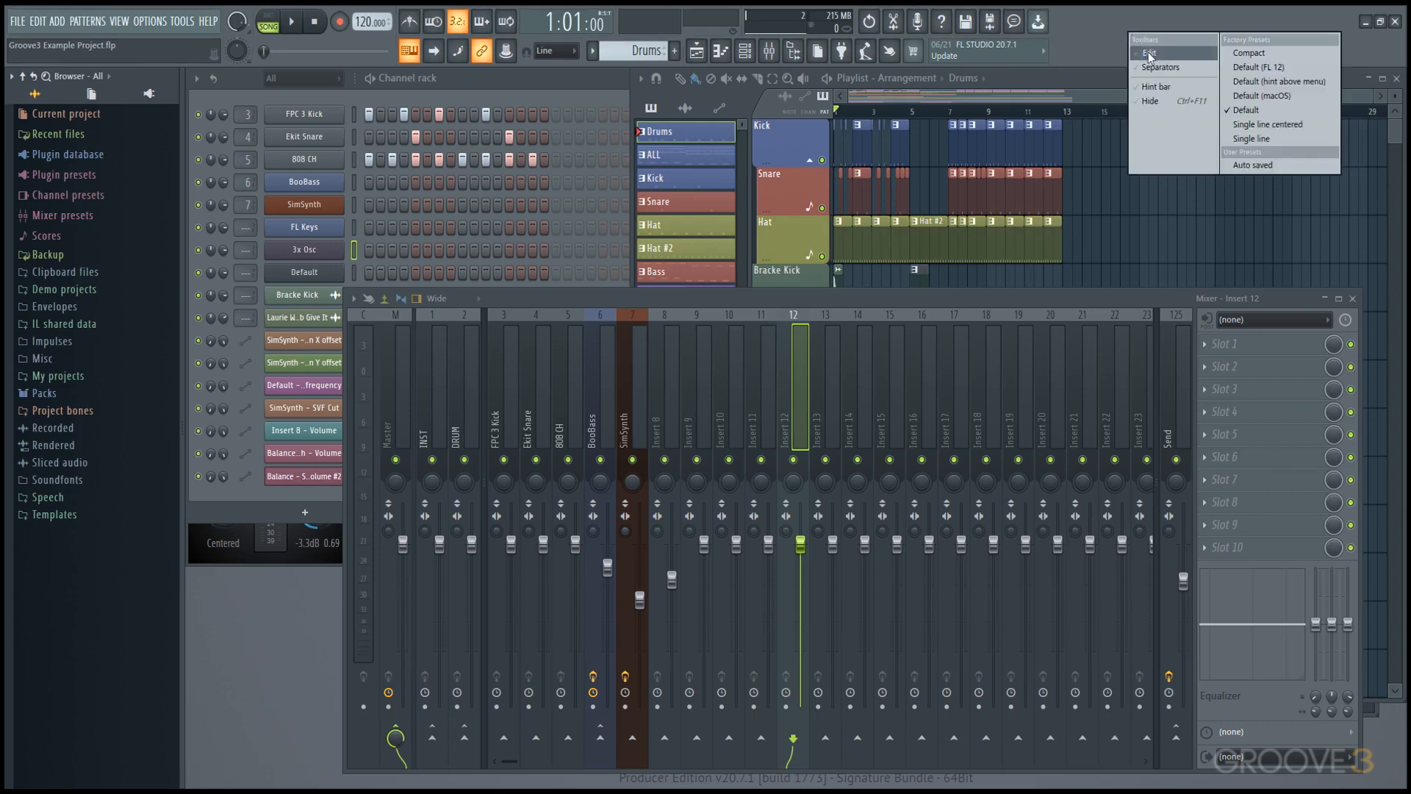
pyautogui.click(1149, 51)
pyautogui.moveTo(1230, 145); pyautogui.dragTo(1110, 43)
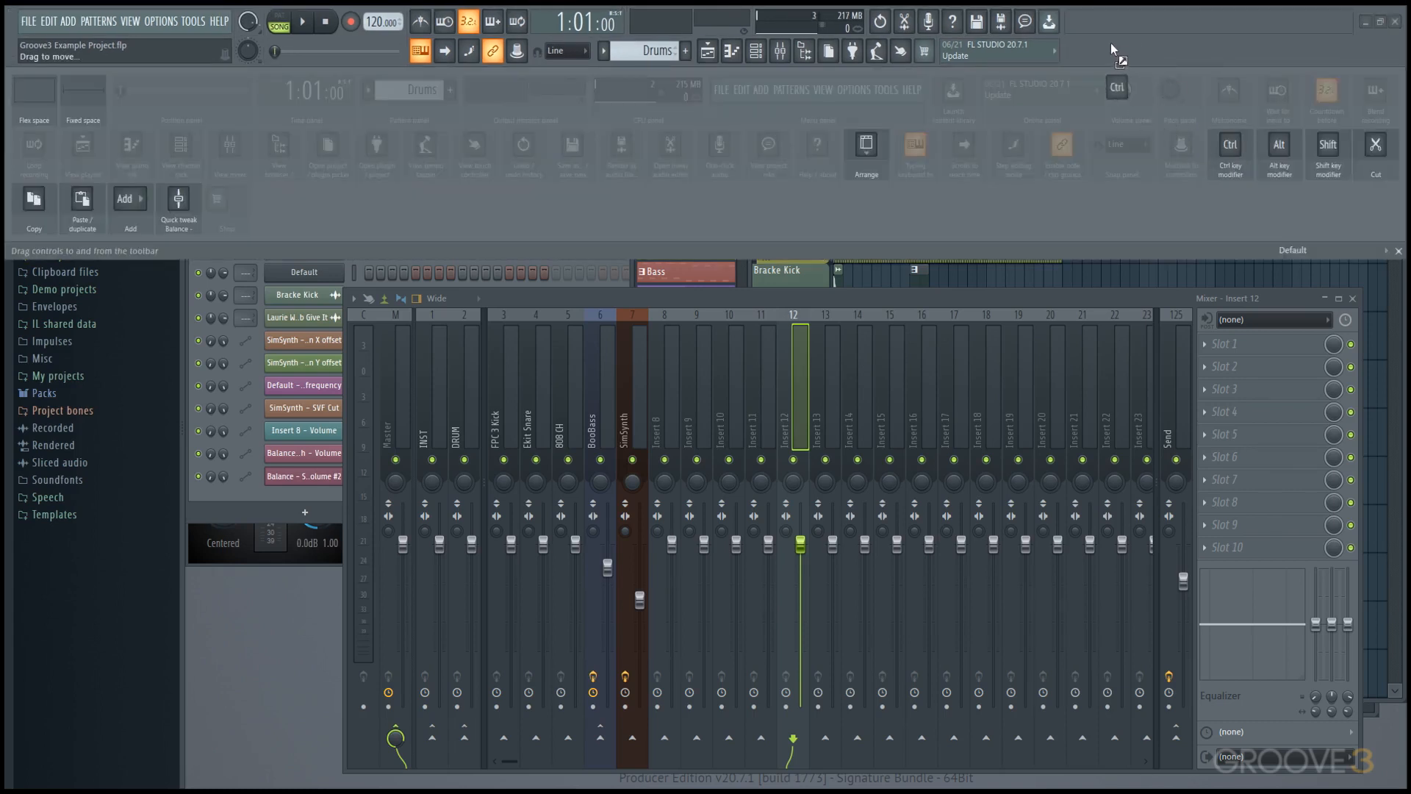
pyautogui.moveTo(970, 50); pyautogui.dragTo(1048, 158)
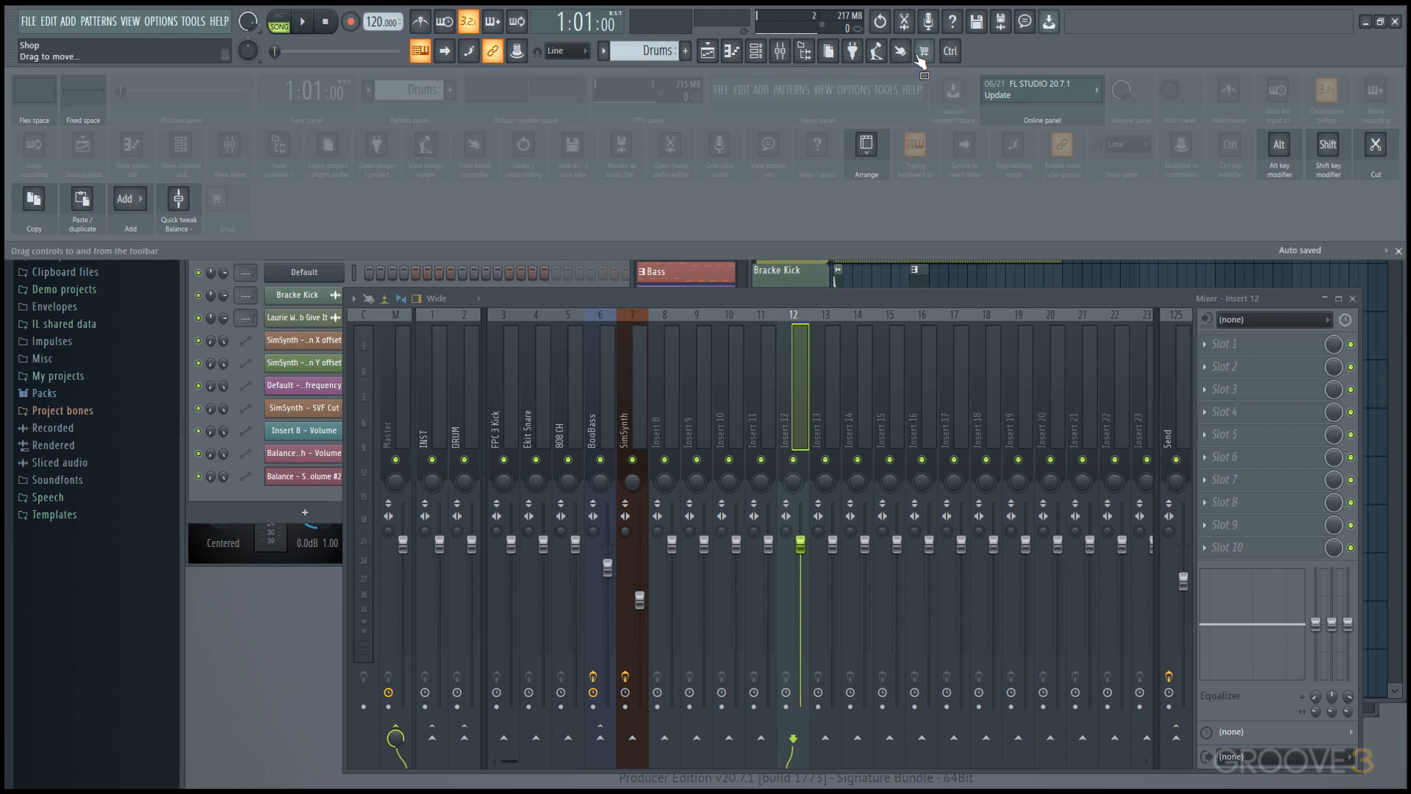
# Apply the Compact factory preset to the toolbar and leave toolbar editing mode.
pyautogui.rightClick(1163, 51)
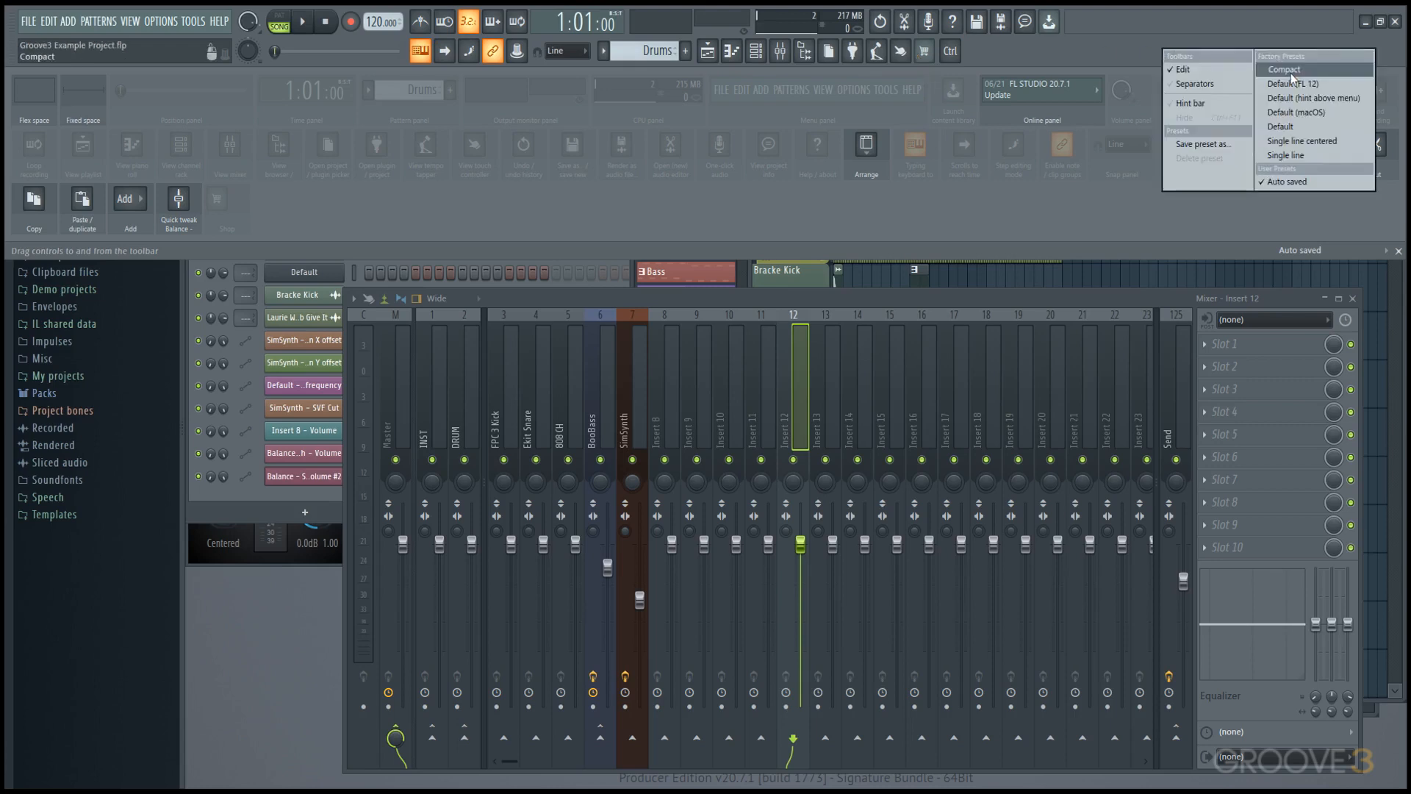
pyautogui.click(1289, 70)
pyautogui.rightClick(1196, 54)
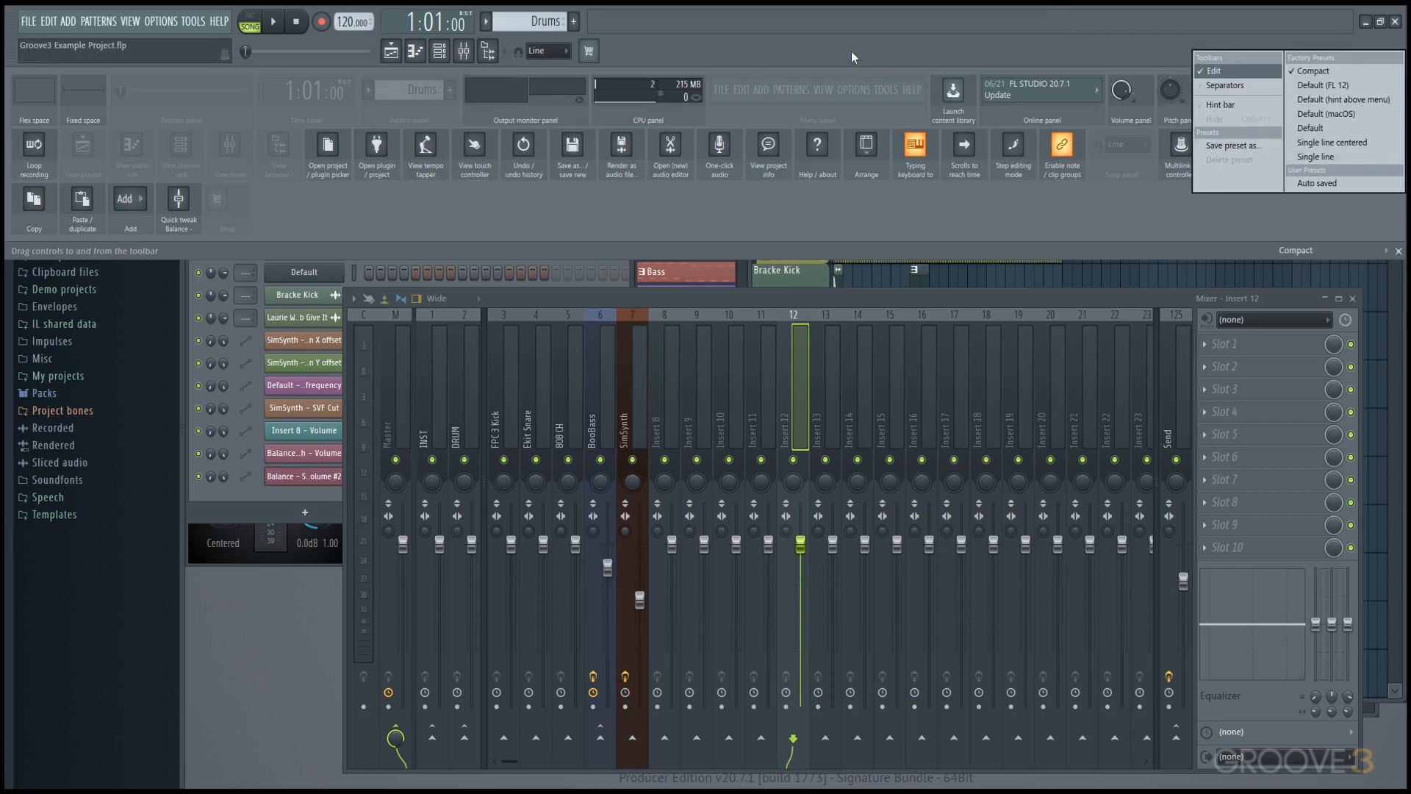
pyautogui.rightClick(769, 48)
pyautogui.click(788, 67)
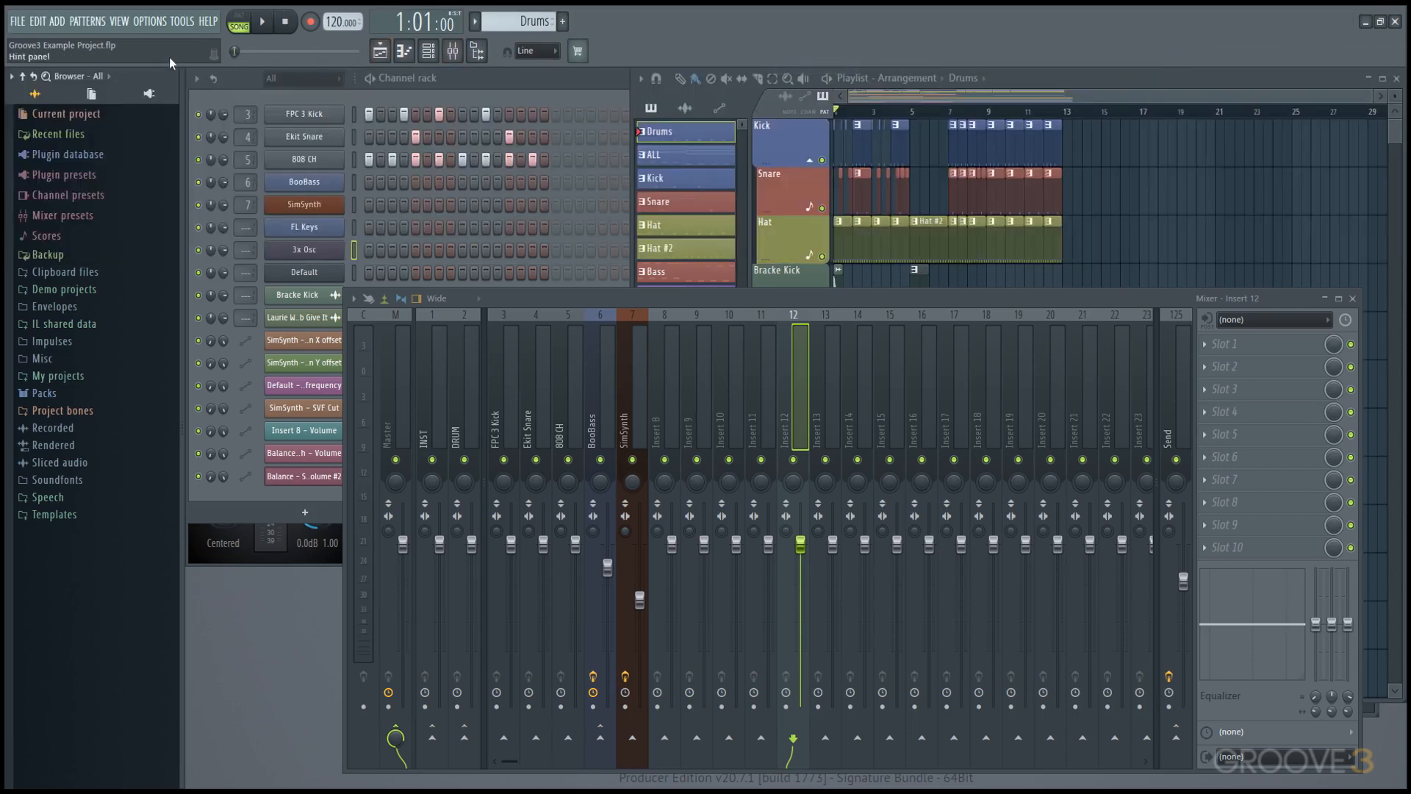
# Apply the Default (FL 12) toolbar preset and add the Ctrl, Alt and Shift key modifiers and the Quick tweak balance control.
pyautogui.rightClick(1007, 47)
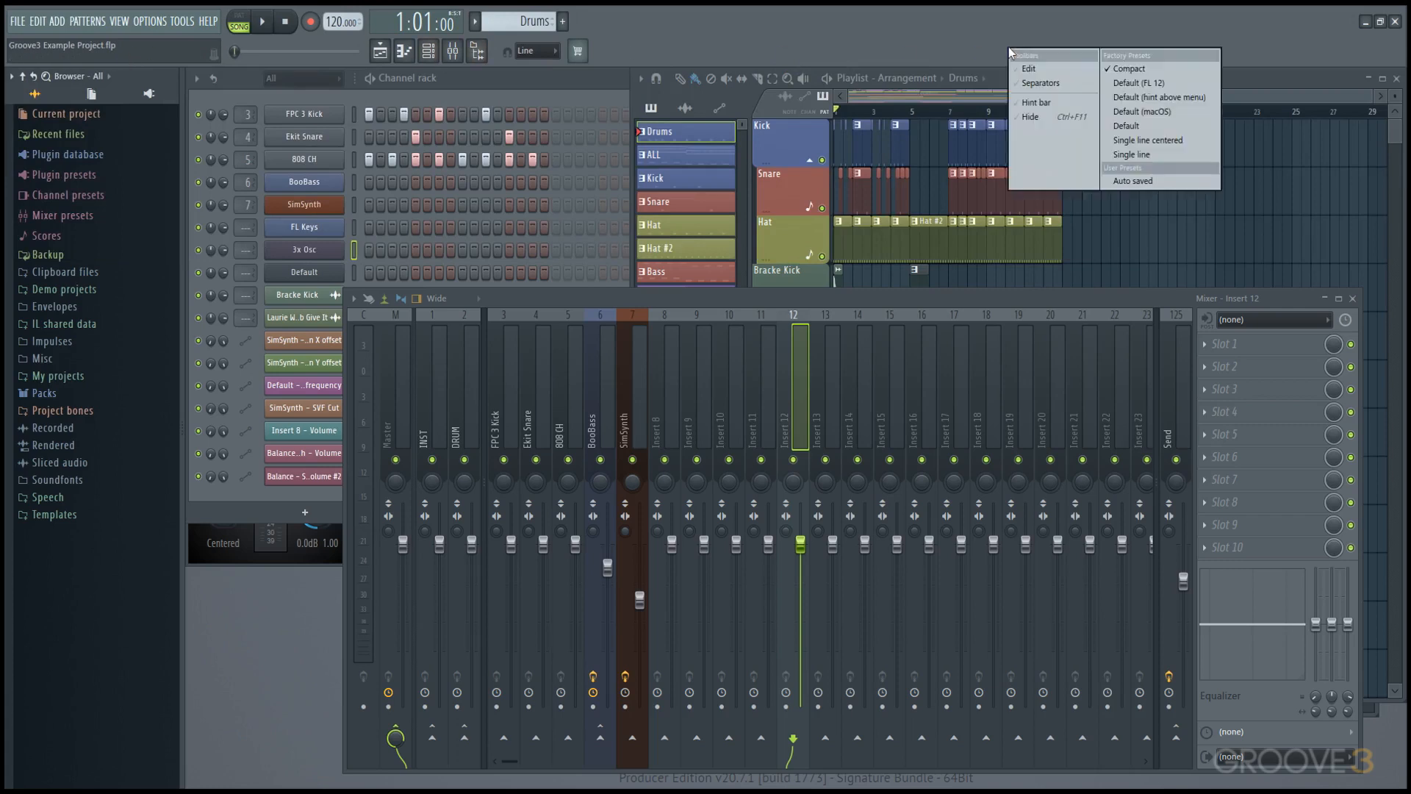
pyautogui.click(1203, 85)
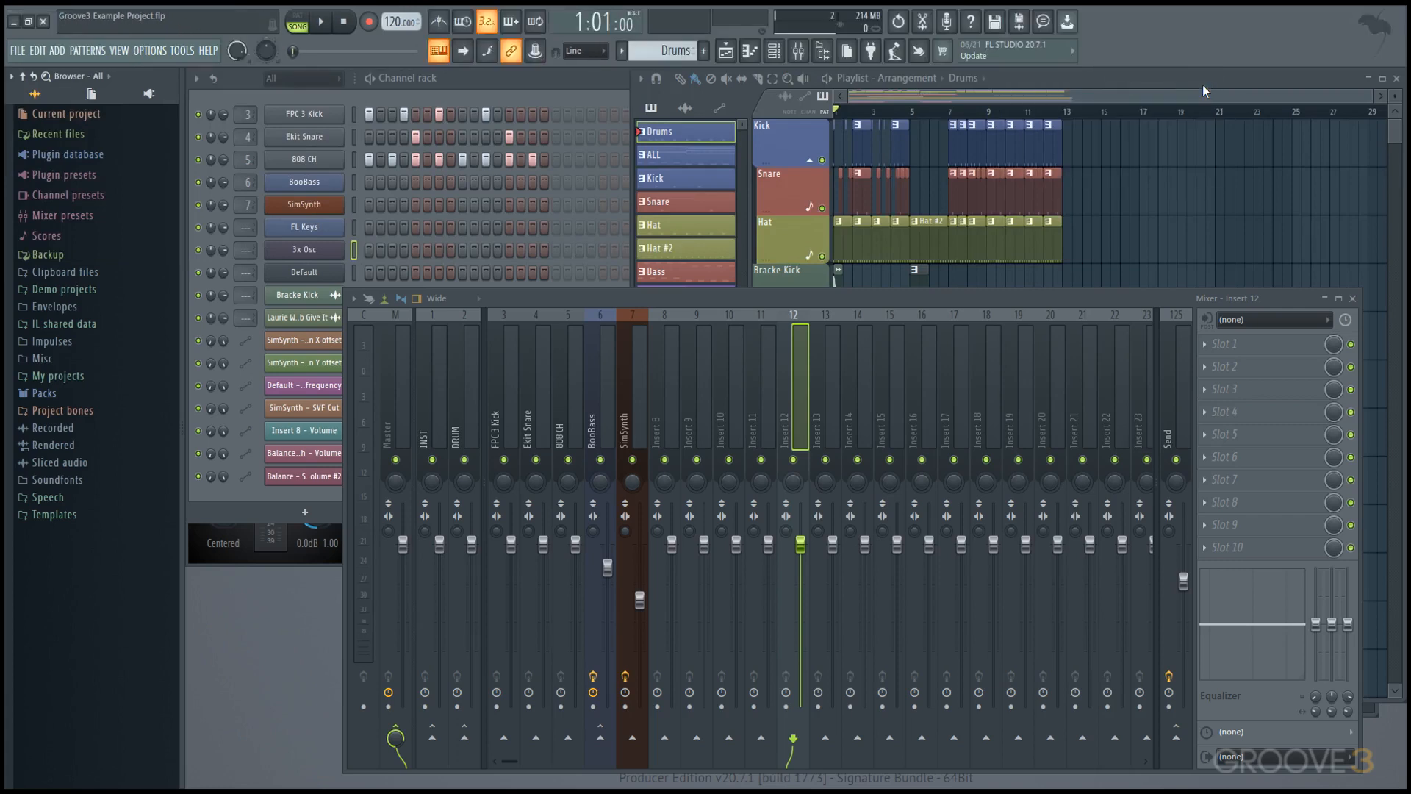
pyautogui.rightClick(1175, 53)
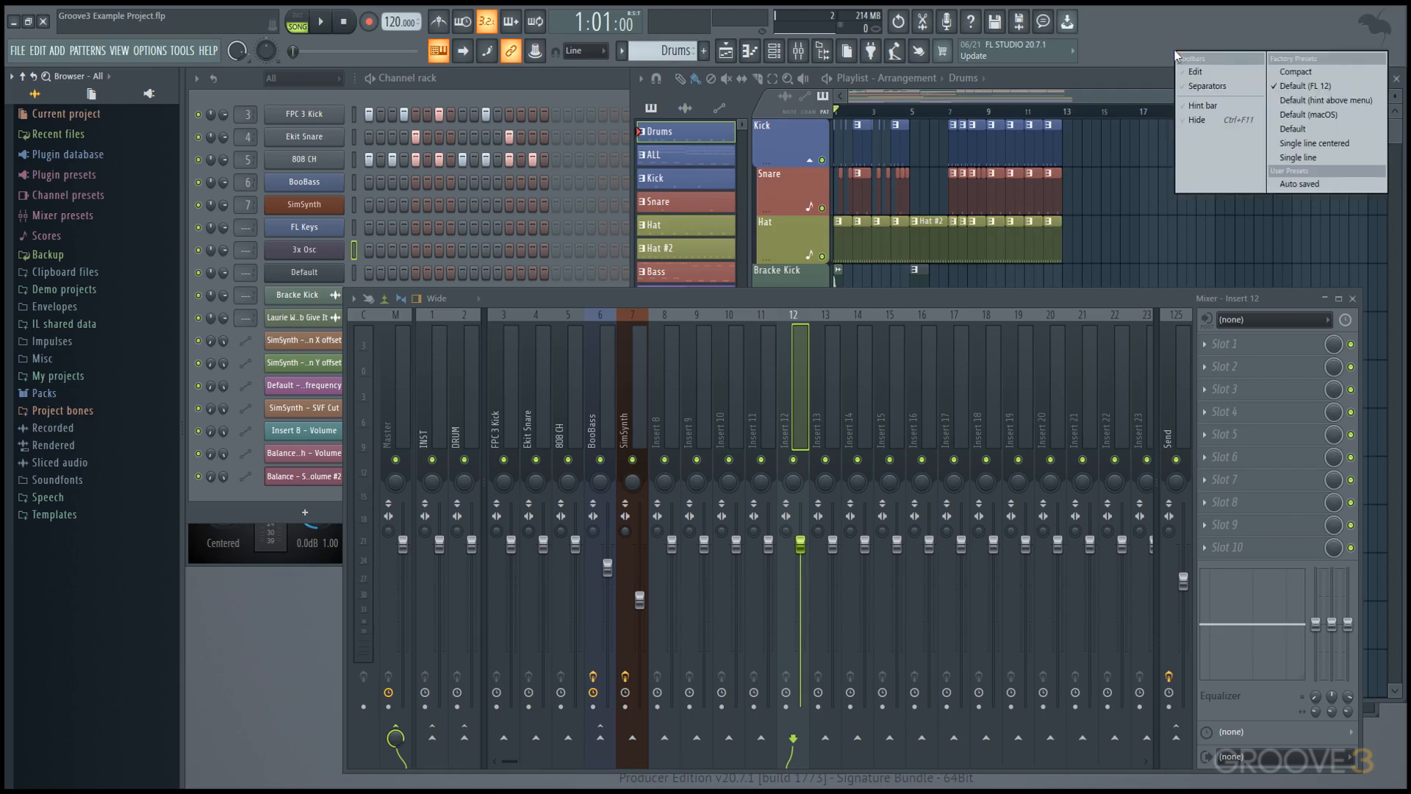
pyautogui.click(1206, 71)
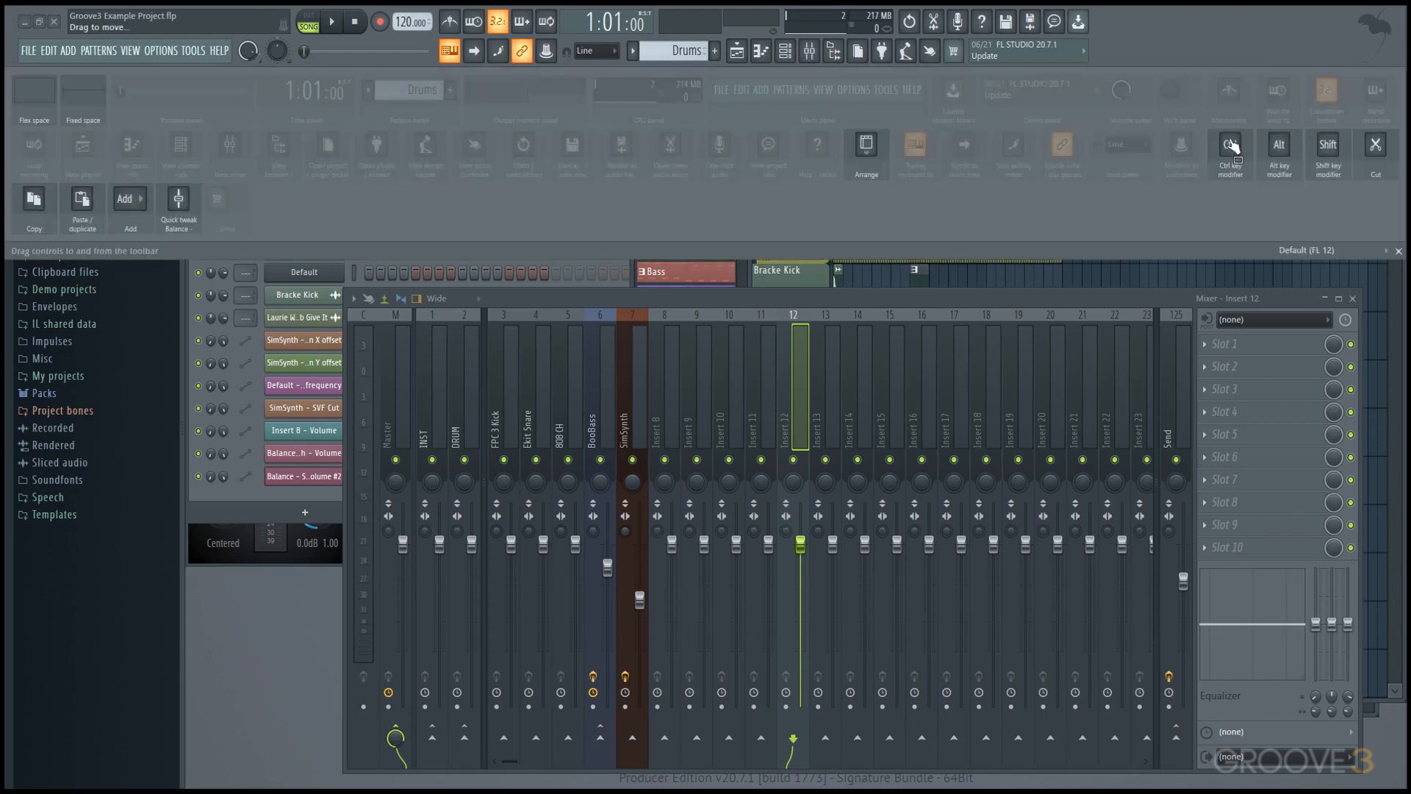
pyautogui.moveTo(1275, 145); pyautogui.dragTo(1178, 53)
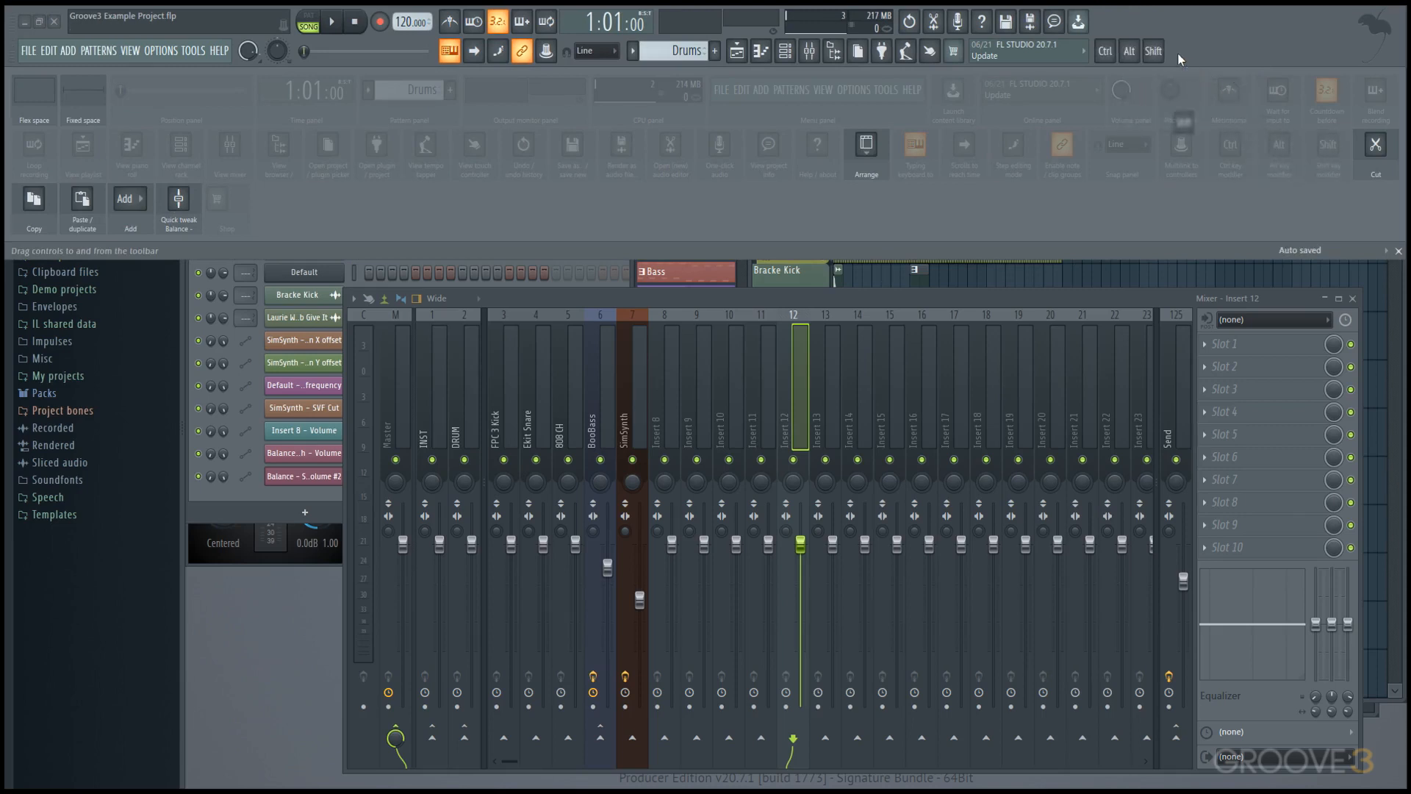
pyautogui.moveTo(179, 200); pyautogui.dragTo(1178, 53)
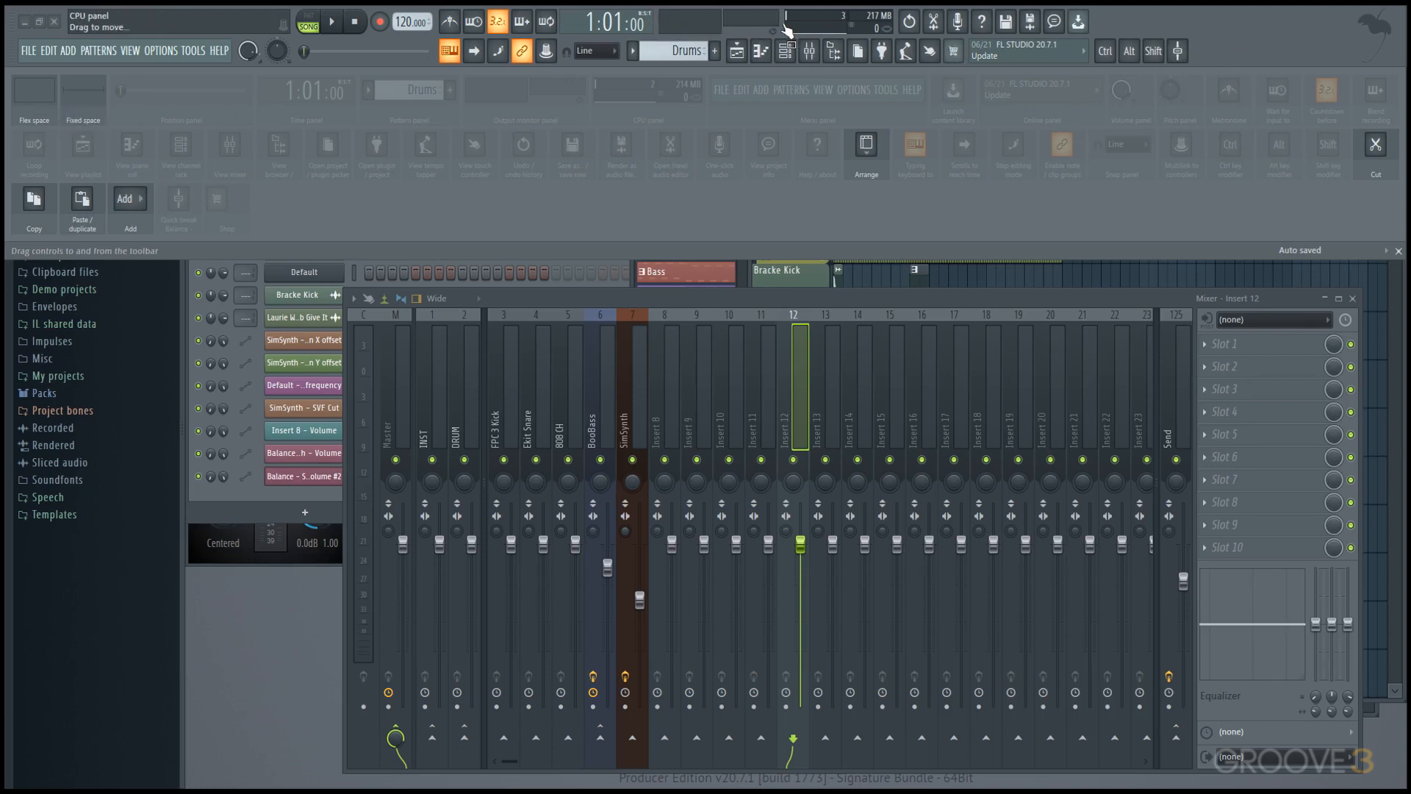
# Widen the output monitor panel and rearrange the toolbar with the menu panel on the upper row above a slightly narrower hint panel.
pyautogui.moveTo(779, 26); pyautogui.dragTo(882, 27)
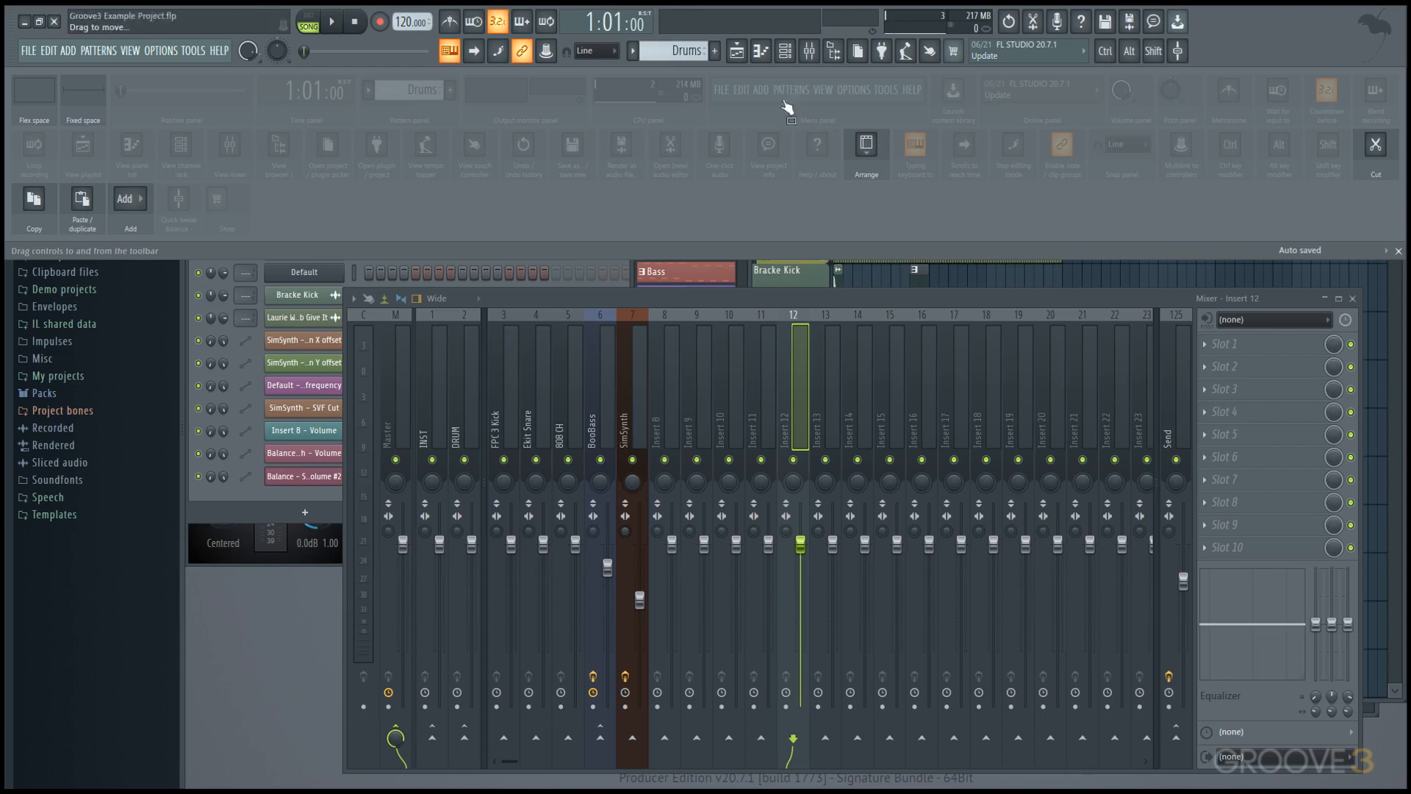
pyautogui.moveTo(147, 26); pyautogui.dragTo(43, 68)
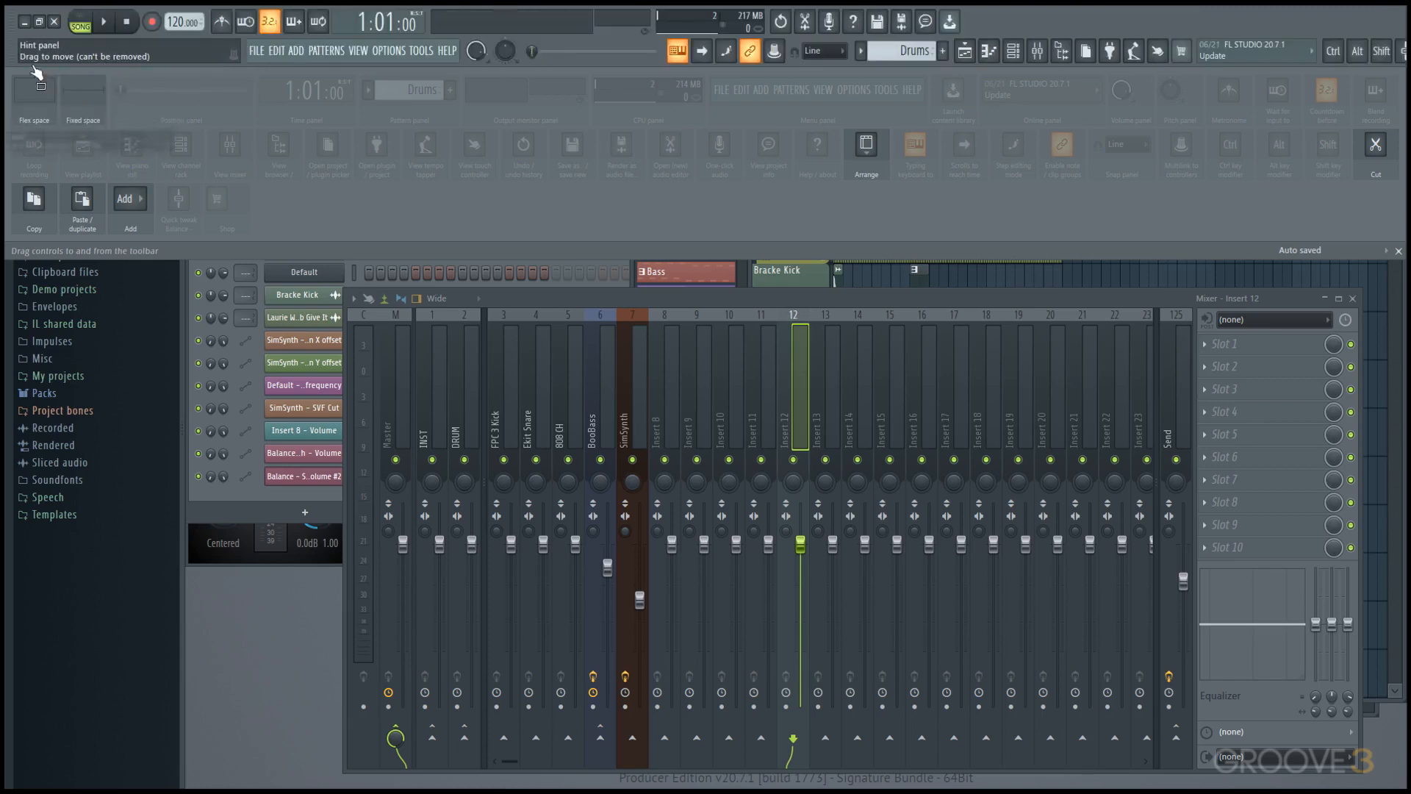
pyautogui.moveTo(259, 58); pyautogui.dragTo(88, 31)
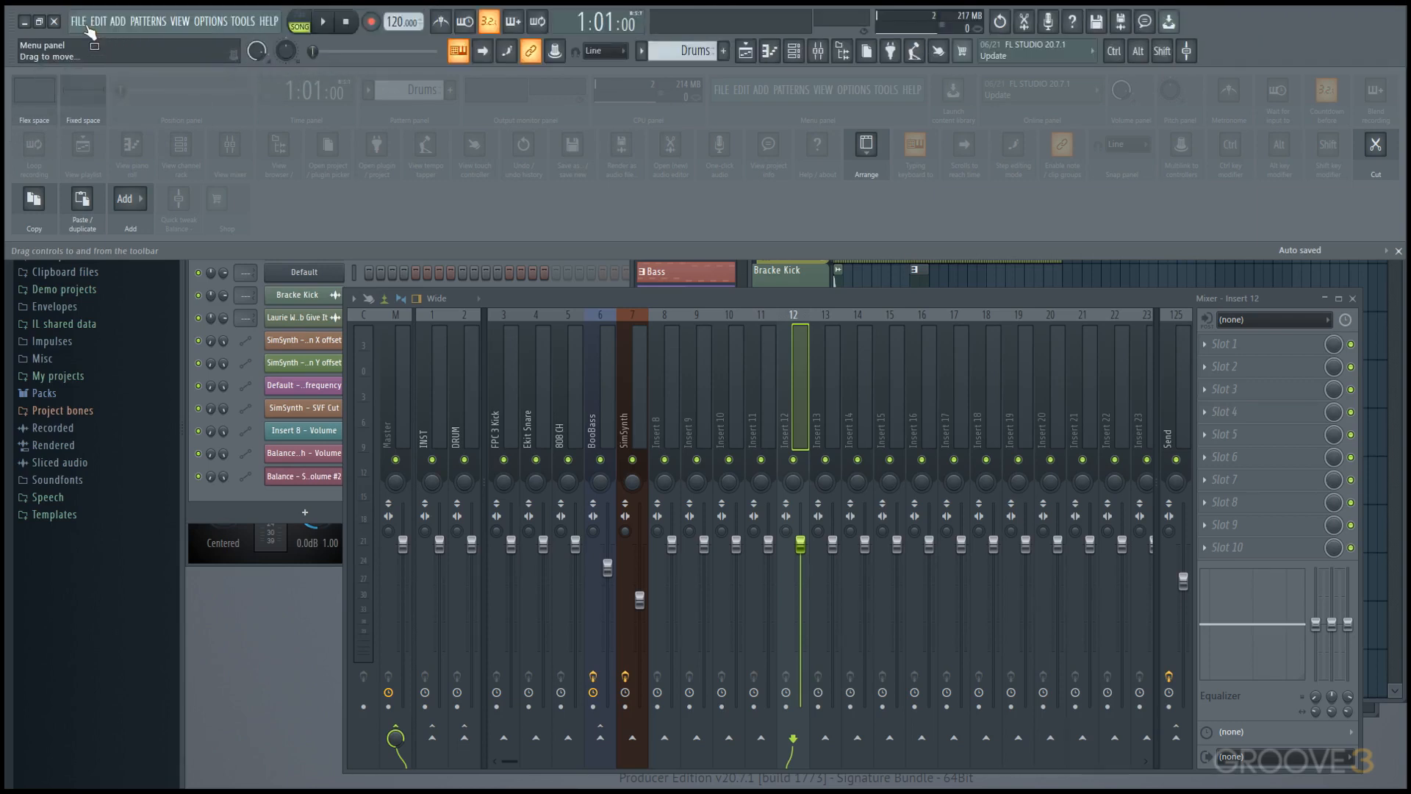
pyautogui.moveTo(242, 52)
pyautogui.mouseDown()
pyautogui.moveTo(279, 55)
pyautogui.moveTo(225, 57)
pyautogui.mouseUp()
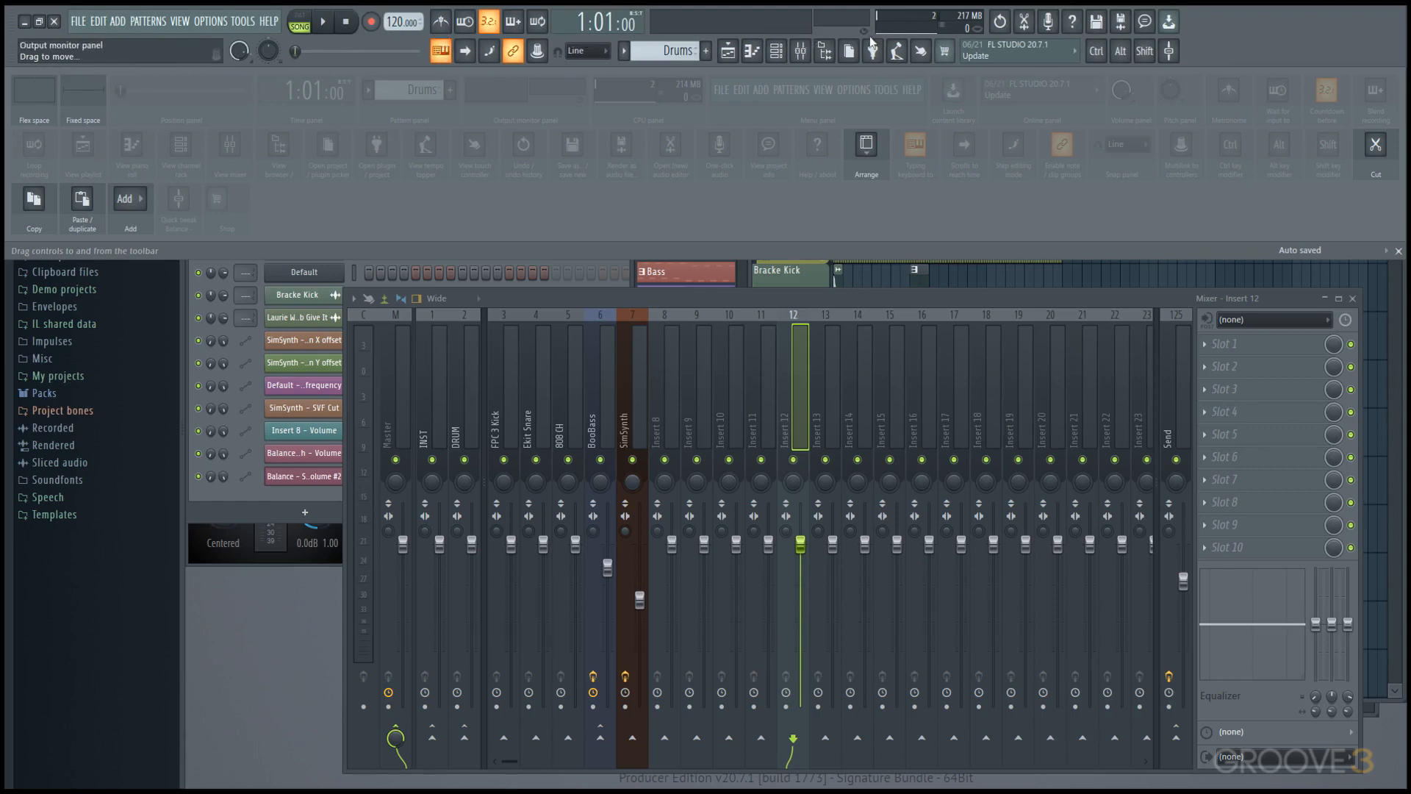
# Save the customized toolbar as a preset named with the author's first name and leave toolbar editing mode.
pyautogui.rightClick(1273, 29)
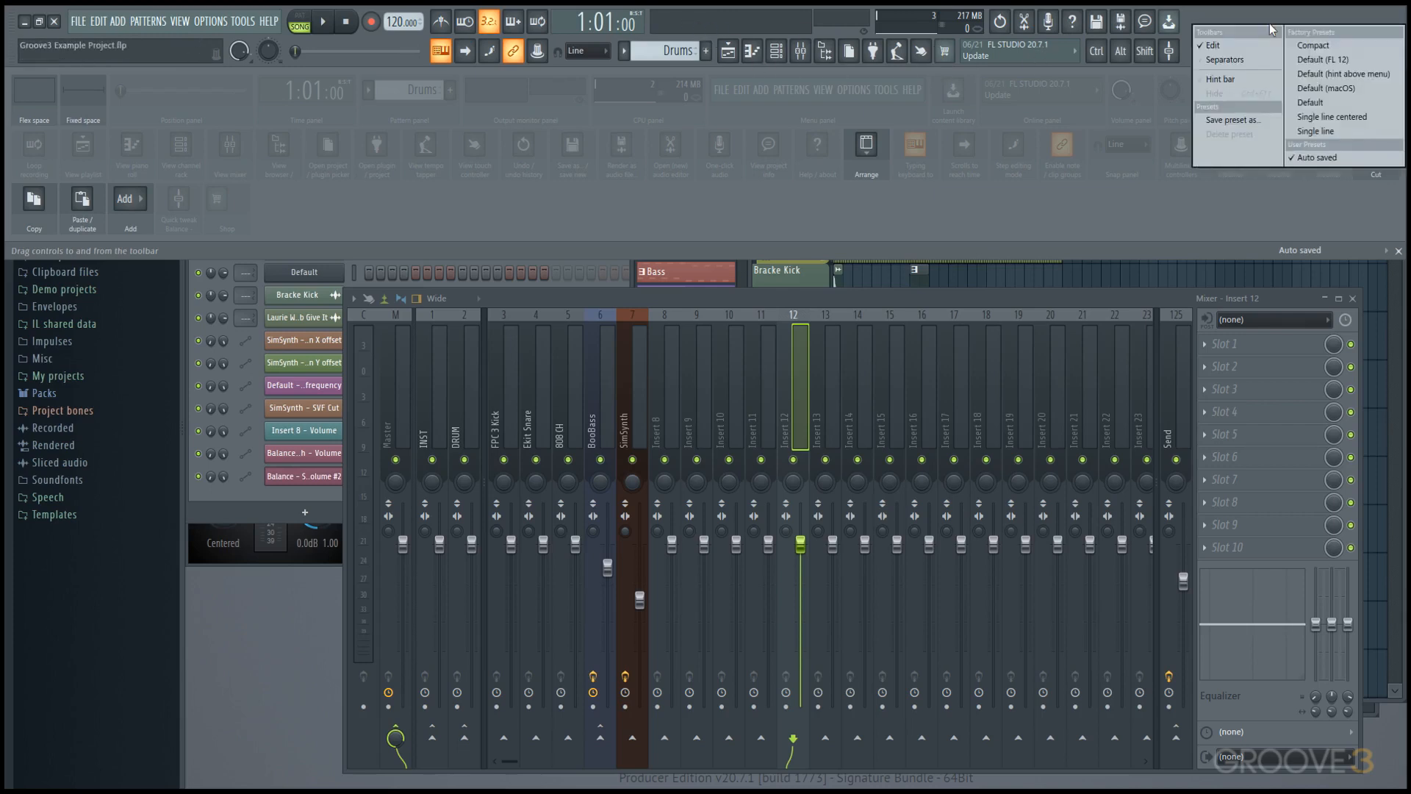
pyautogui.click(1227, 124)
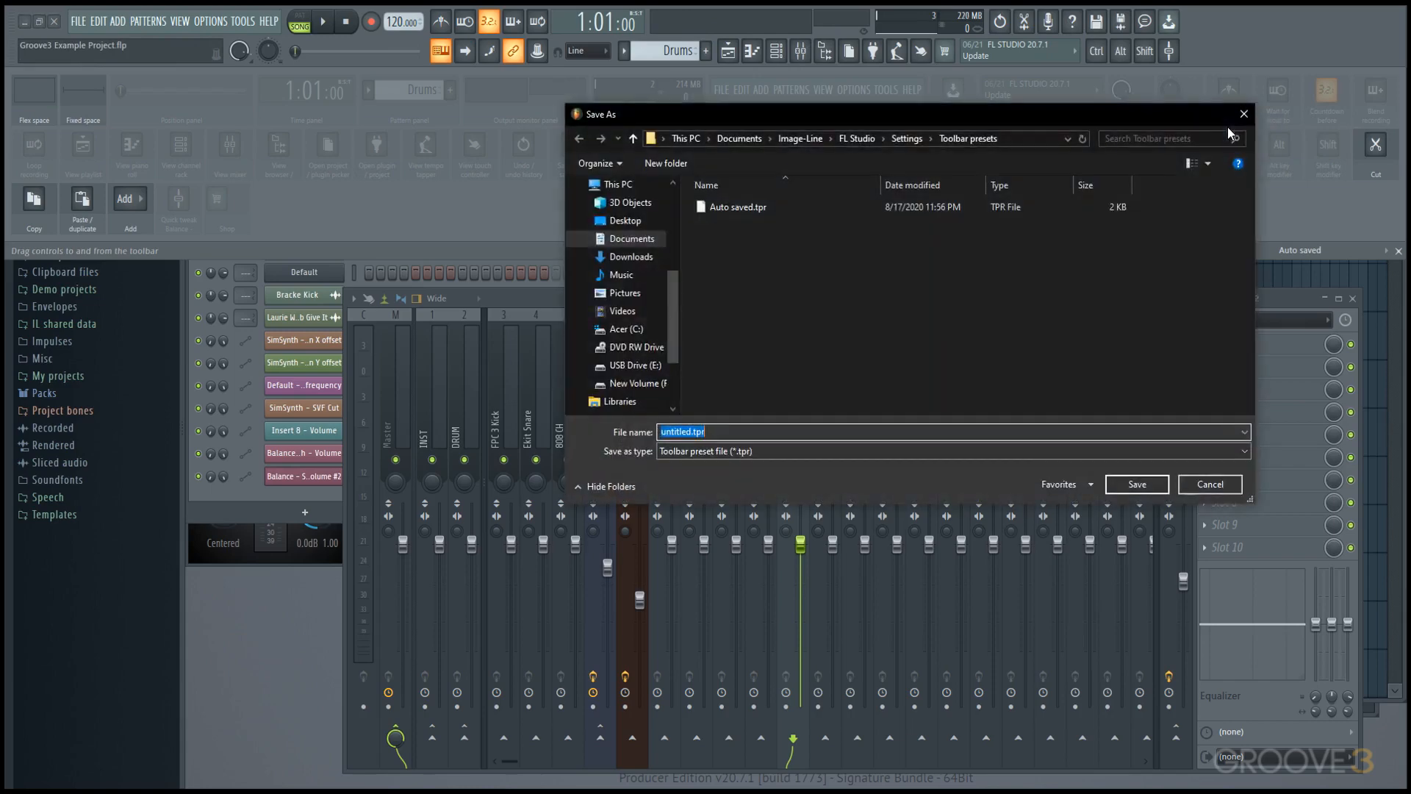
pyautogui.write('Tyler')
pyautogui.press('Return')
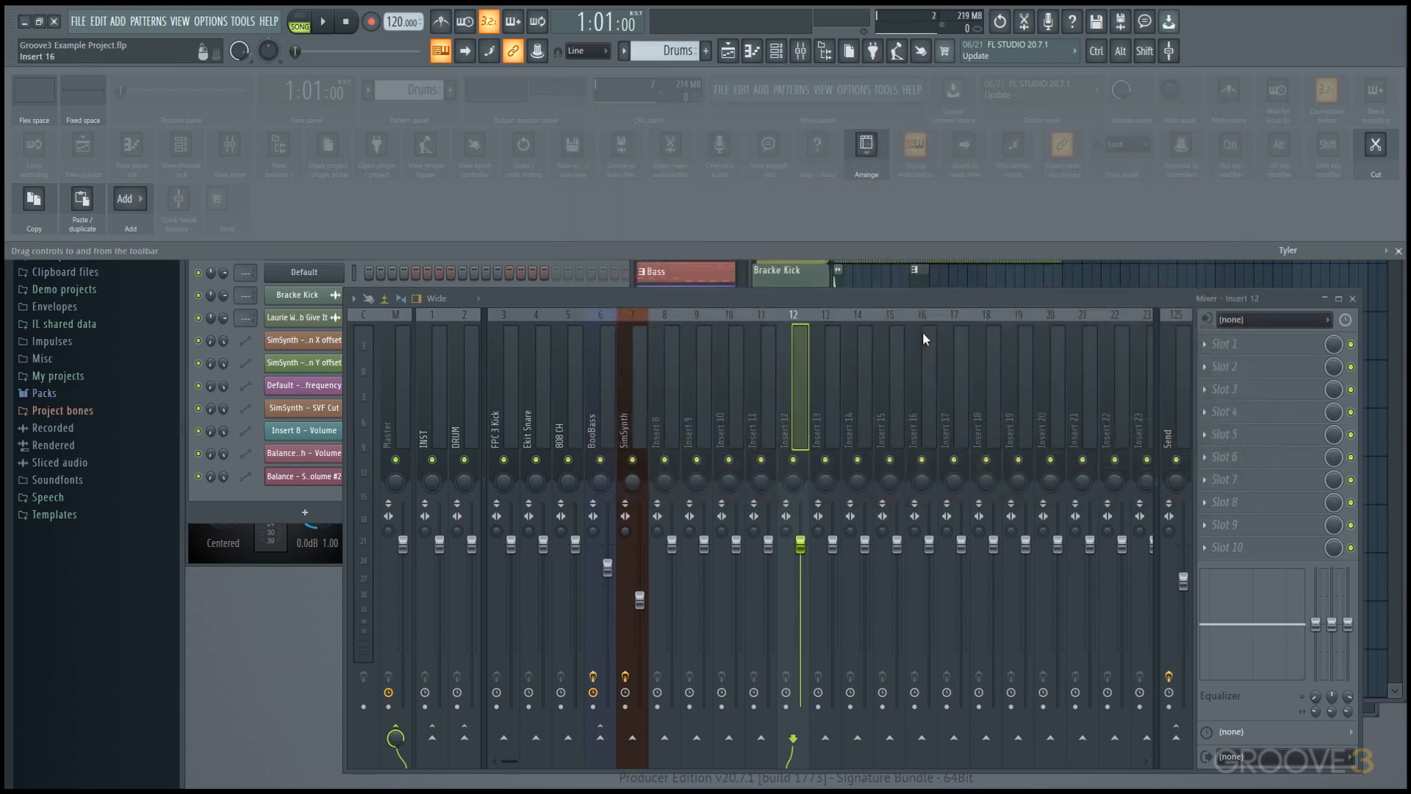
pyautogui.rightClick(1281, 47)
pyautogui.click(1257, 69)
# Switch the toolbar to the Default factory preset and back to the saved user preset.
pyautogui.rightClick(1277, 33)
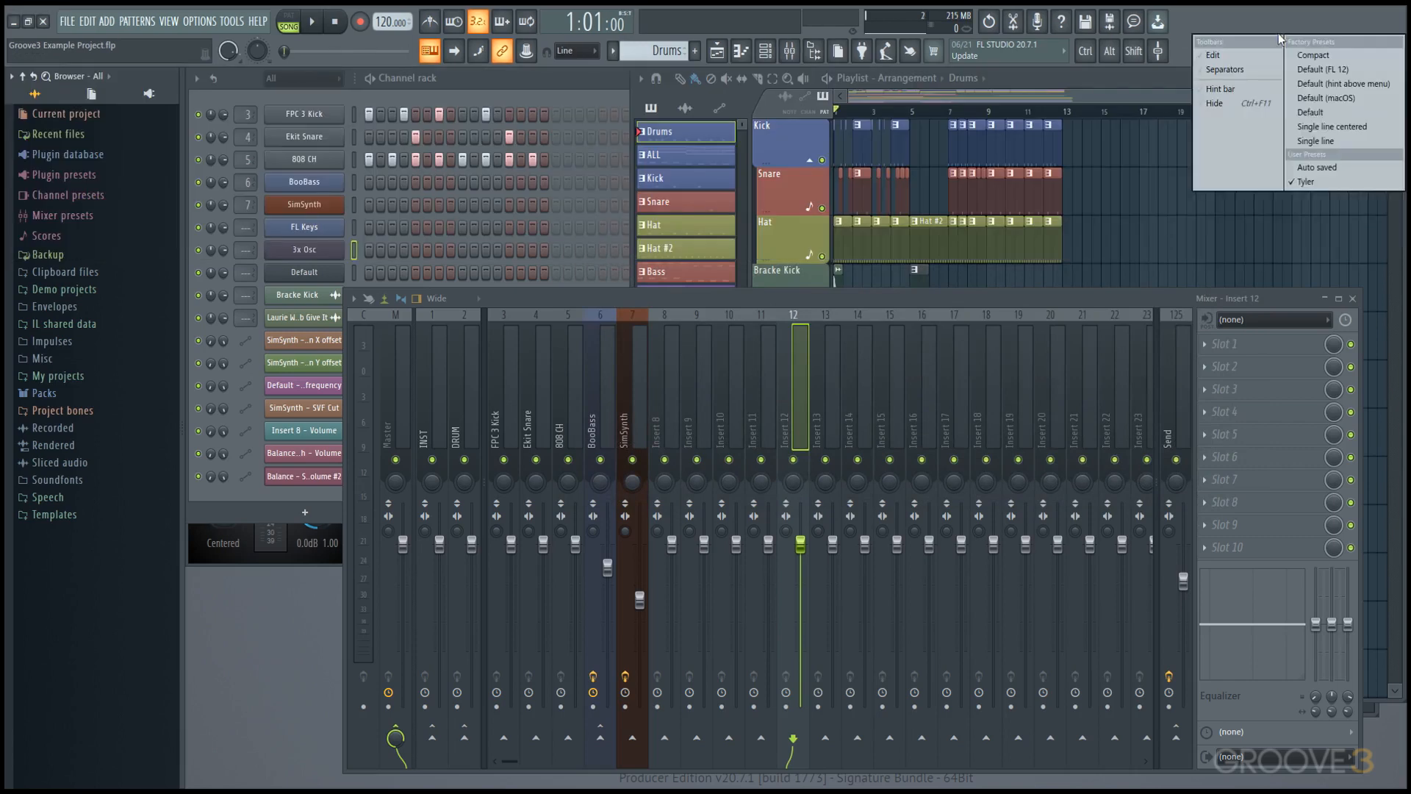
pyautogui.click(1329, 110)
pyautogui.rightClick(1244, 49)
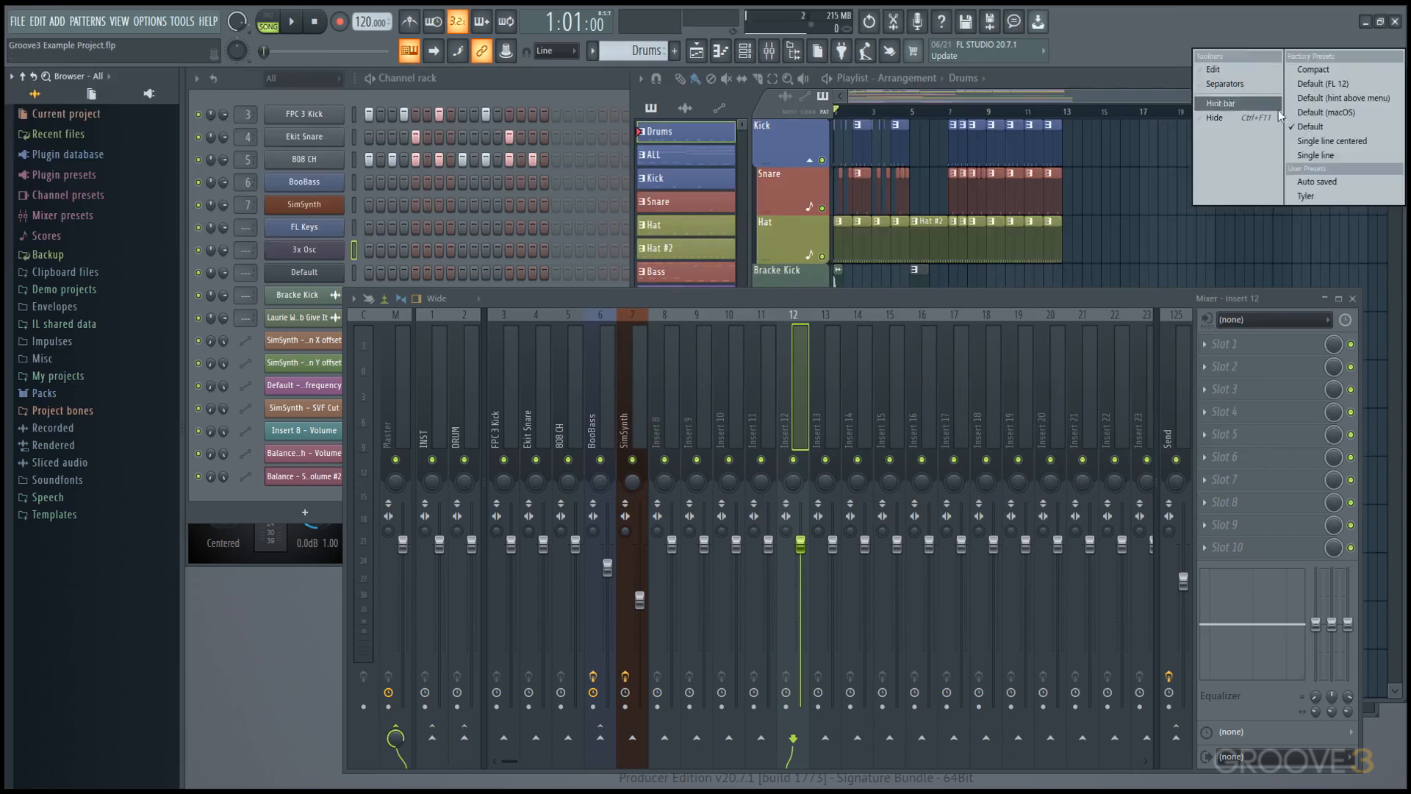
pyautogui.click(1330, 190)
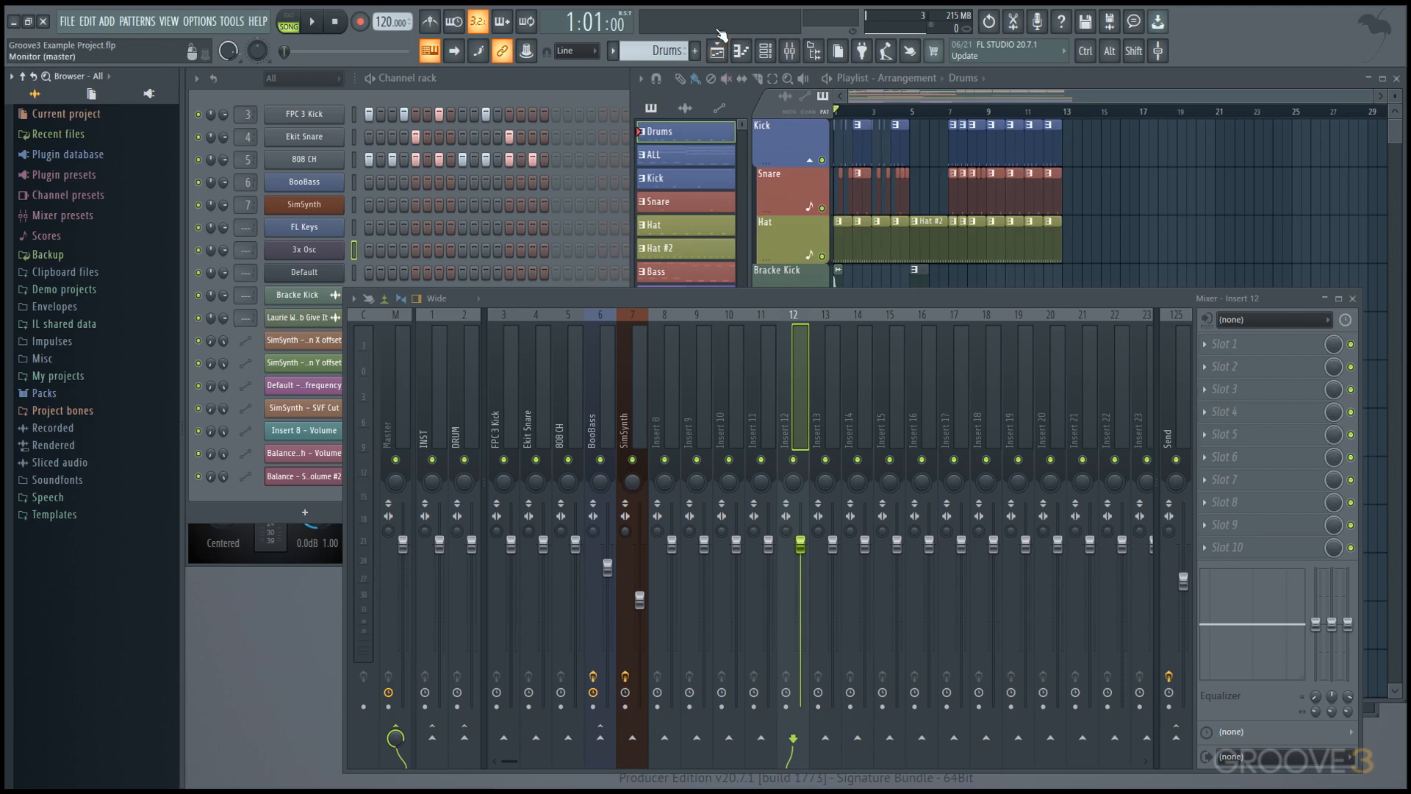
# Play the note C5 several times on the 3x Osc channel to watch the output monitor.
pyautogui.press('z')
pyautogui.press('z')
pyautogui.press('z')
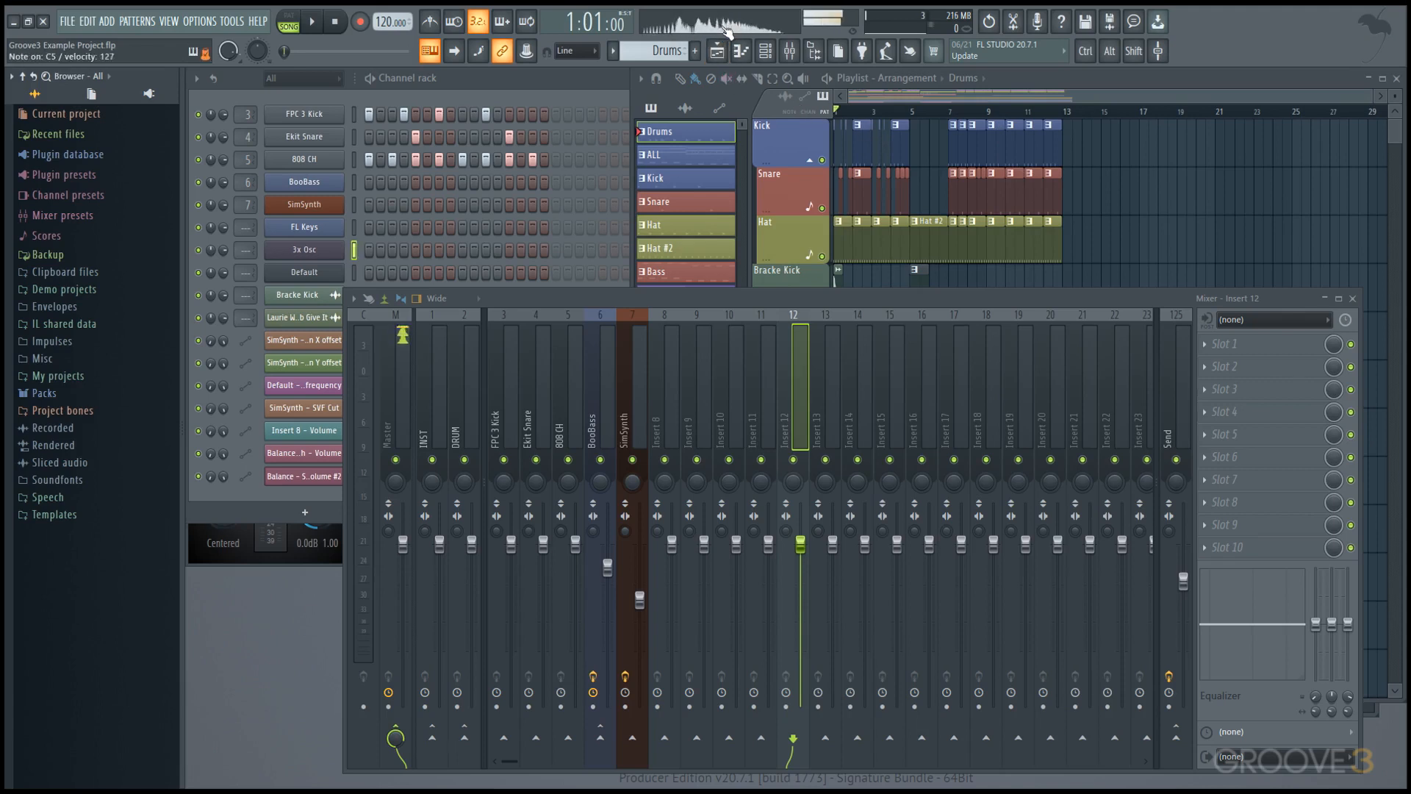
pyautogui.press('z')
pyautogui.press('z')
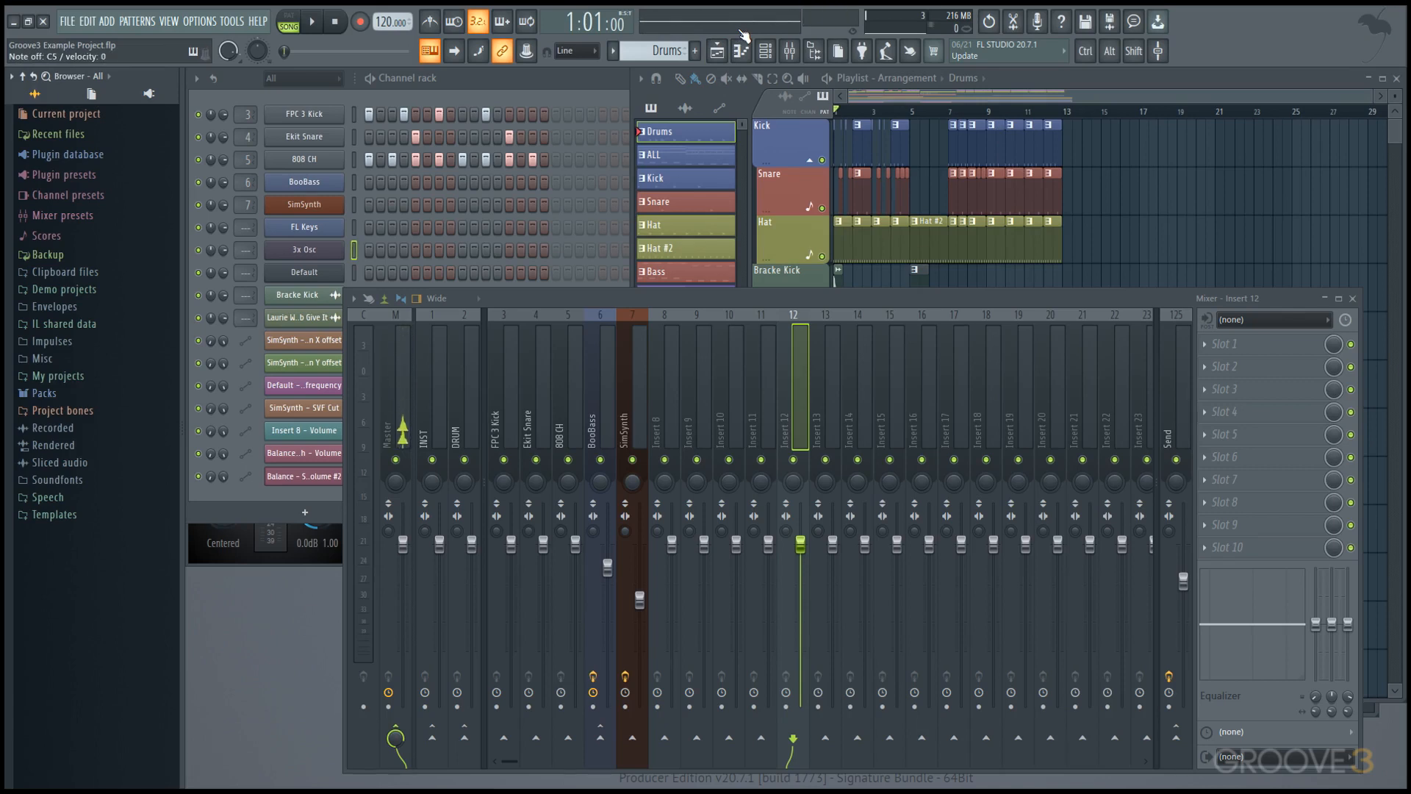
# Switch the song position display to minutes and seconds and move the playlist playhead to bar 5.
pyautogui.click(597, 25)
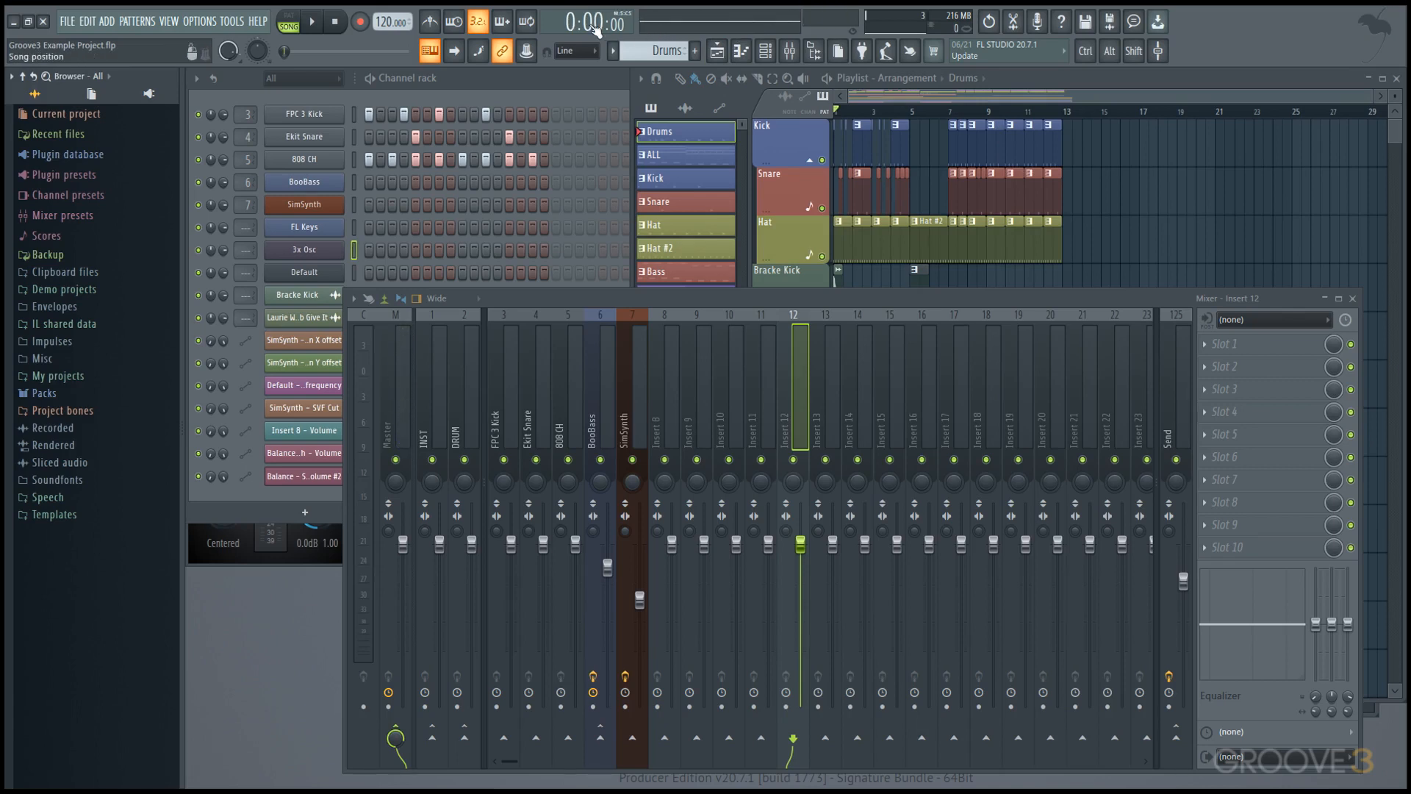
pyautogui.moveTo(847, 113); pyautogui.dragTo(915, 121)
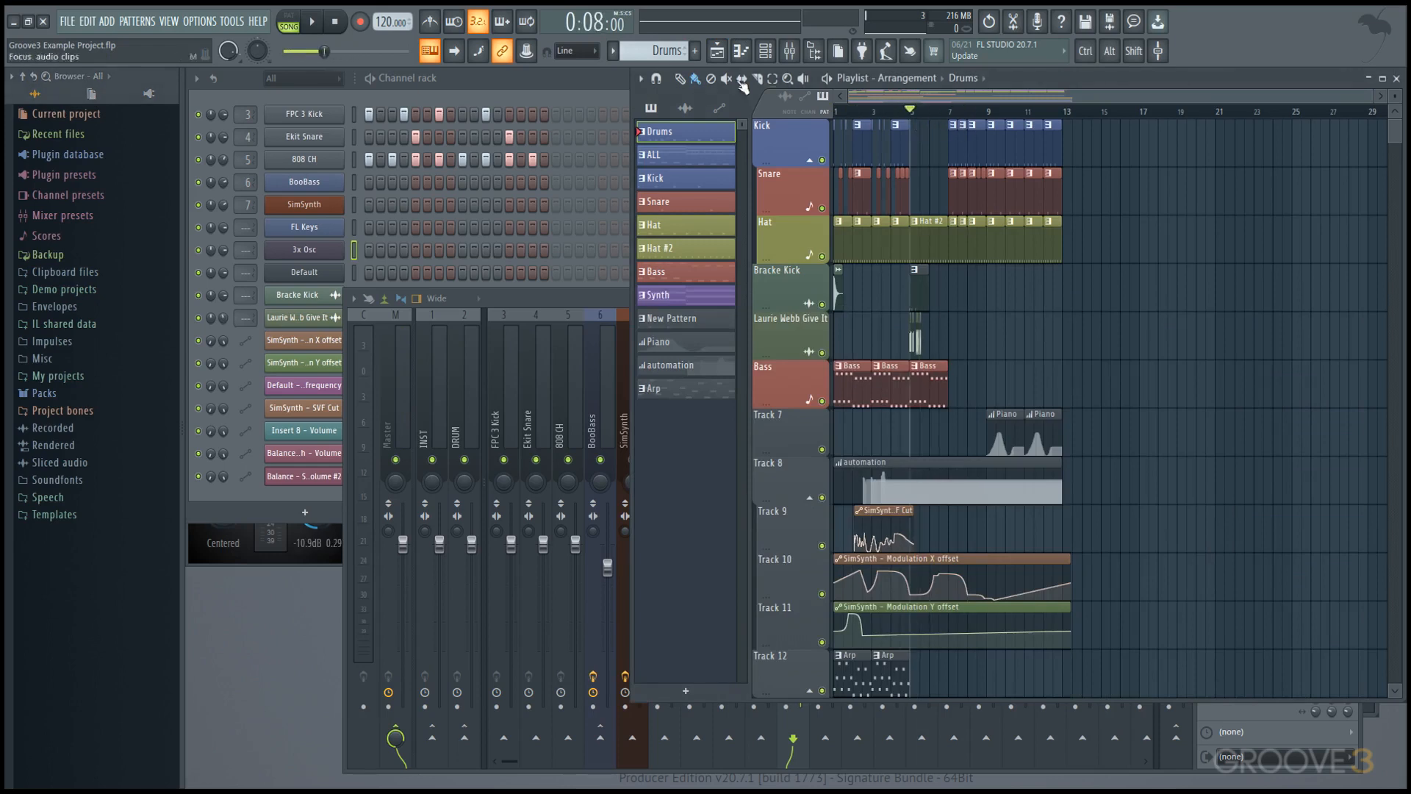
pyautogui.click(586, 20)
pyautogui.click(586, 21)
# Browse the Other and Utility project templates and create a new project from Basic 808 with limiter.
pyautogui.click(67, 22)
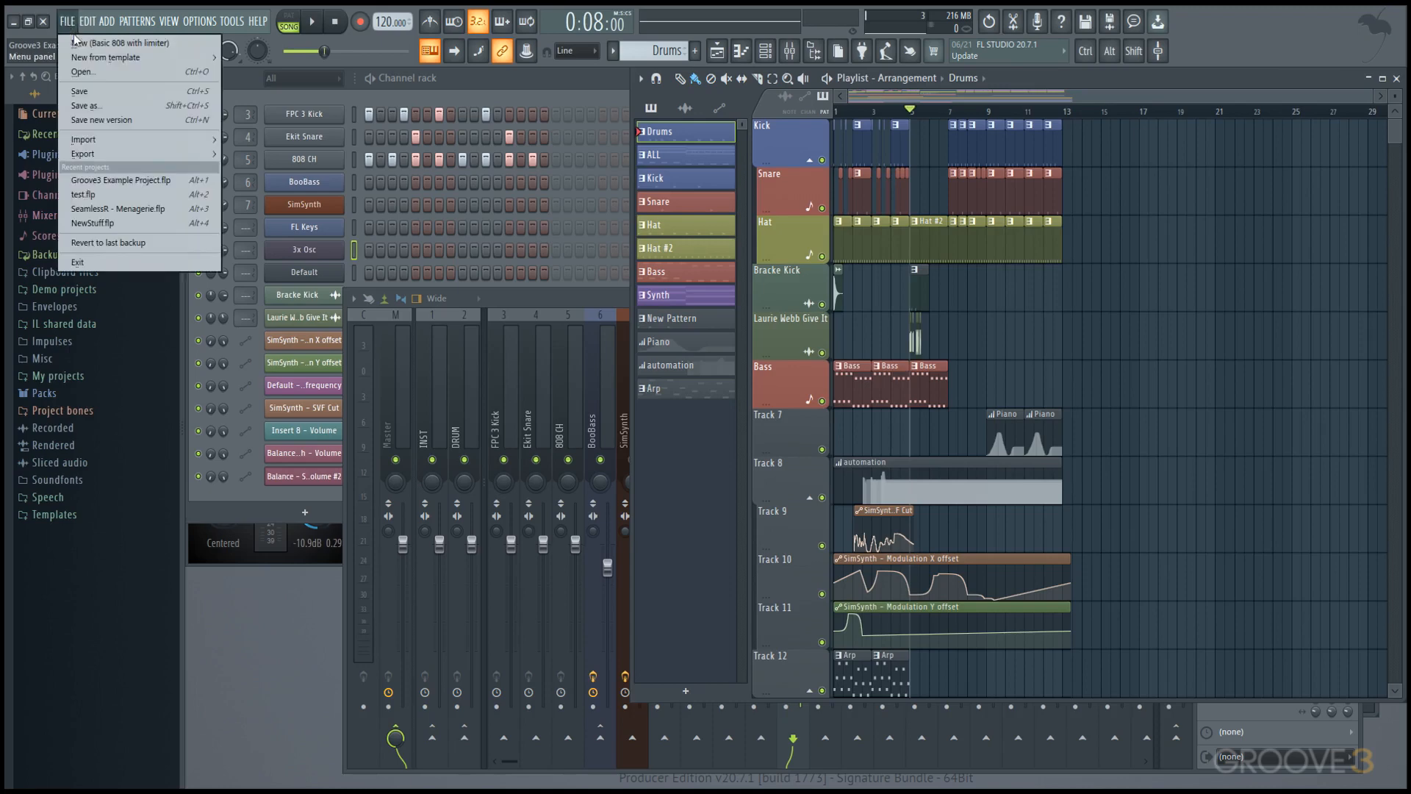
pyautogui.moveTo(100, 57)
pyautogui.moveTo(289, 86)
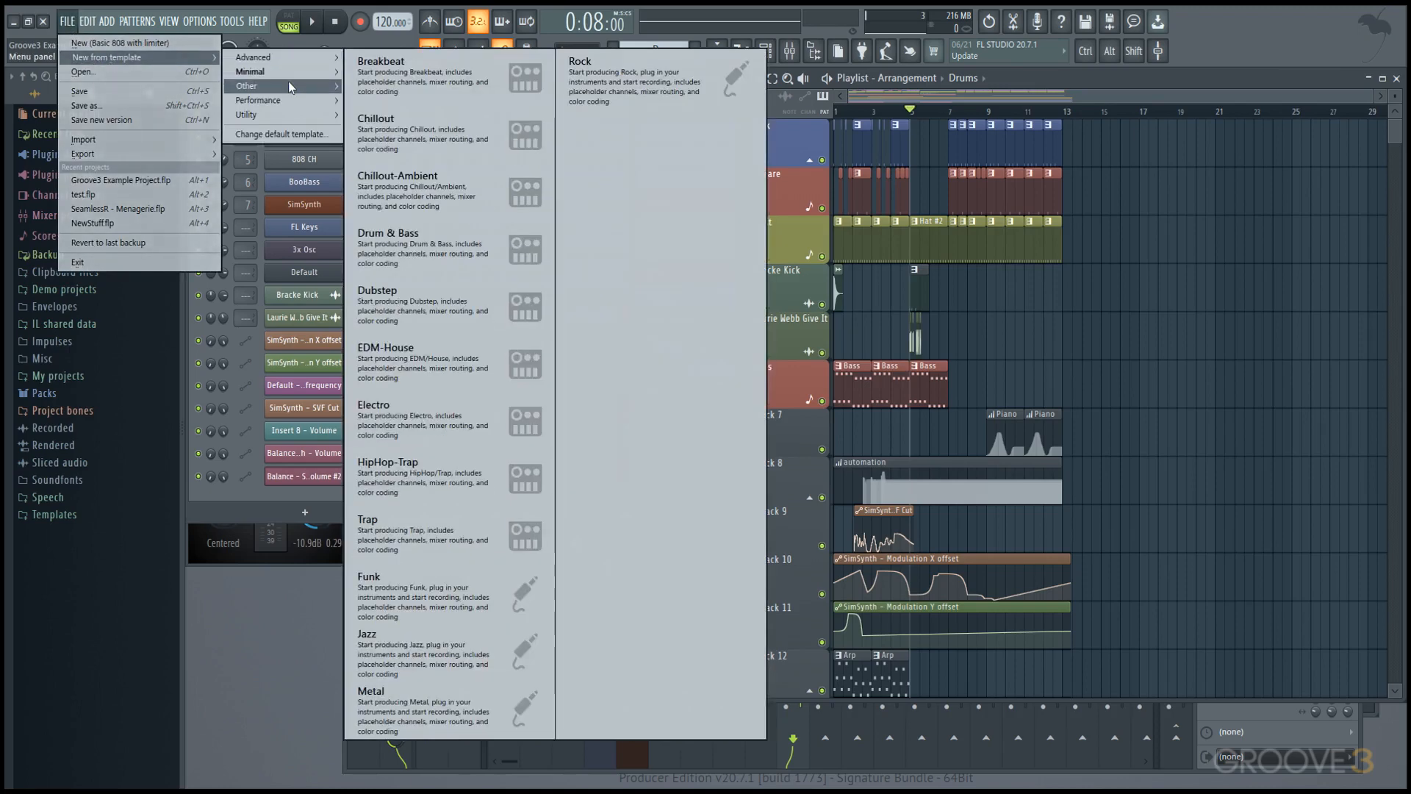
pyautogui.moveTo(293, 116)
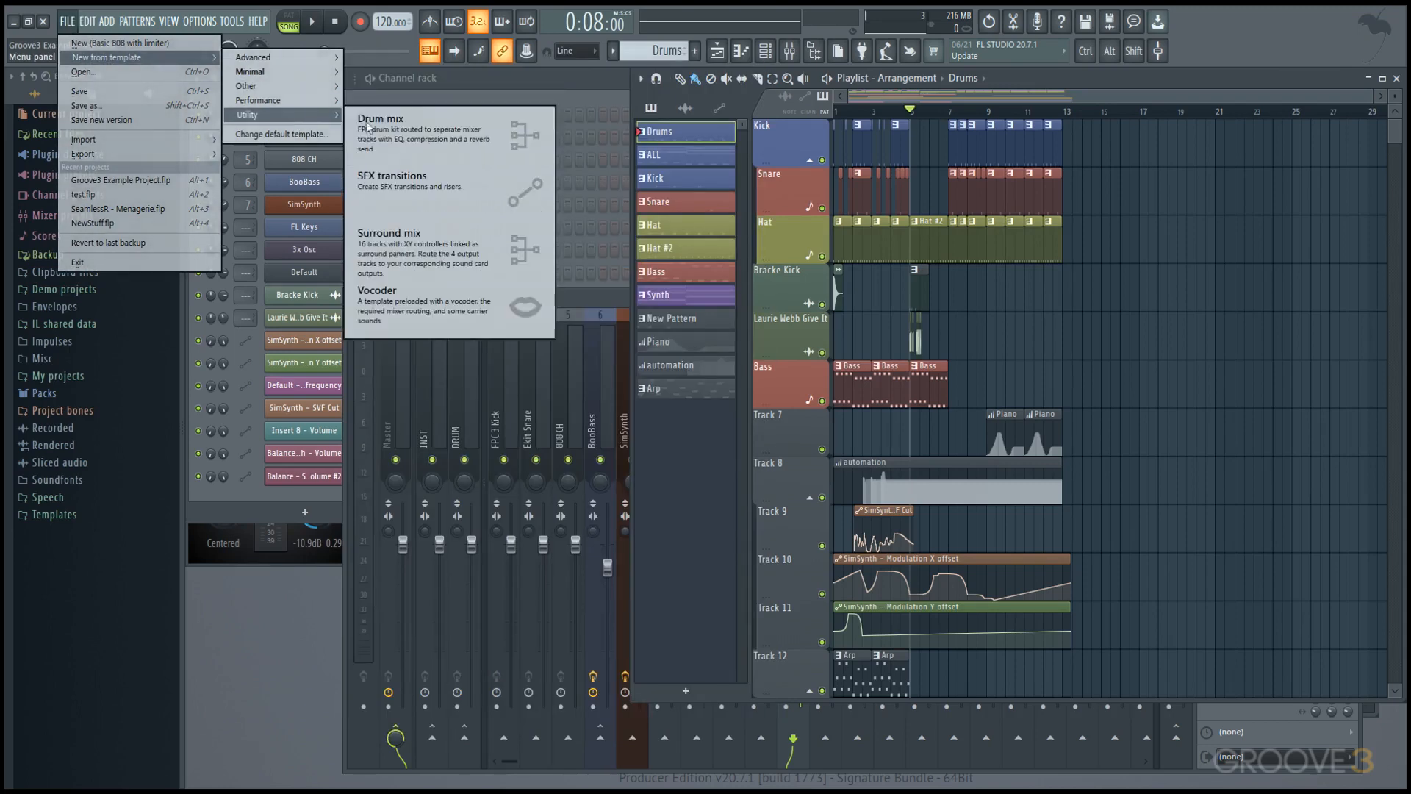
pyautogui.click(133, 45)
pyautogui.click(696, 445)
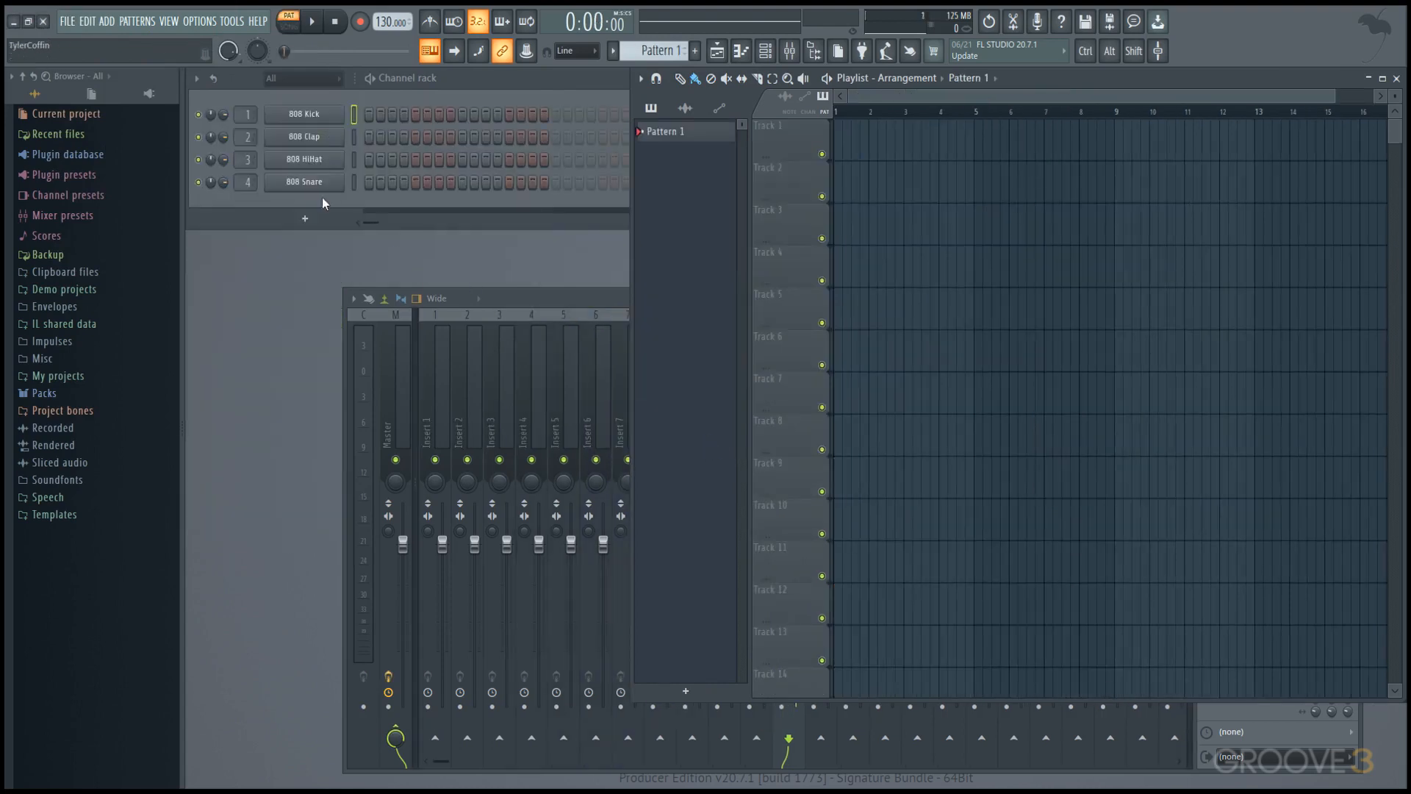
# Look through the Default template and Startup project choices in the general settings, leaving both as they are, and close the settings.
pyautogui.click(68, 21)
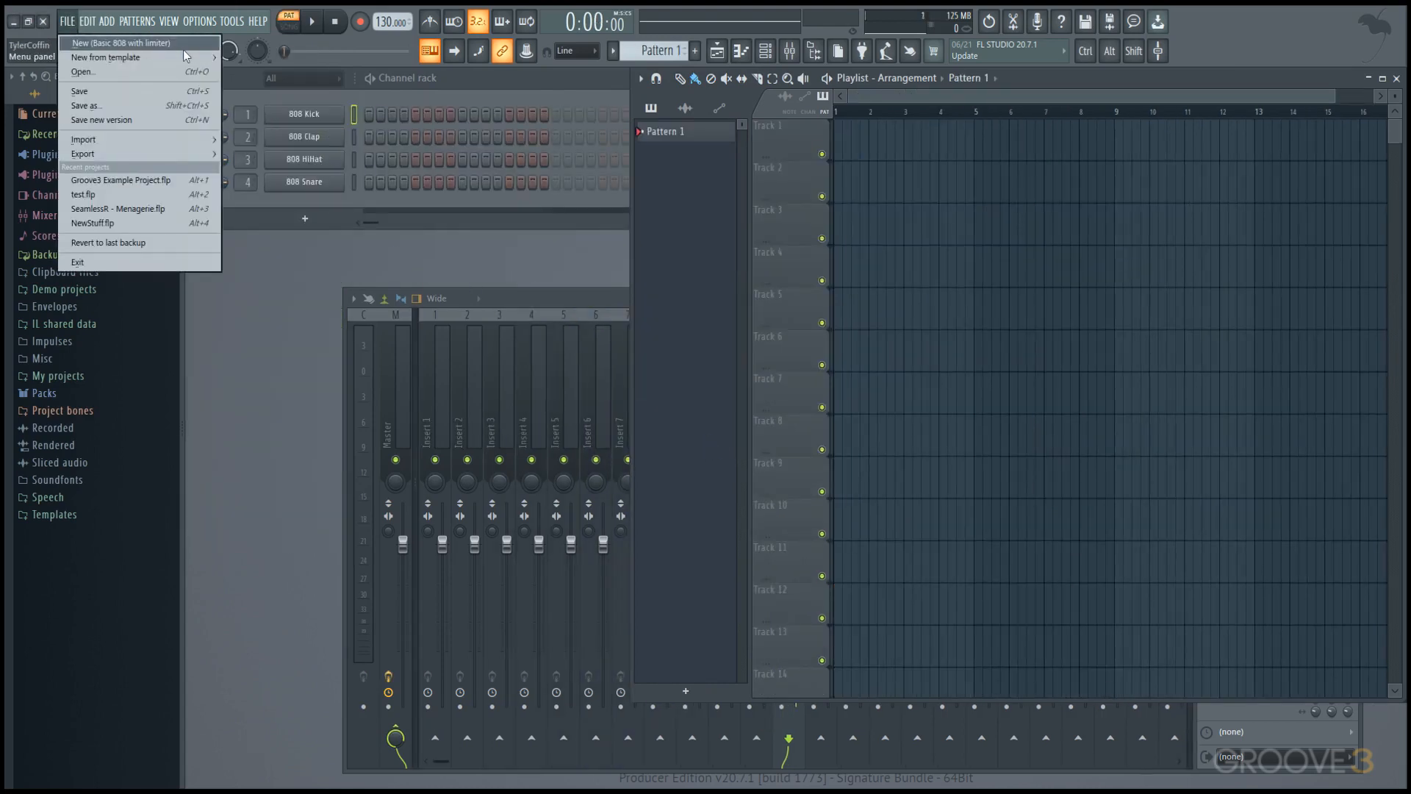
pyautogui.click(206, 22)
pyautogui.click(206, 22)
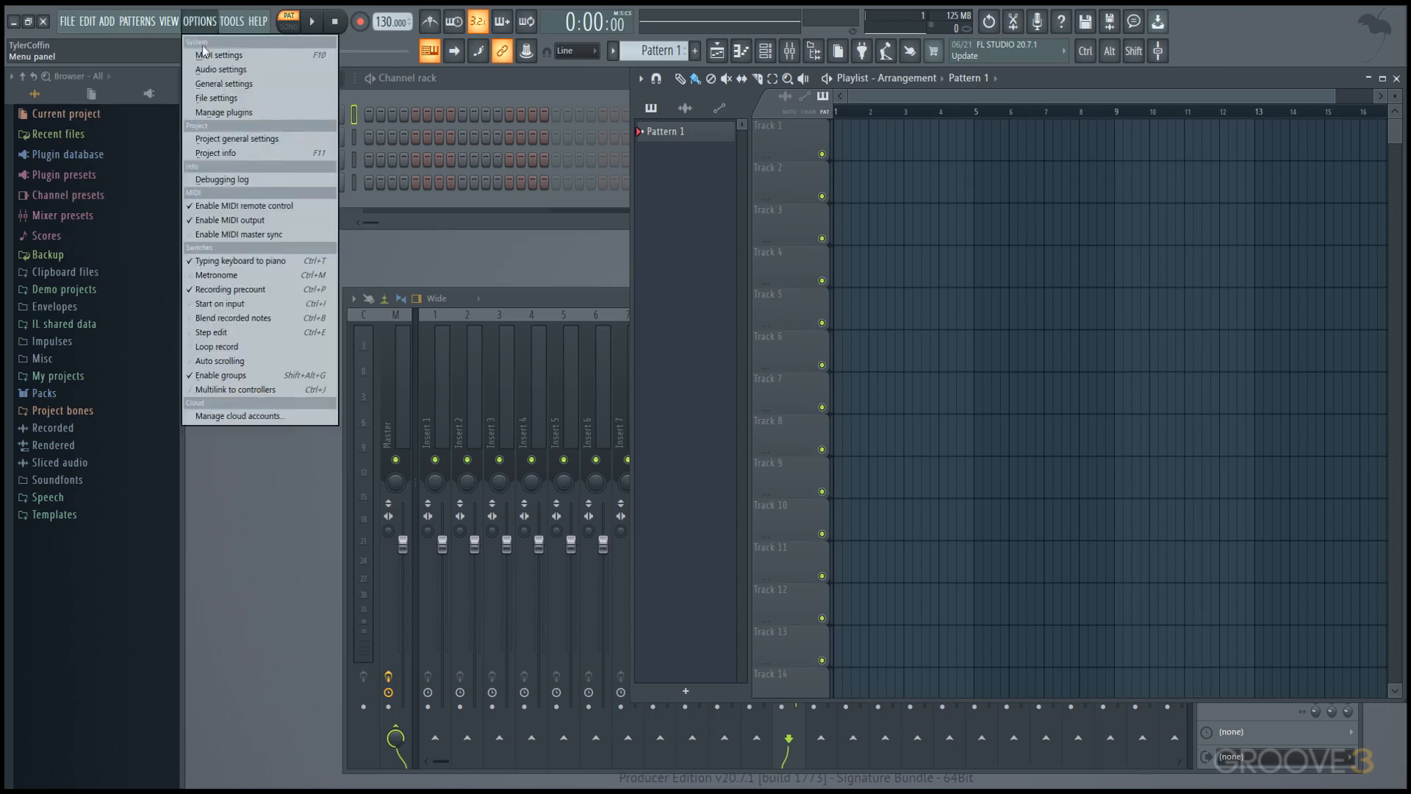
pyautogui.click(214, 84)
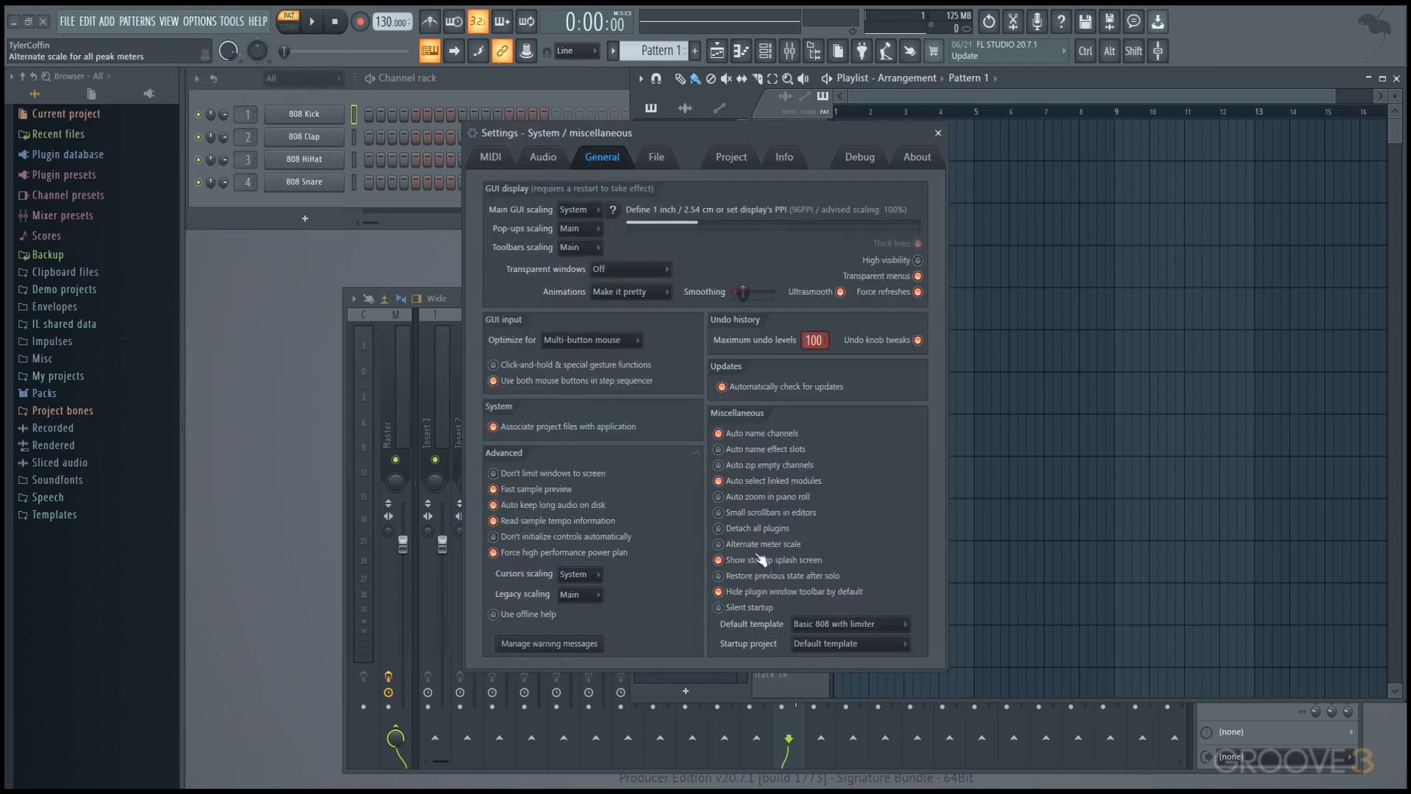
pyautogui.click(900, 631)
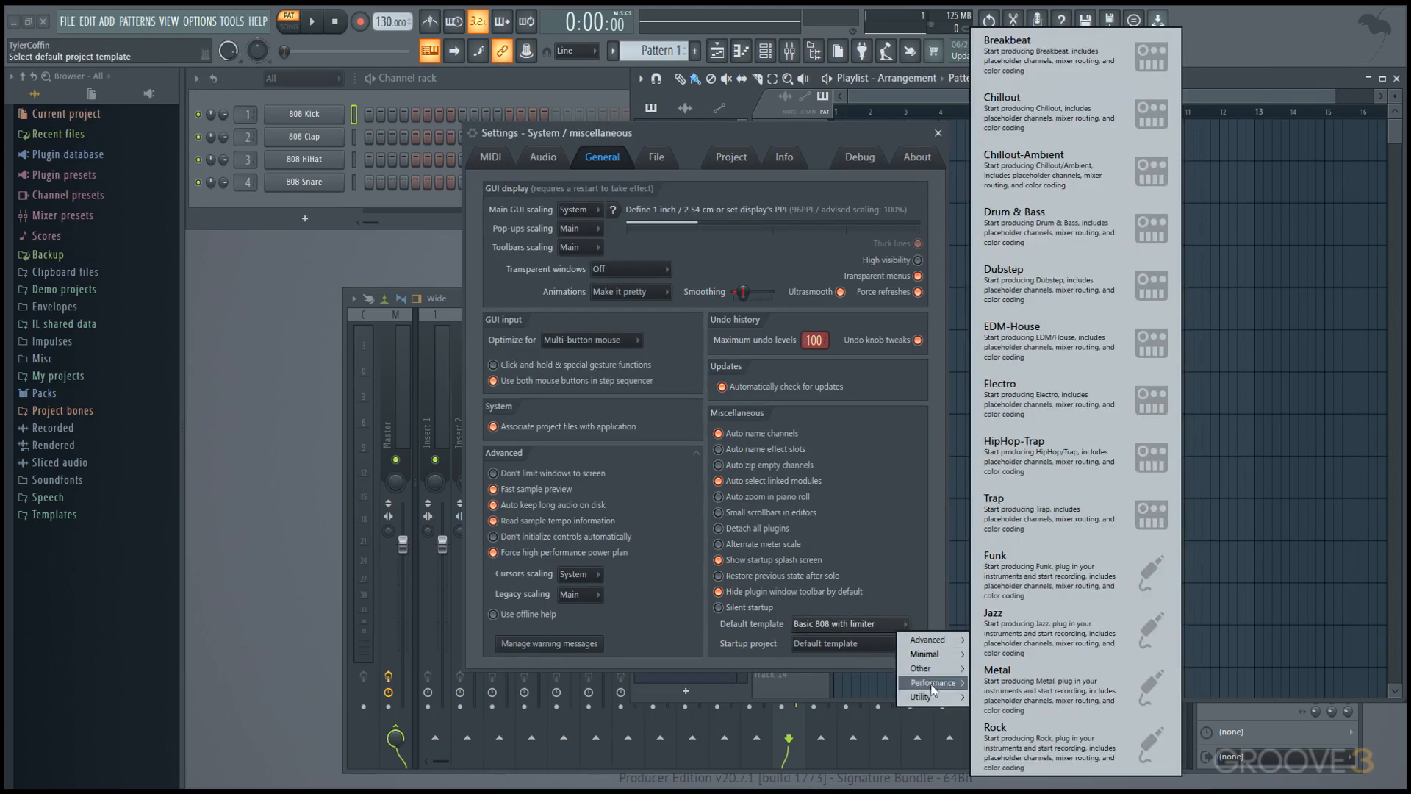
pyautogui.click(938, 601)
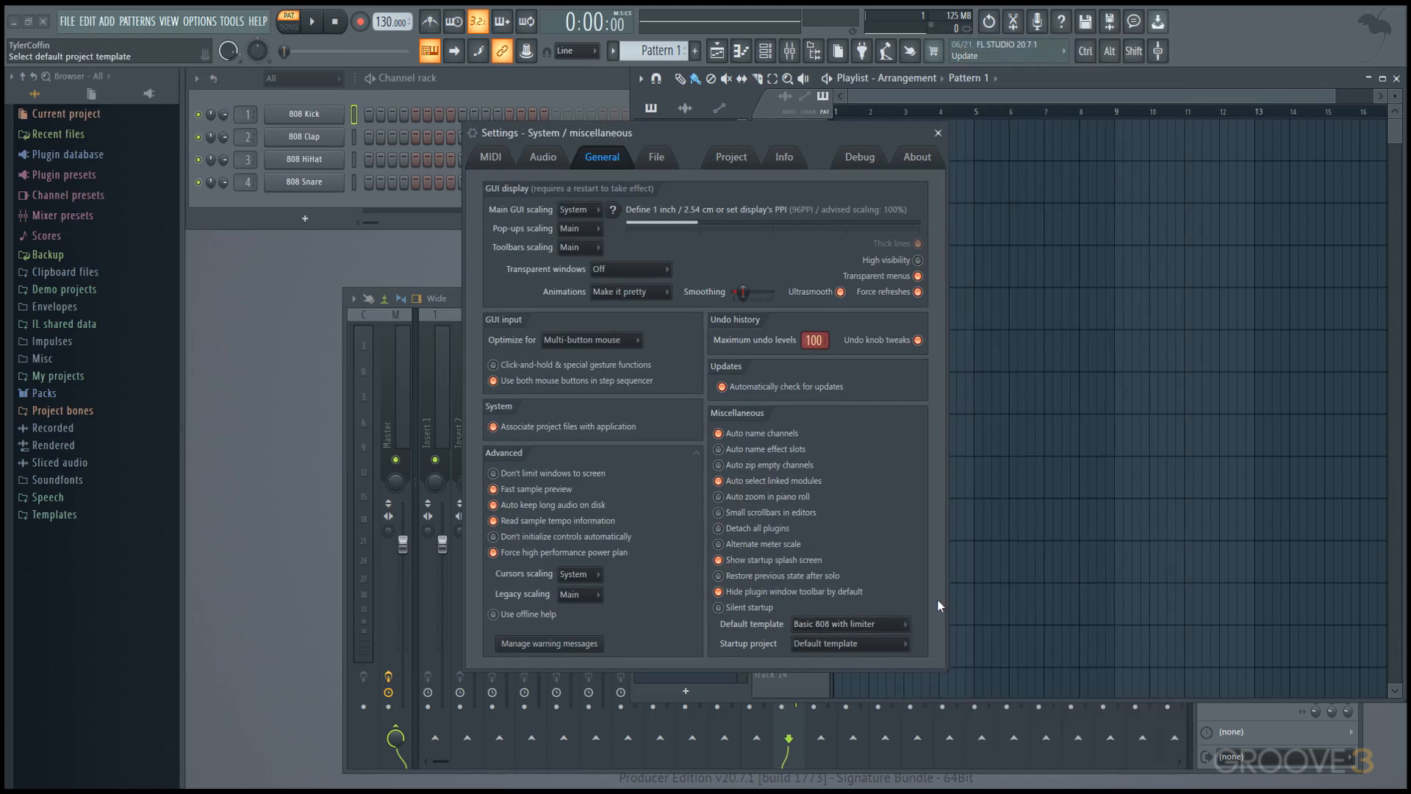
pyautogui.click(894, 646)
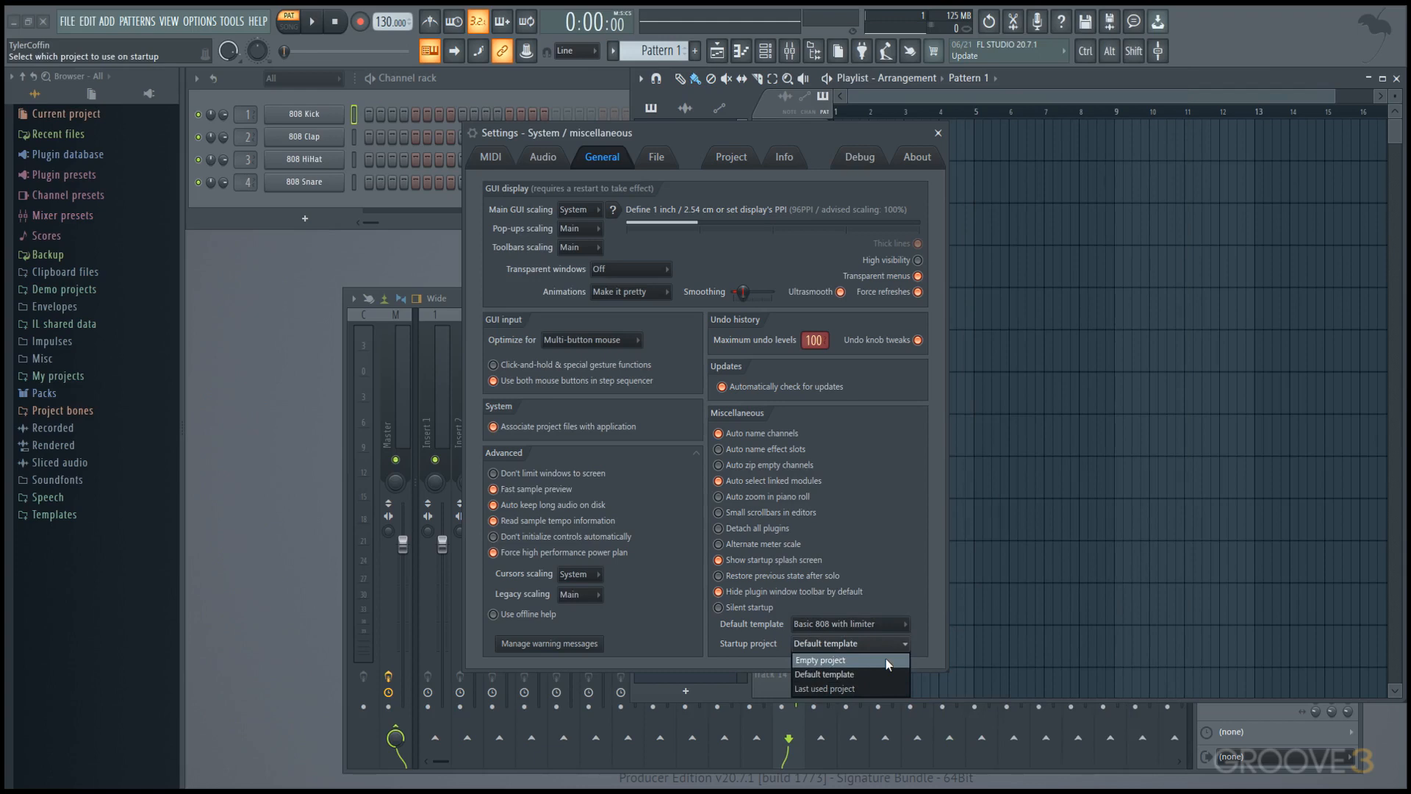
pyautogui.click(748, 658)
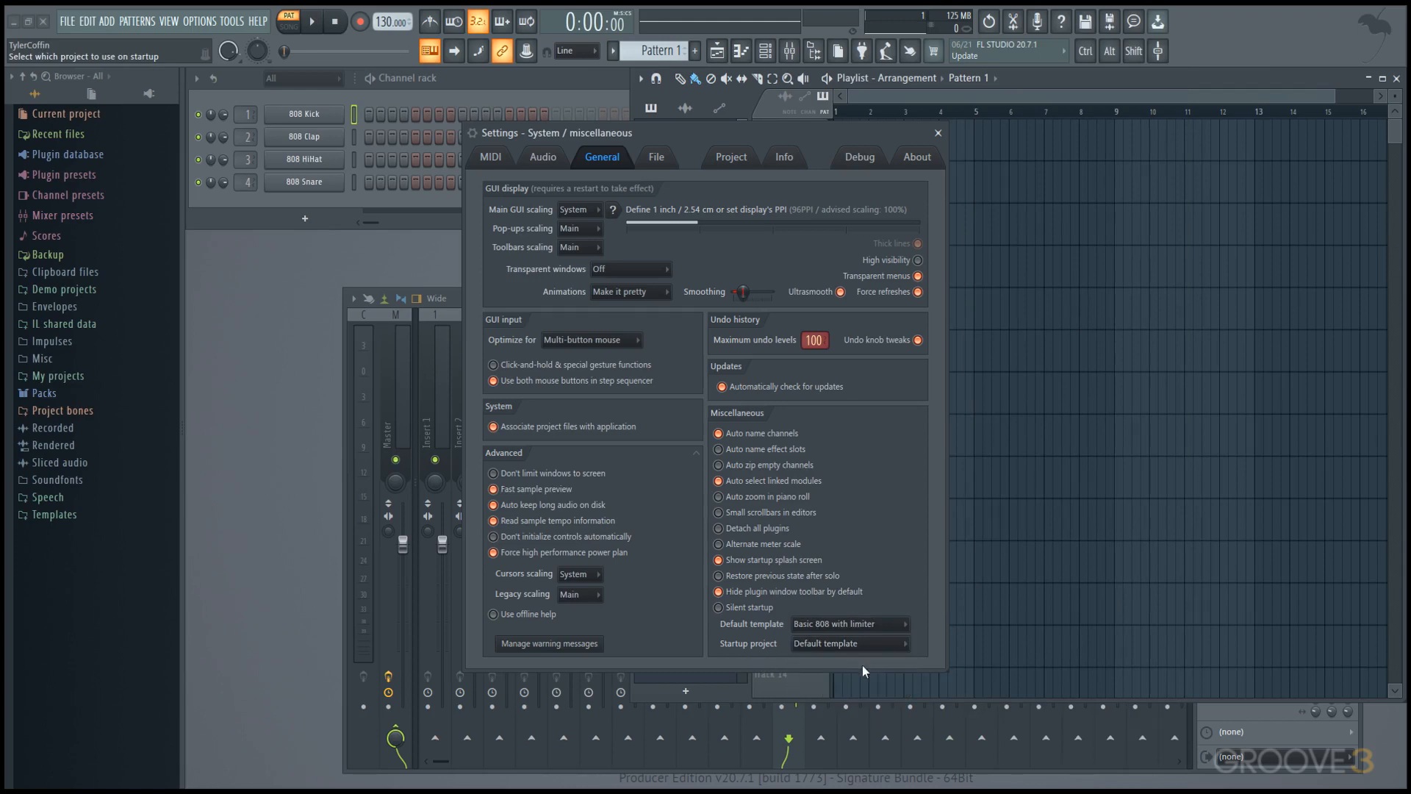
pyautogui.click(938, 133)
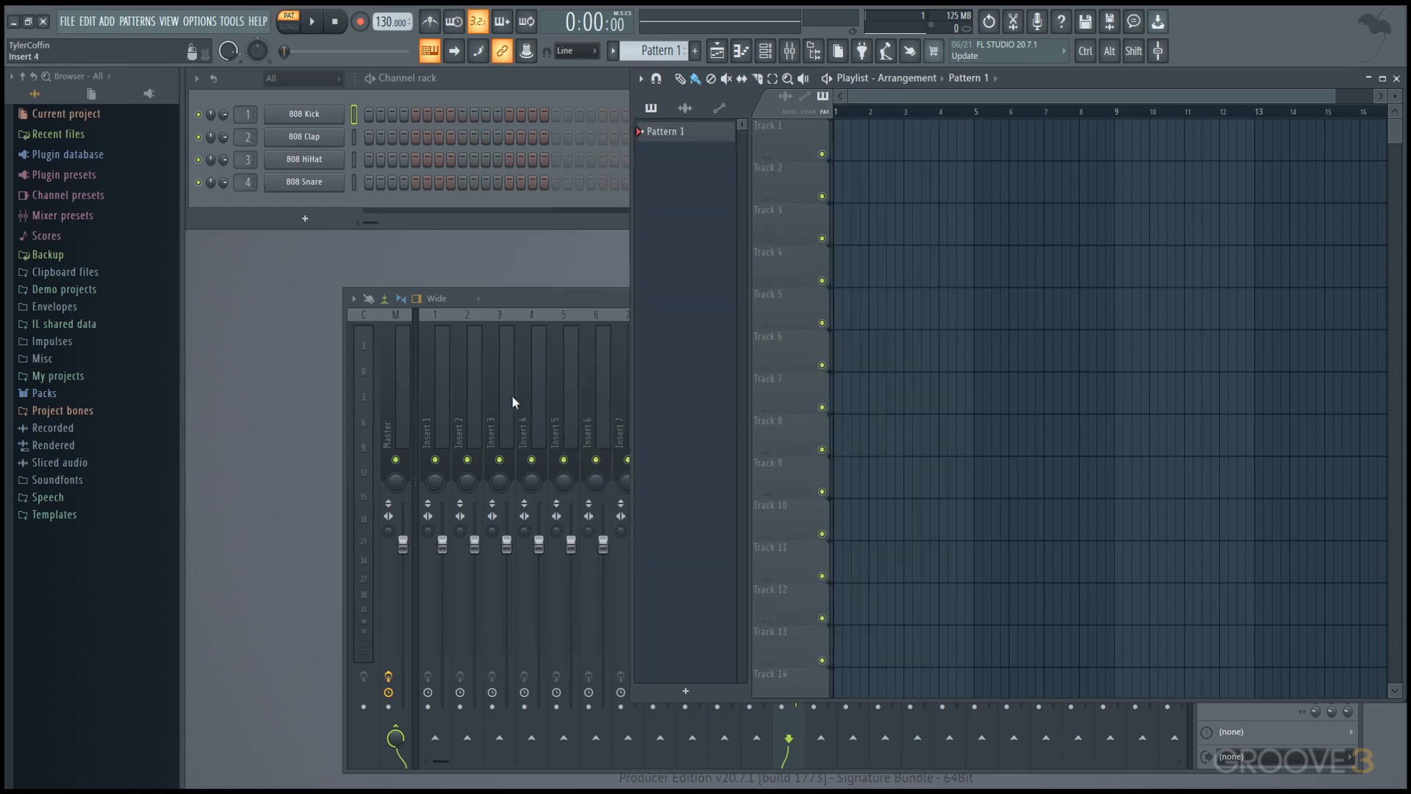
# Open the browser's Templates folder in File Explorer and copy its folder path.
pyautogui.click(74, 375)
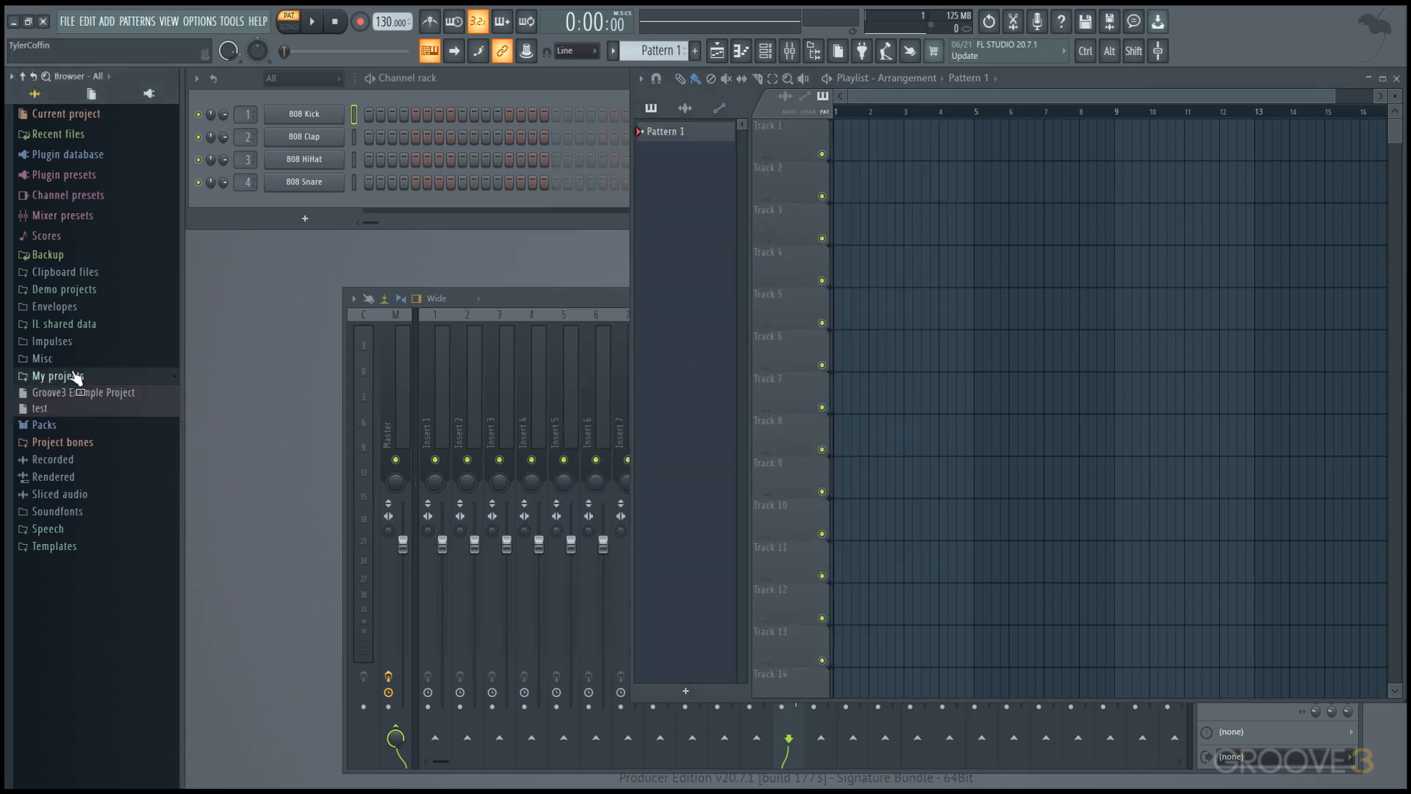
pyautogui.click(74, 374)
pyautogui.click(90, 292)
pyautogui.click(91, 292)
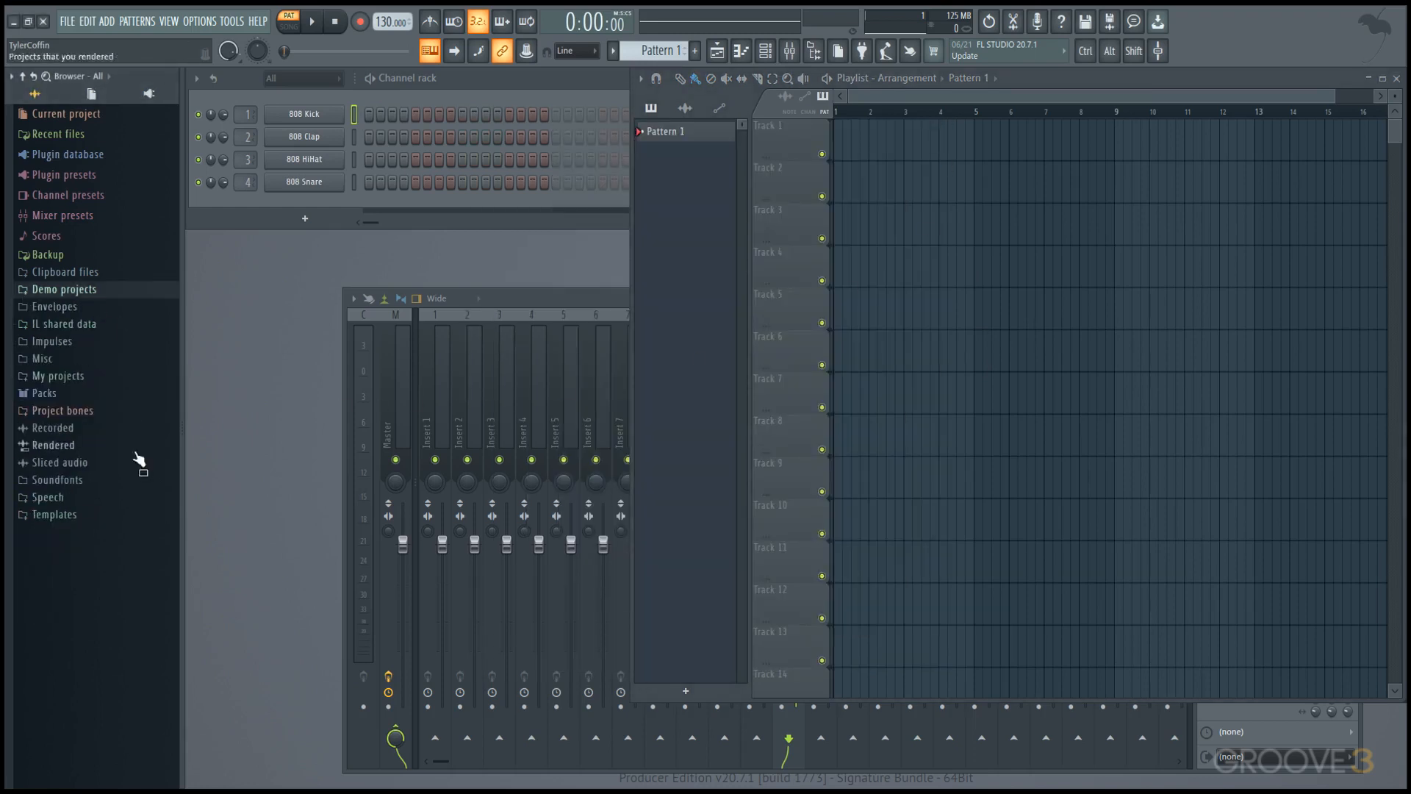
pyautogui.click(100, 516)
pyautogui.rightClick(101, 516)
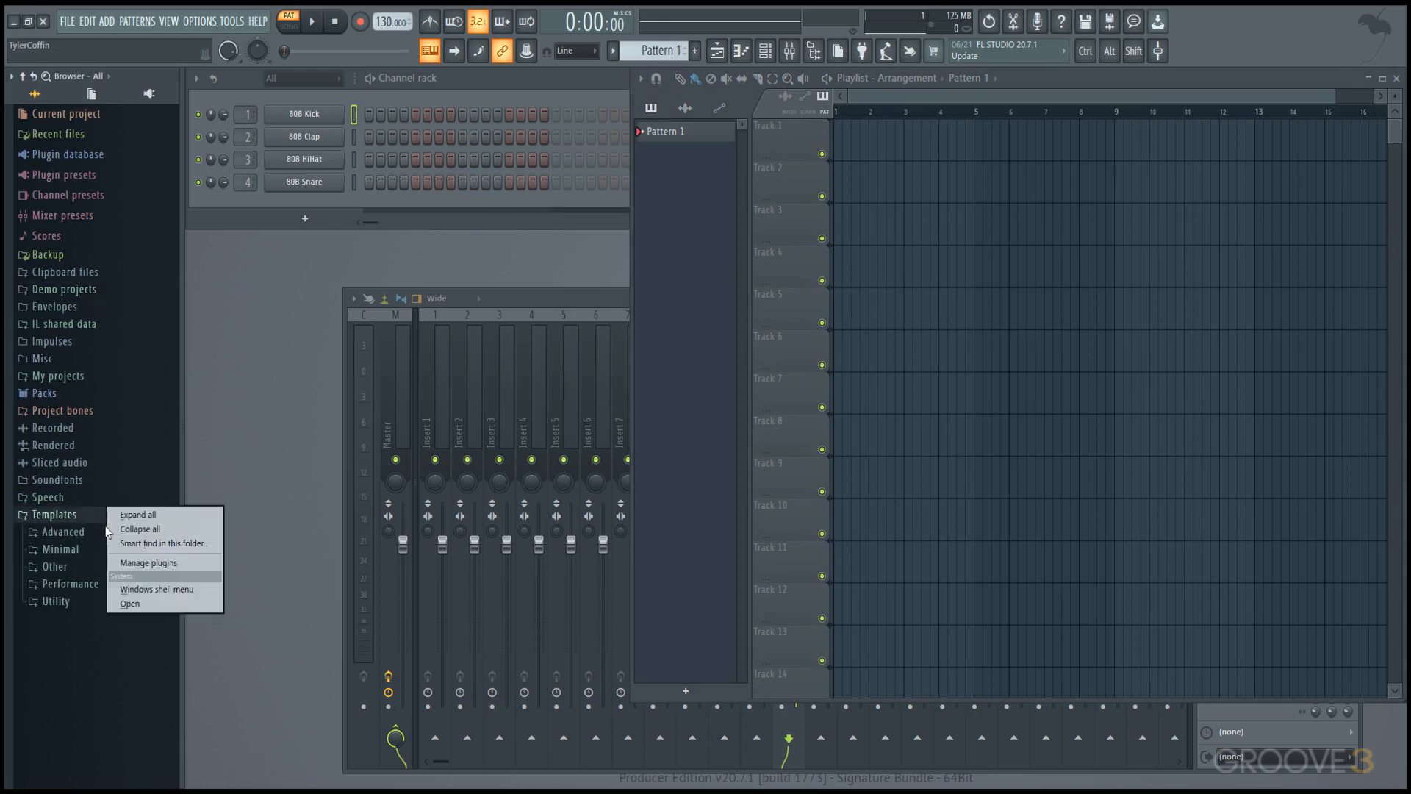
pyautogui.click(132, 603)
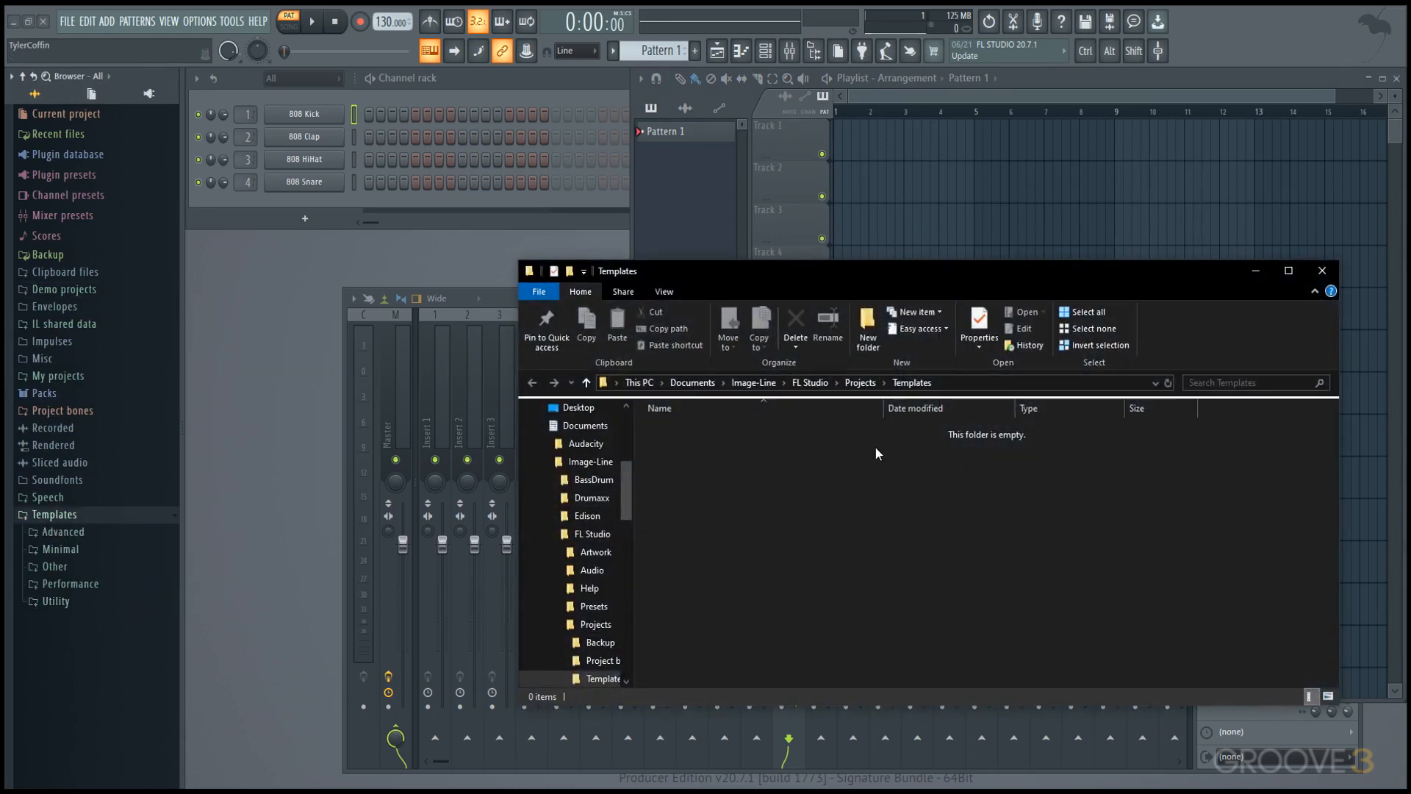
pyautogui.click(988, 383)
pyautogui.rightClick(989, 384)
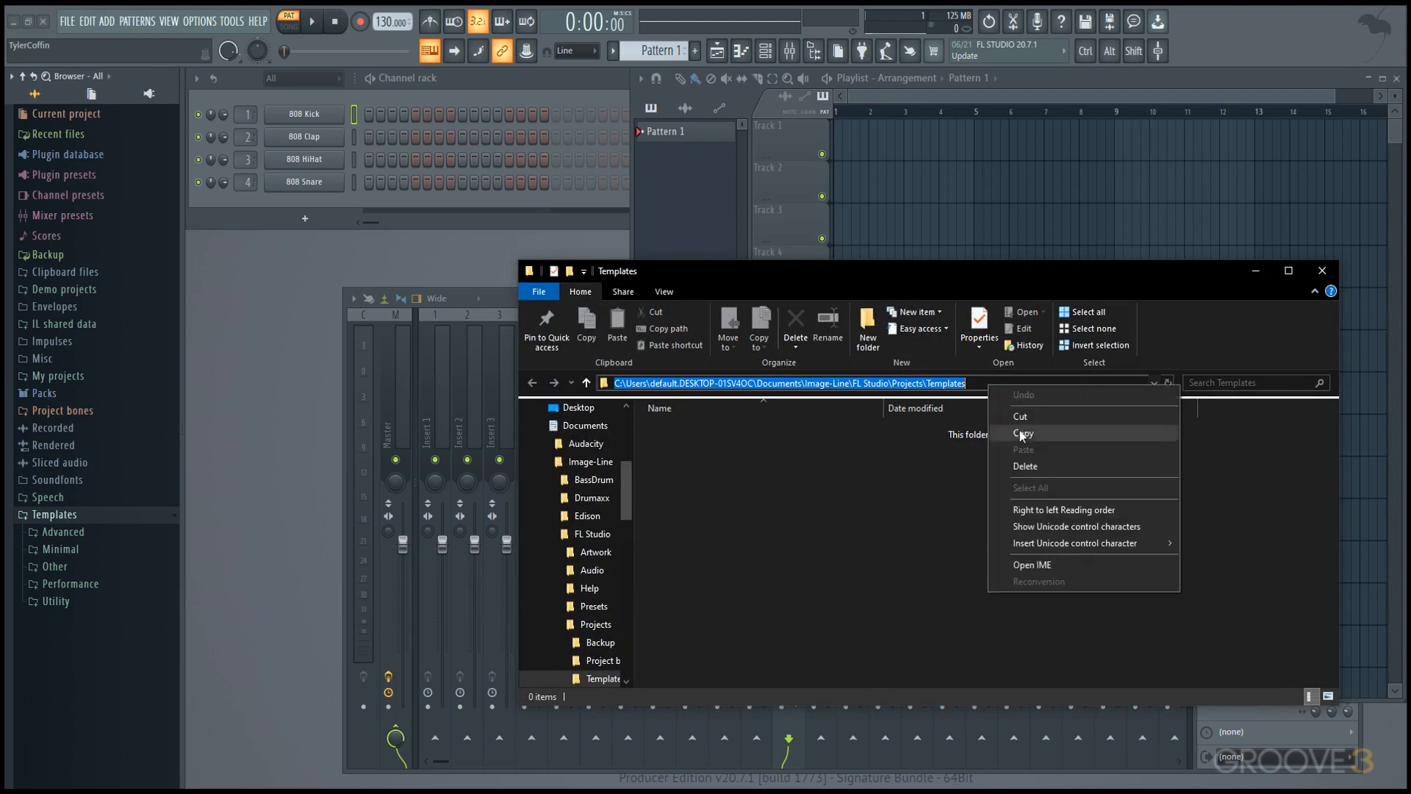
pyautogui.click(1040, 438)
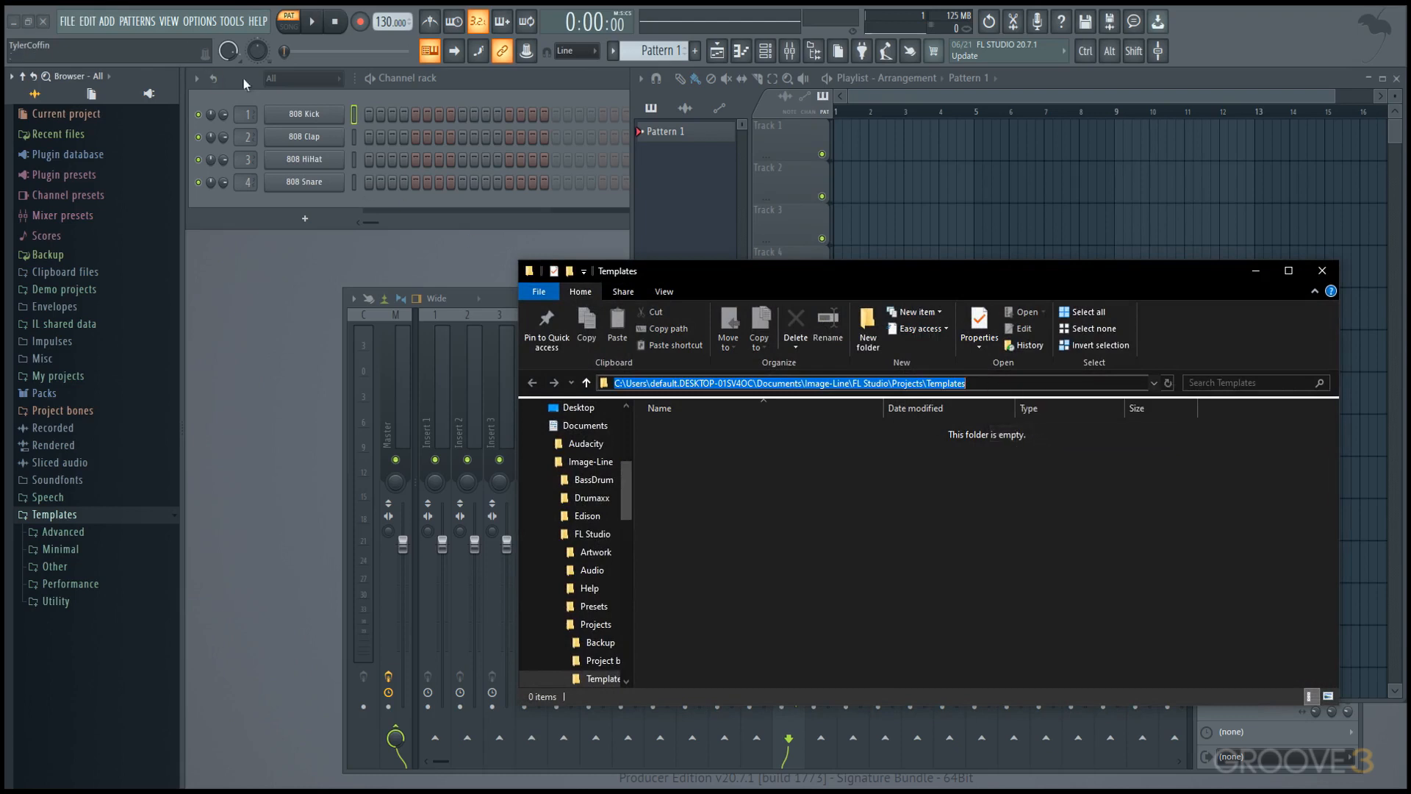
# Replace the four 808 channels in order with Alma Kick, Filtered Kick, FPC 2 Kick and FPC 6 Kick from the Drums pack's Kicks folder.
pyautogui.click(75, 397)
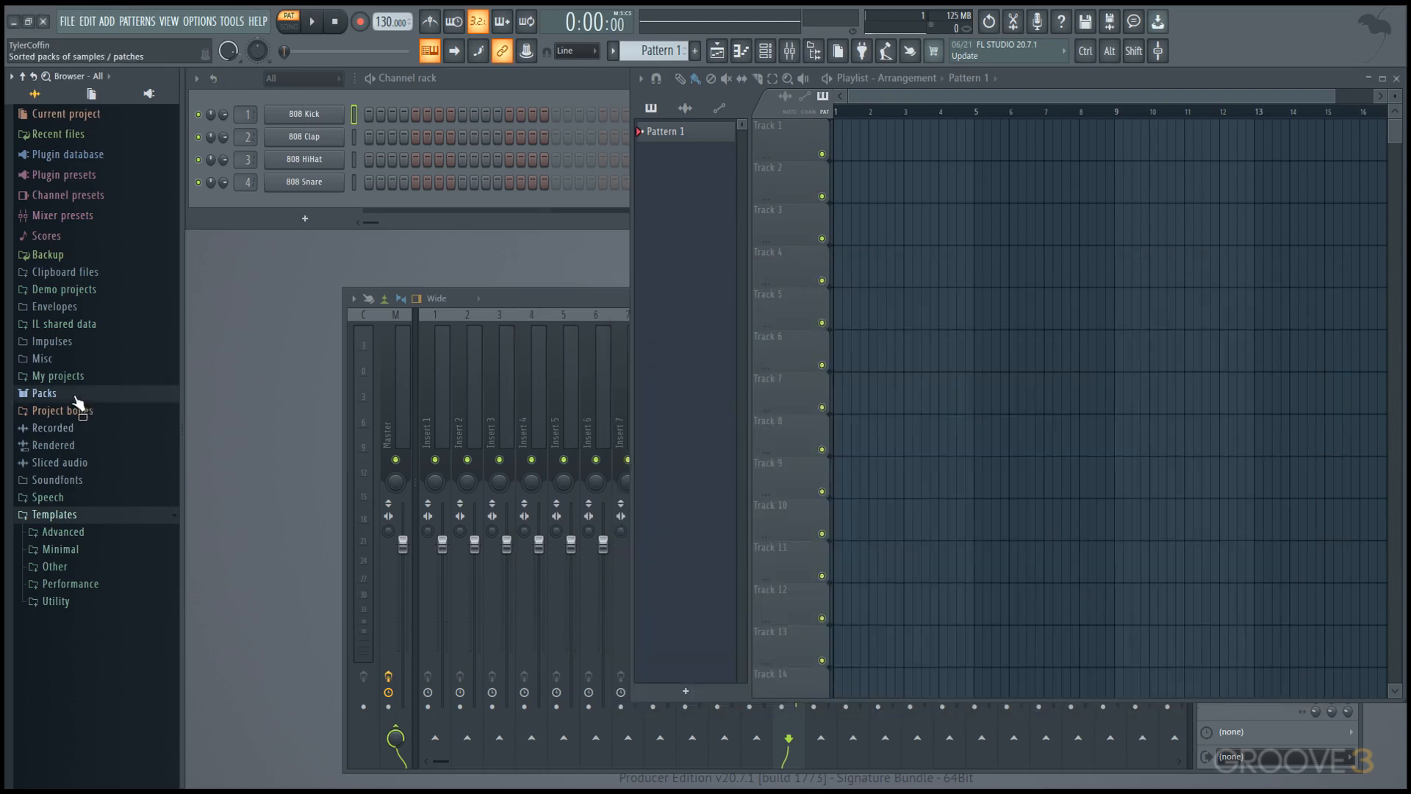
pyautogui.click(75, 398)
pyautogui.click(83, 425)
pyautogui.click(86, 472)
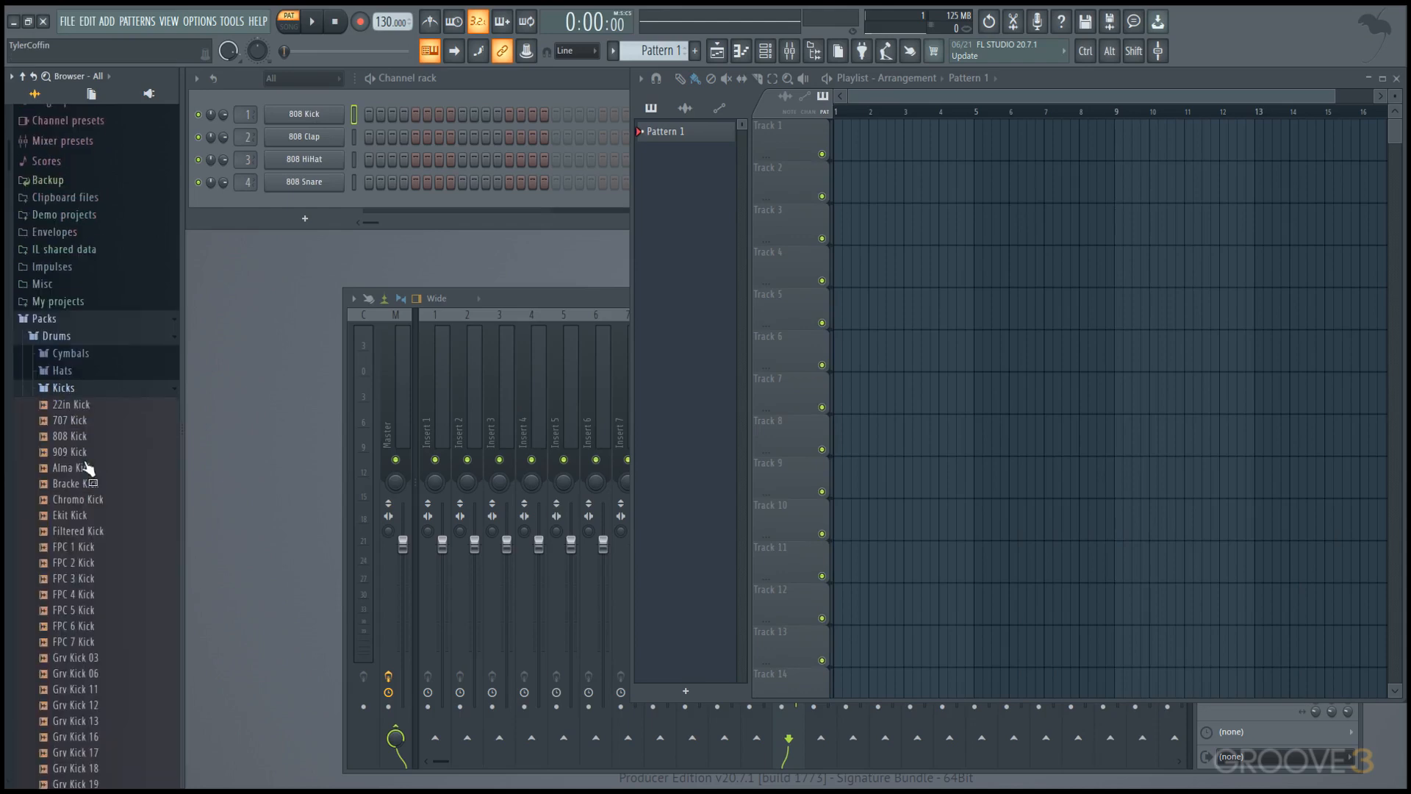
pyautogui.moveTo(95, 479); pyautogui.dragTo(312, 125)
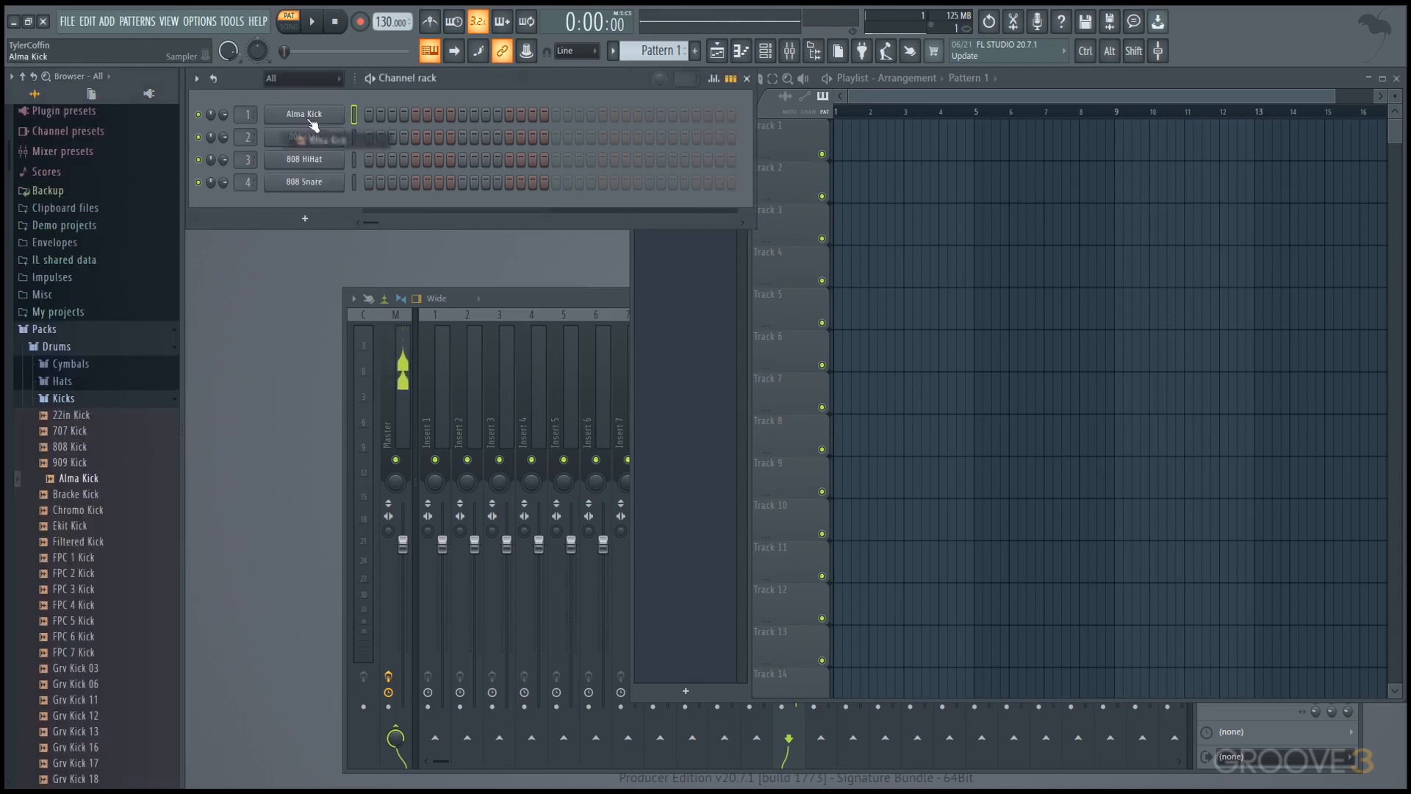
pyautogui.moveTo(56, 542); pyautogui.dragTo(321, 140)
pyautogui.moveTo(74, 573); pyautogui.dragTo(308, 159)
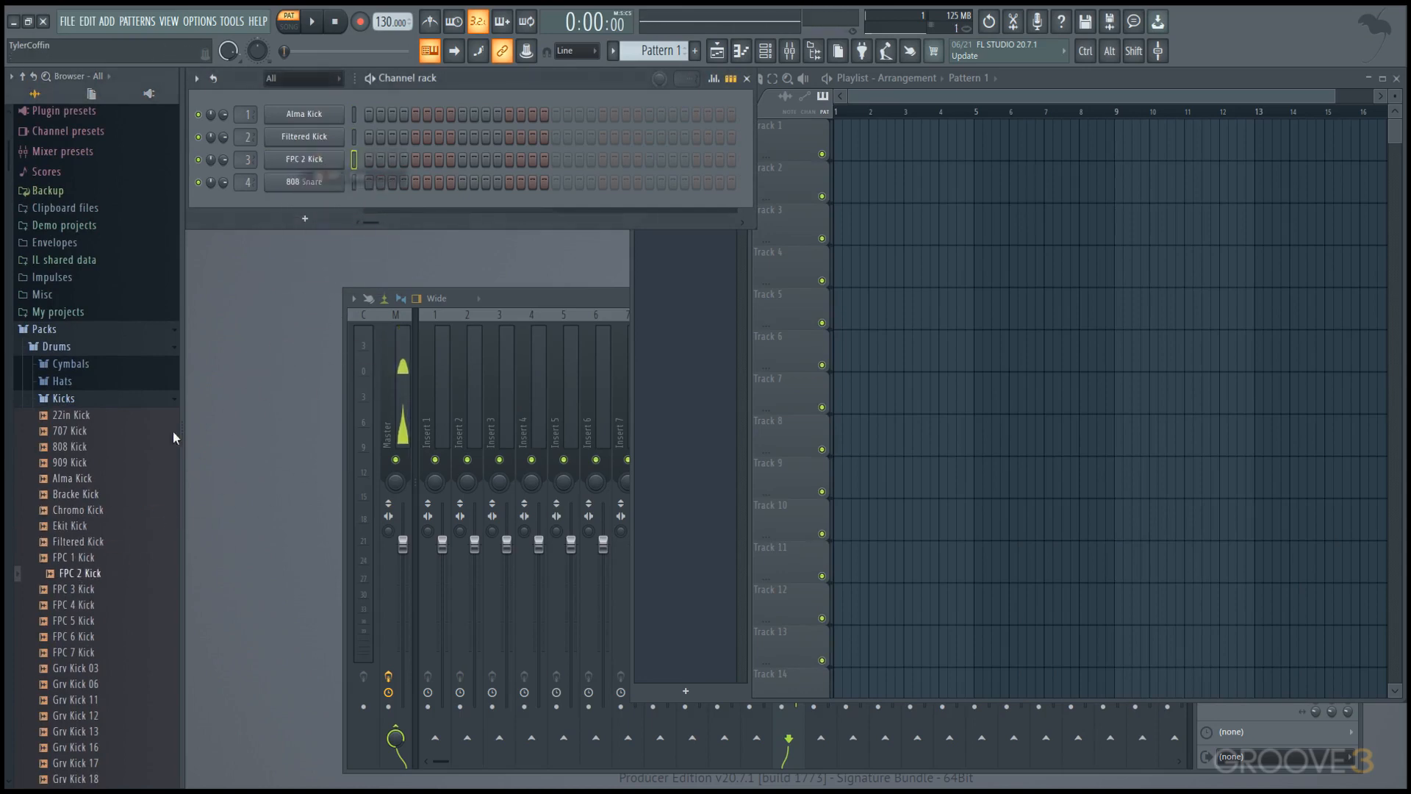
pyautogui.moveTo(77, 637); pyautogui.dragTo(331, 193)
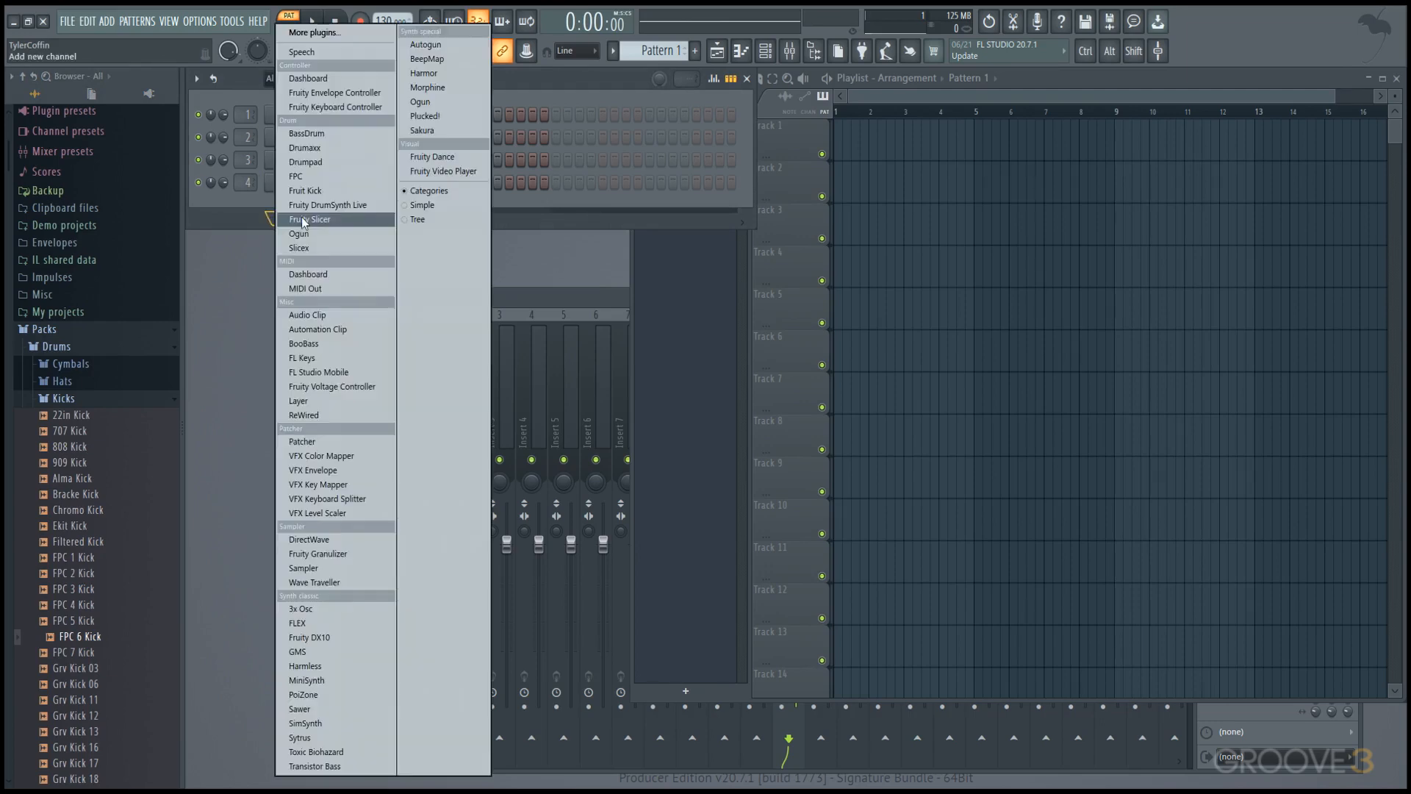
# Add a 3x Osc channel and open the Fruity Limiter on the mixer's Master track.
pyautogui.click(328, 609)
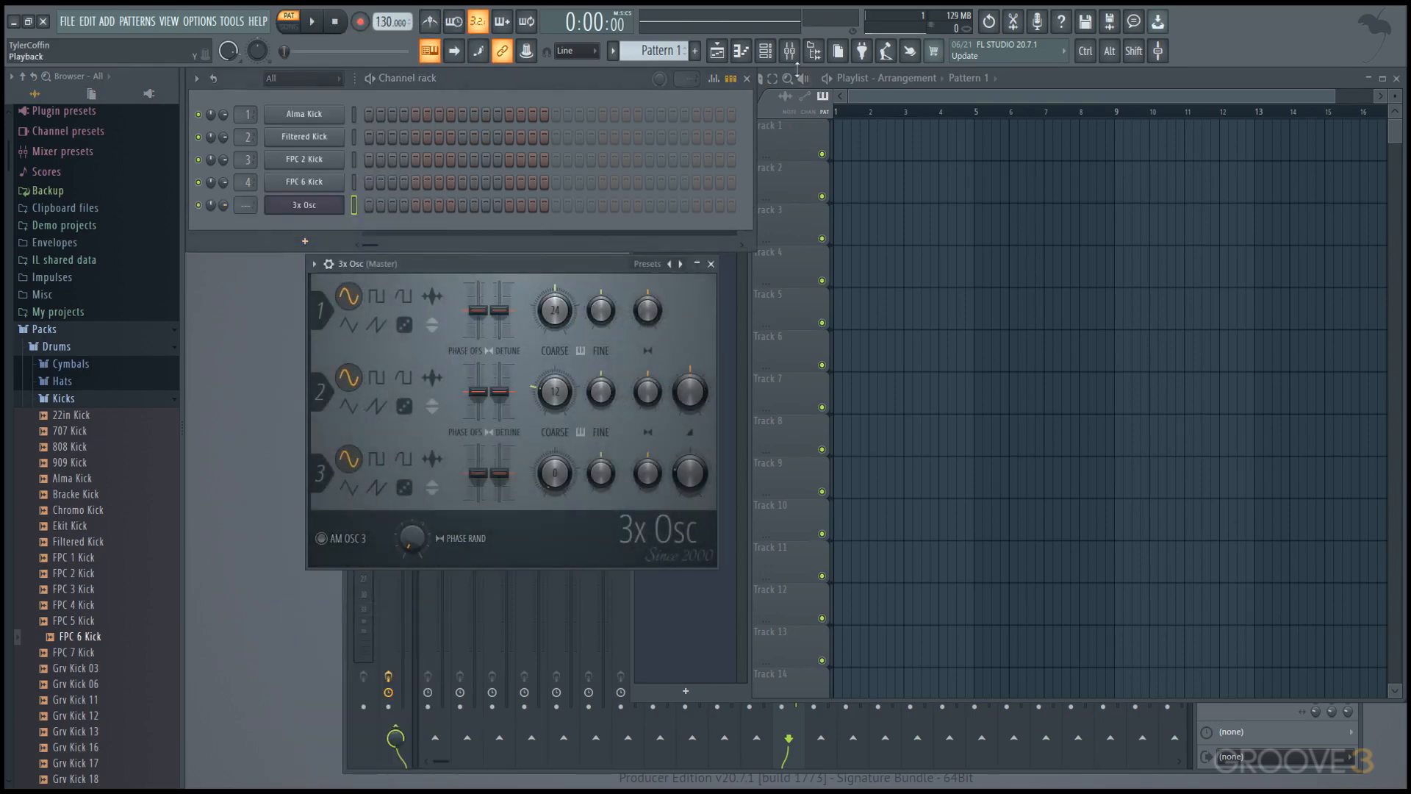
pyautogui.click(790, 51)
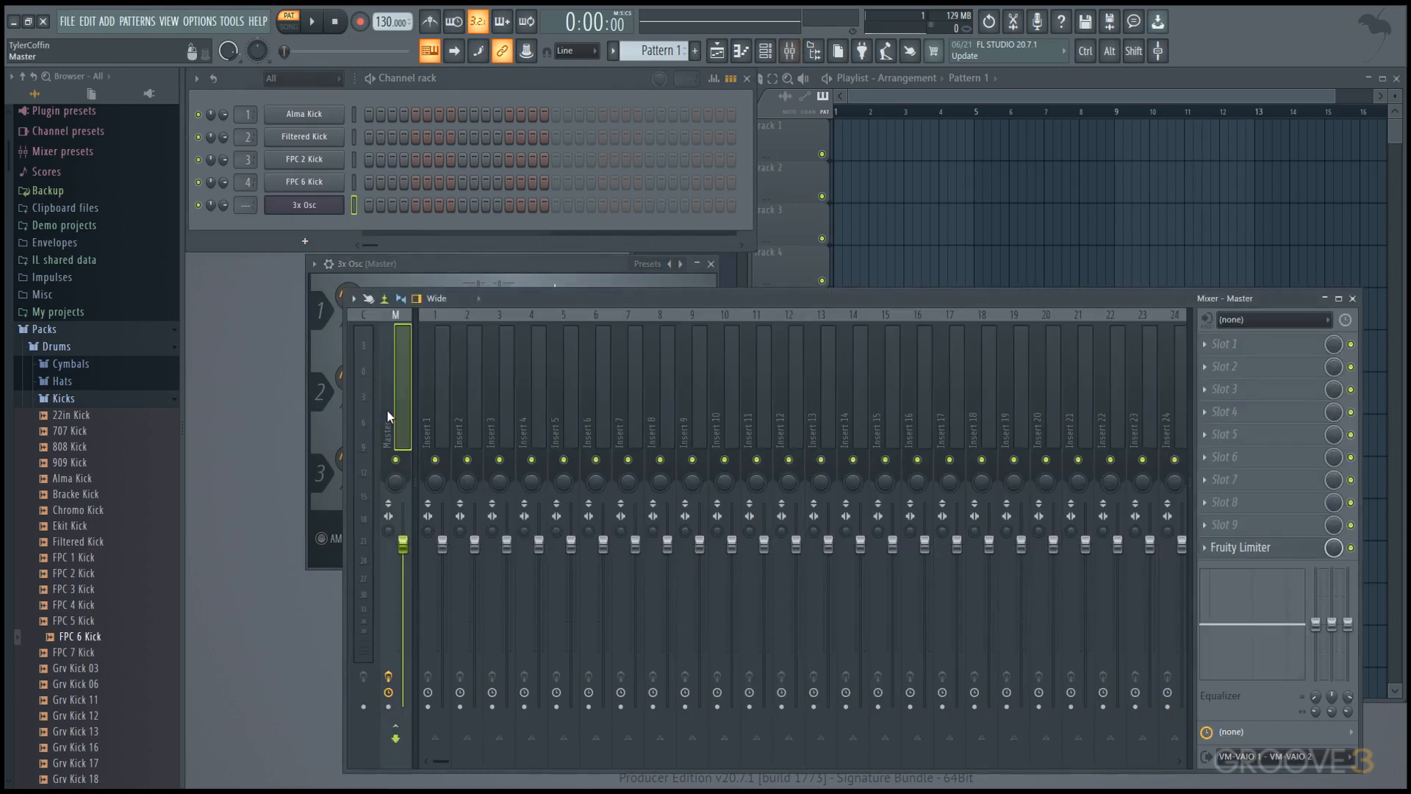
pyautogui.click(1243, 547)
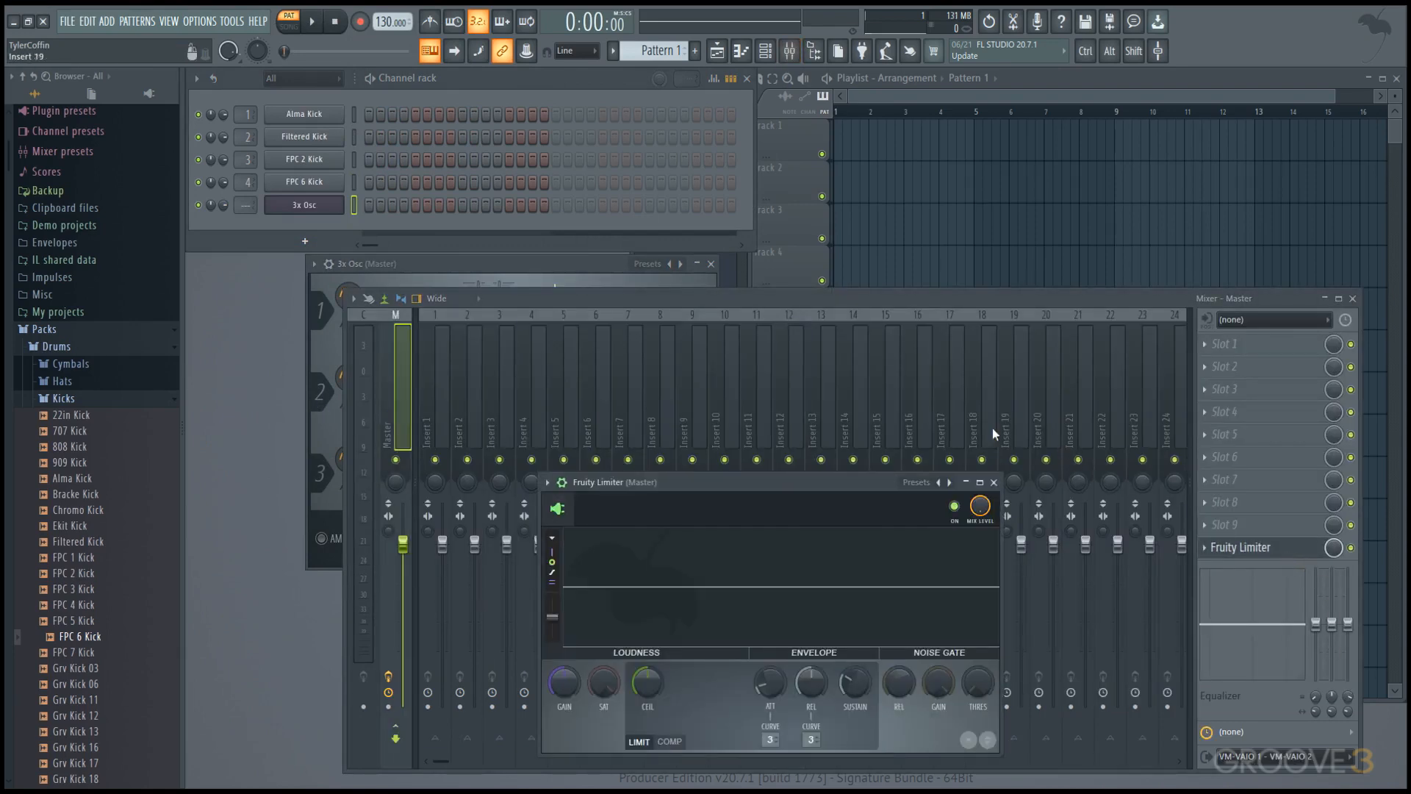
# Dock mixer track Insert 125 to the right side of the mixer and rename it Send.
pyautogui.scroll(-20, 993, 428)
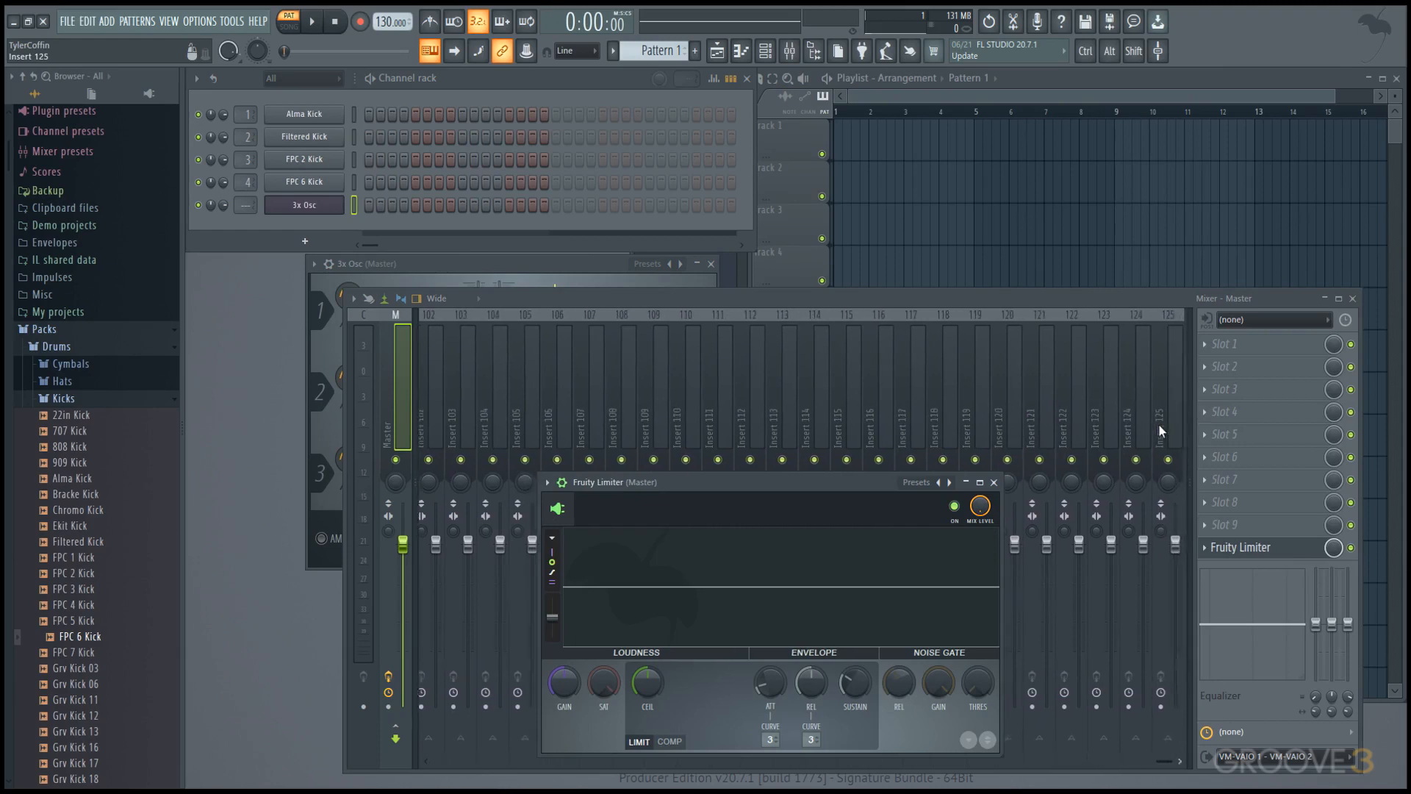
pyautogui.rightClick(1158, 423)
pyautogui.moveTo(1251, 654)
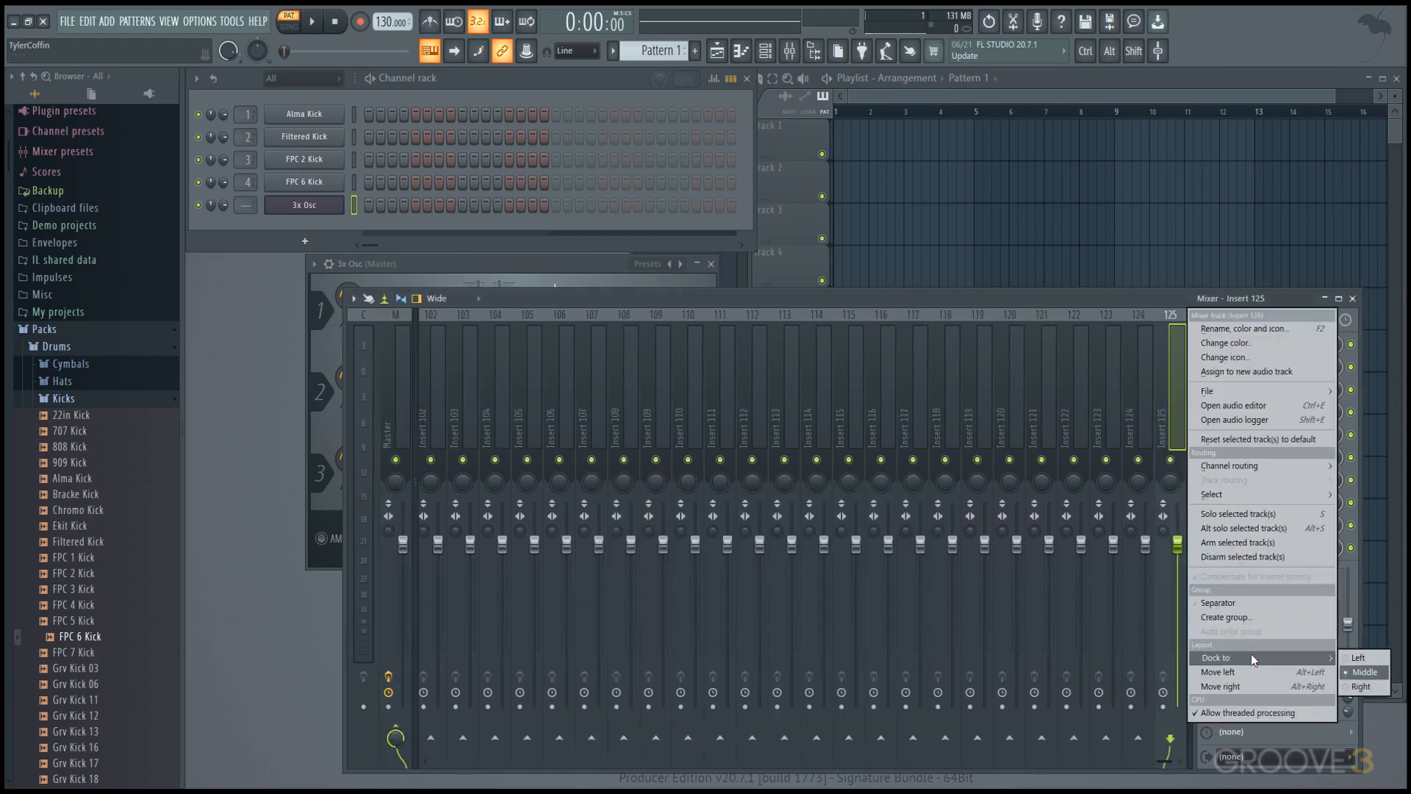
pyautogui.click(1373, 687)
pyautogui.doubleClick(1177, 419)
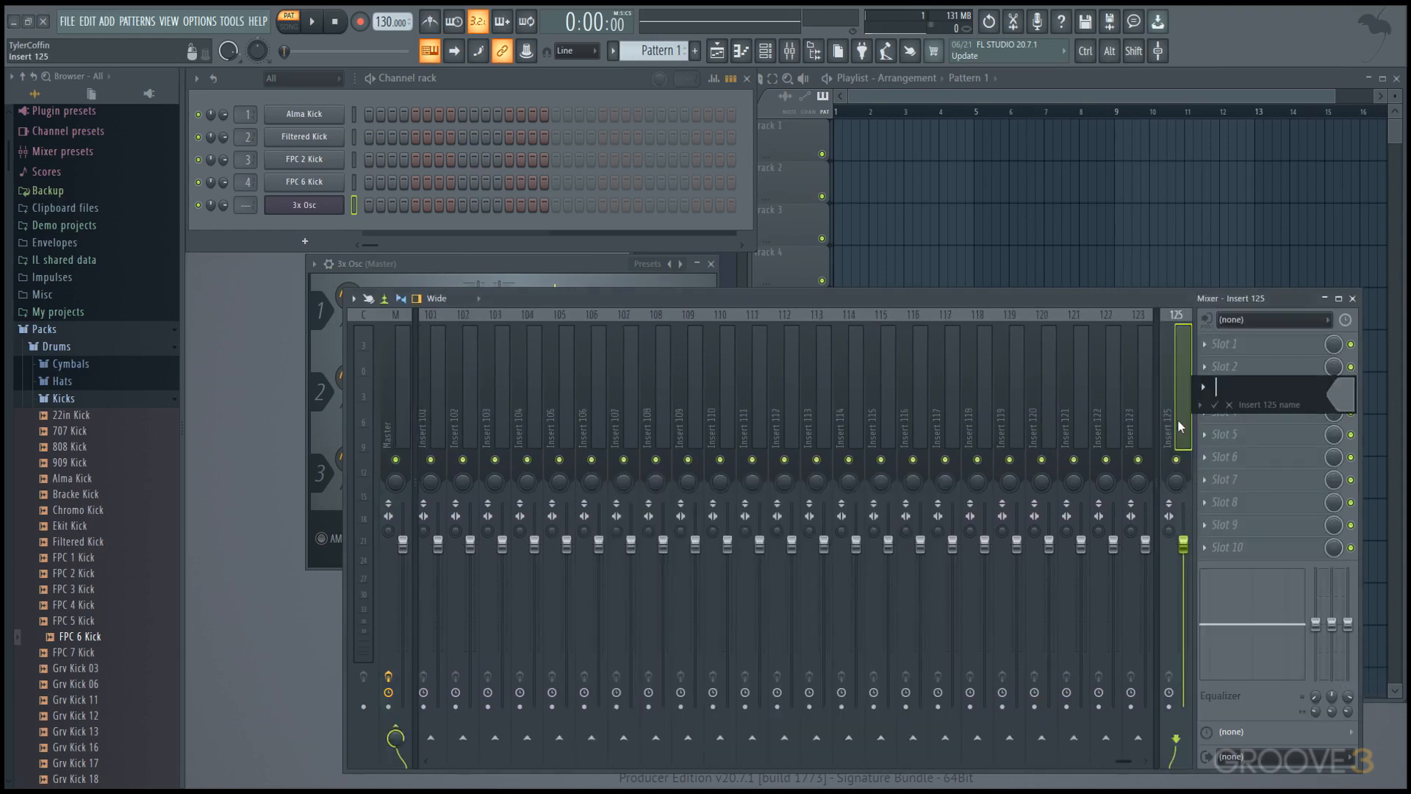
pyautogui.write('Send')
pyautogui.press('Return')
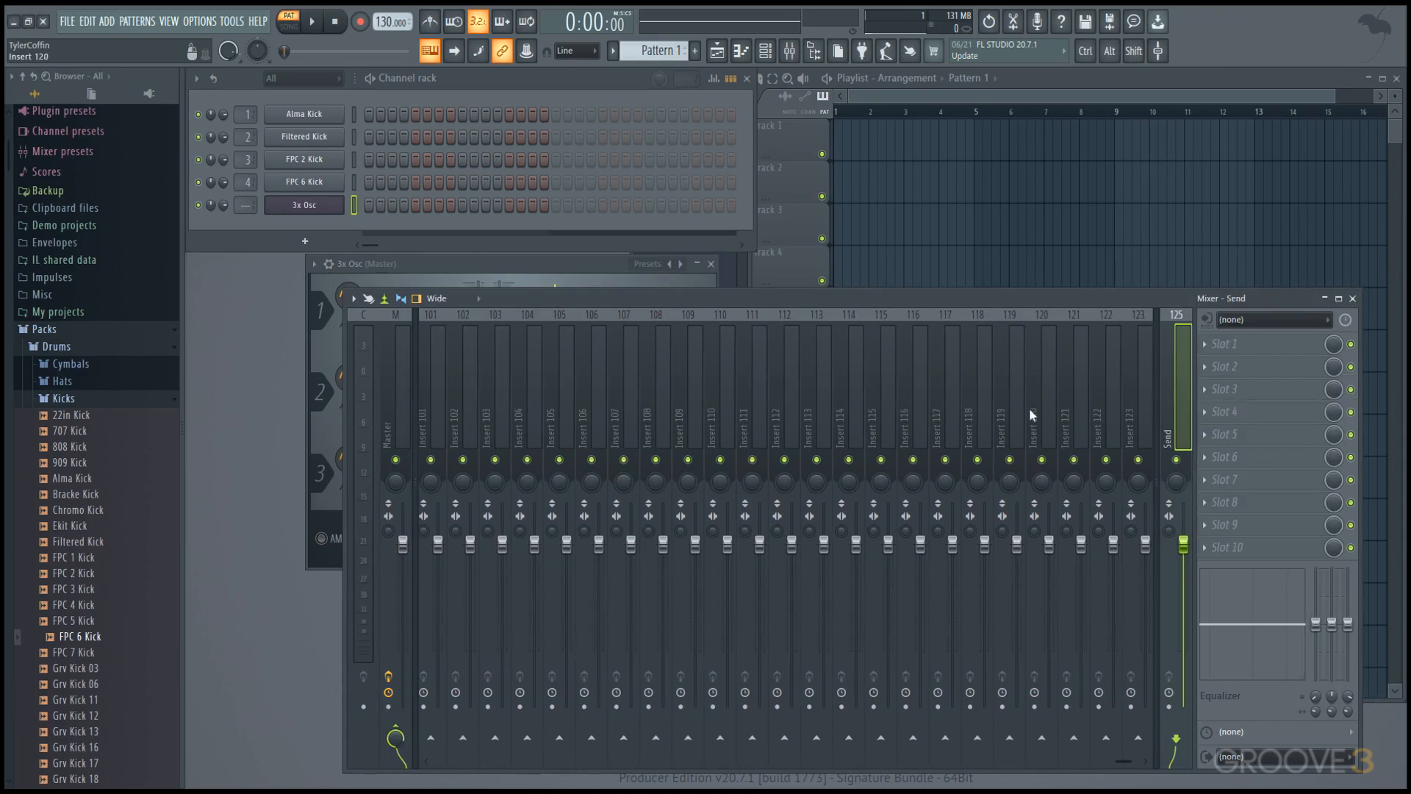
pyautogui.scroll(20, 968, 404)
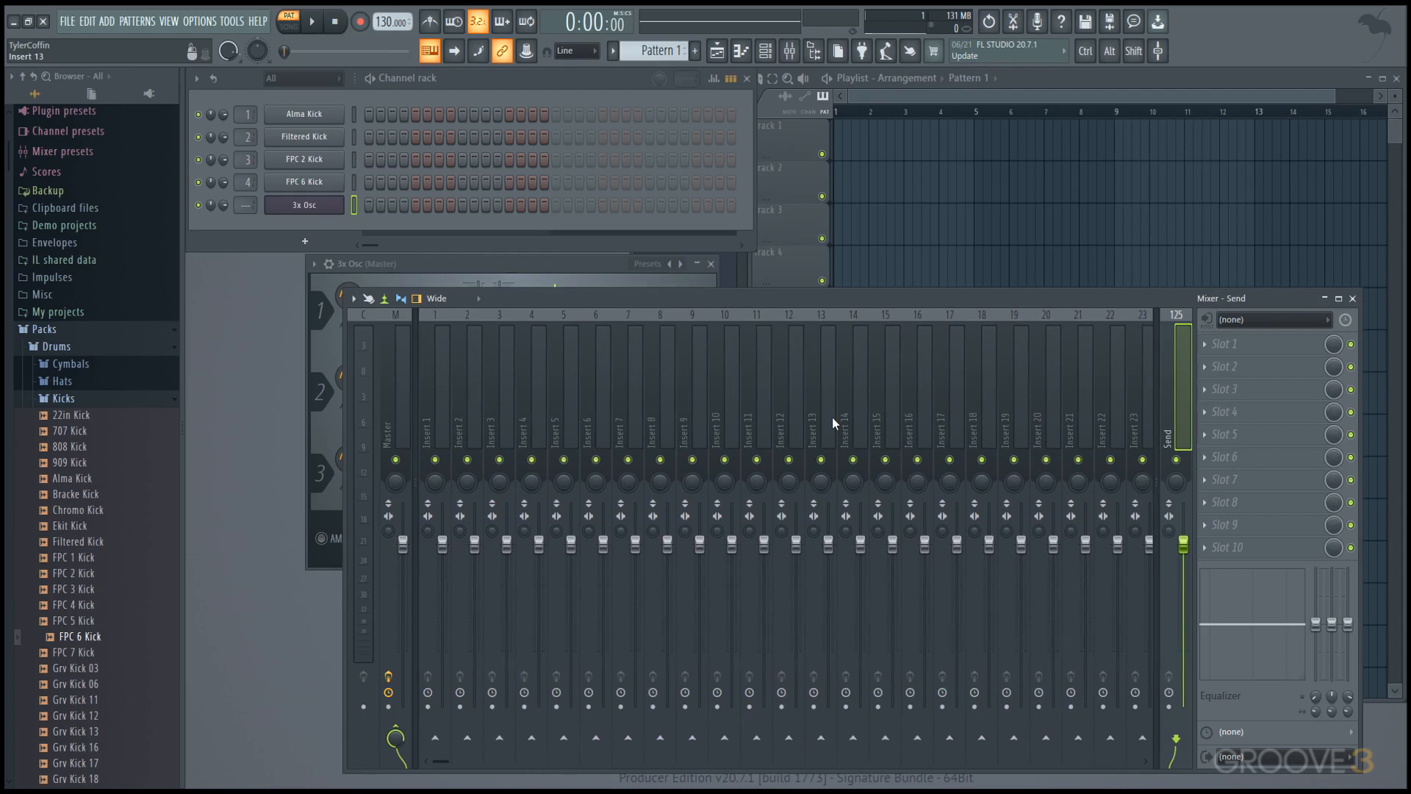
# Save the project as A TEMPLATE in the Projects folder's Templates subfolder.
pyautogui.click(65, 23)
pyautogui.click(95, 105)
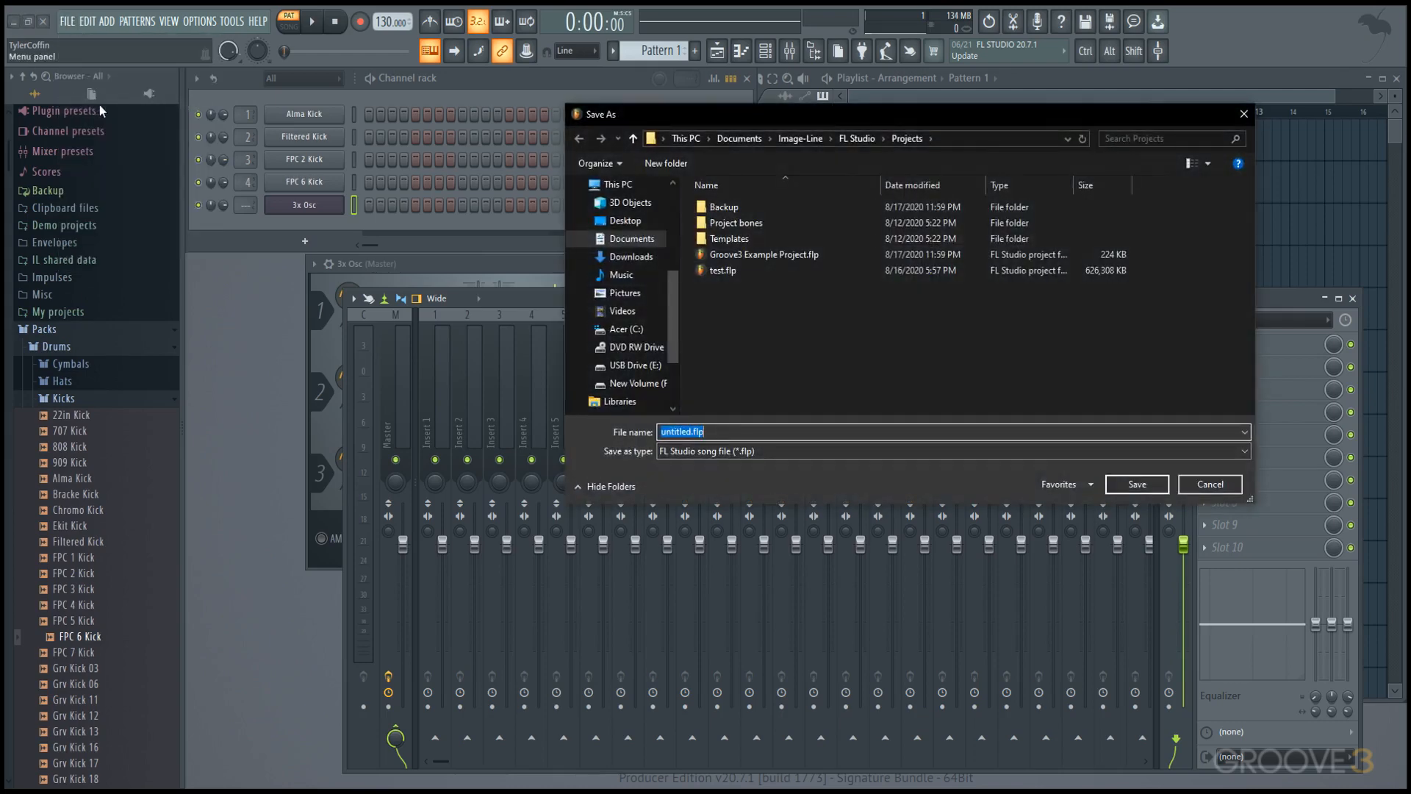
pyautogui.click(983, 142)
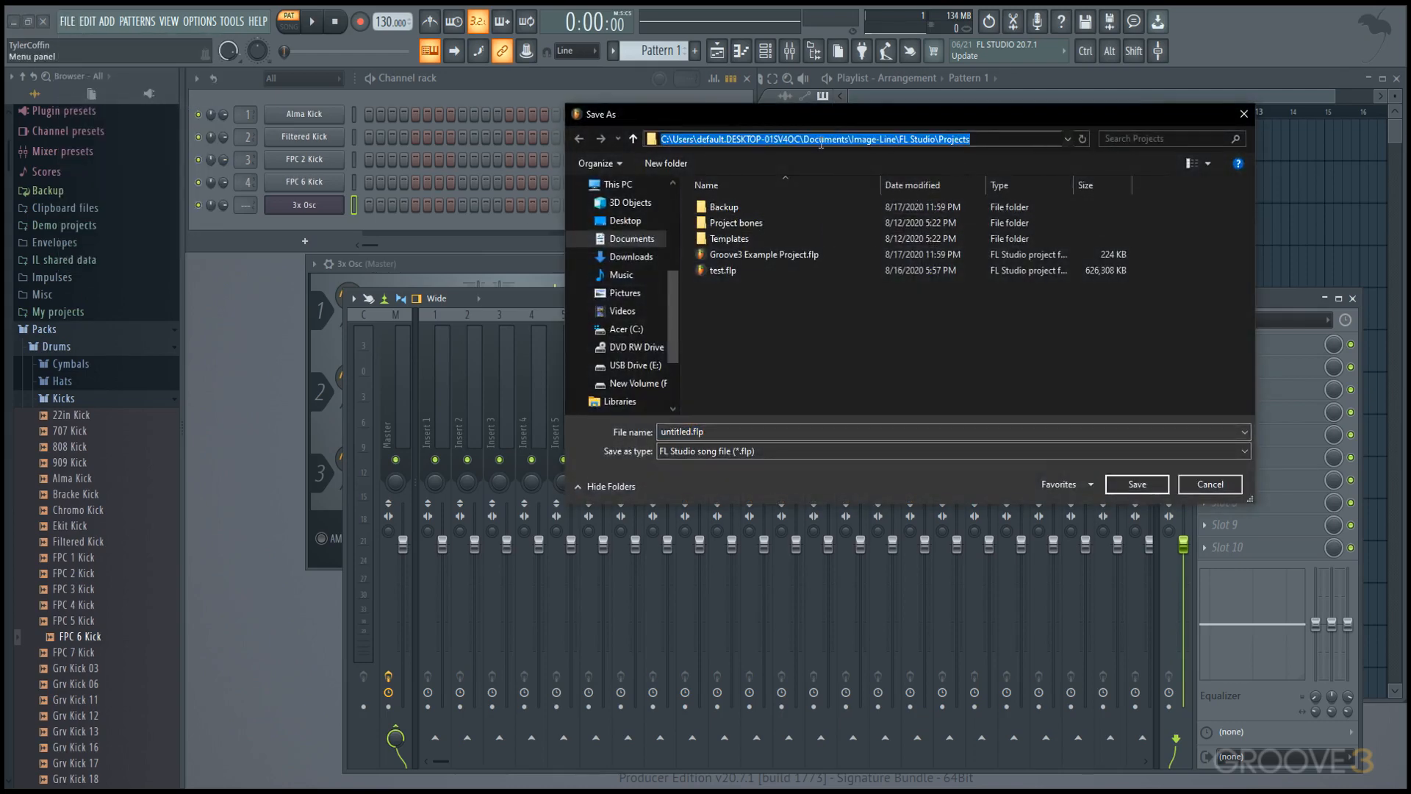
pyautogui.doubleClick(783, 236)
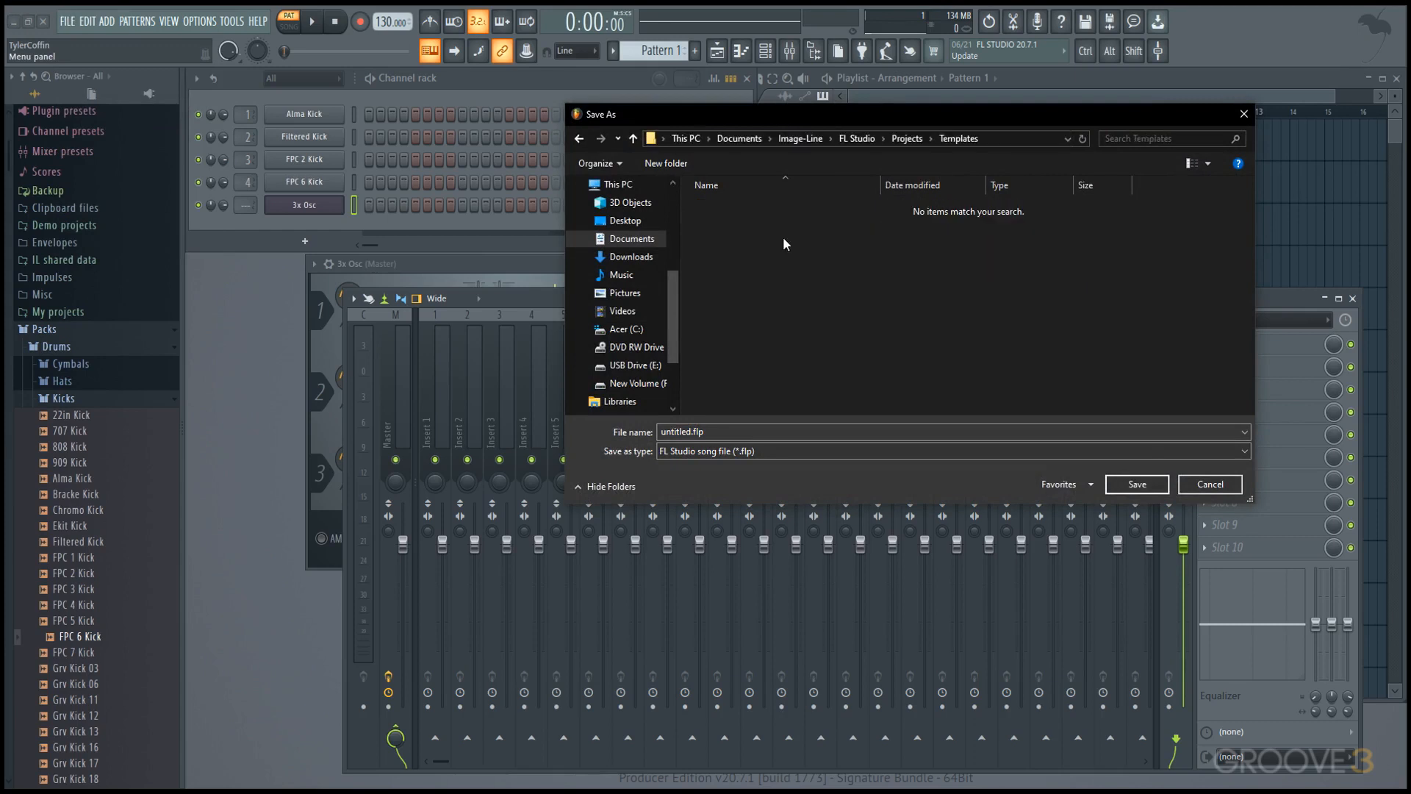
pyautogui.click(792, 426)
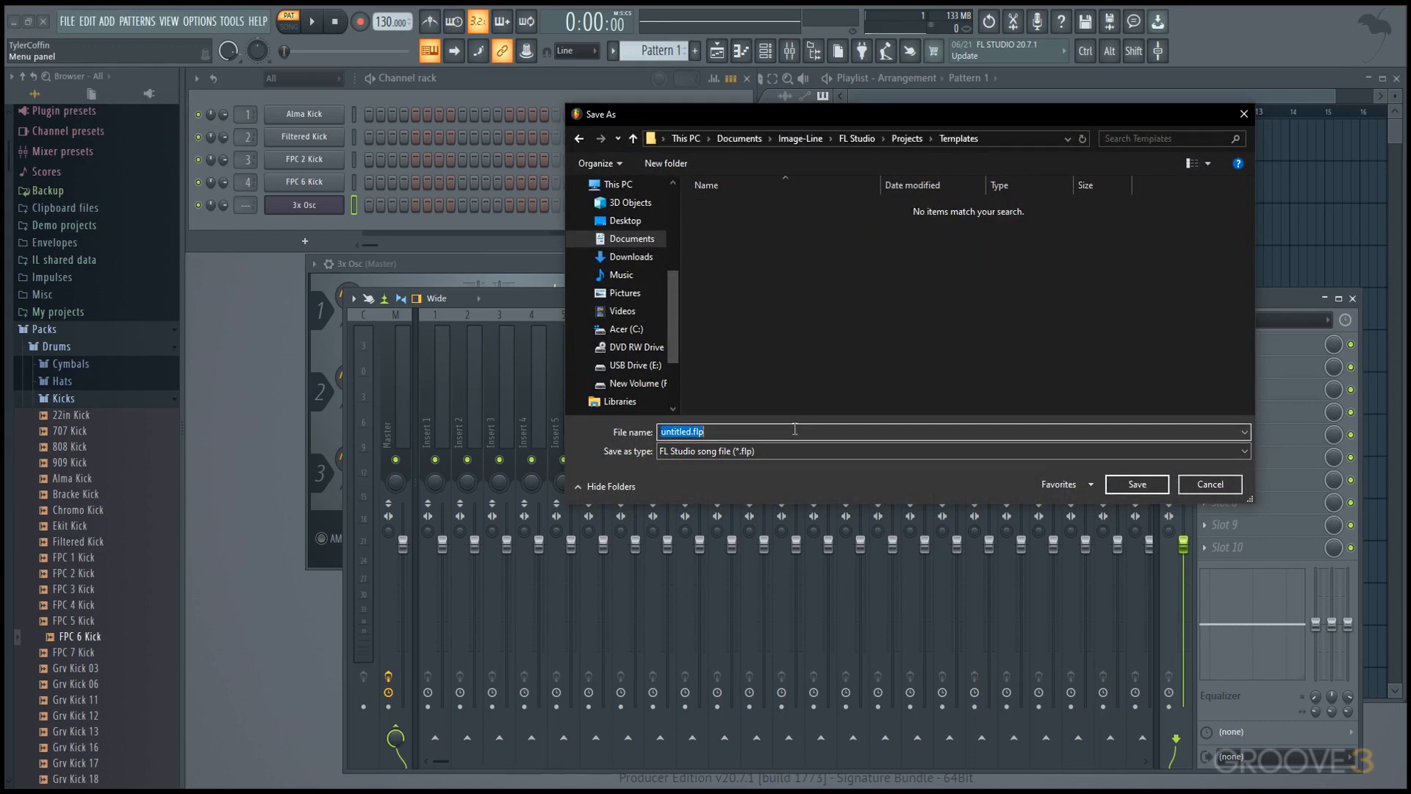
pyautogui.write('A TEMPLATE')
pyautogui.press('Return')
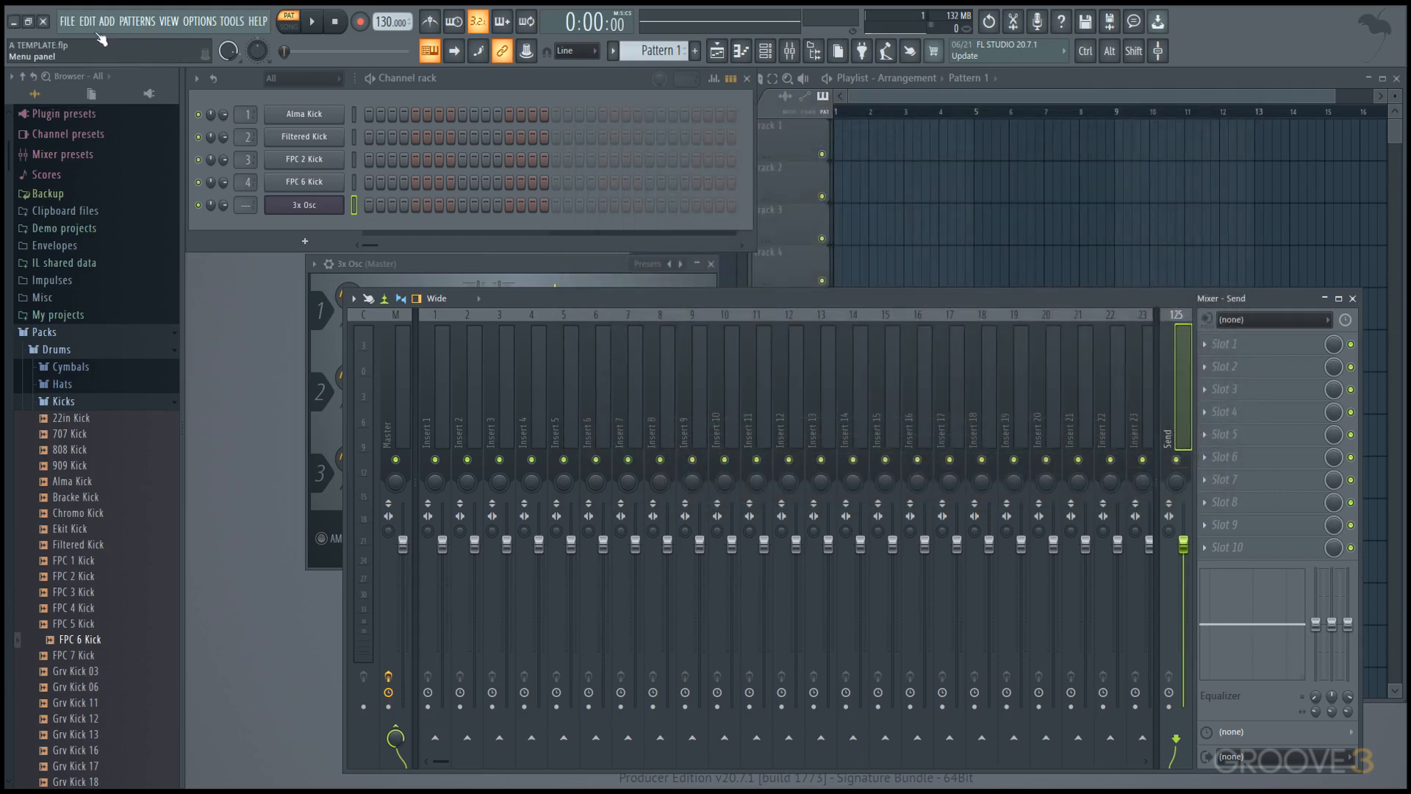
# Check the project template categories for the saved template and exit the program to restart it.
pyautogui.click(74, 24)
pyautogui.moveTo(82, 56)
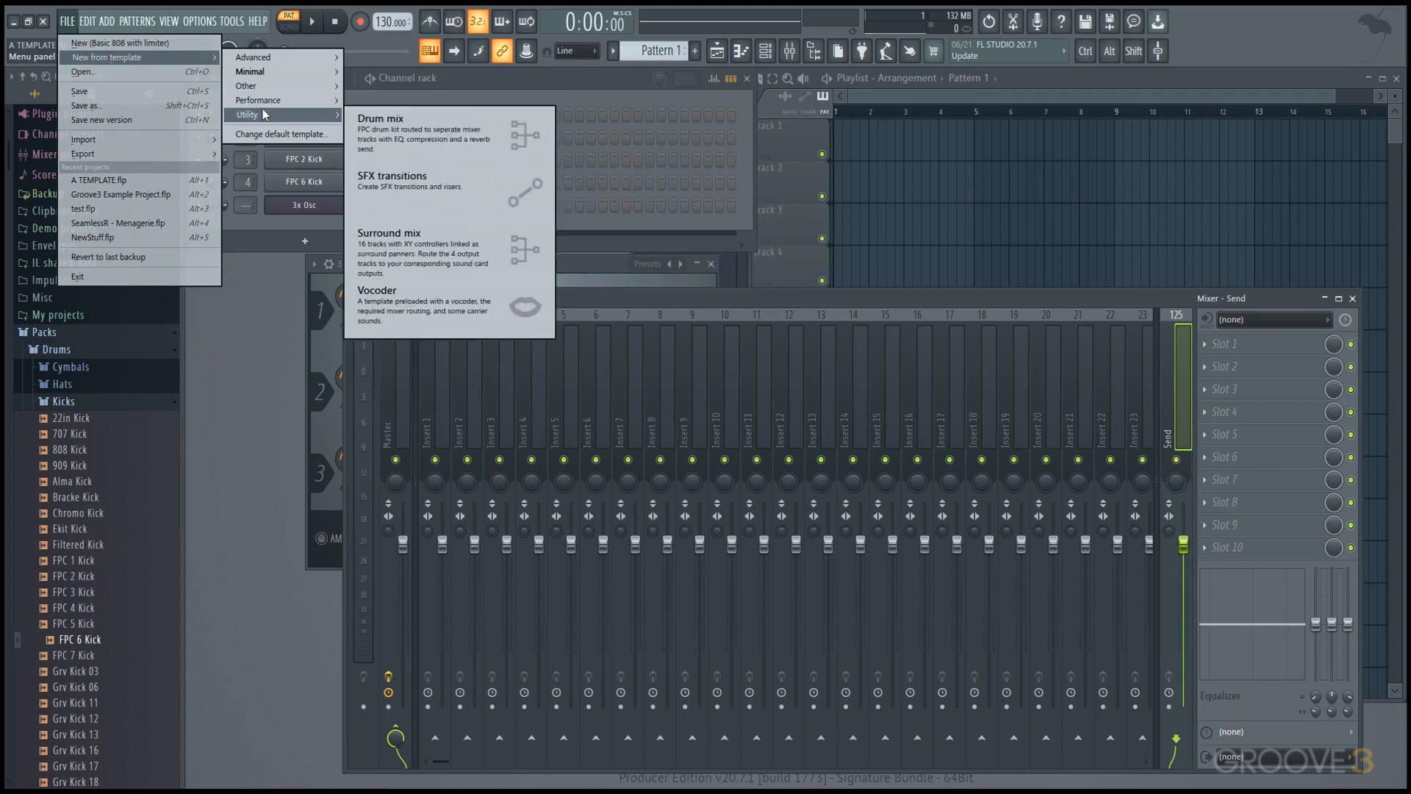
pyautogui.click(178, 278)
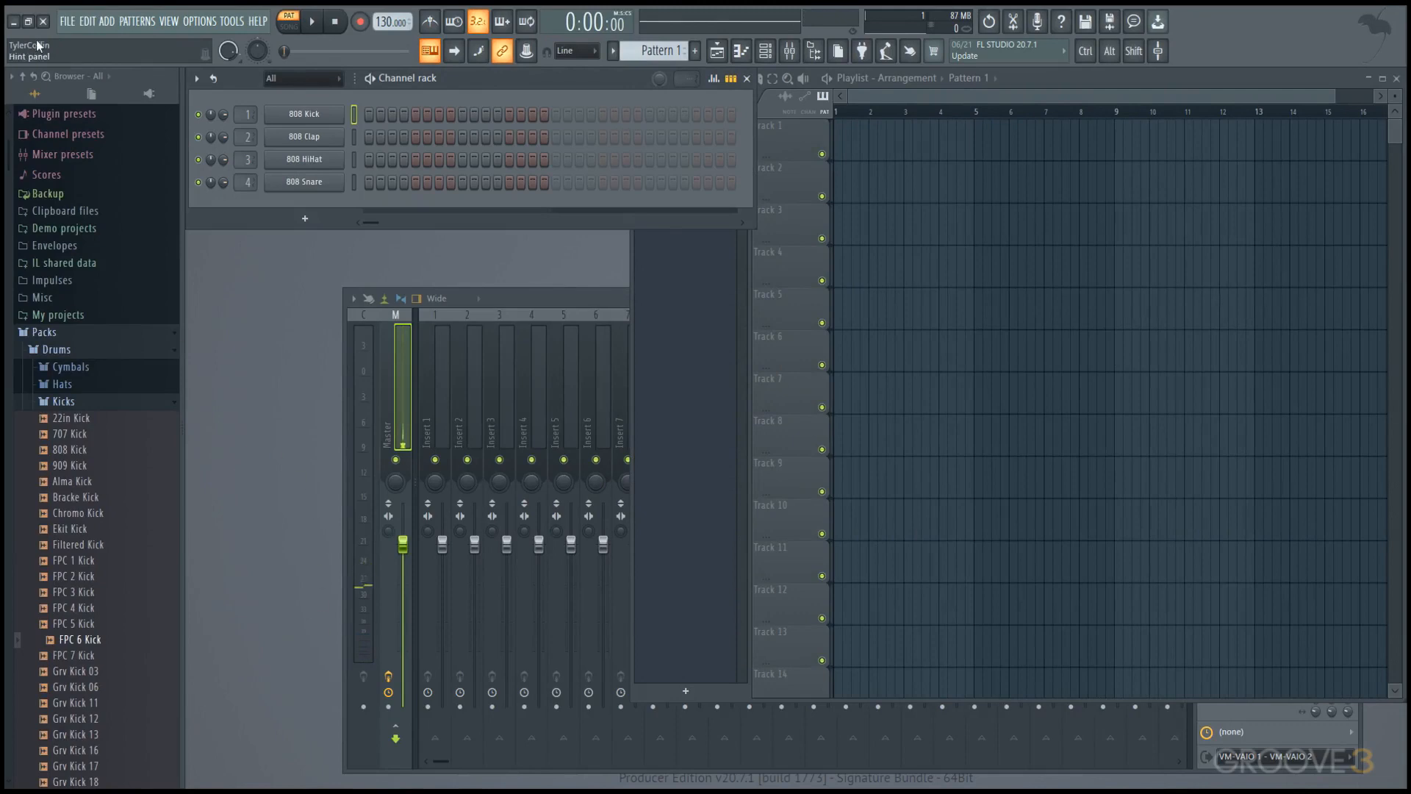
# Create a new project from A TEMPLATE, show the mixer and select its Send track.
pyautogui.click(73, 30)
pyautogui.moveTo(95, 55)
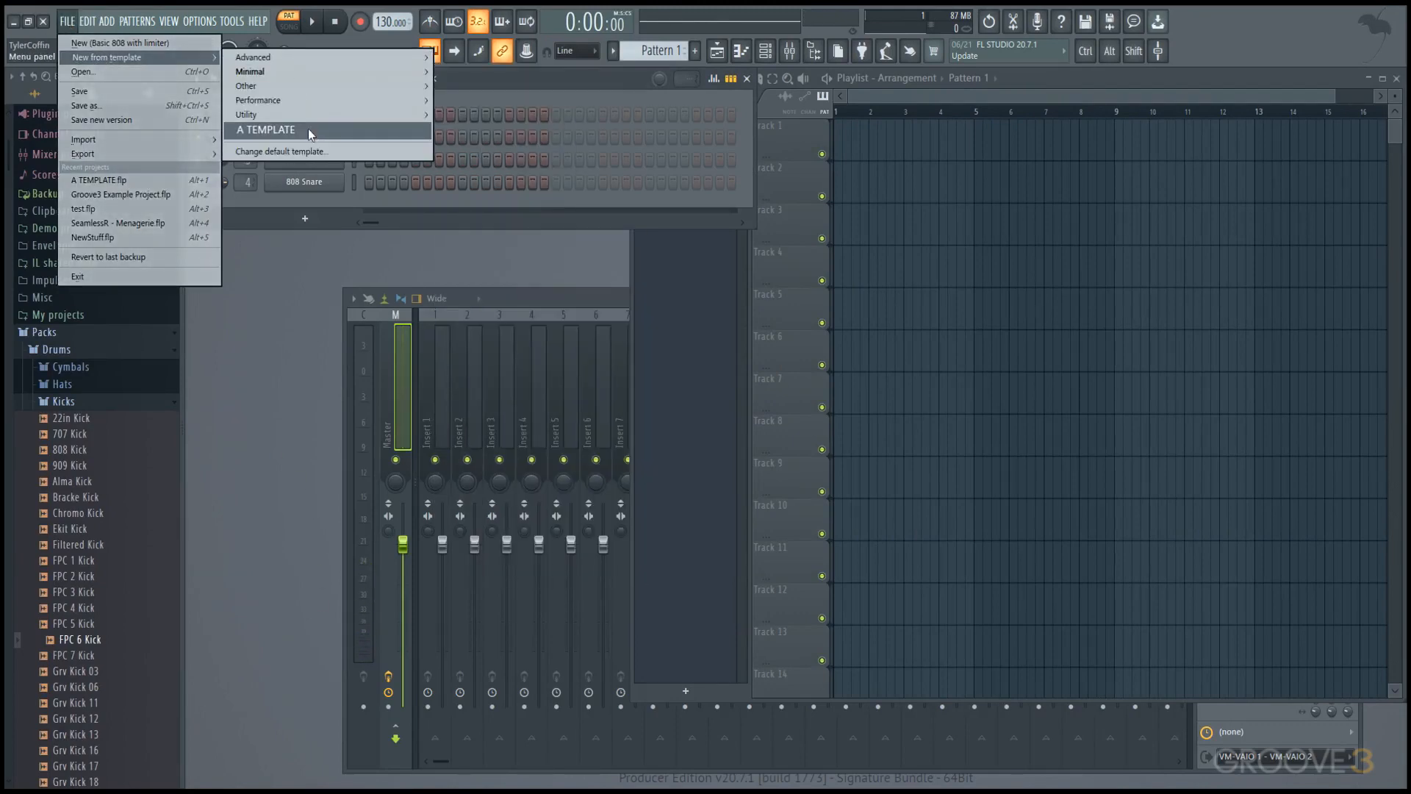
pyautogui.click(307, 129)
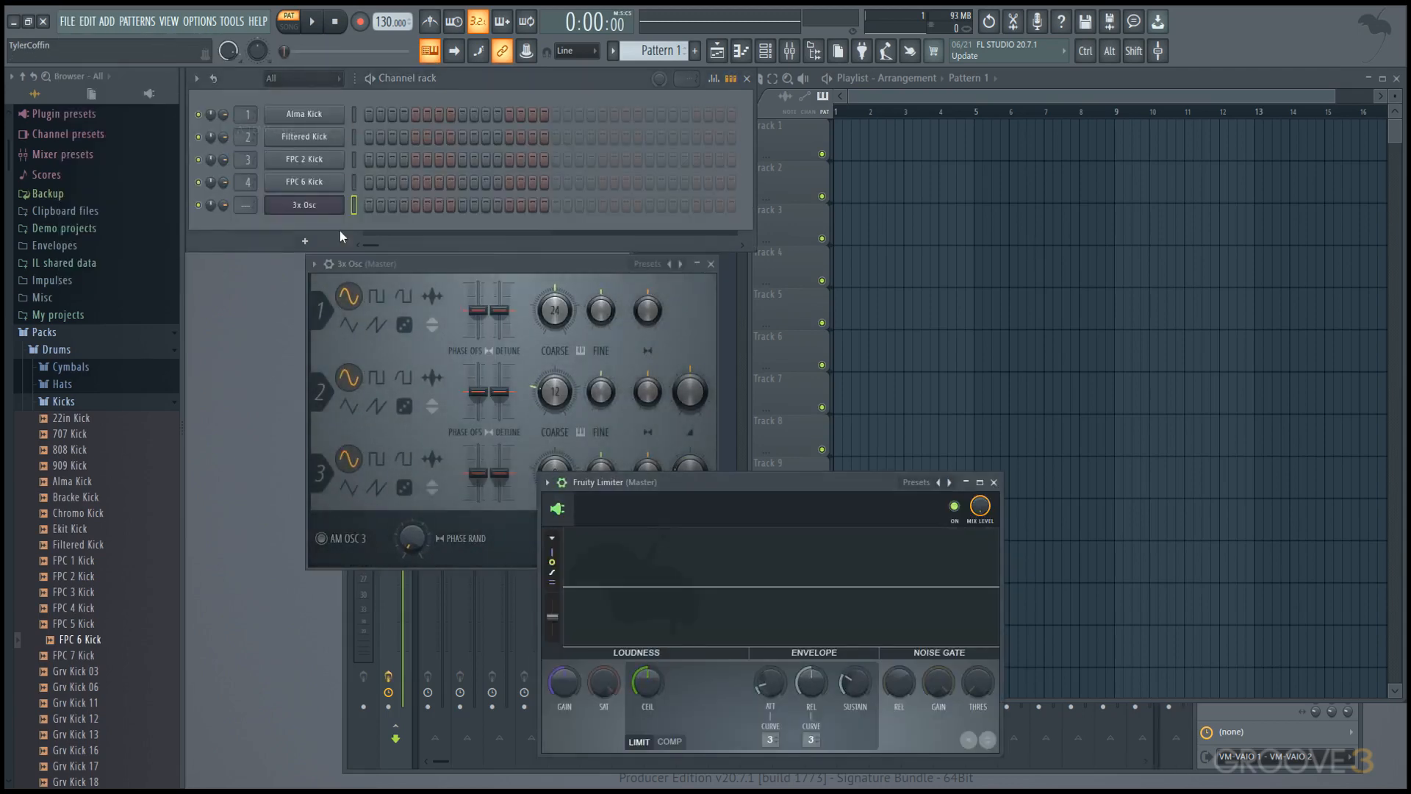
pyautogui.click(789, 51)
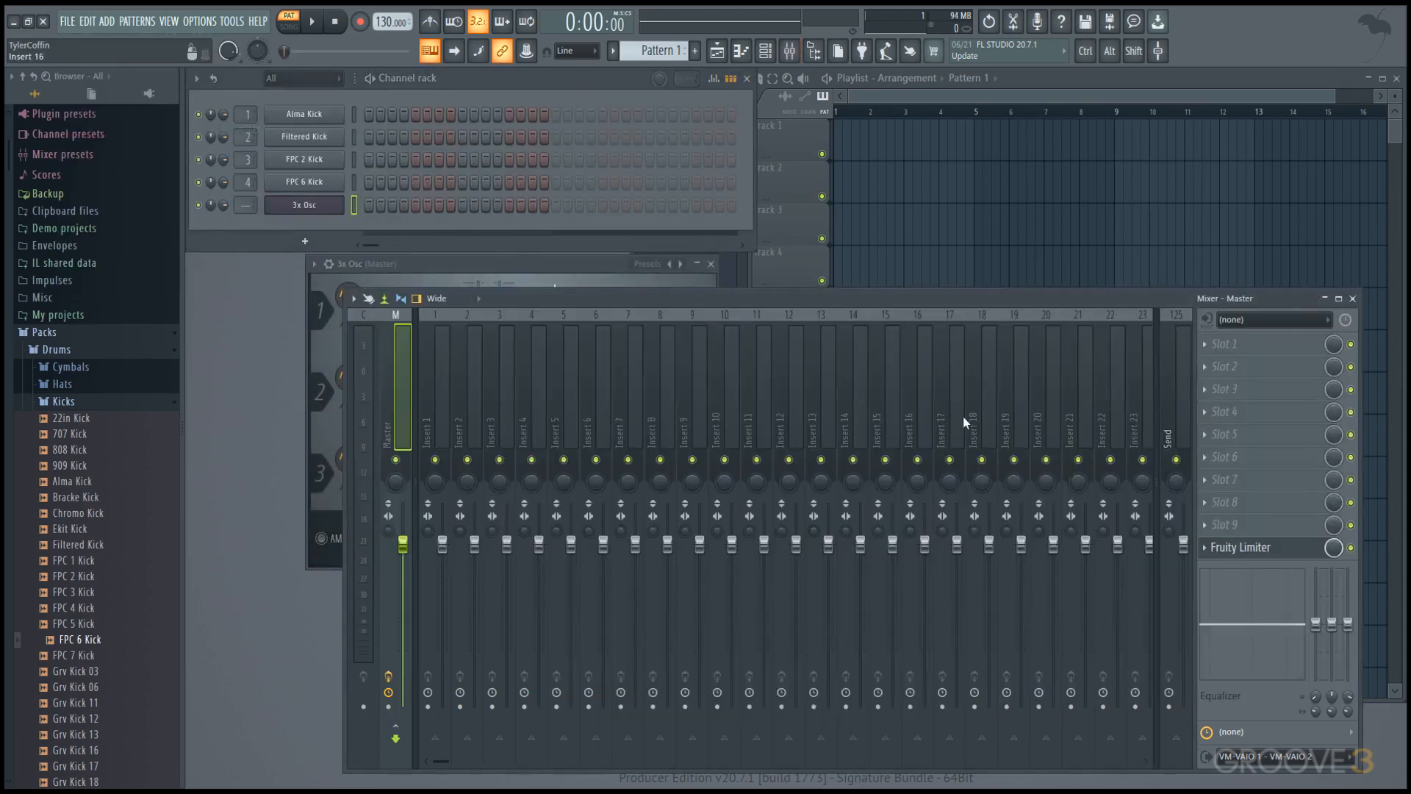
pyautogui.click(1173, 404)
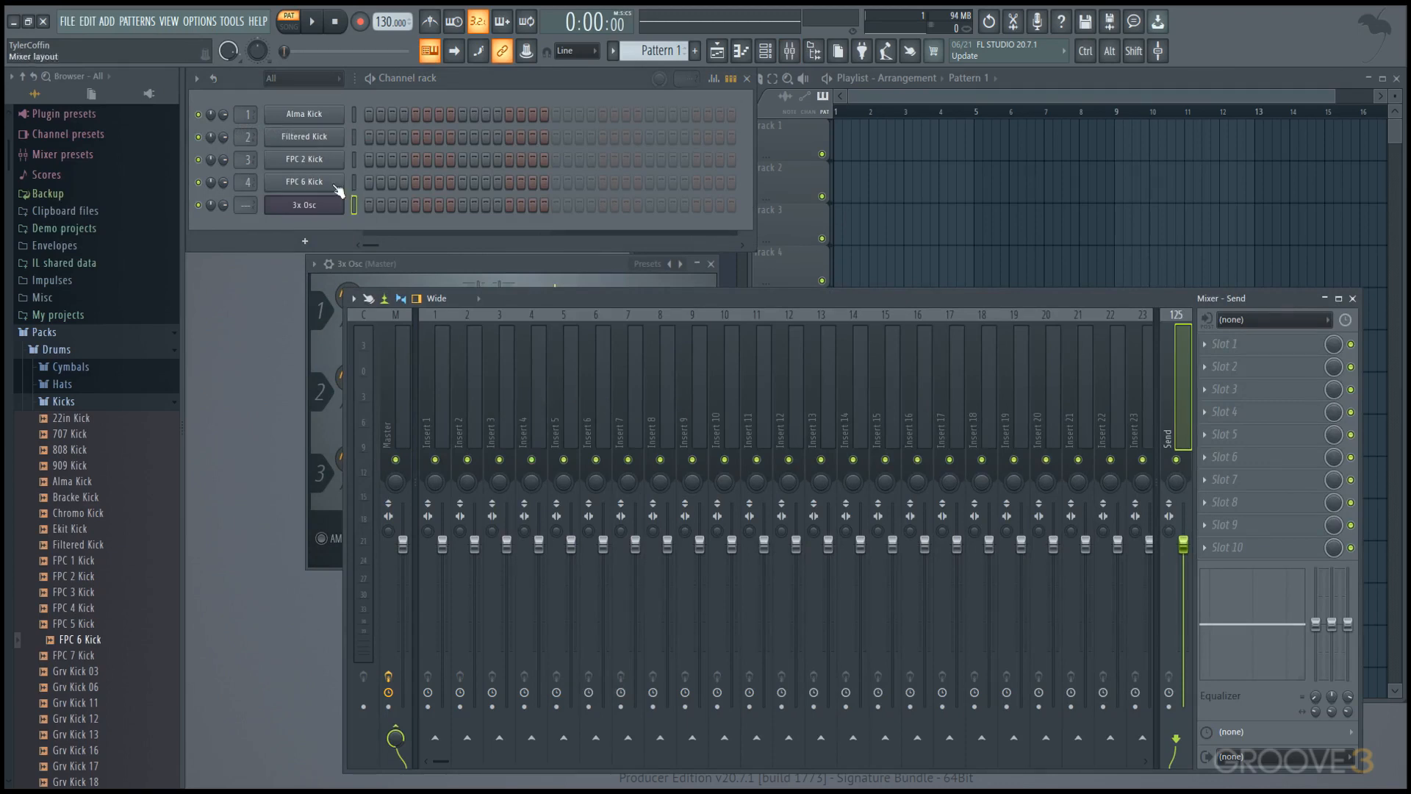
# Set the default template to A TEMPLATE in the general settings and close the settings window.
pyautogui.click(209, 24)
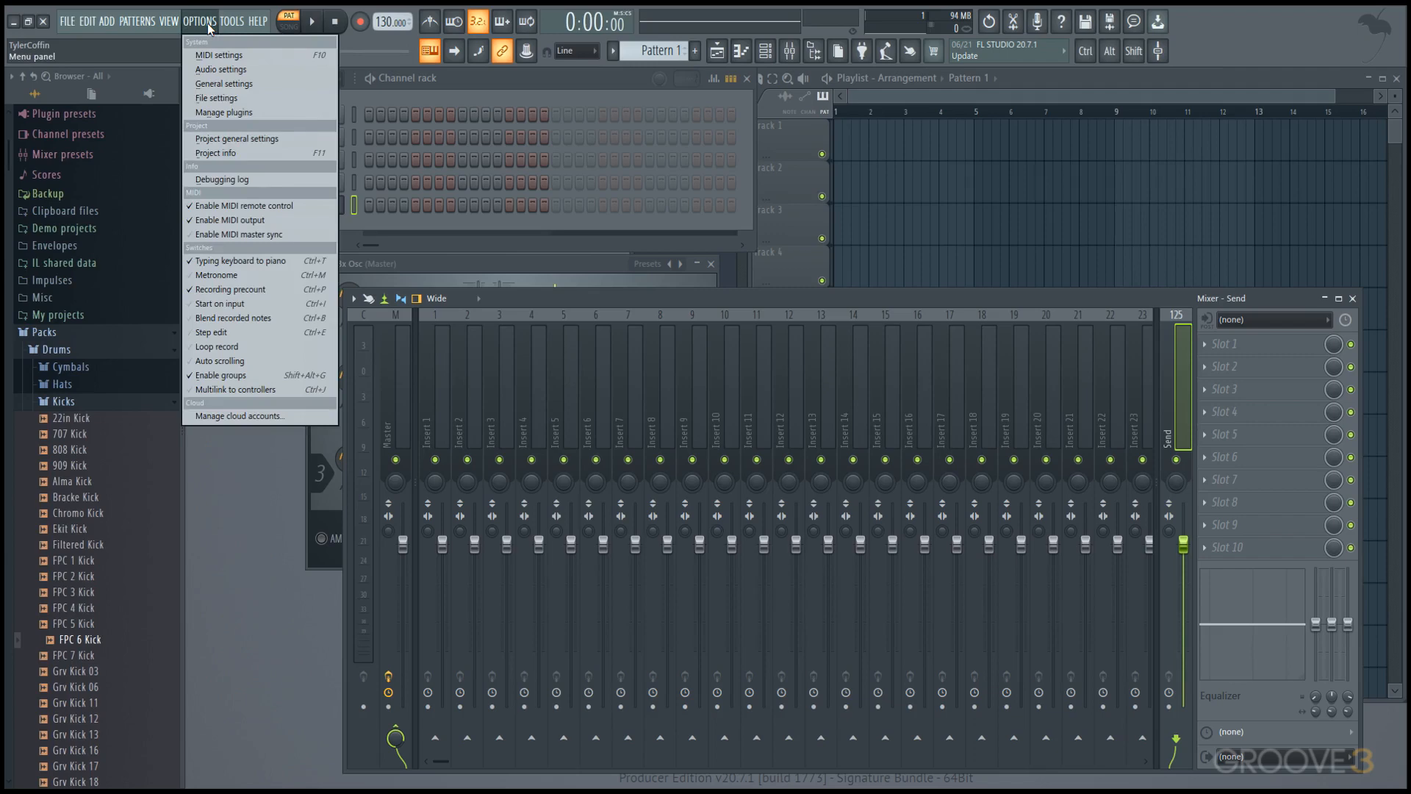
pyautogui.click(224, 83)
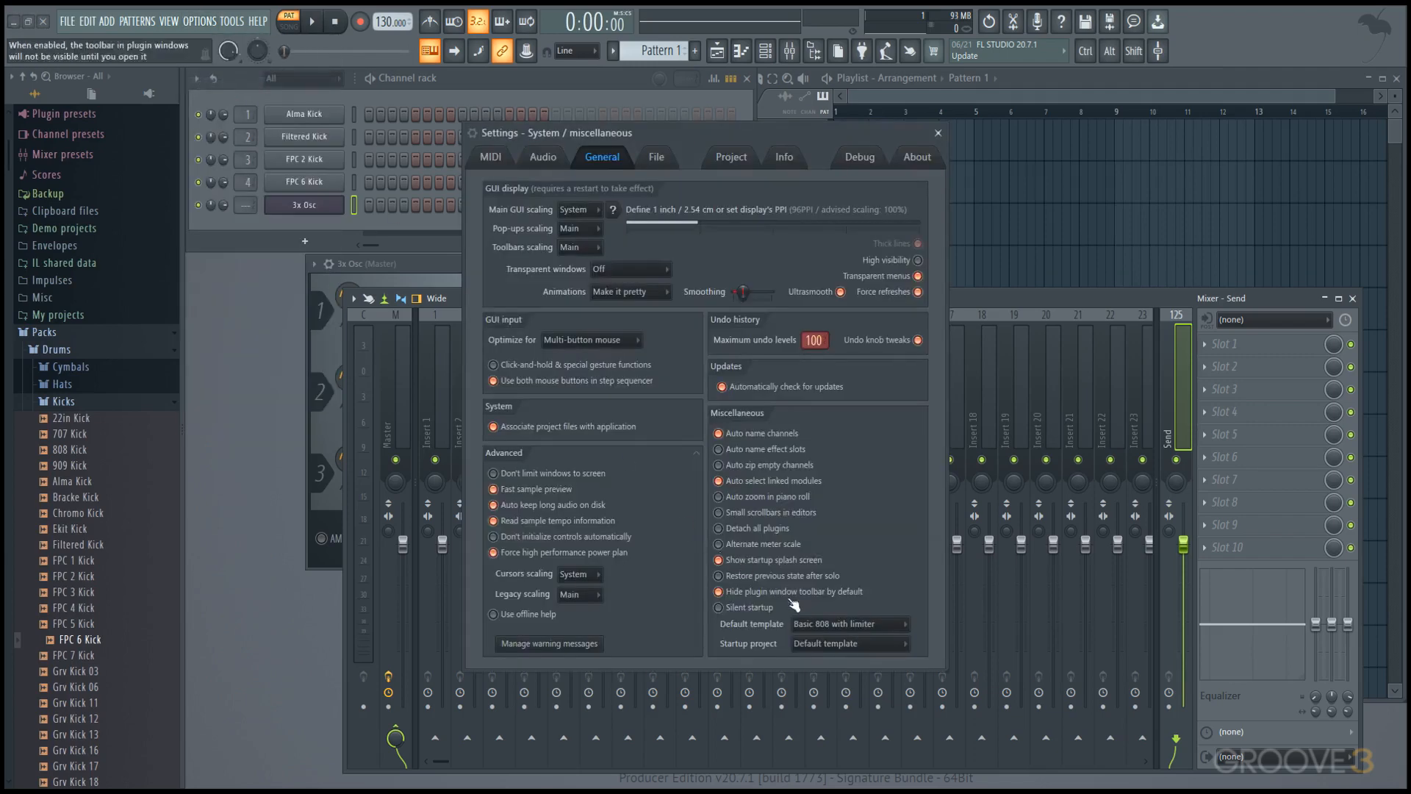
pyautogui.click(821, 622)
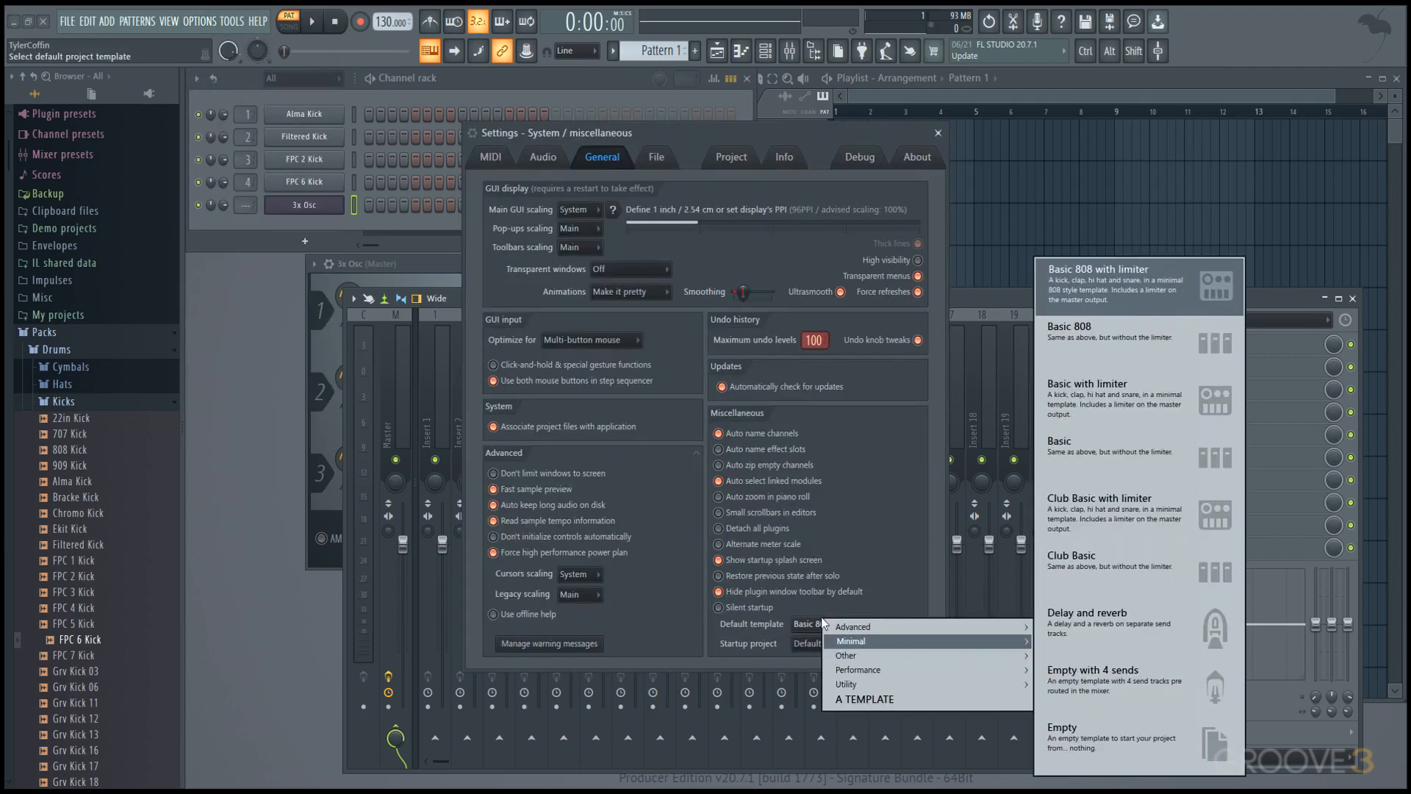
pyautogui.click(873, 700)
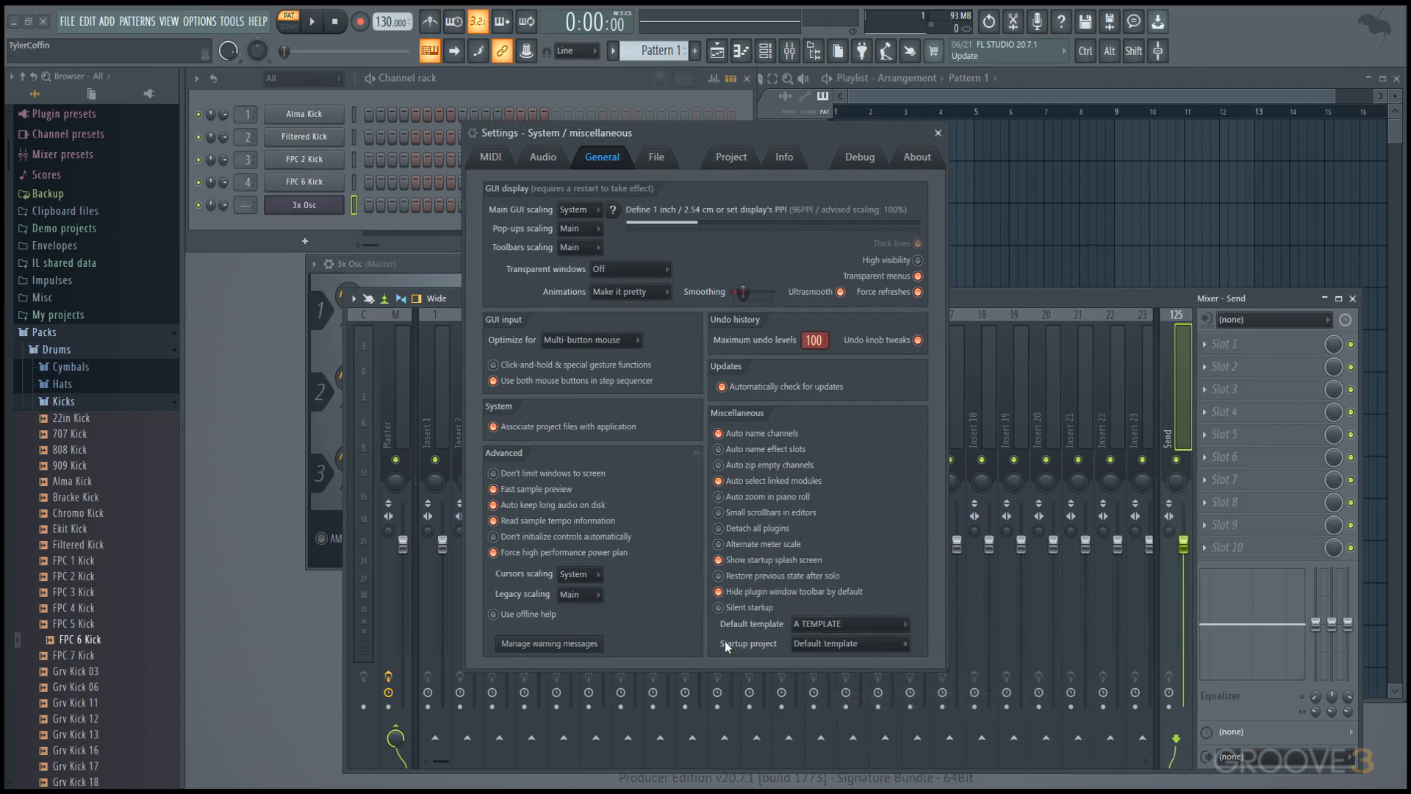
pyautogui.click(938, 133)
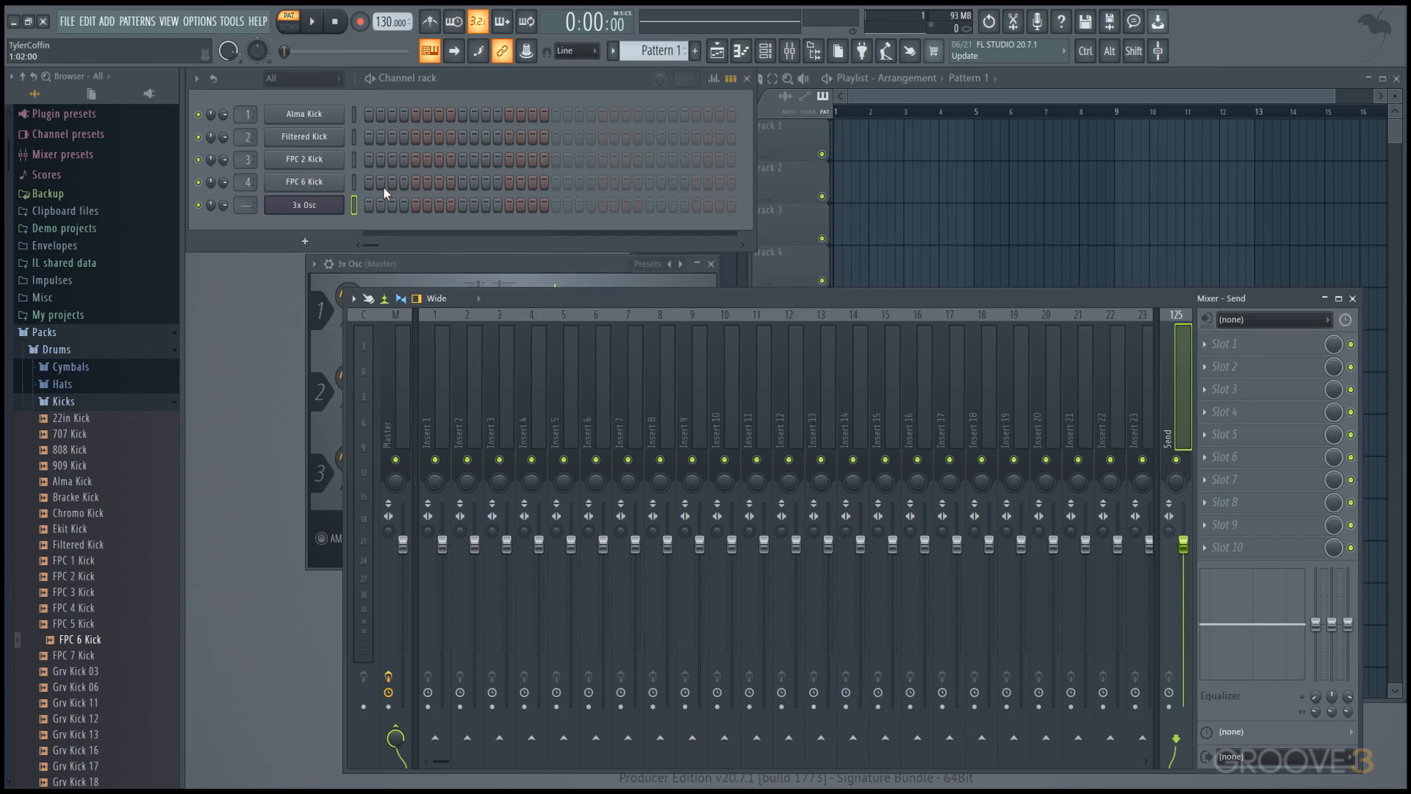
# Collapse the Browser's folder structure, turn on its Auto-hide option and reveal the hidden Browser again.
pyautogui.click(23, 76)
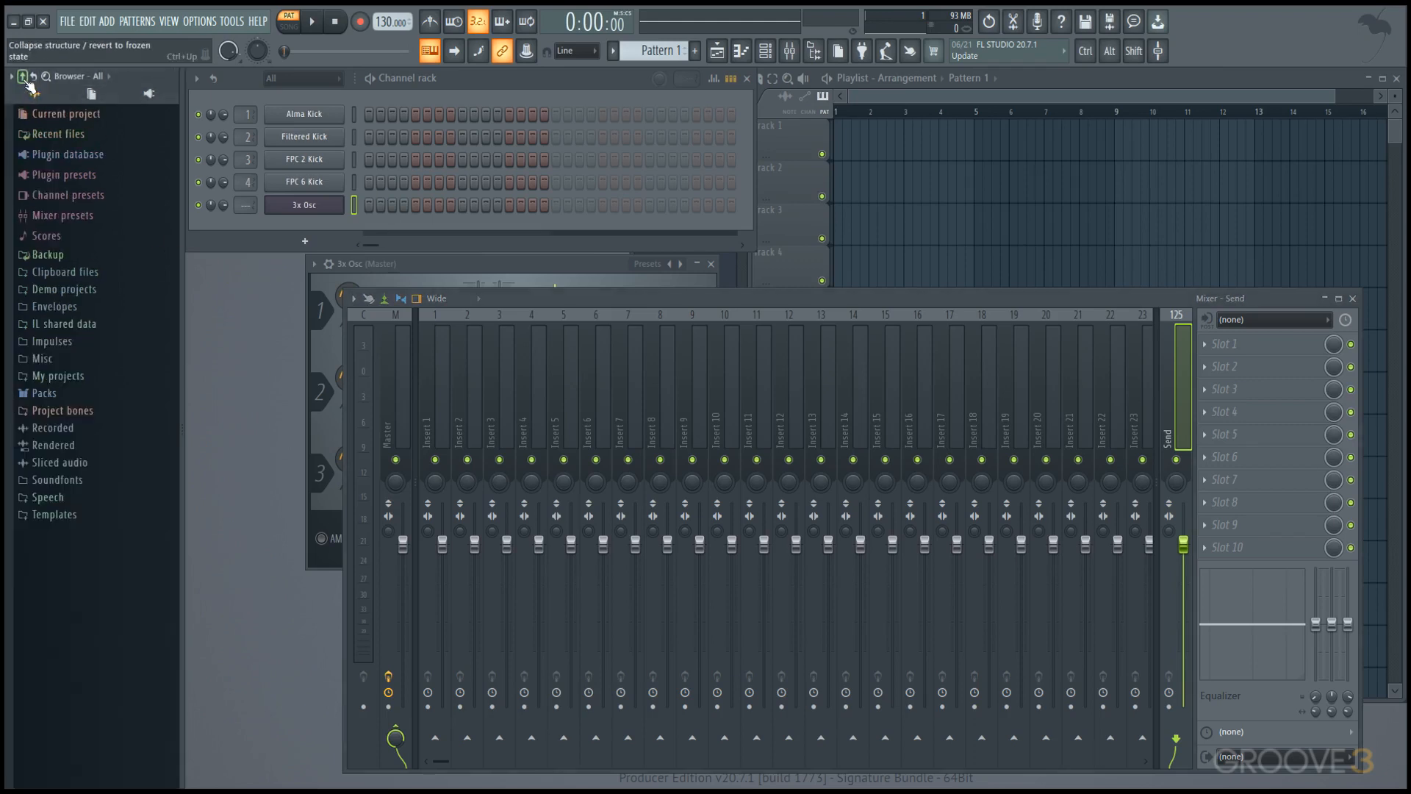
pyautogui.click(11, 77)
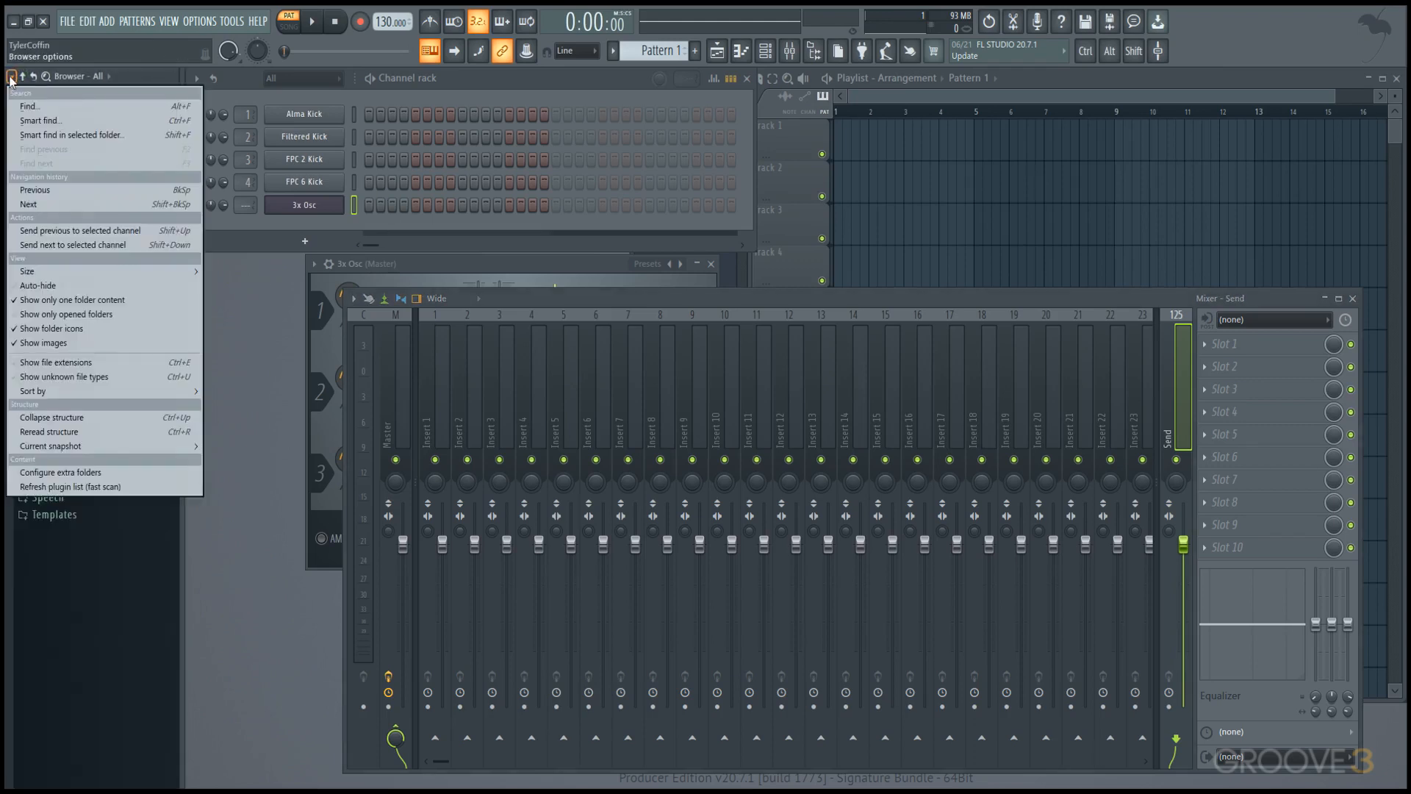
pyautogui.click(70, 282)
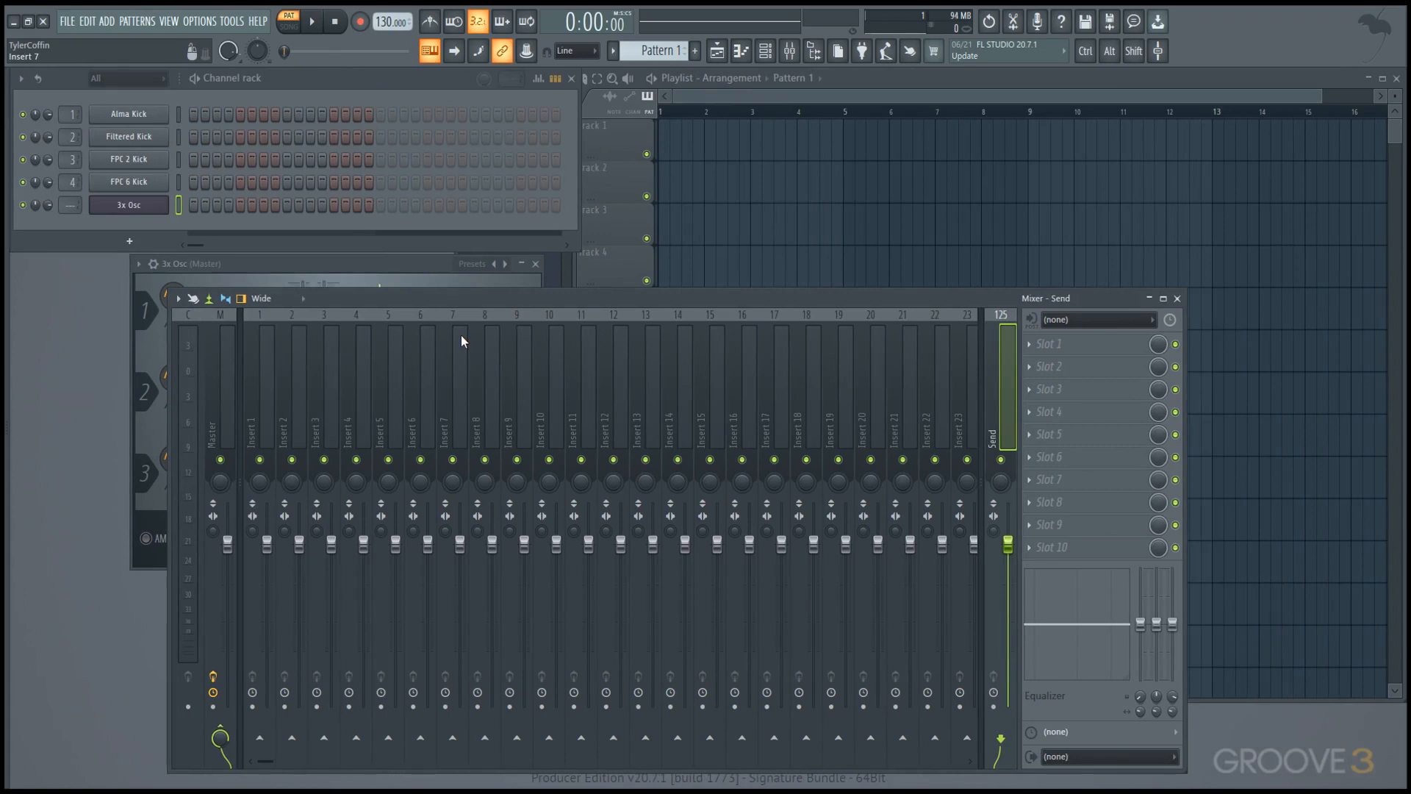
pyautogui.moveTo(8, 198)
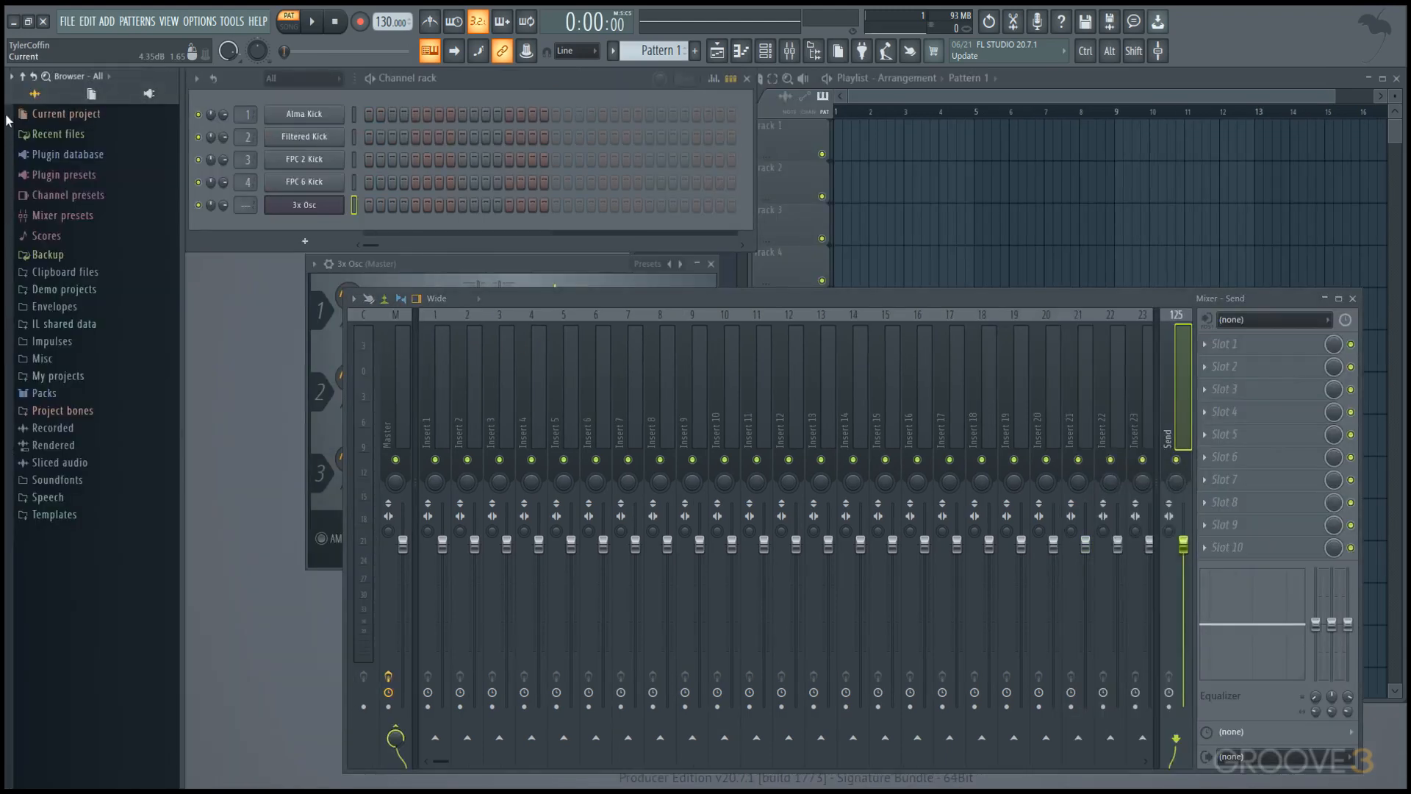
# Set the Browser's size to Compact and reveal the hidden Browser.
pyautogui.click(11, 76)
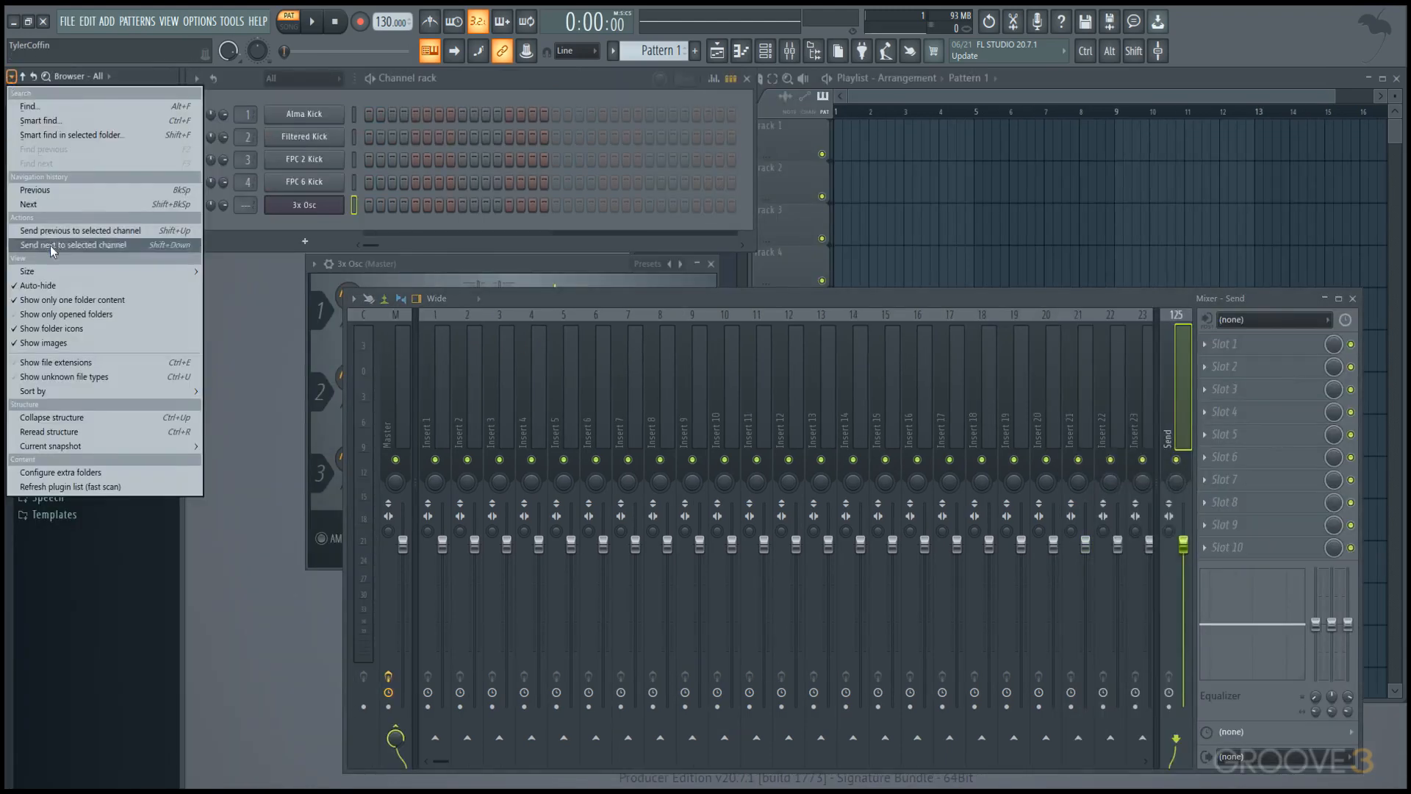
pyautogui.moveTo(59, 269)
pyautogui.click(223, 272)
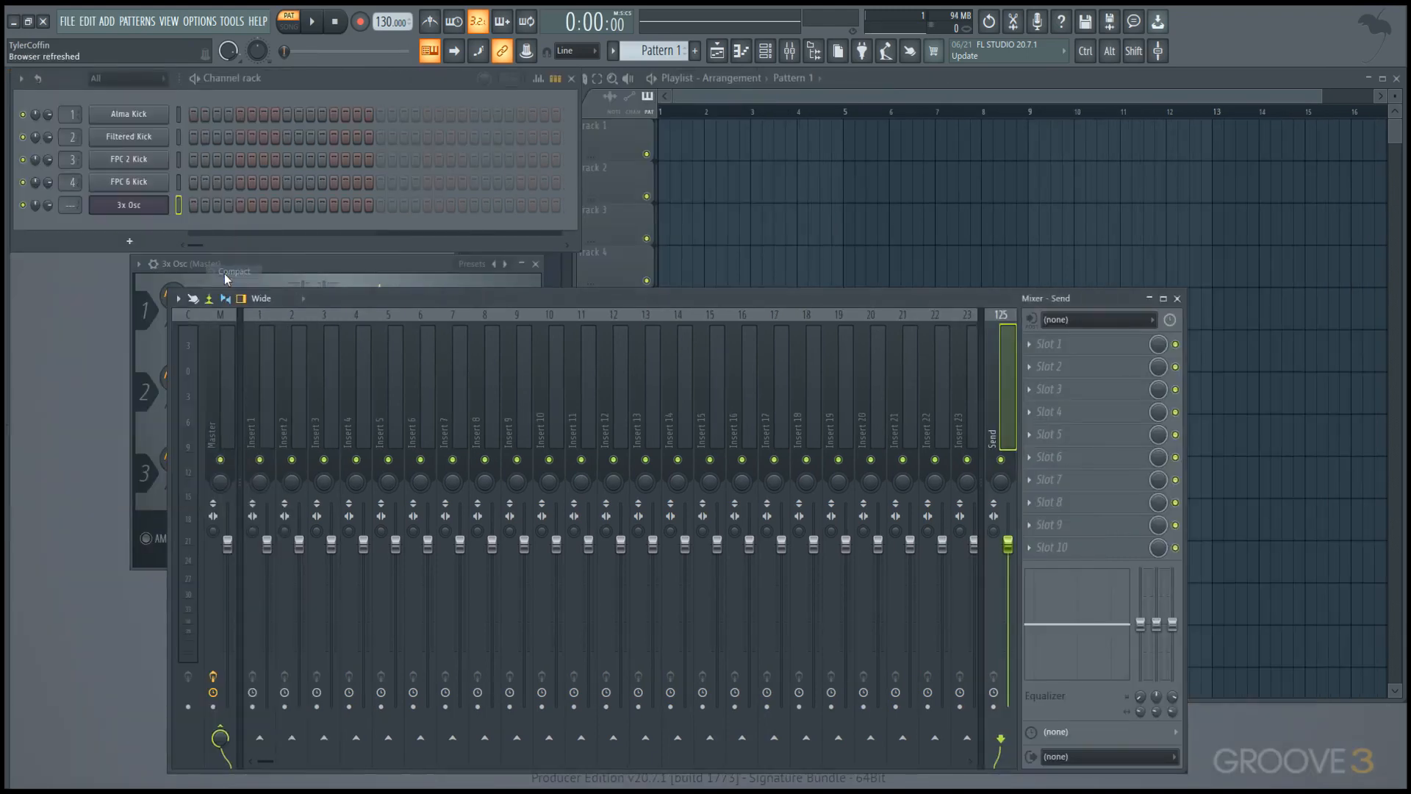
pyautogui.moveTo(7, 272)
# Set the Browser's size to Medium and reveal the hidden Browser.
pyautogui.click(12, 77)
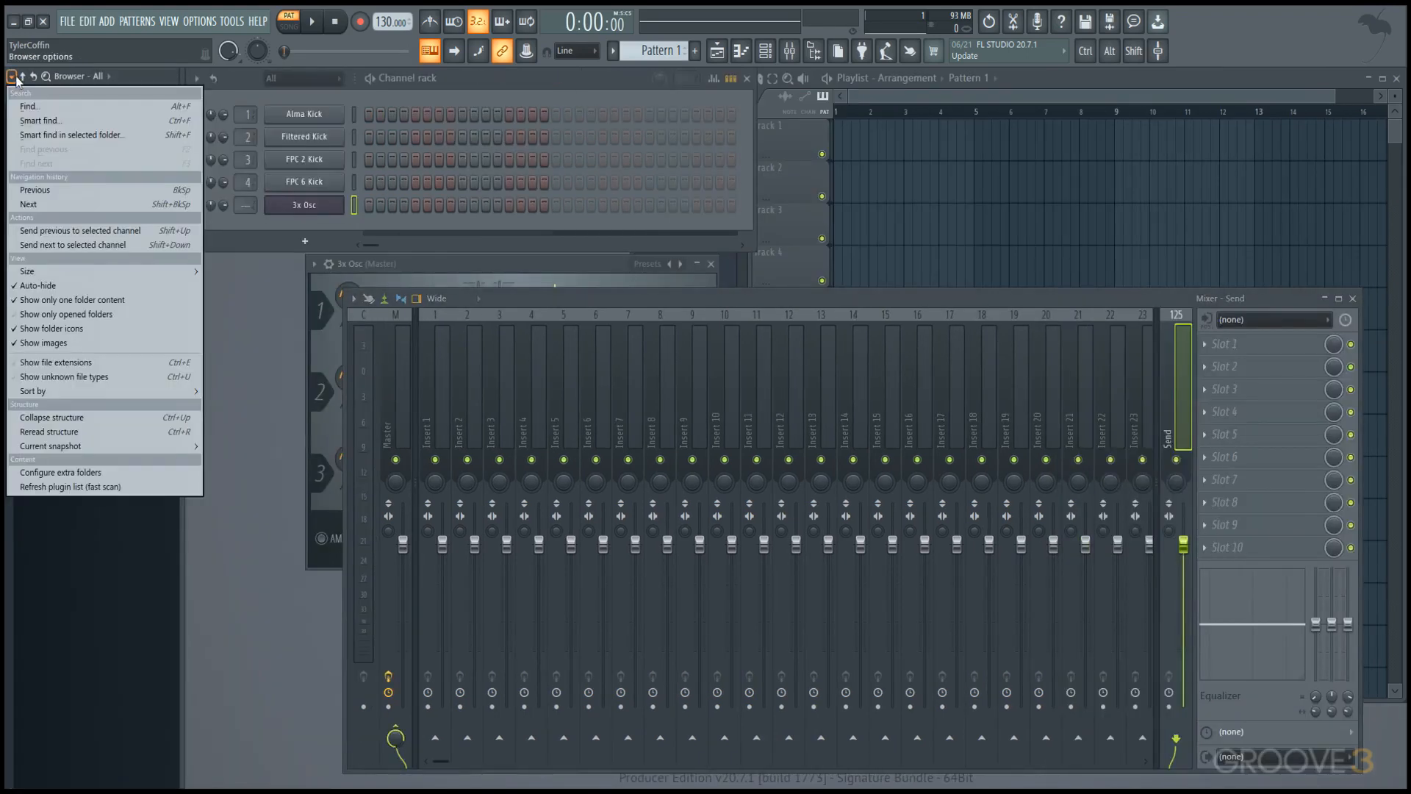
pyautogui.moveTo(91, 268)
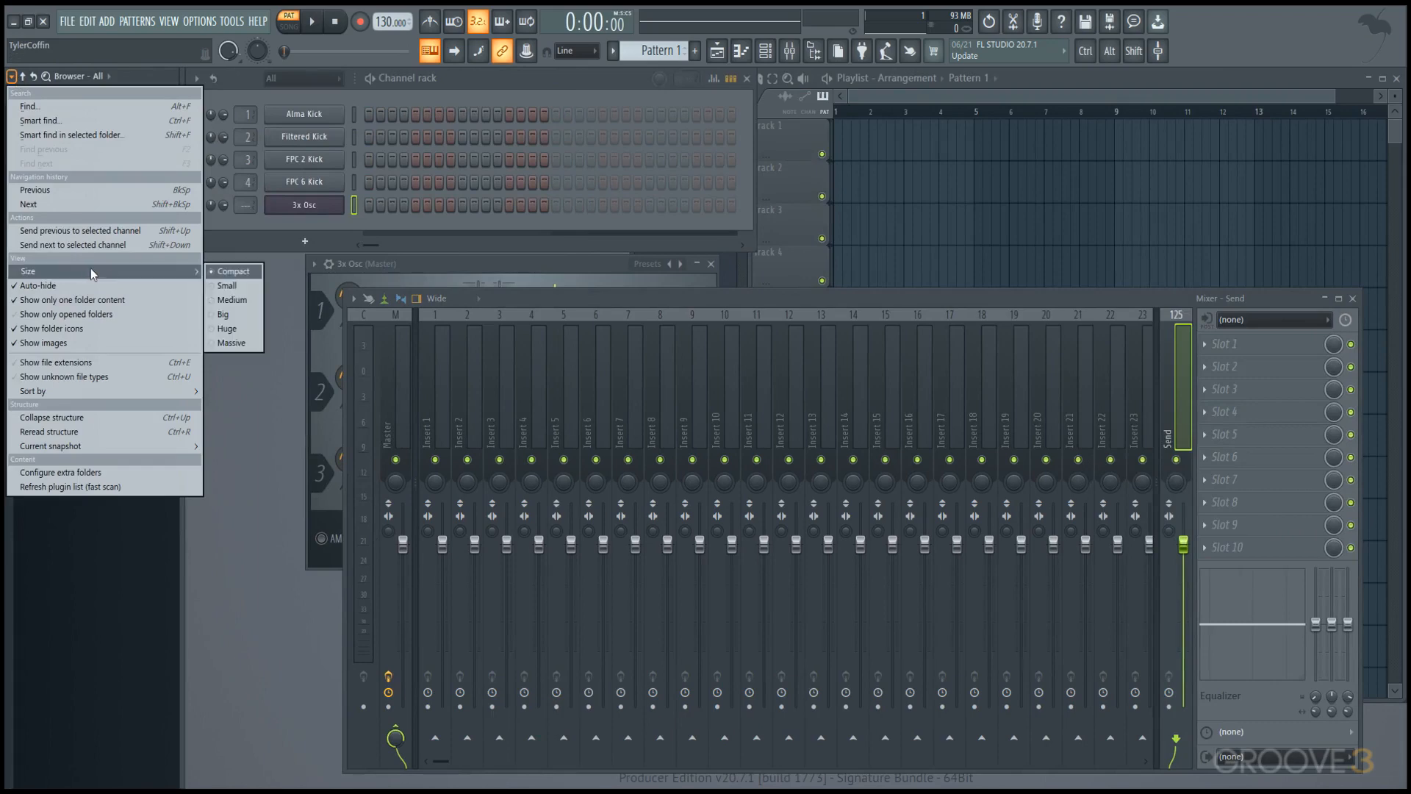
pyautogui.click(218, 299)
pyautogui.moveTo(5, 296)
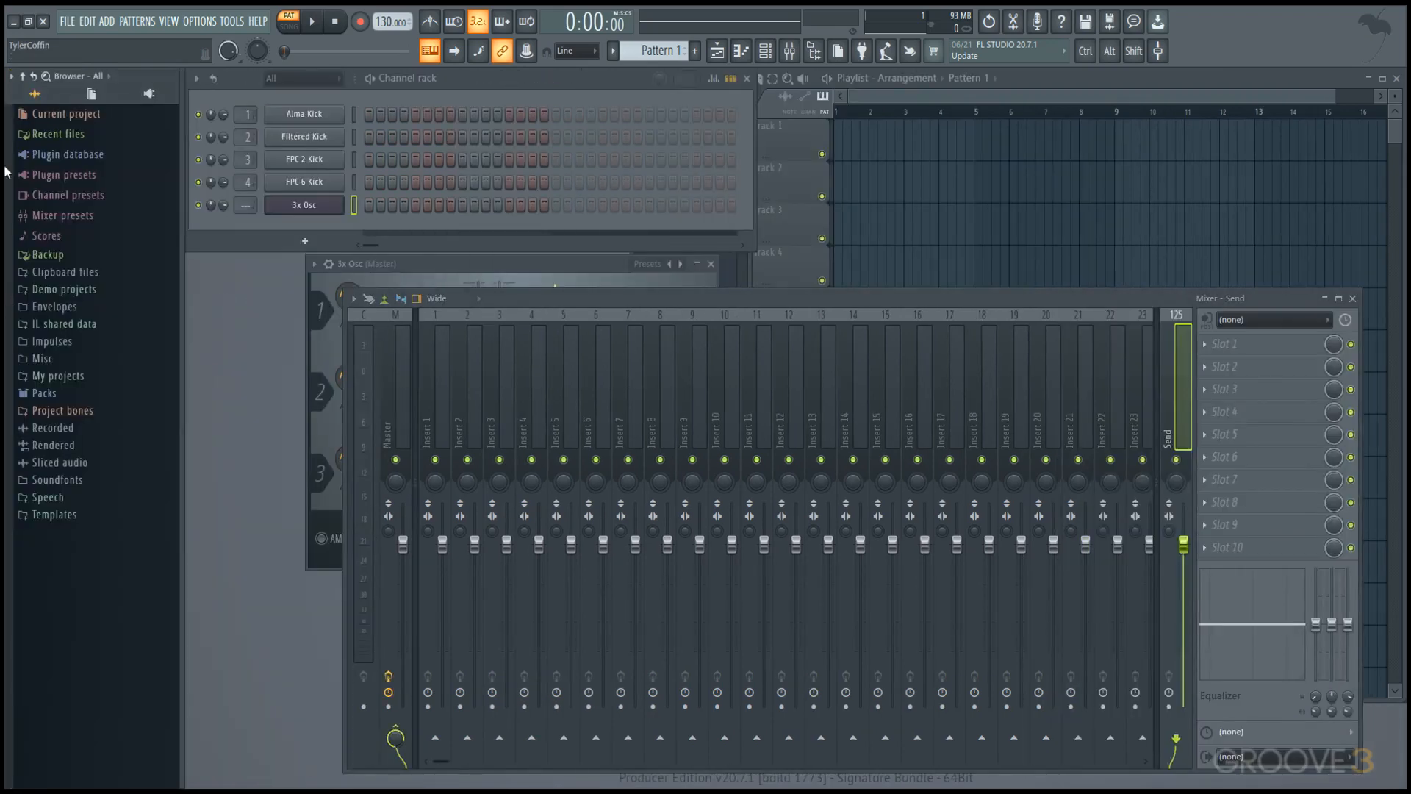
# Reread the Browser's folder structure.
pyautogui.click(12, 77)
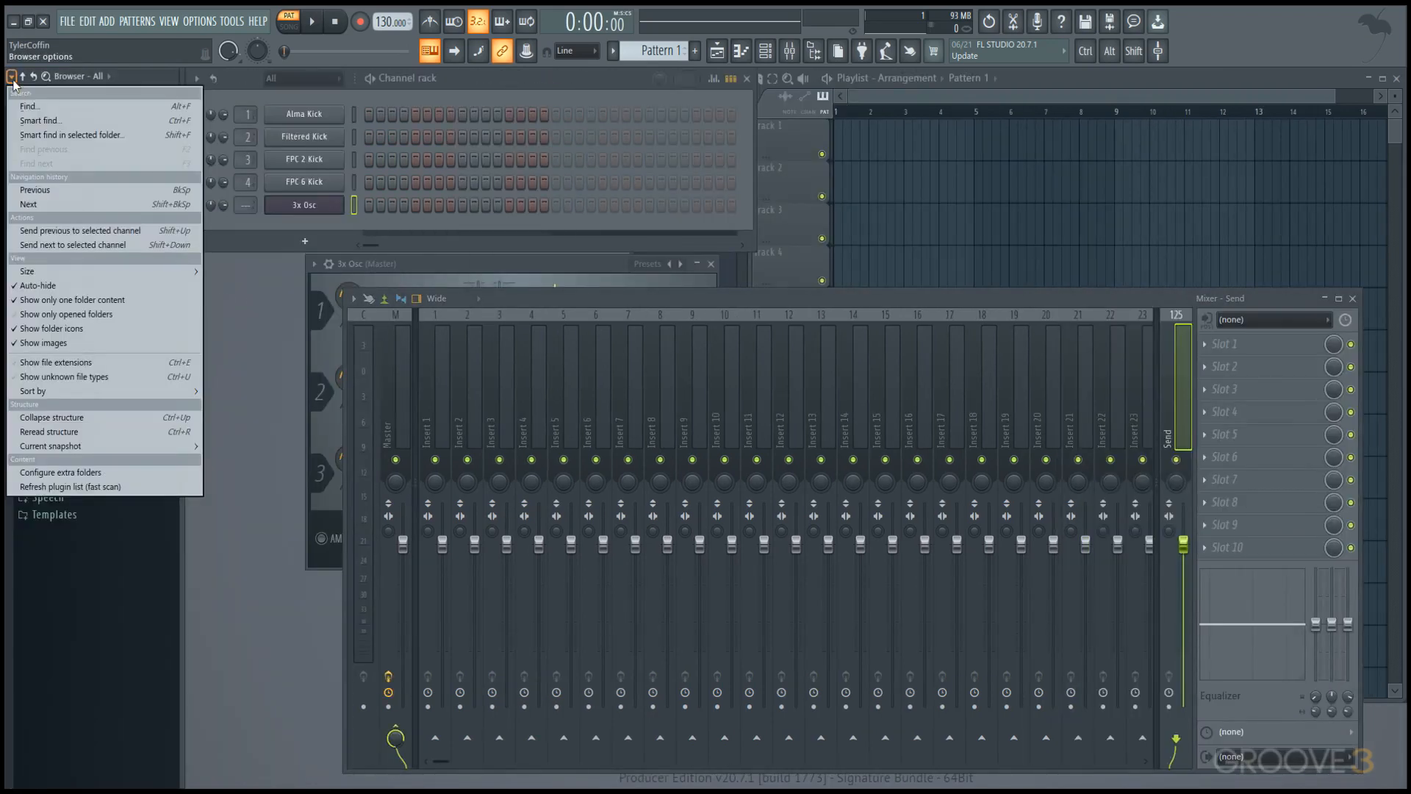
pyautogui.click(20, 80)
pyautogui.click(34, 77)
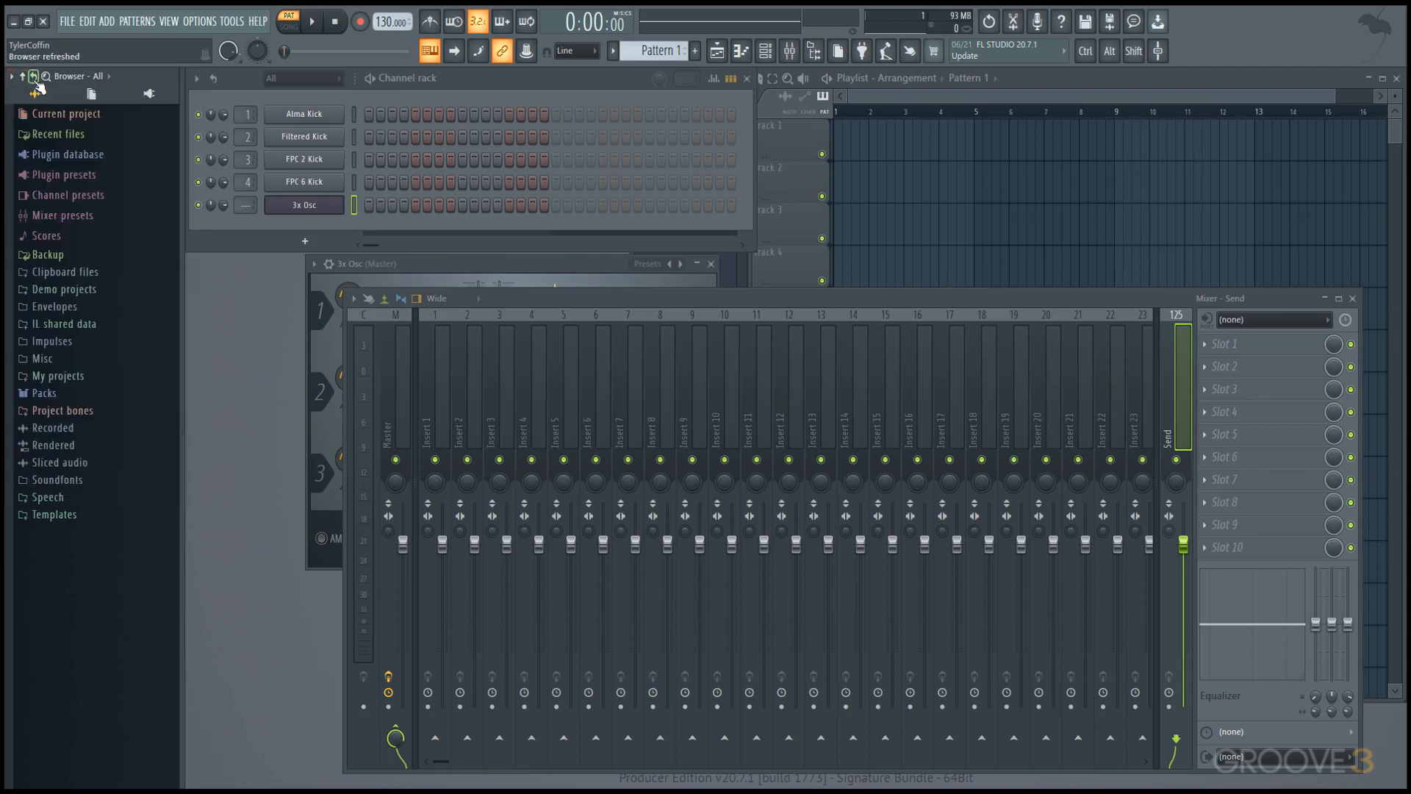
# Run a smart search for Kick in the Browser, then collapse the Current project folder.
pyautogui.click(45, 78)
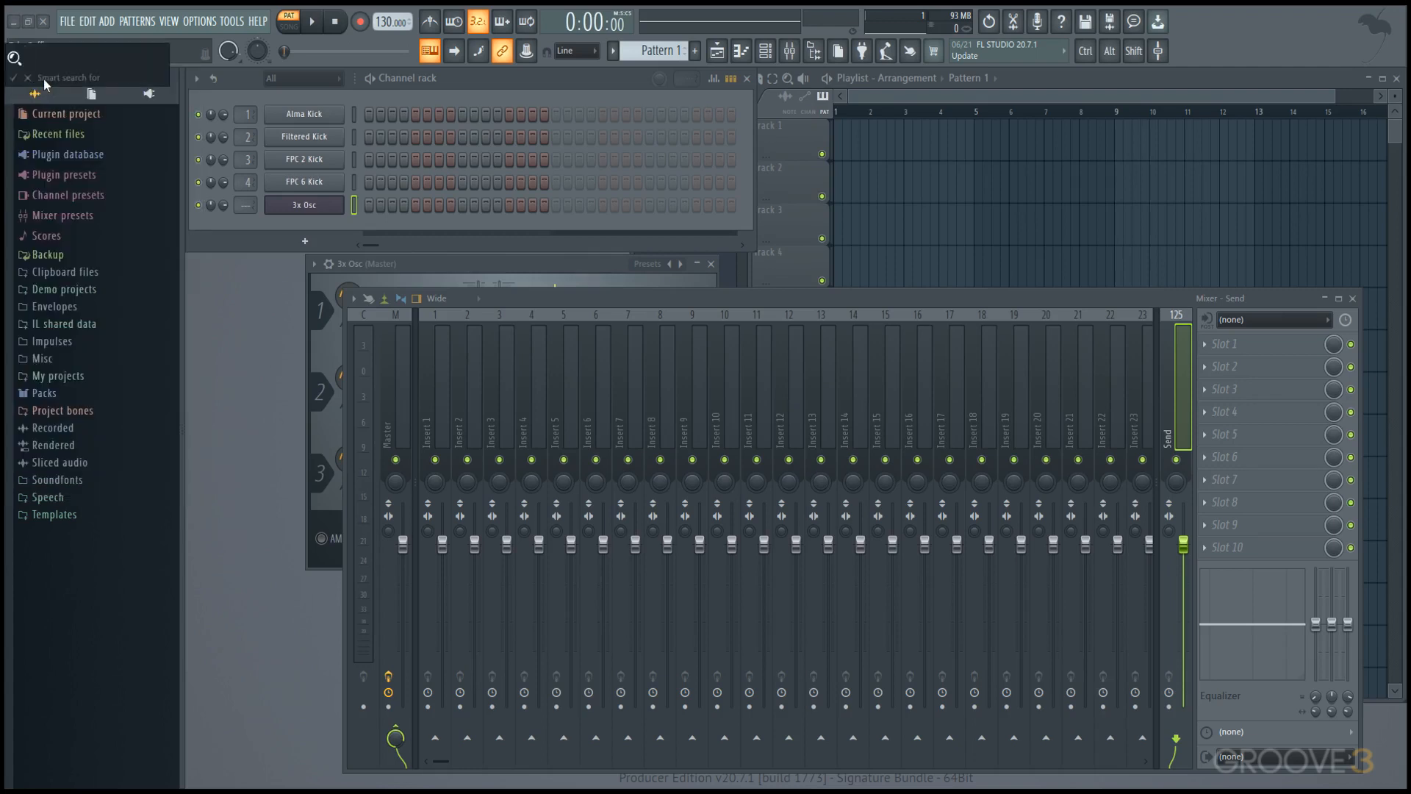
pyautogui.write('Kick')
pyautogui.press('Return')
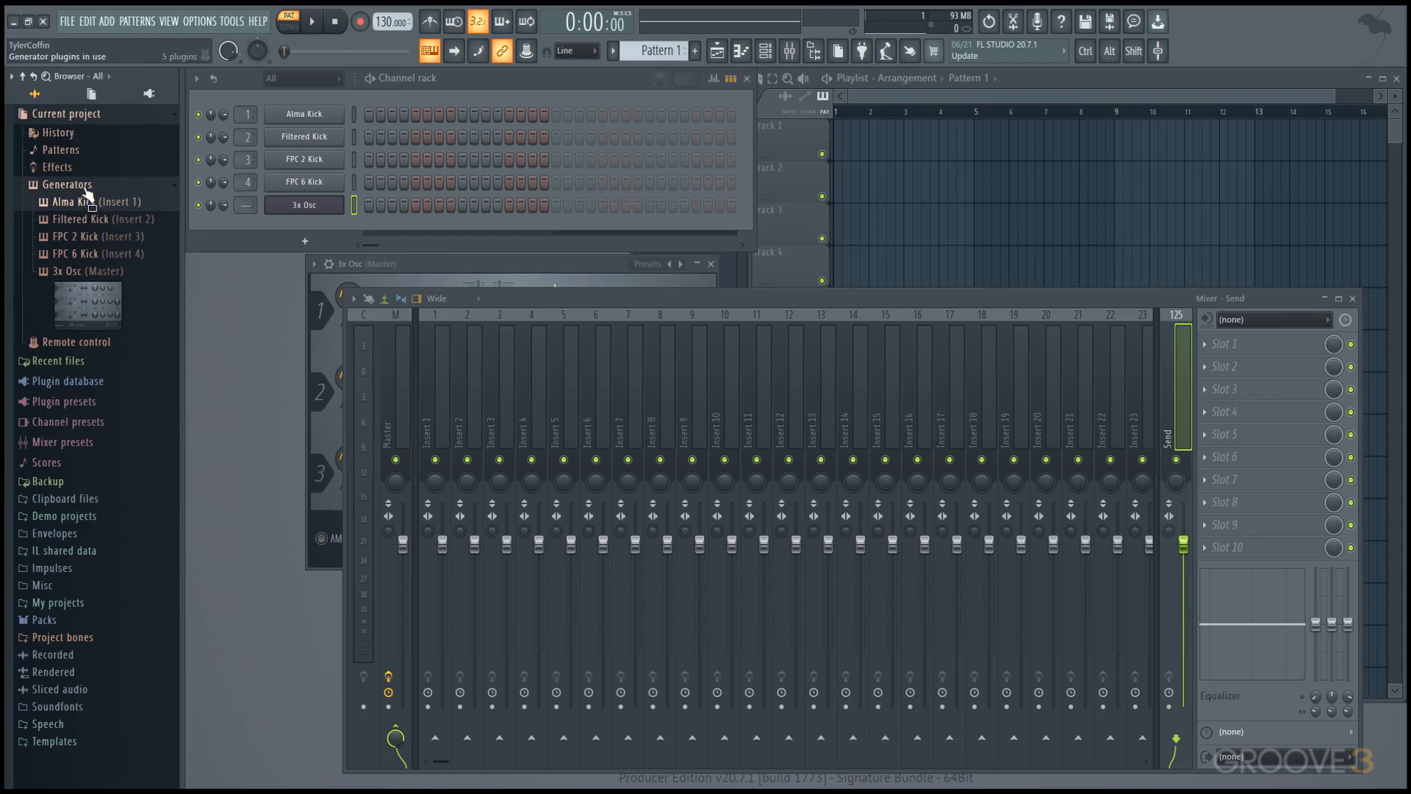
pyautogui.click(85, 119)
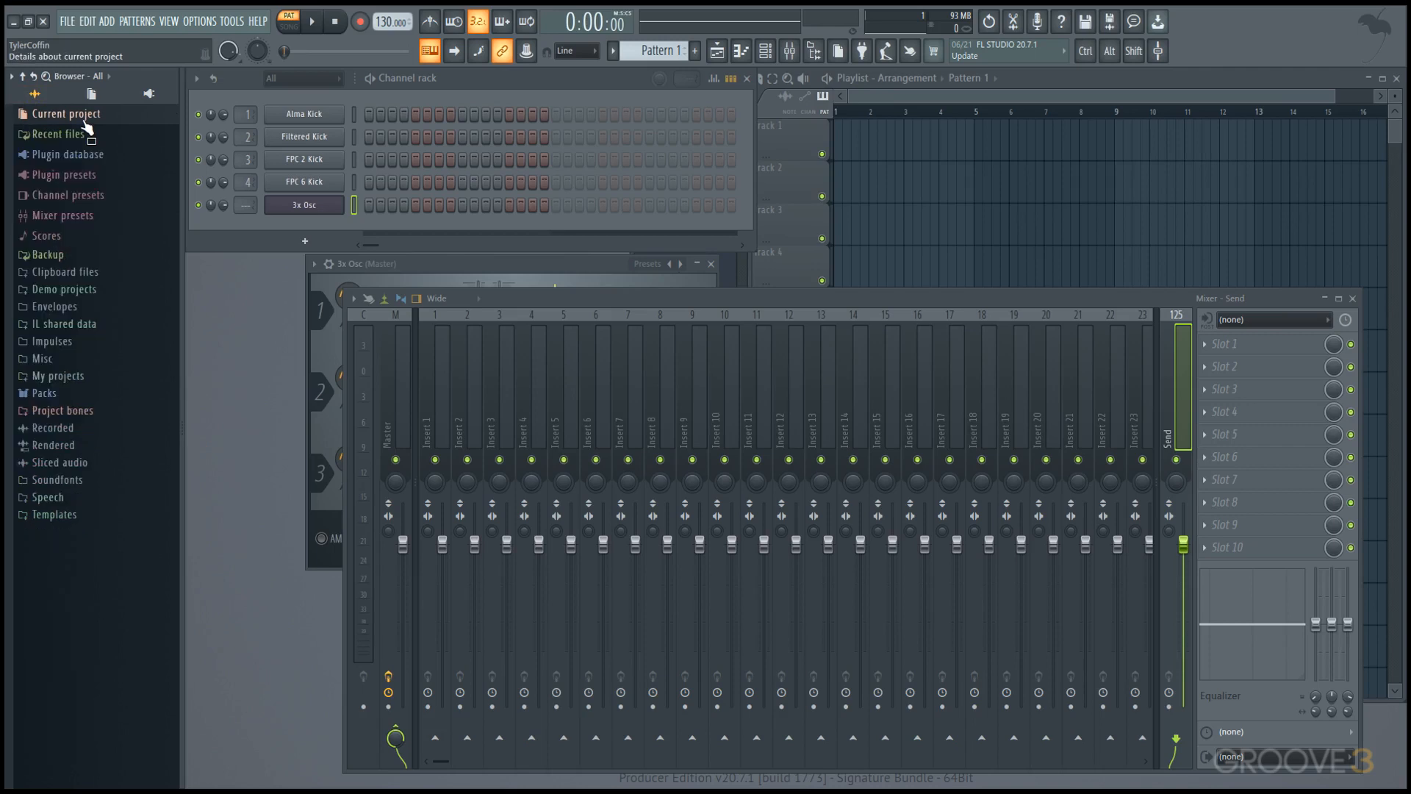
# Expand the Packs folder, repeat the smart search for Kick and look through the Drums > Kicks samples.
pyautogui.click(72, 397)
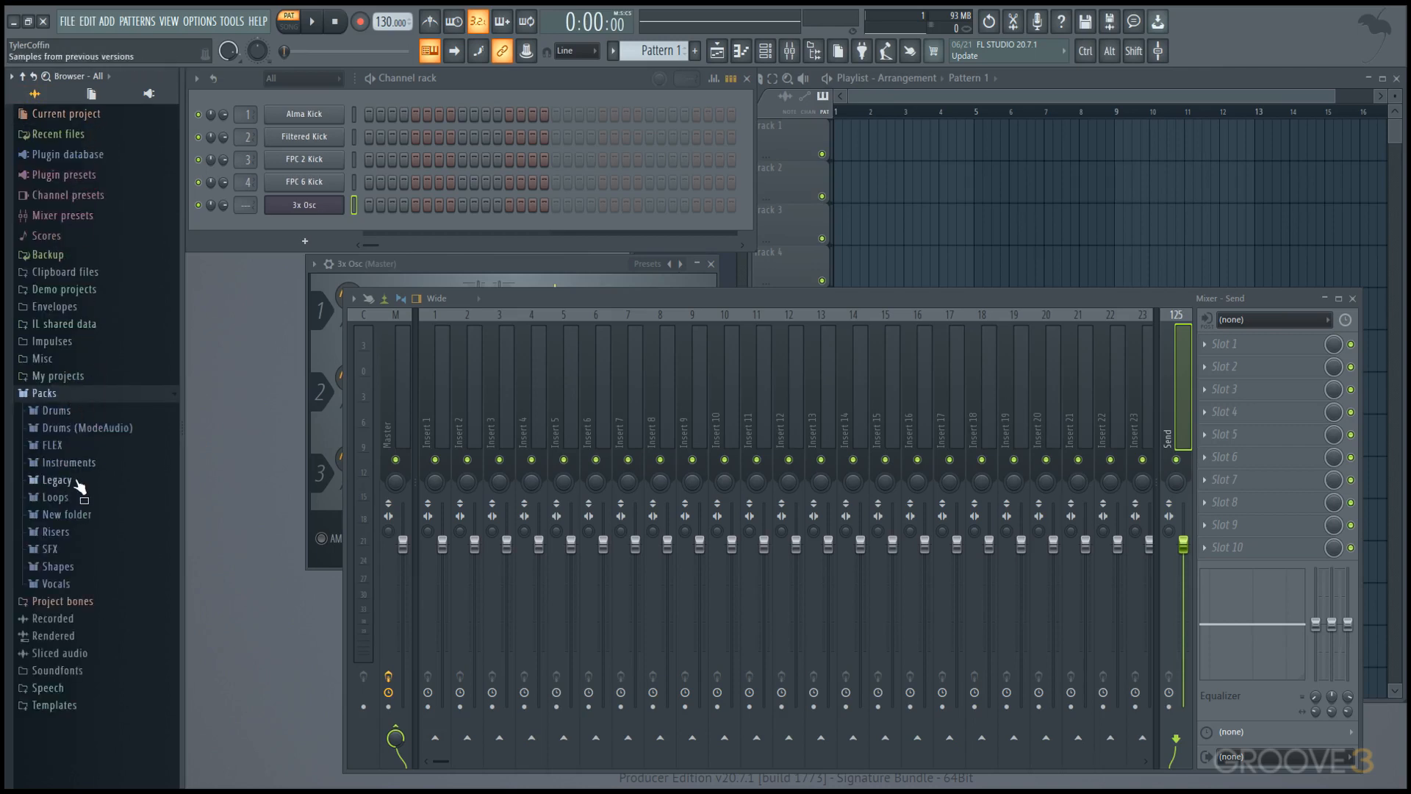
pyautogui.hotkey('ctrl', 'f')
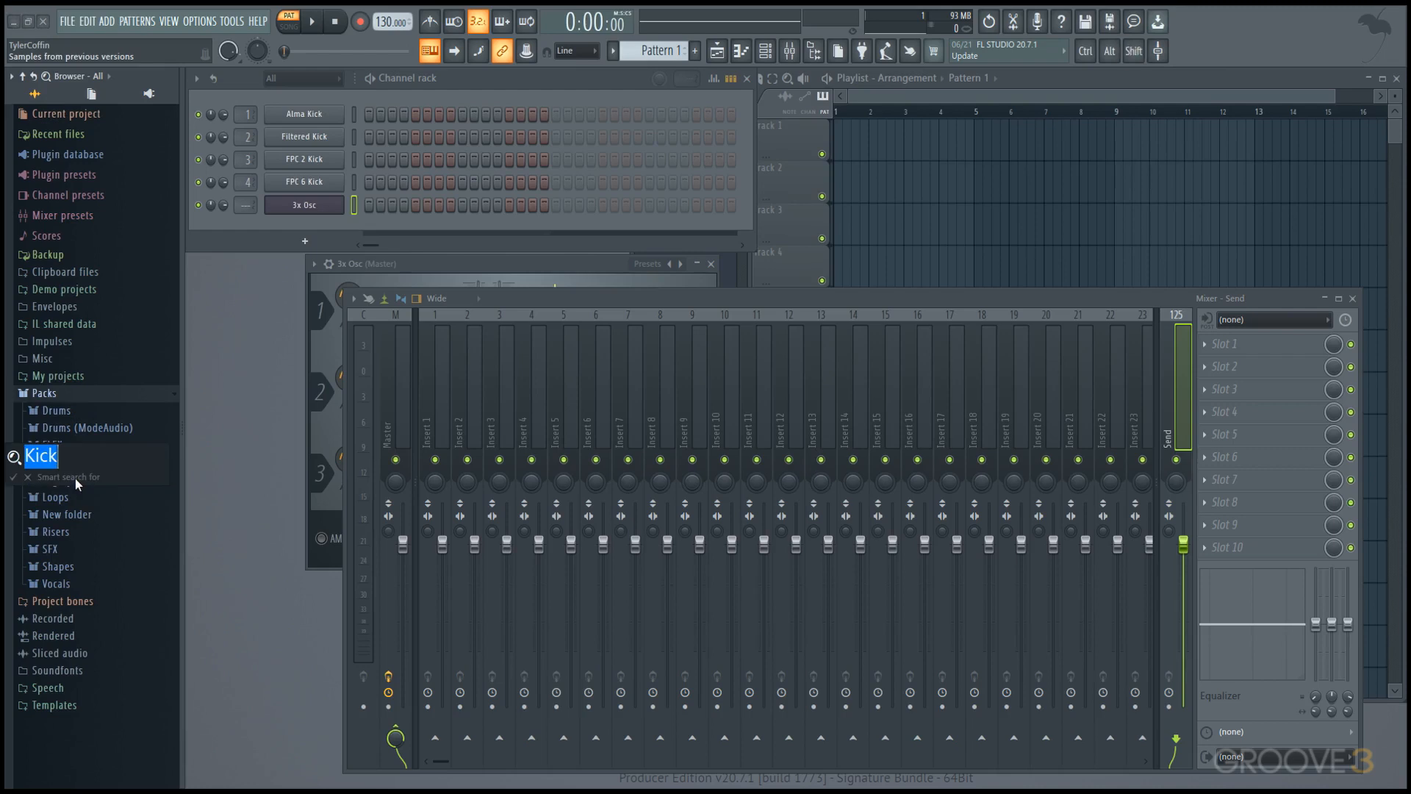
pyautogui.press('Return')
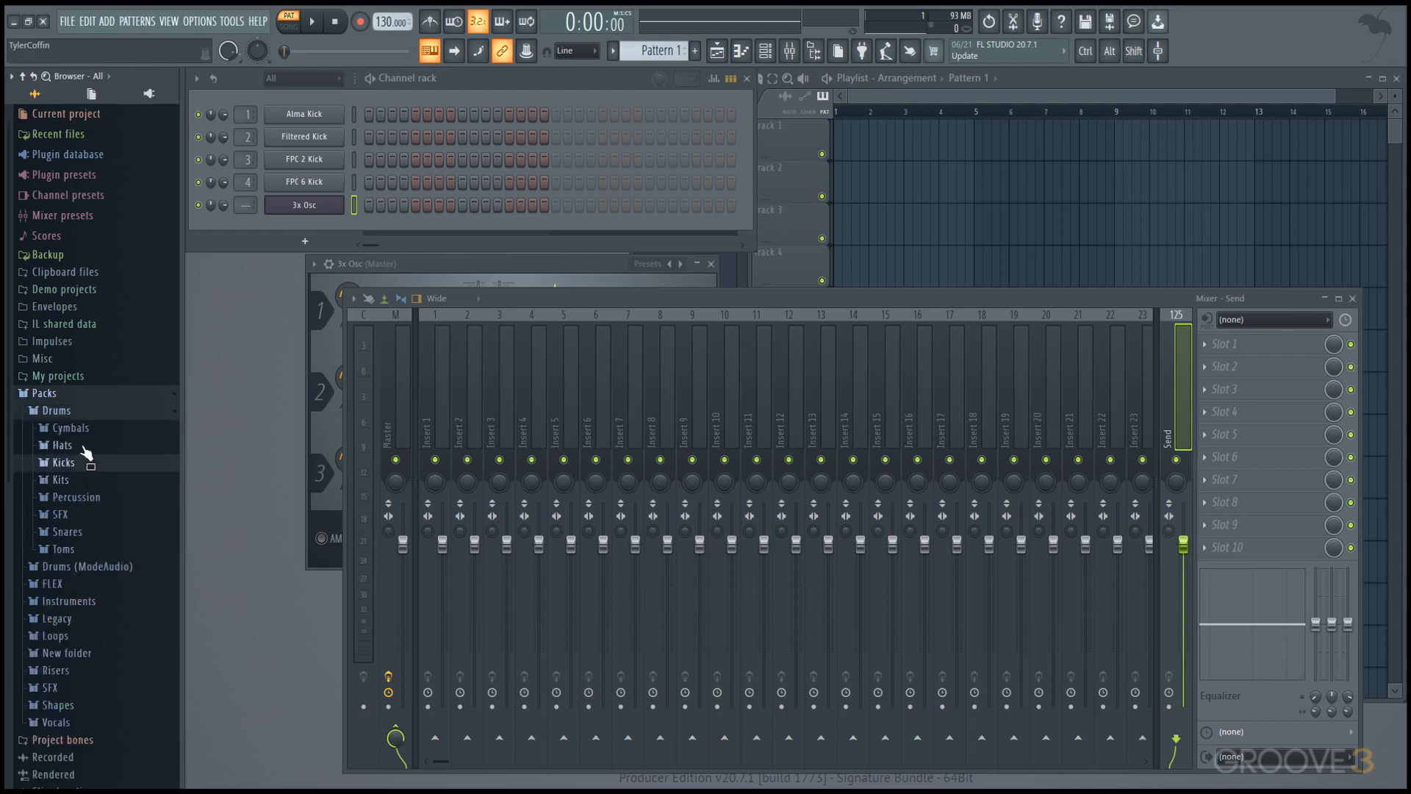
pyautogui.click(85, 463)
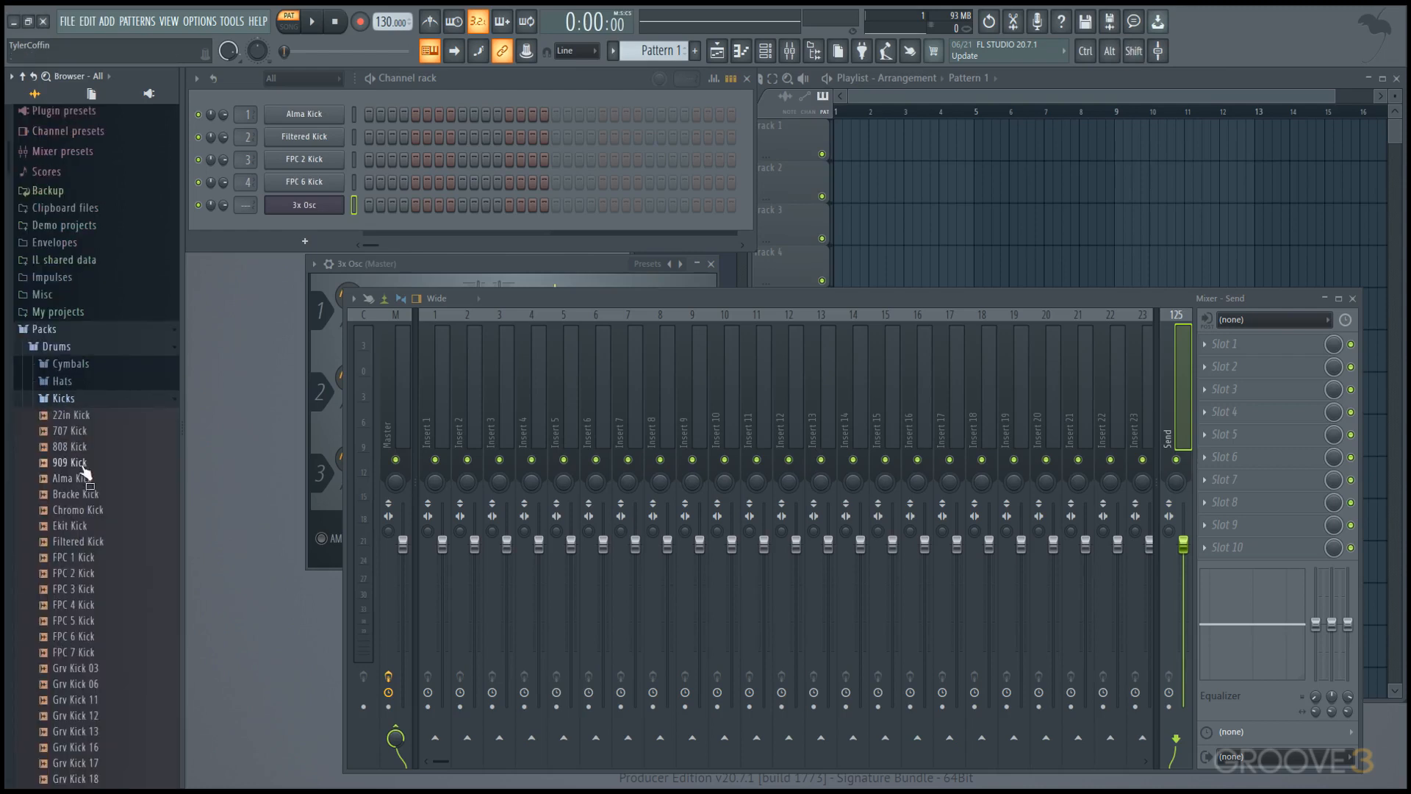
pyautogui.click(103, 403)
pyautogui.click(10, 184)
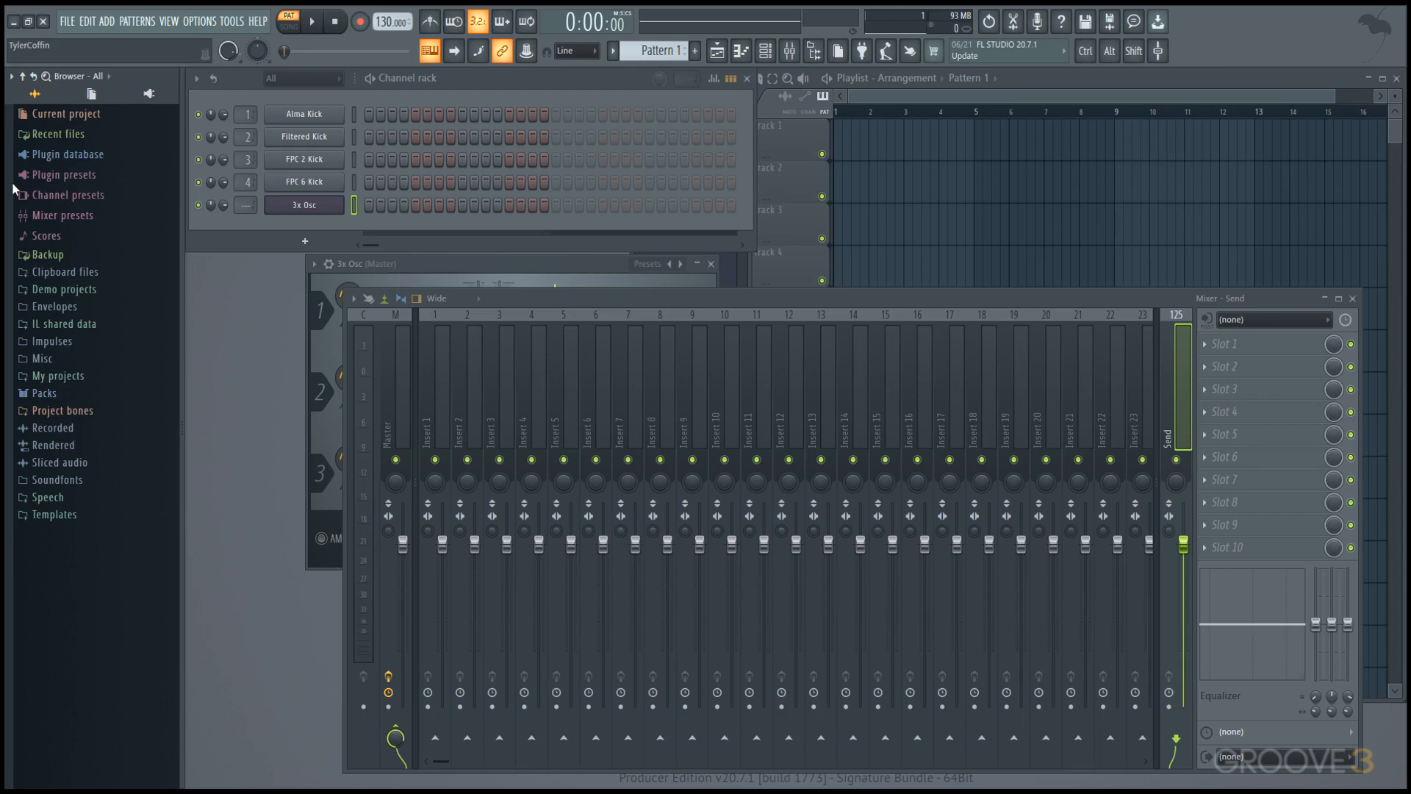
# Open the Packs folder in Windows File Explorer, view its subfolders and close the window.
pyautogui.rightClick(62, 392)
pyautogui.click(122, 479)
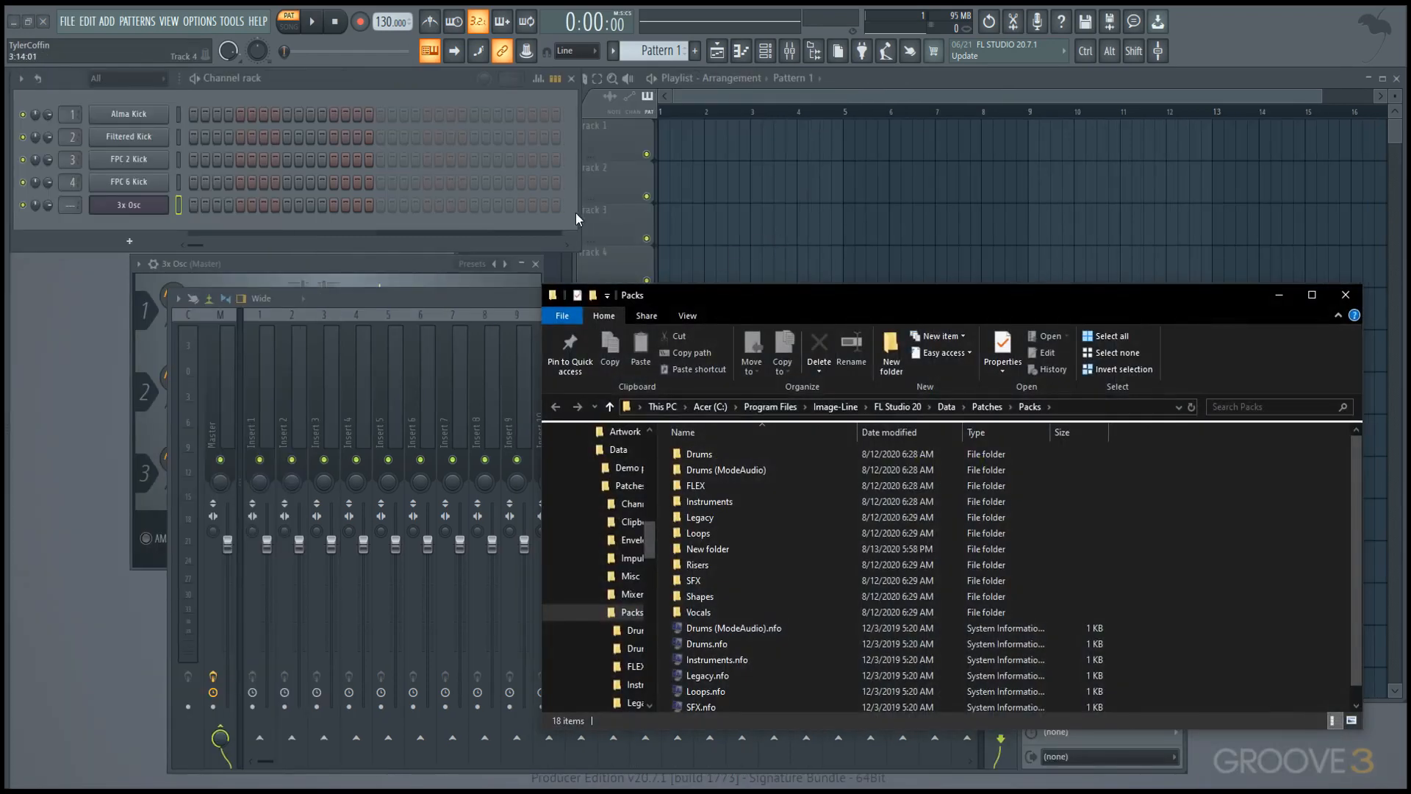
pyautogui.moveTo(751, 308); pyautogui.dragTo(492, 196)
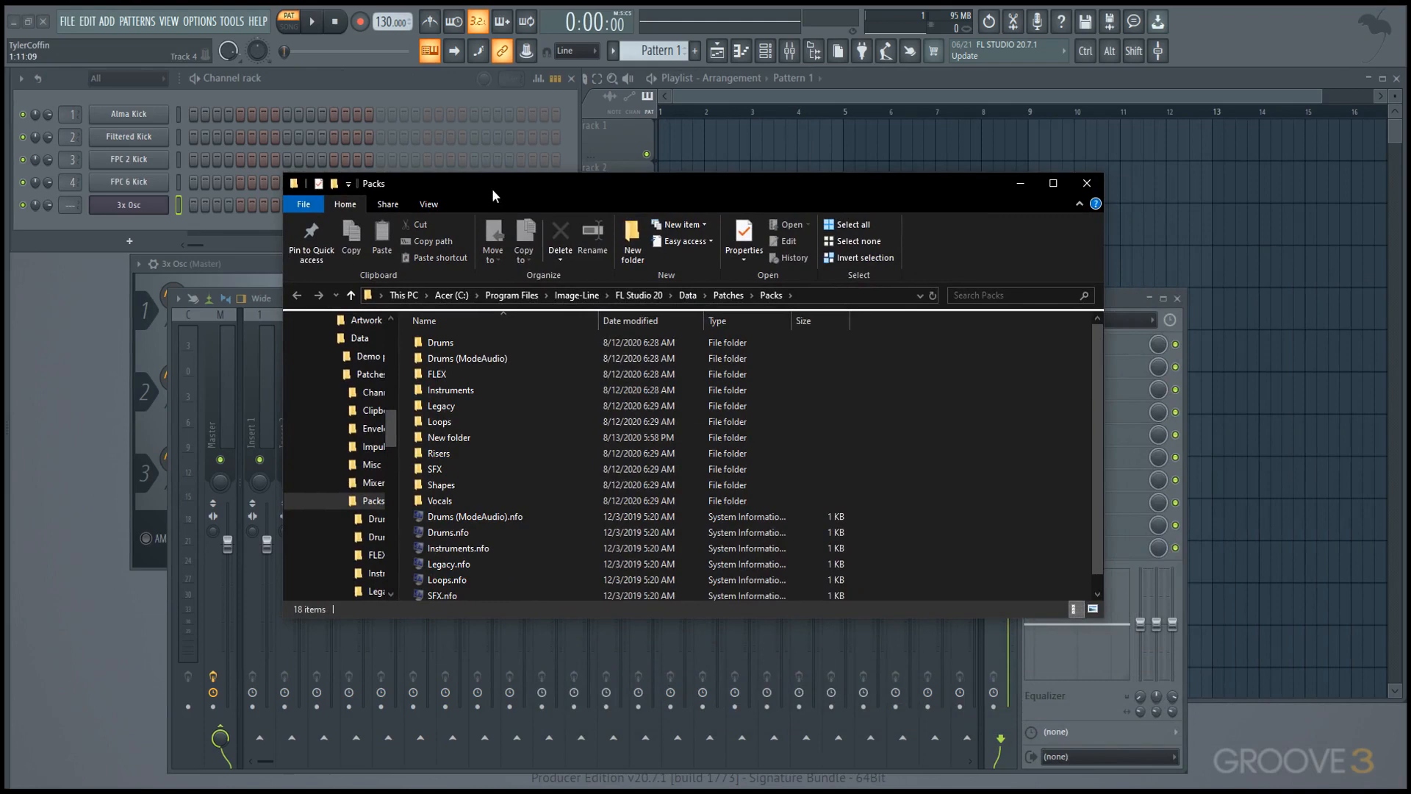
pyautogui.click(1087, 183)
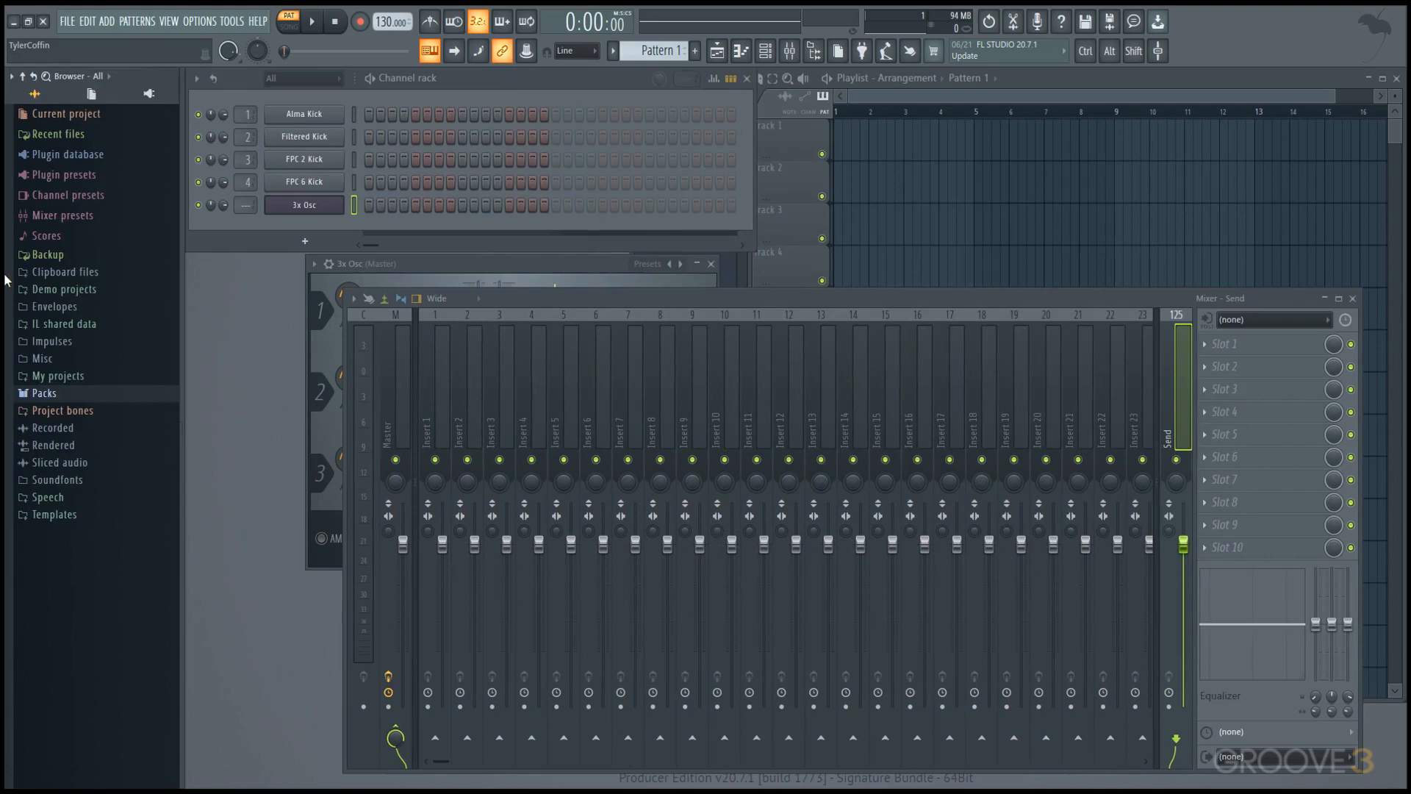
# Add the Example Directory folder from the Desktop as the first Browser extra search folder.
pyautogui.click(11, 76)
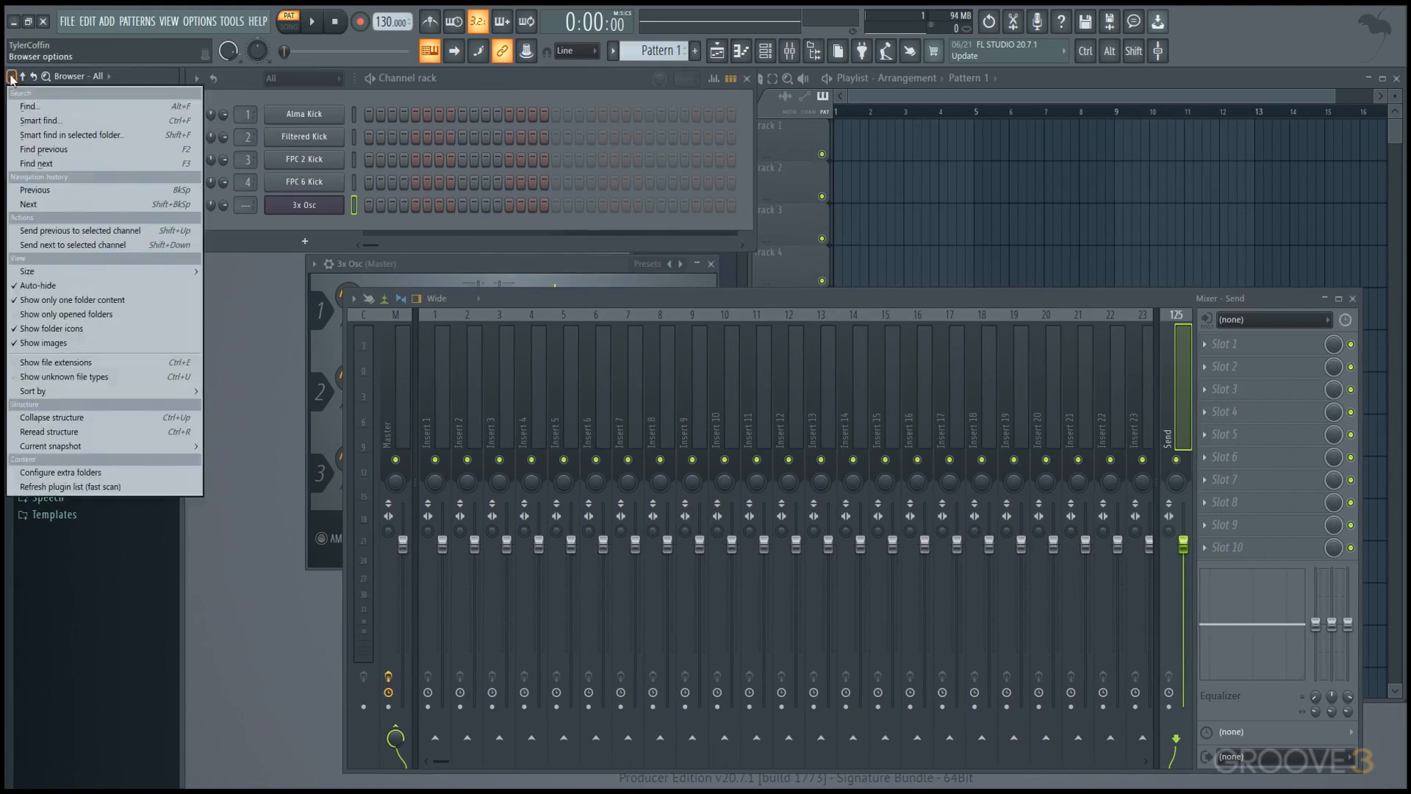
pyautogui.click(65, 471)
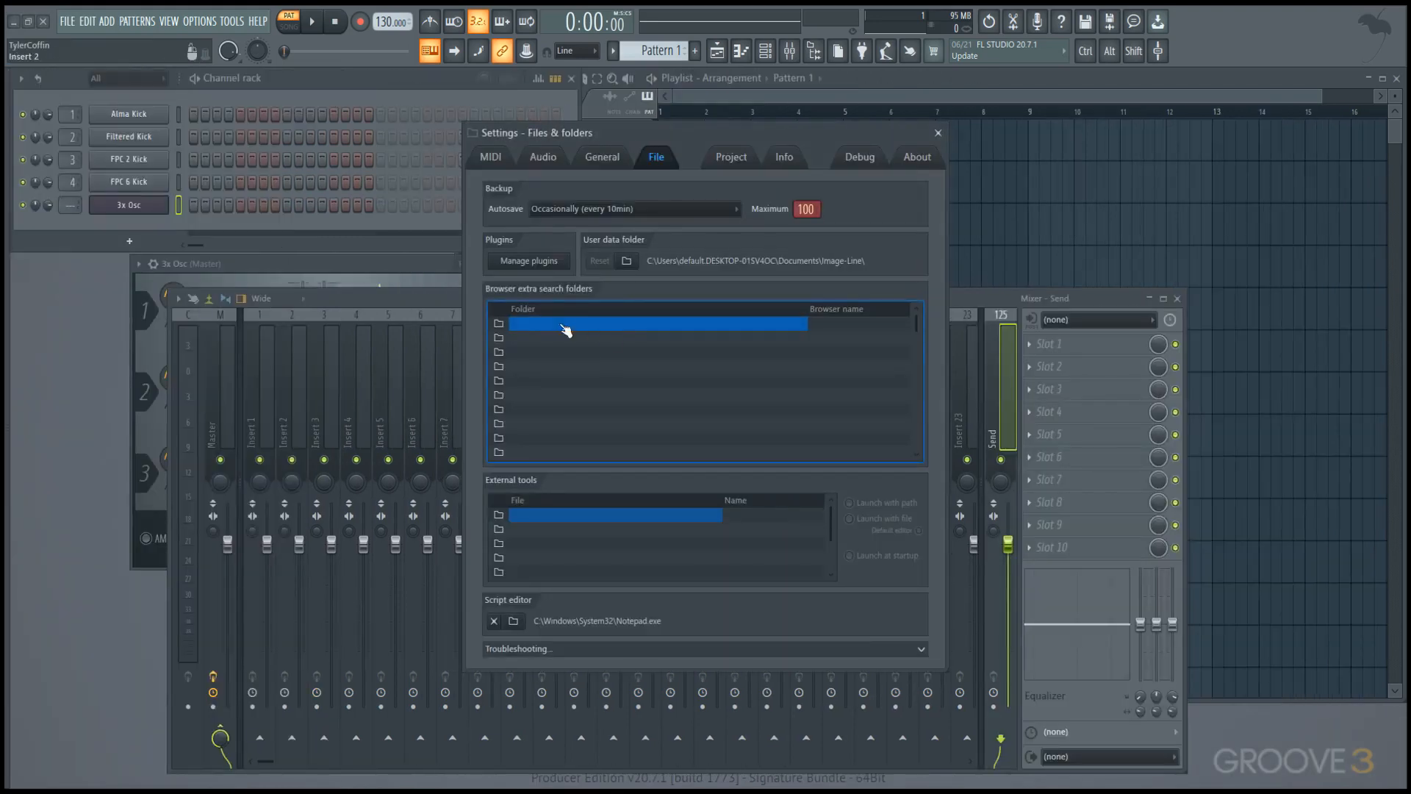
pyautogui.click(502, 323)
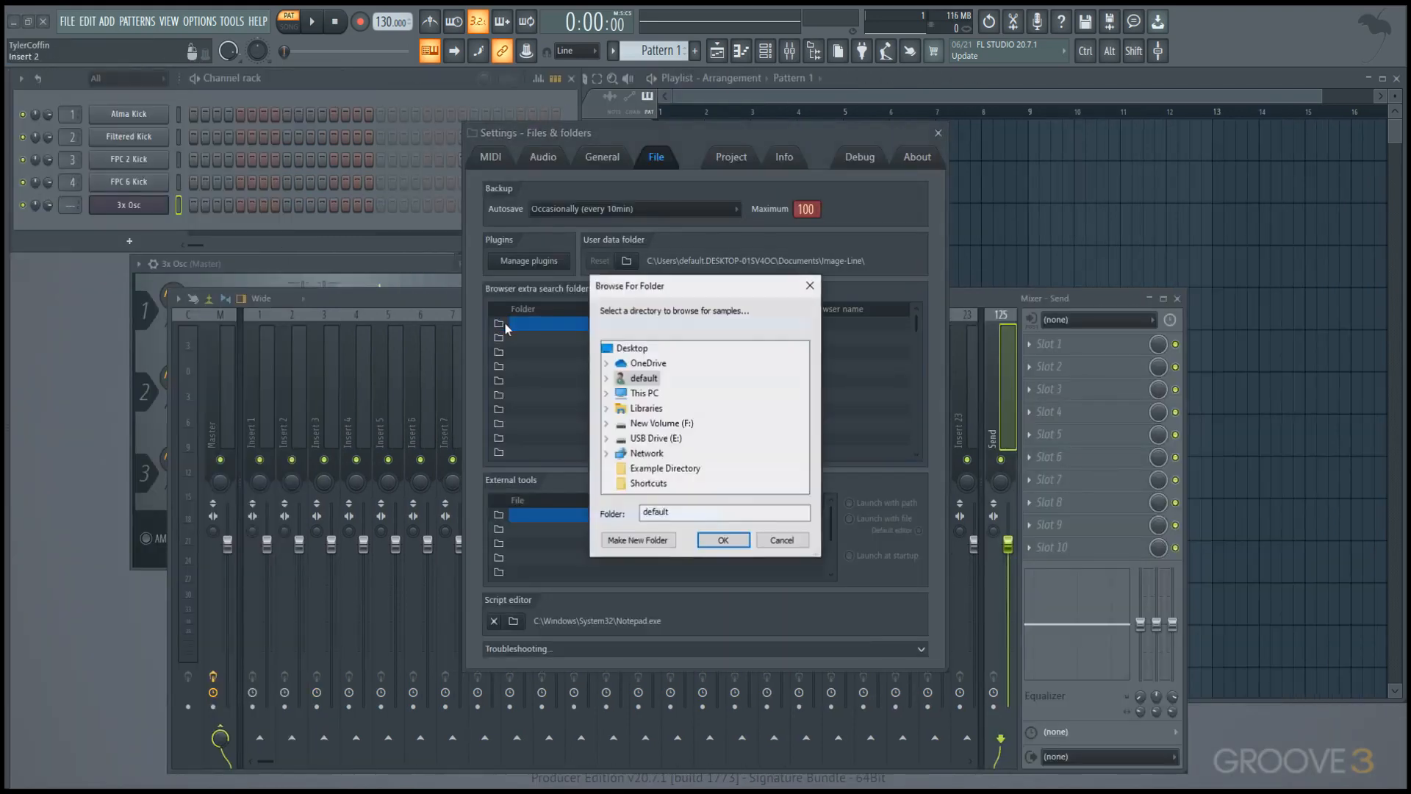
pyautogui.click(664, 470)
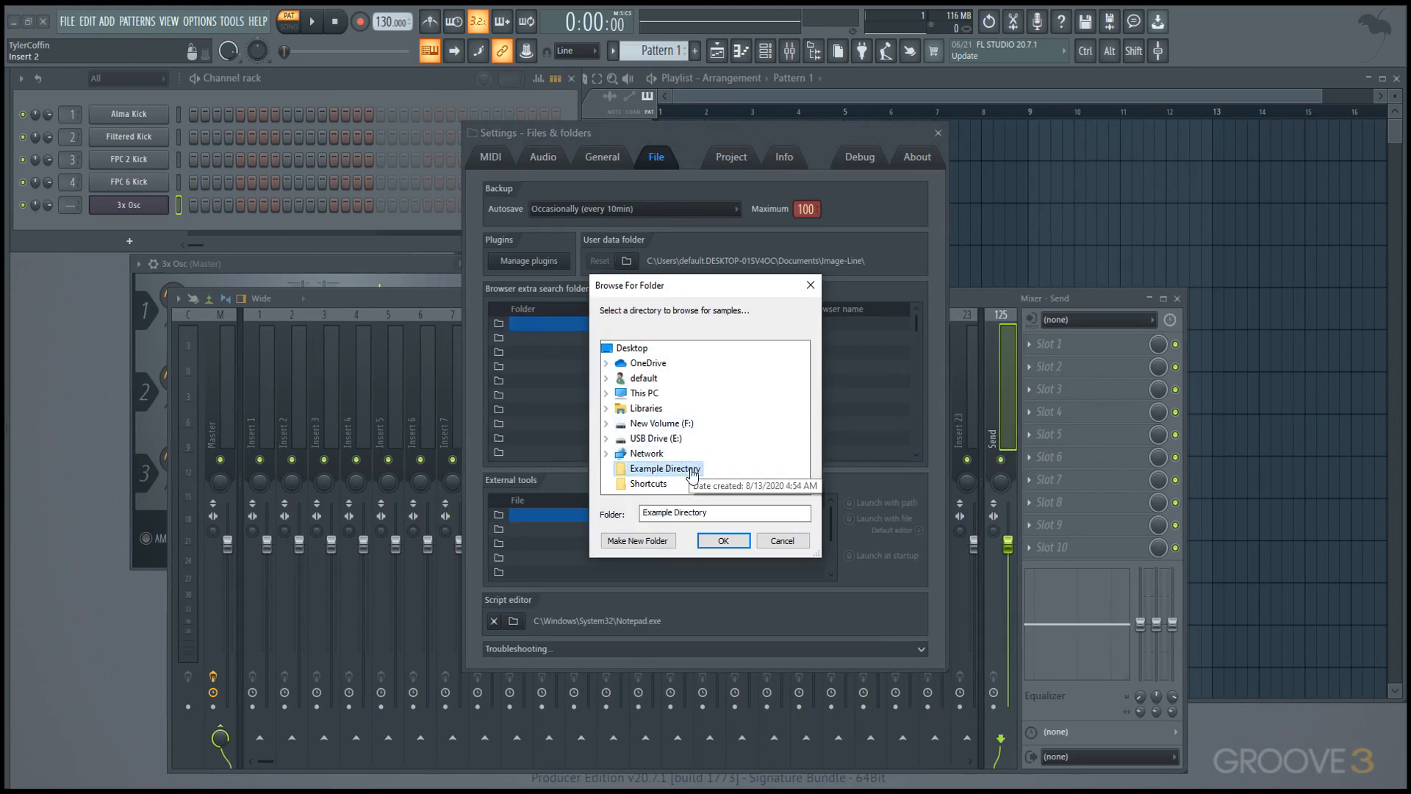
pyautogui.click(724, 541)
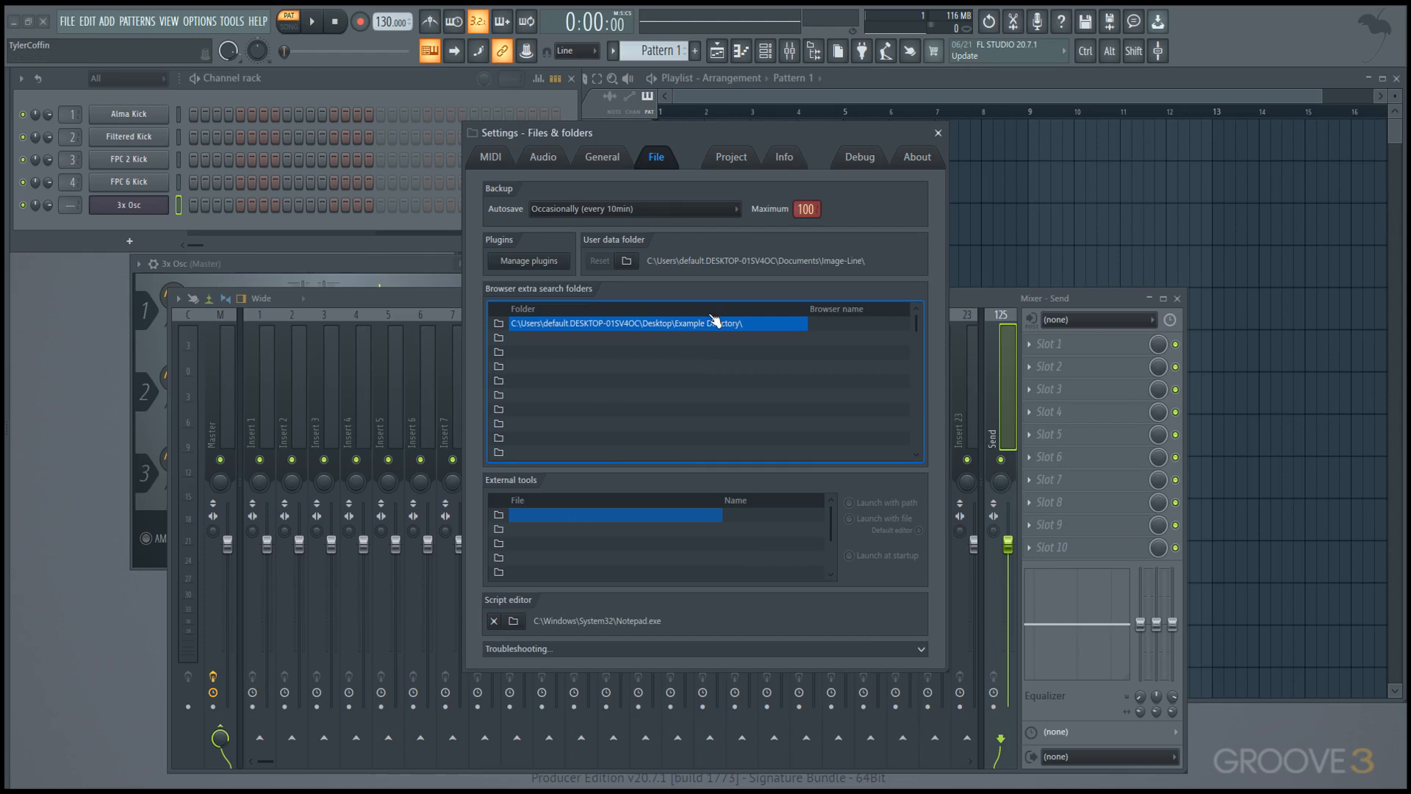
# Paste the copied Projects\Templates path into the second extra search folder row, then clear that row.
pyautogui.rightClick(650, 347)
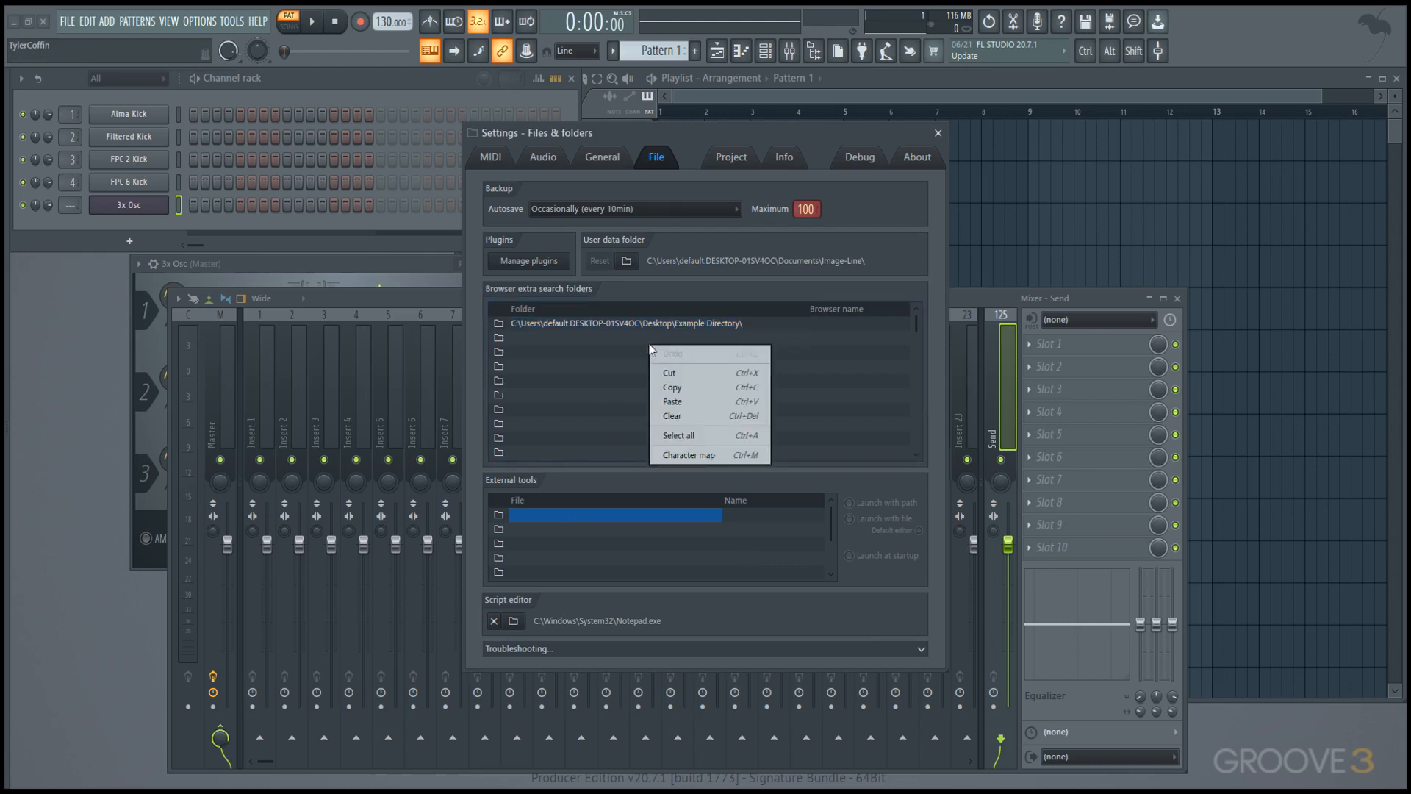
pyautogui.click(692, 407)
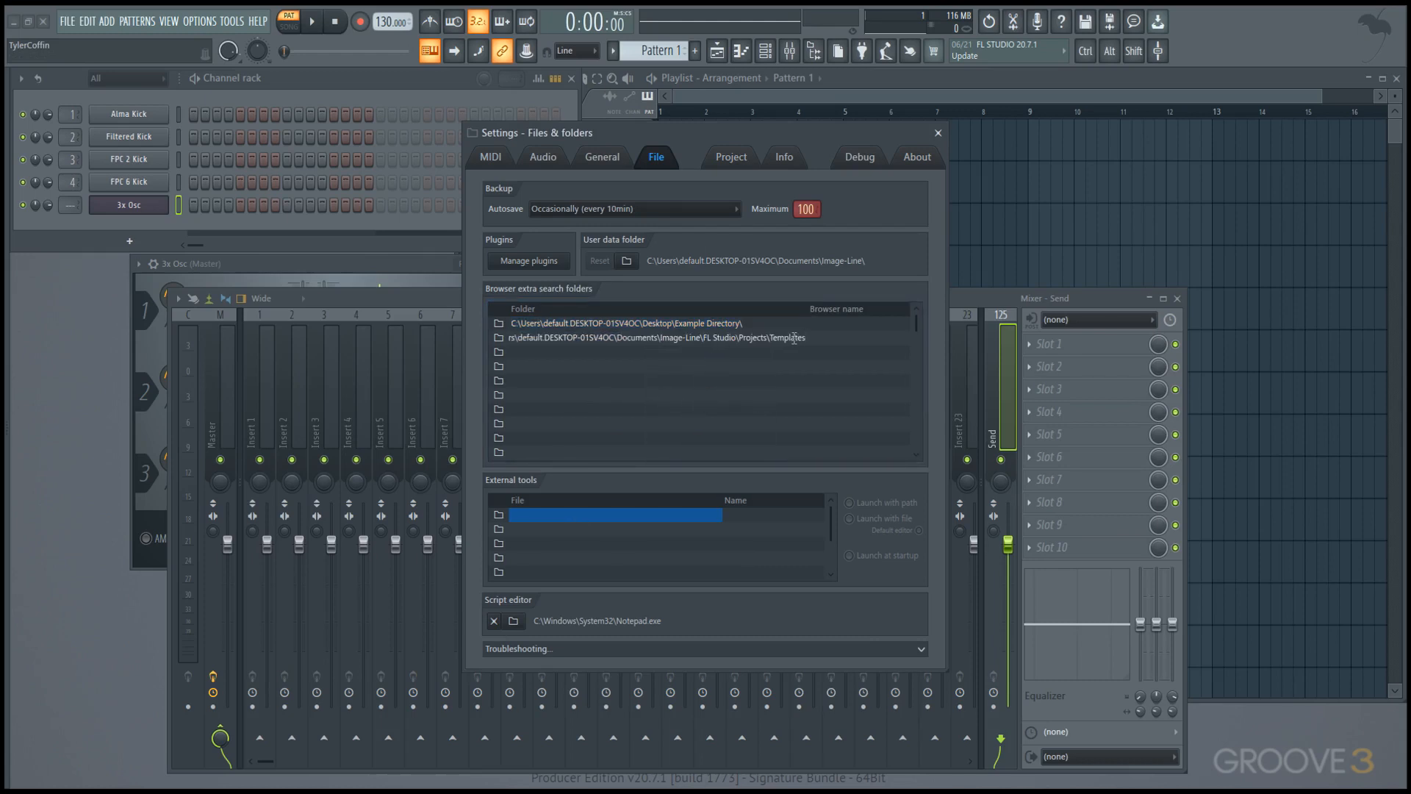
pyautogui.moveTo(798, 338); pyautogui.dragTo(442, 338)
pyautogui.moveTo(5, 477)
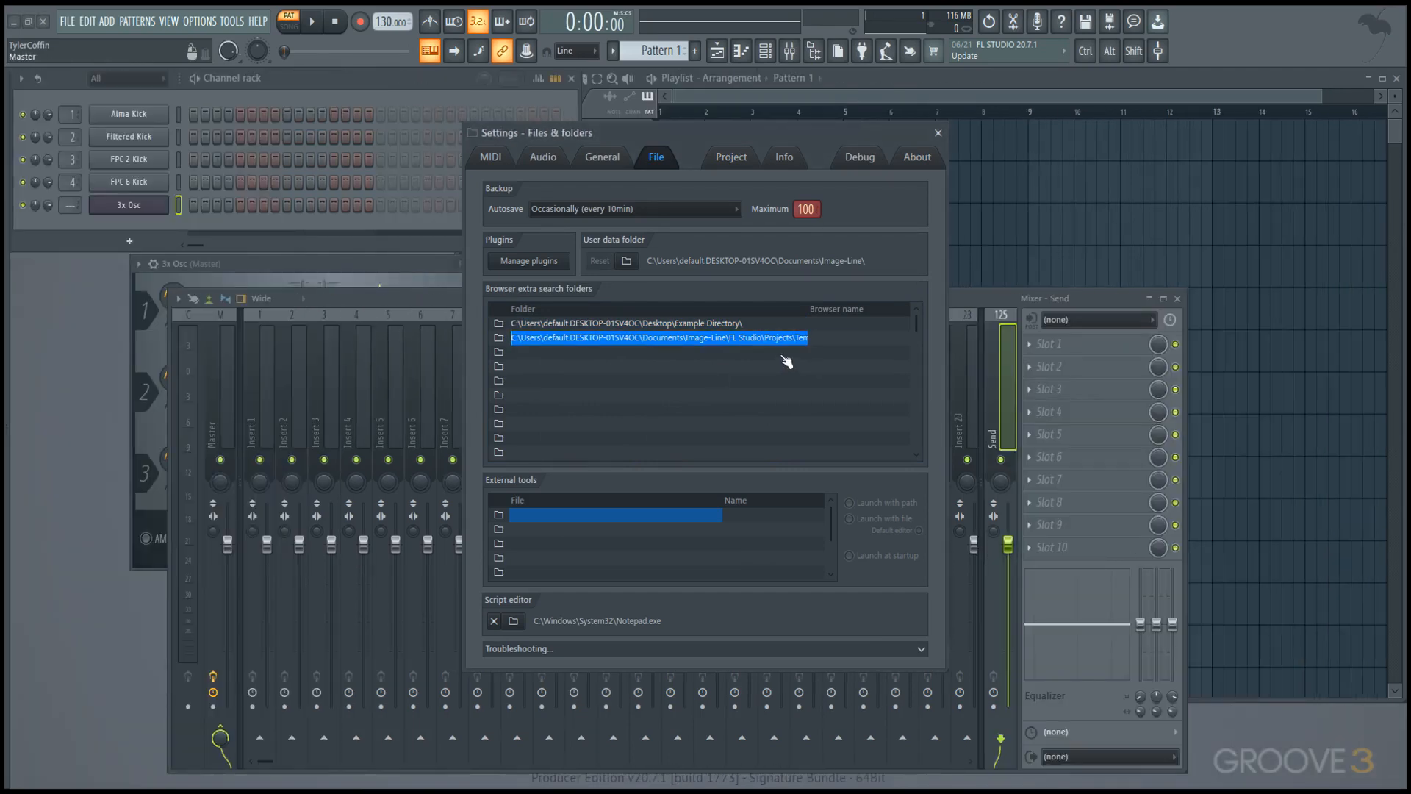
pyautogui.rightClick(769, 339)
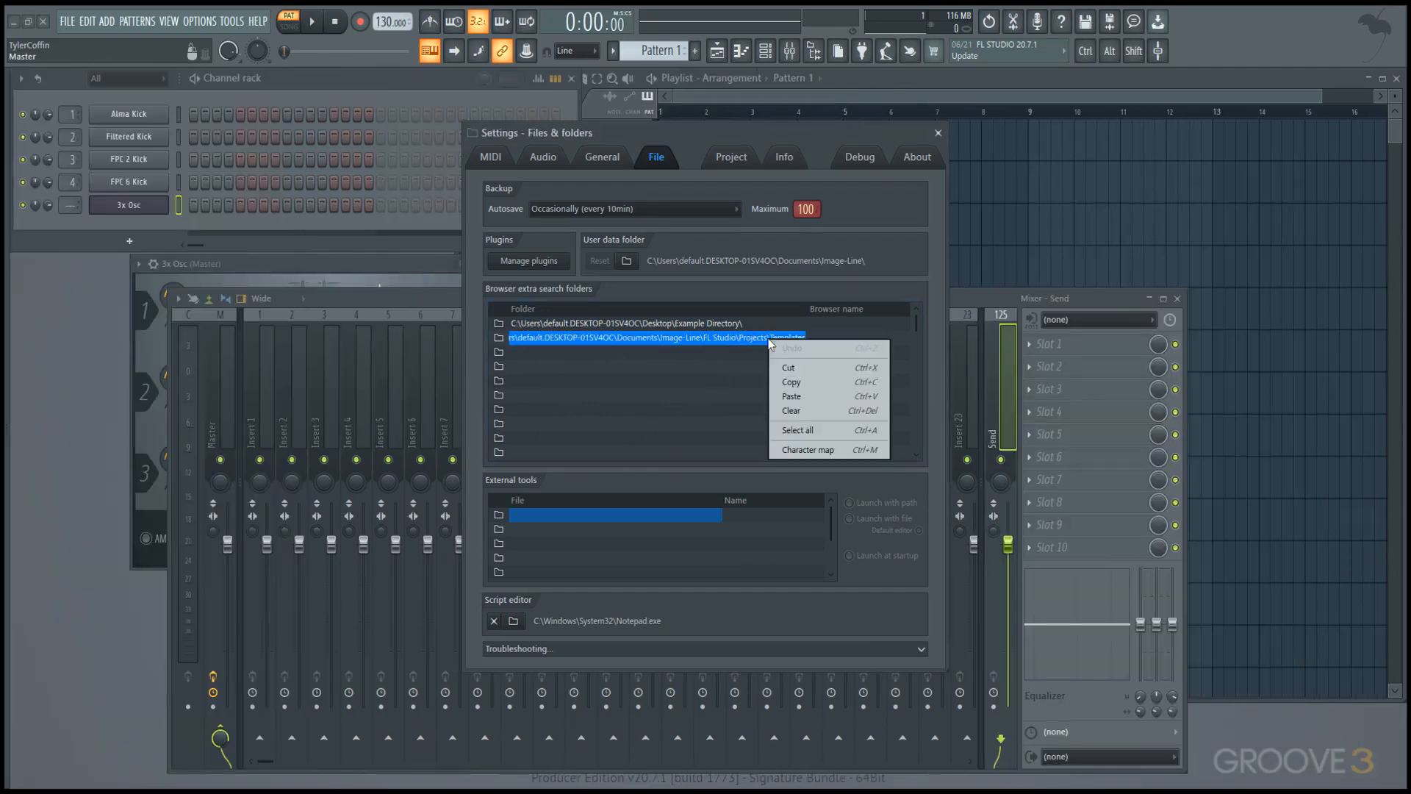
pyautogui.click(813, 411)
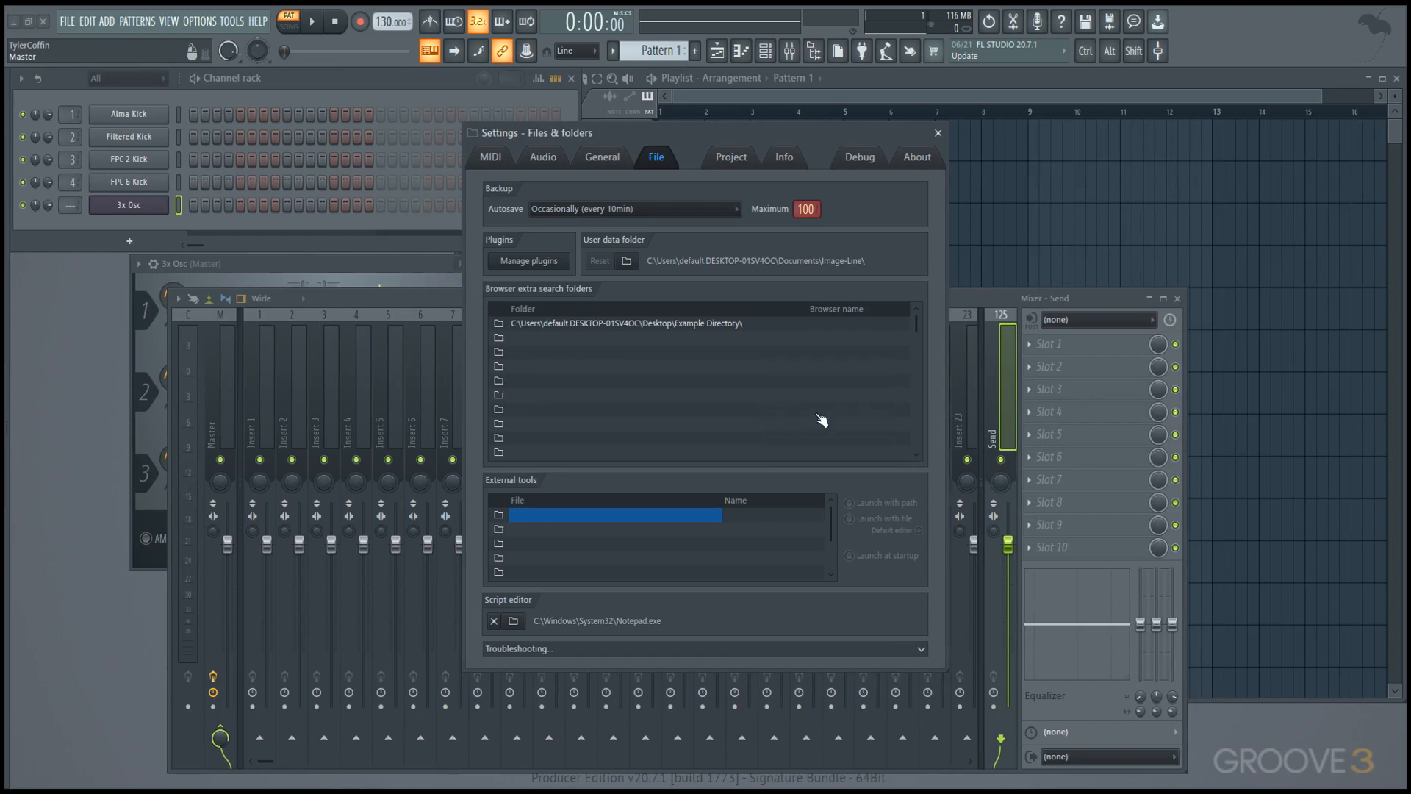
# Set the added folder's Browser name to Example, reread the Browser structure and select the Example folder.
pyautogui.click(861, 329)
pyautogui.write('Example')
pyautogui.press('Return')
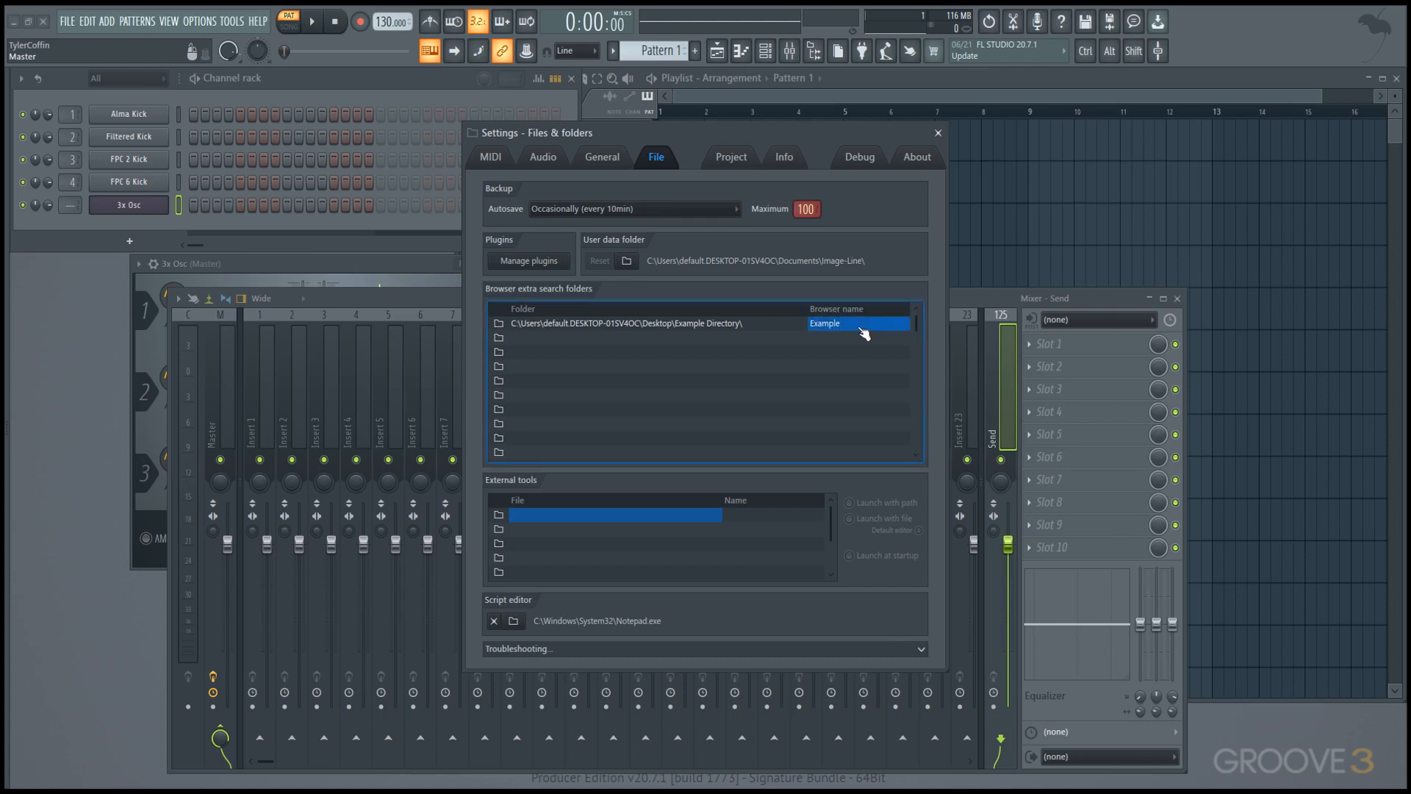
pyautogui.moveTo(6, 390)
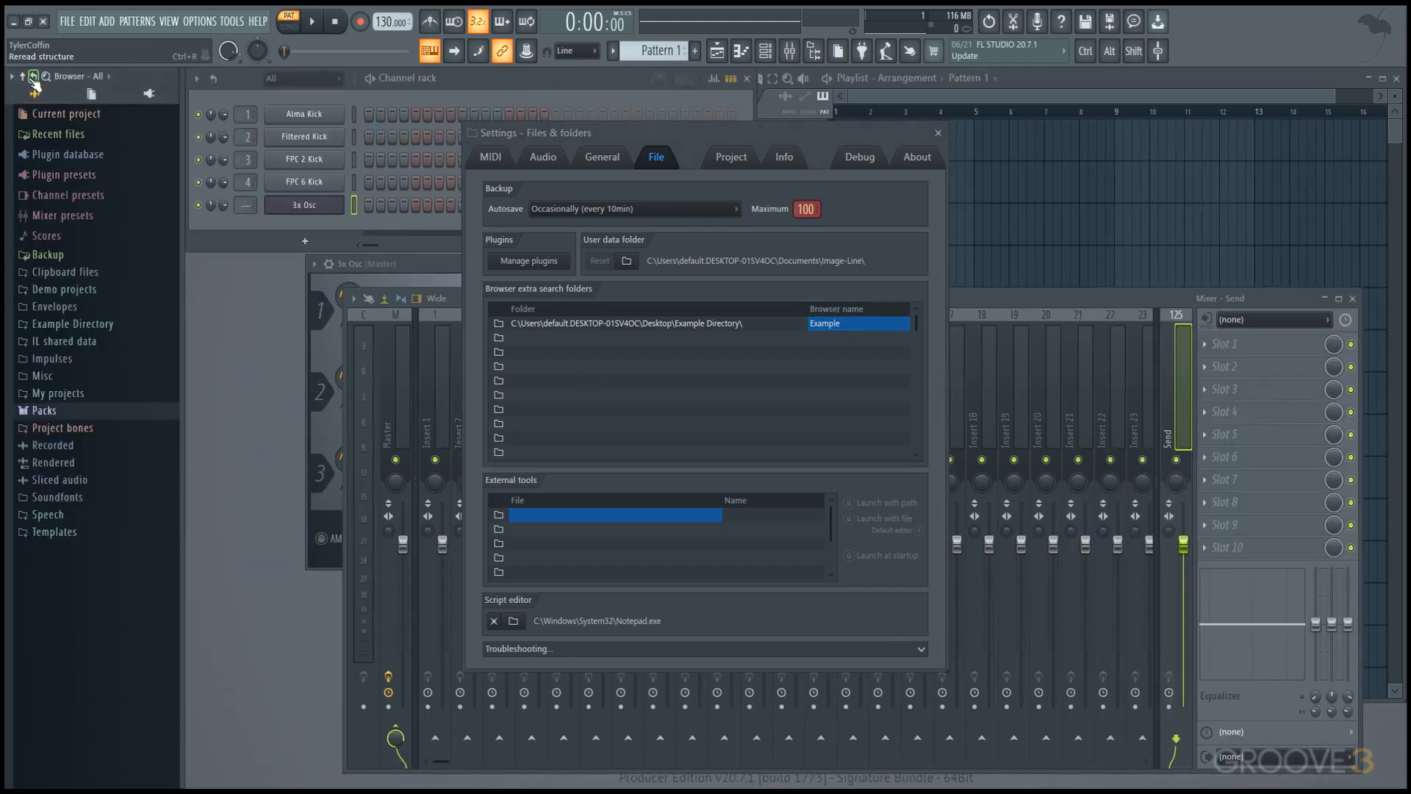
pyautogui.click(87, 326)
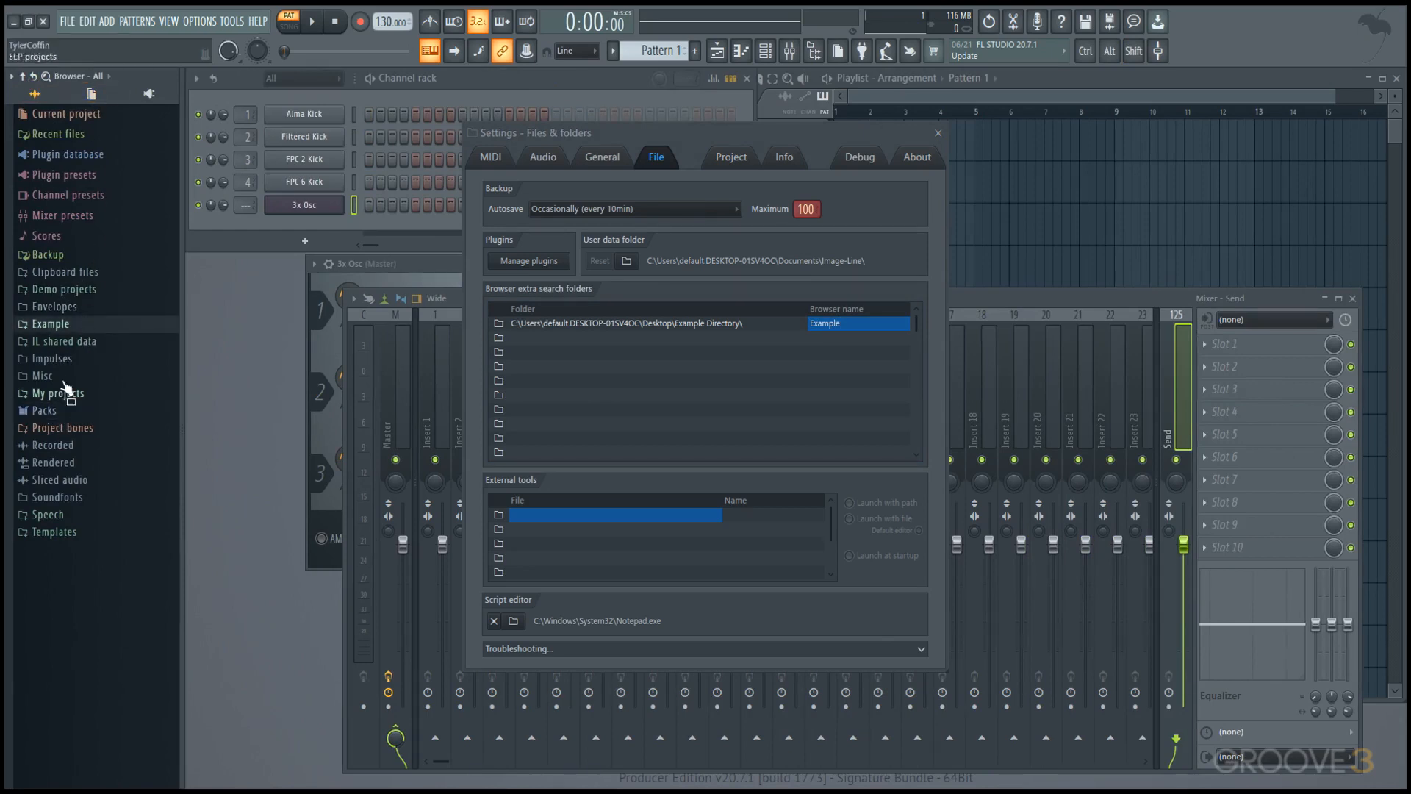
# Look through the Browser's Plugin database, Snap 4 and All snapshots, briefly checking the Plugin presets folder.
pyautogui.click(147, 94)
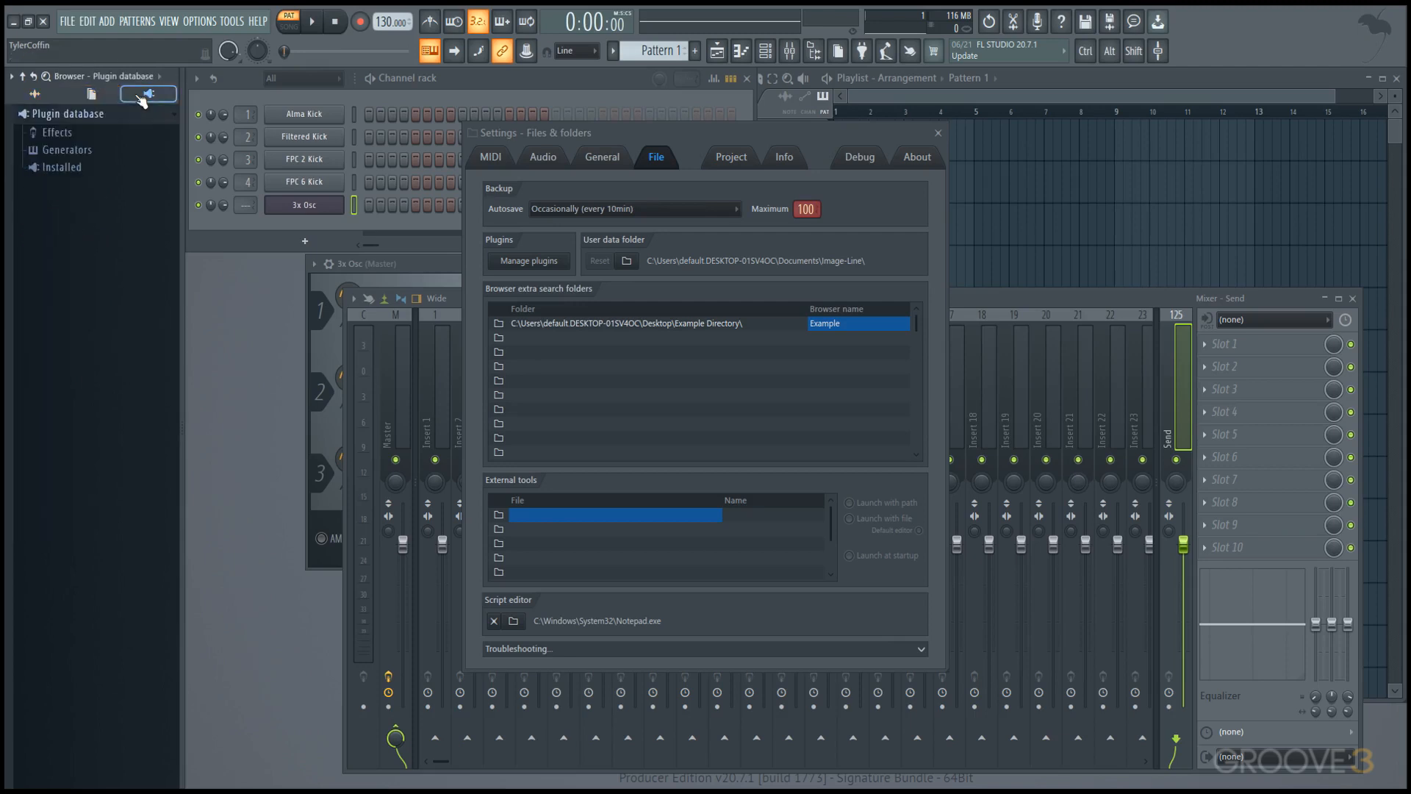
pyautogui.click(126, 80)
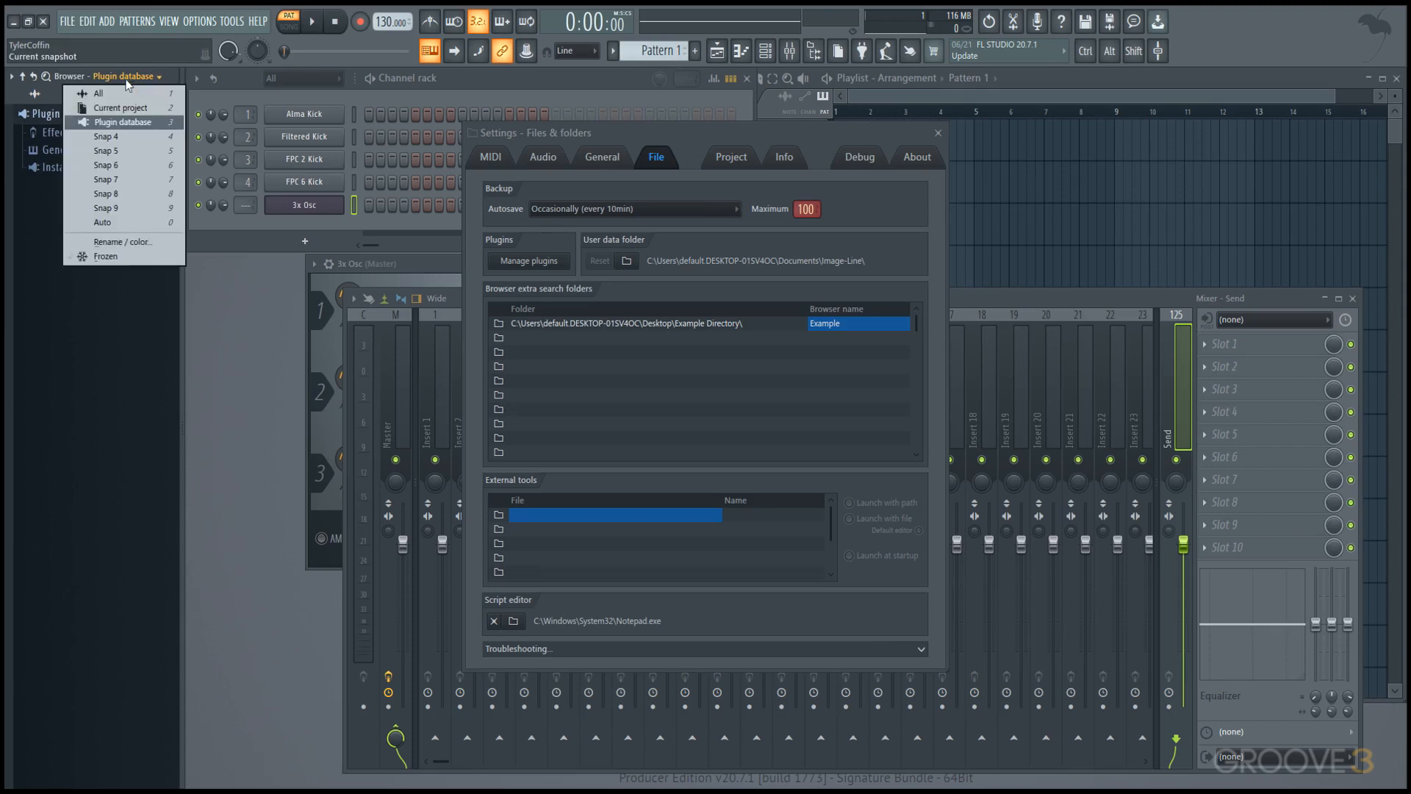
pyautogui.click(136, 138)
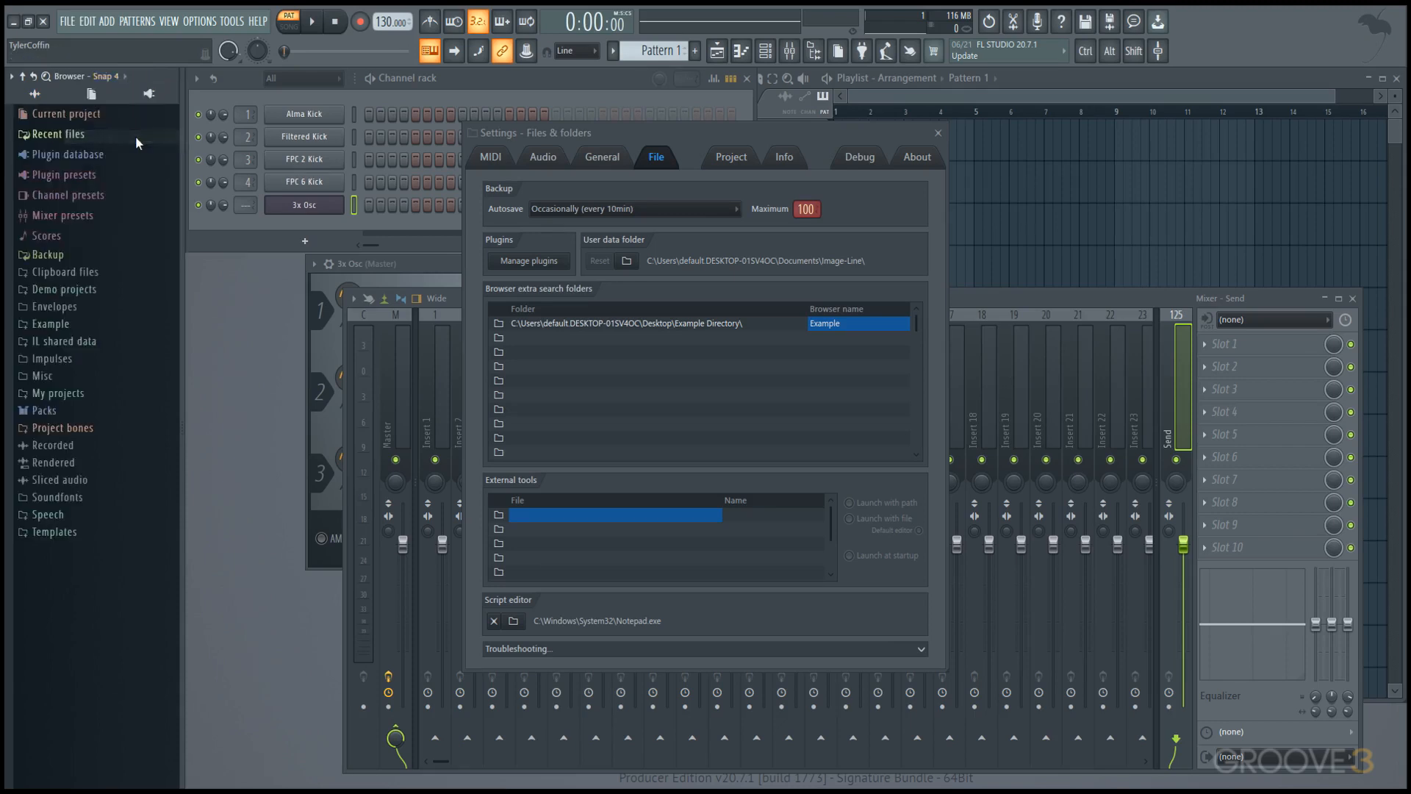
pyautogui.click(37, 95)
pyautogui.click(137, 96)
pyautogui.click(54, 96)
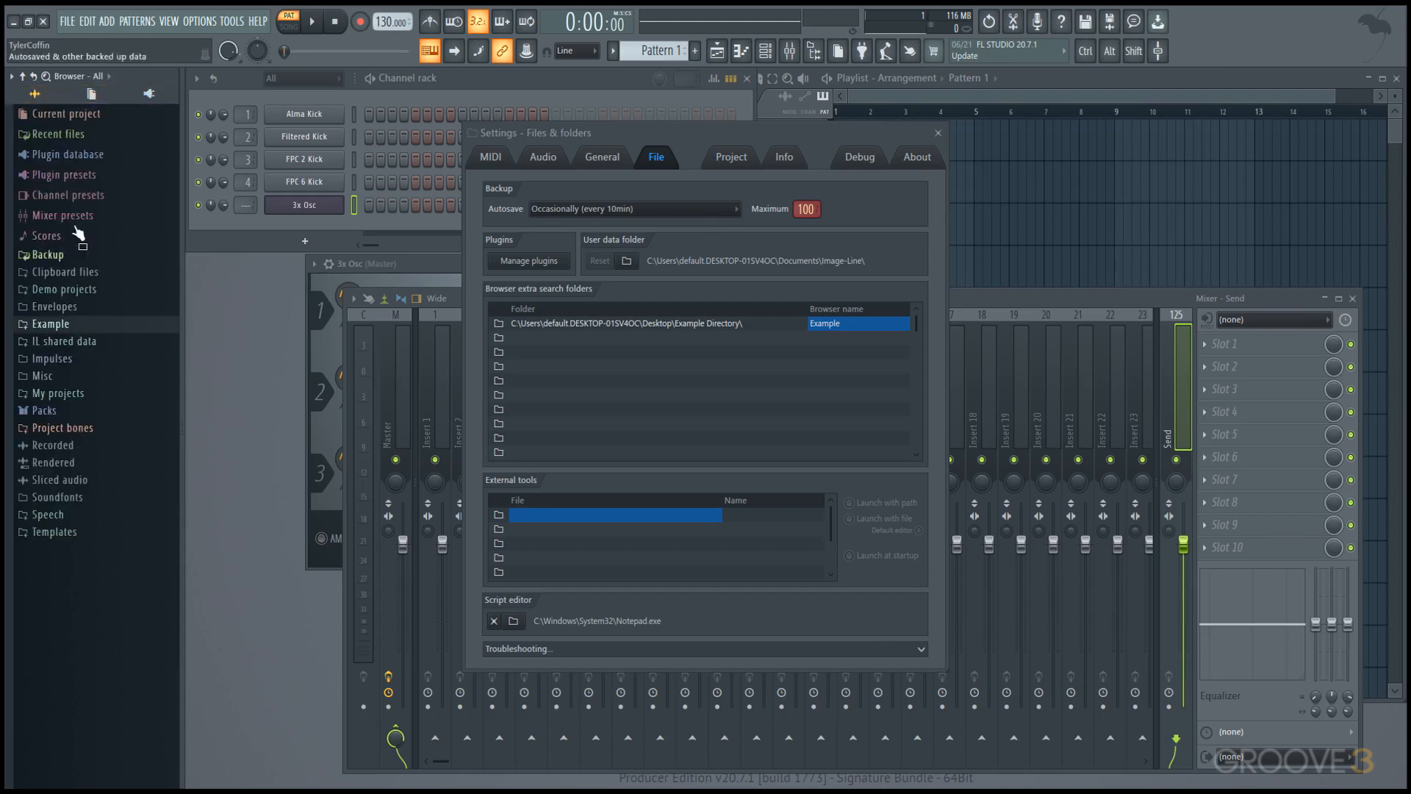
pyautogui.click(87, 175)
pyautogui.click(87, 175)
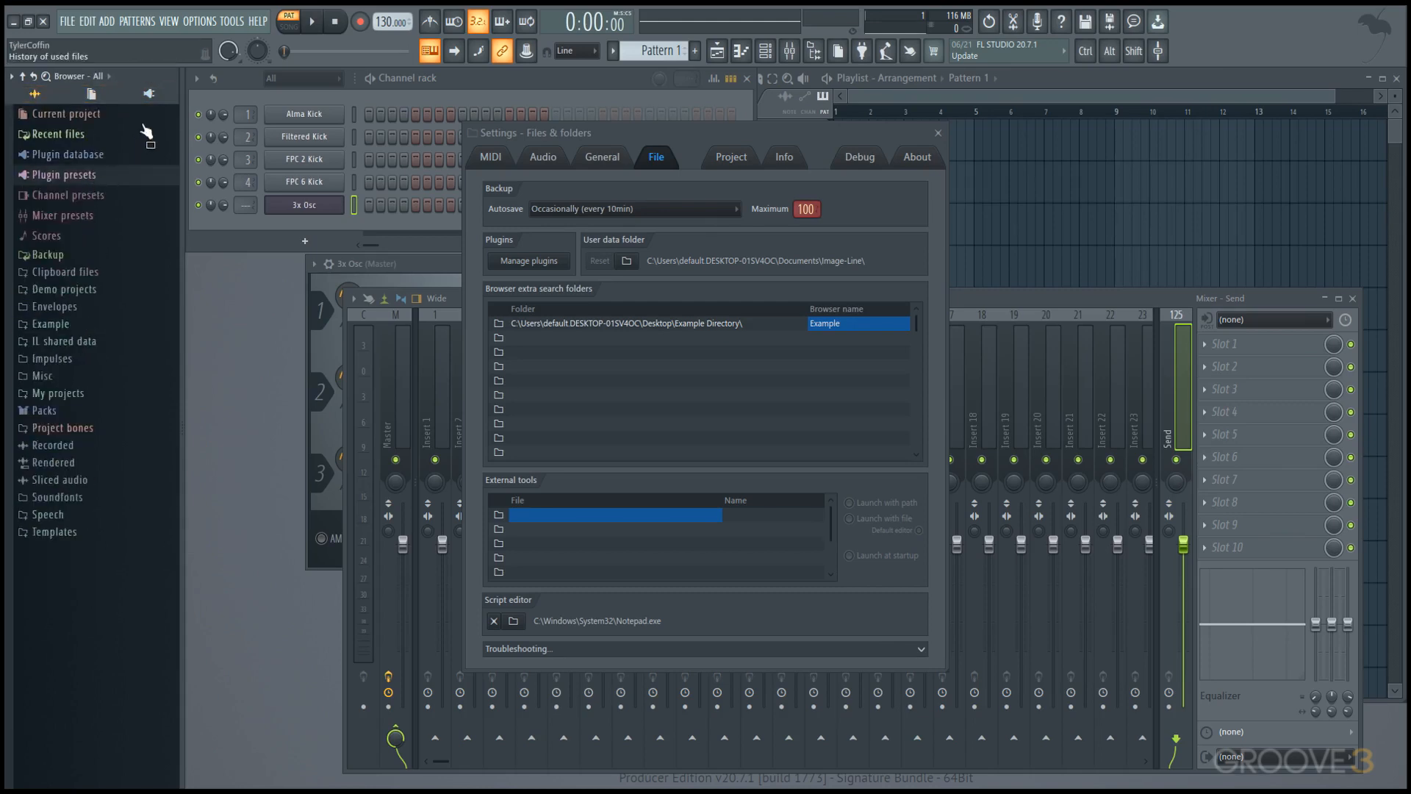
pyautogui.click(148, 94)
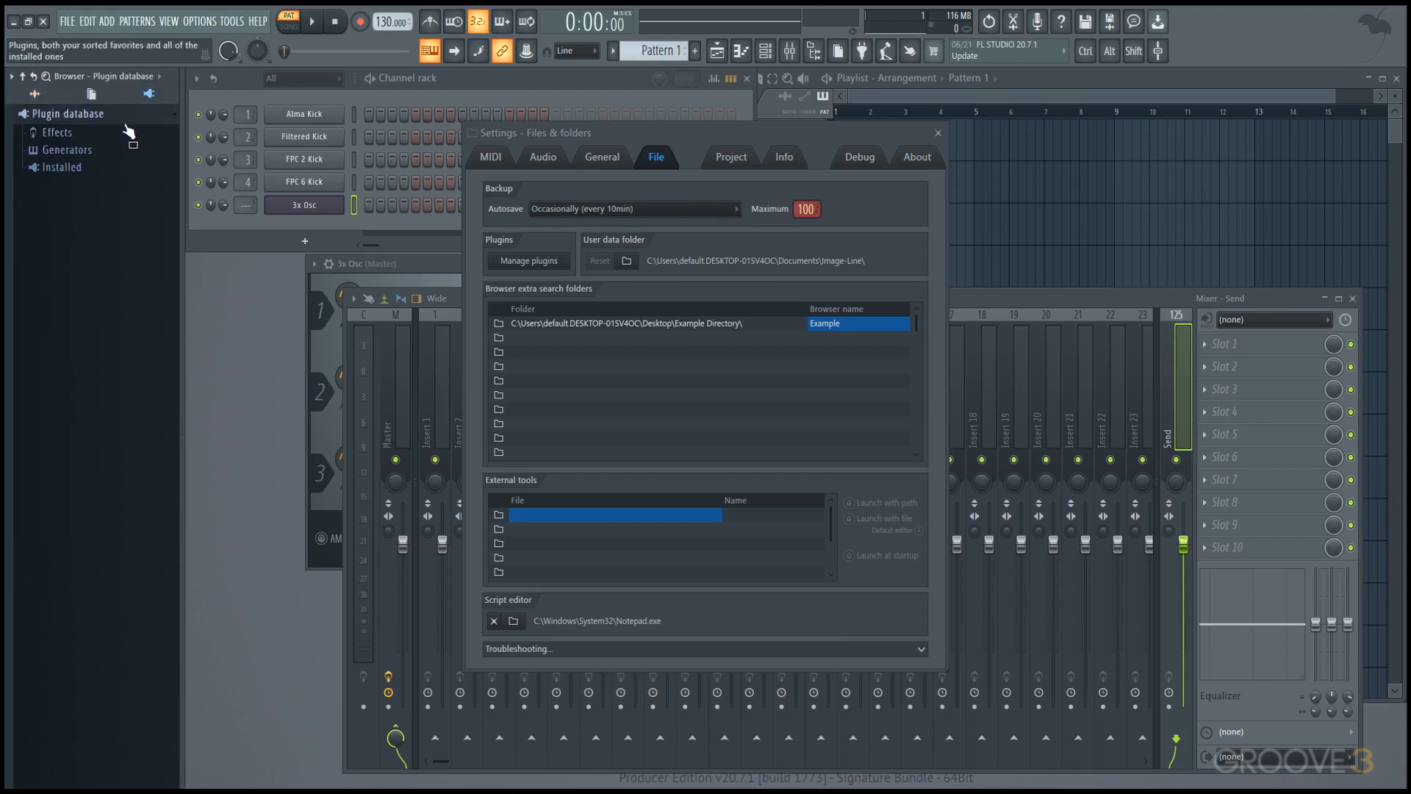
# Switch the Browser to Snap 4, rename that snapshot Example and give it the thumbs-up icon.
pyautogui.click(156, 76)
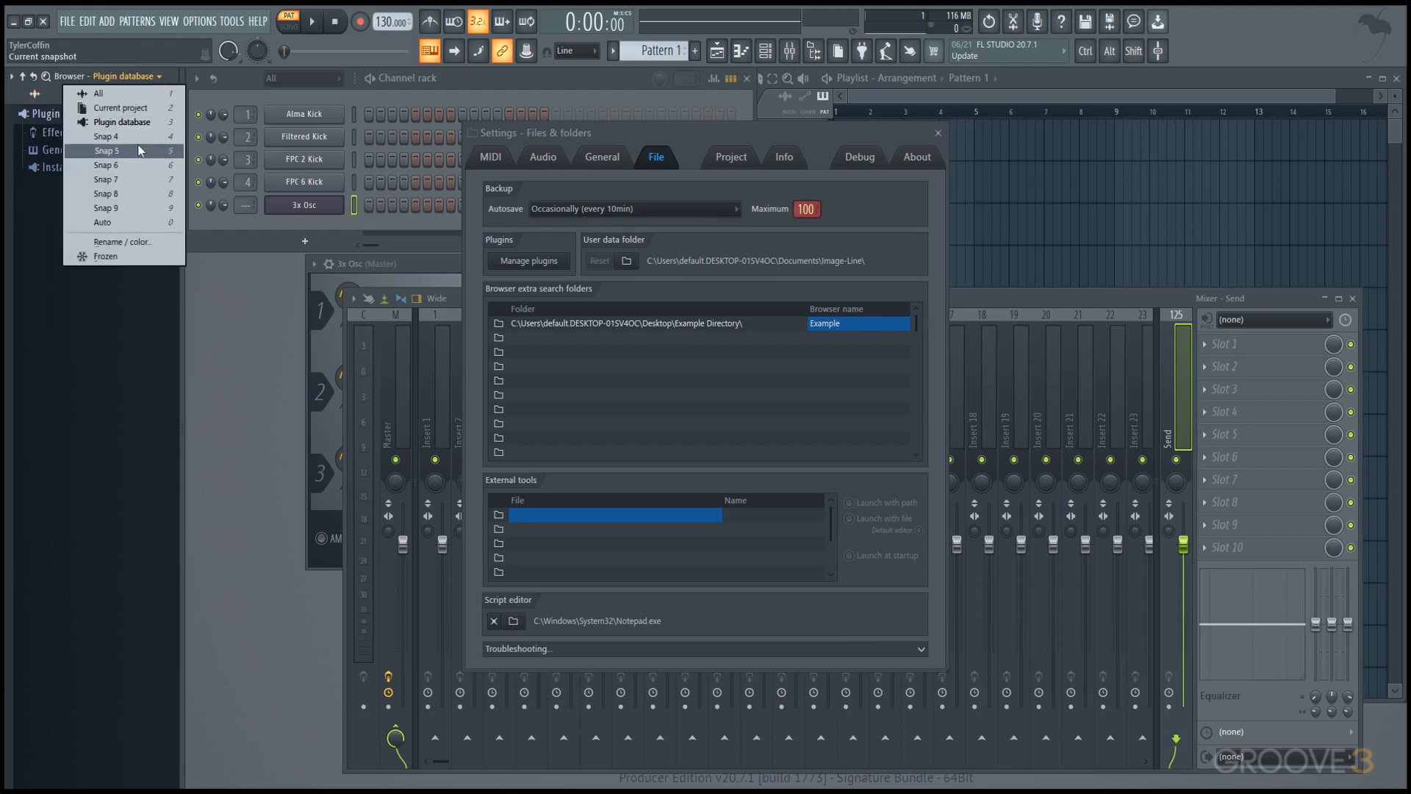
pyautogui.click(107, 137)
pyautogui.click(120, 77)
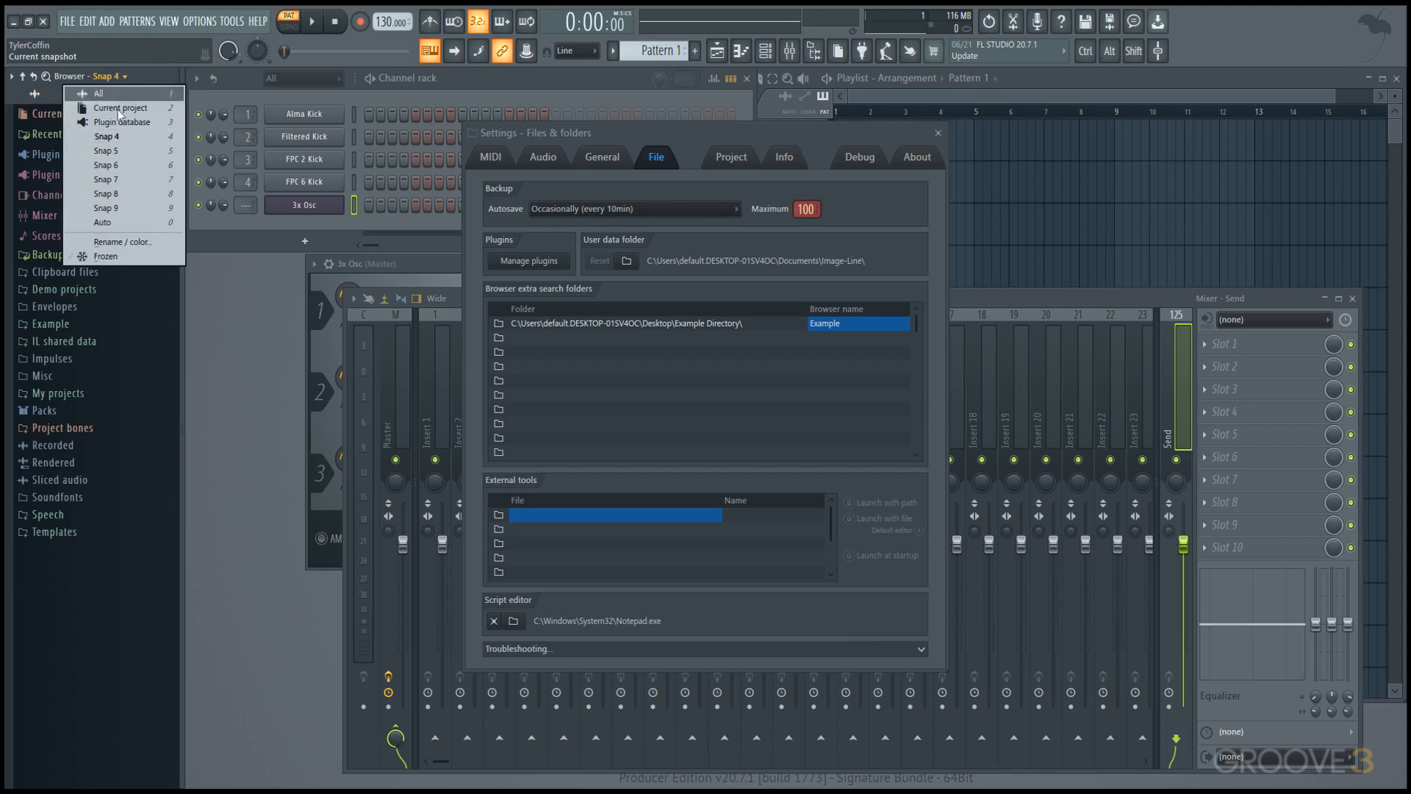
pyautogui.click(138, 241)
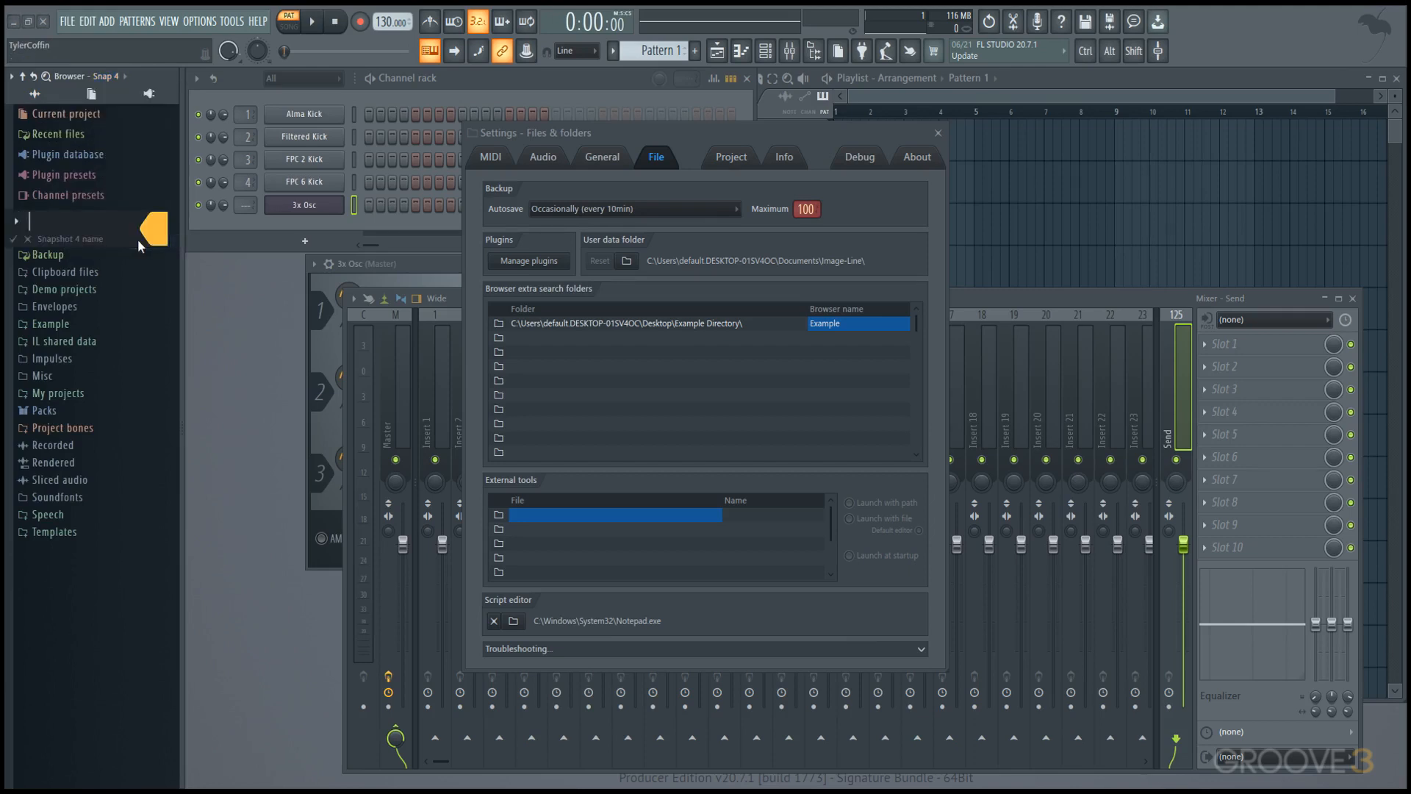
pyautogui.write('Example')
pyautogui.click(17, 222)
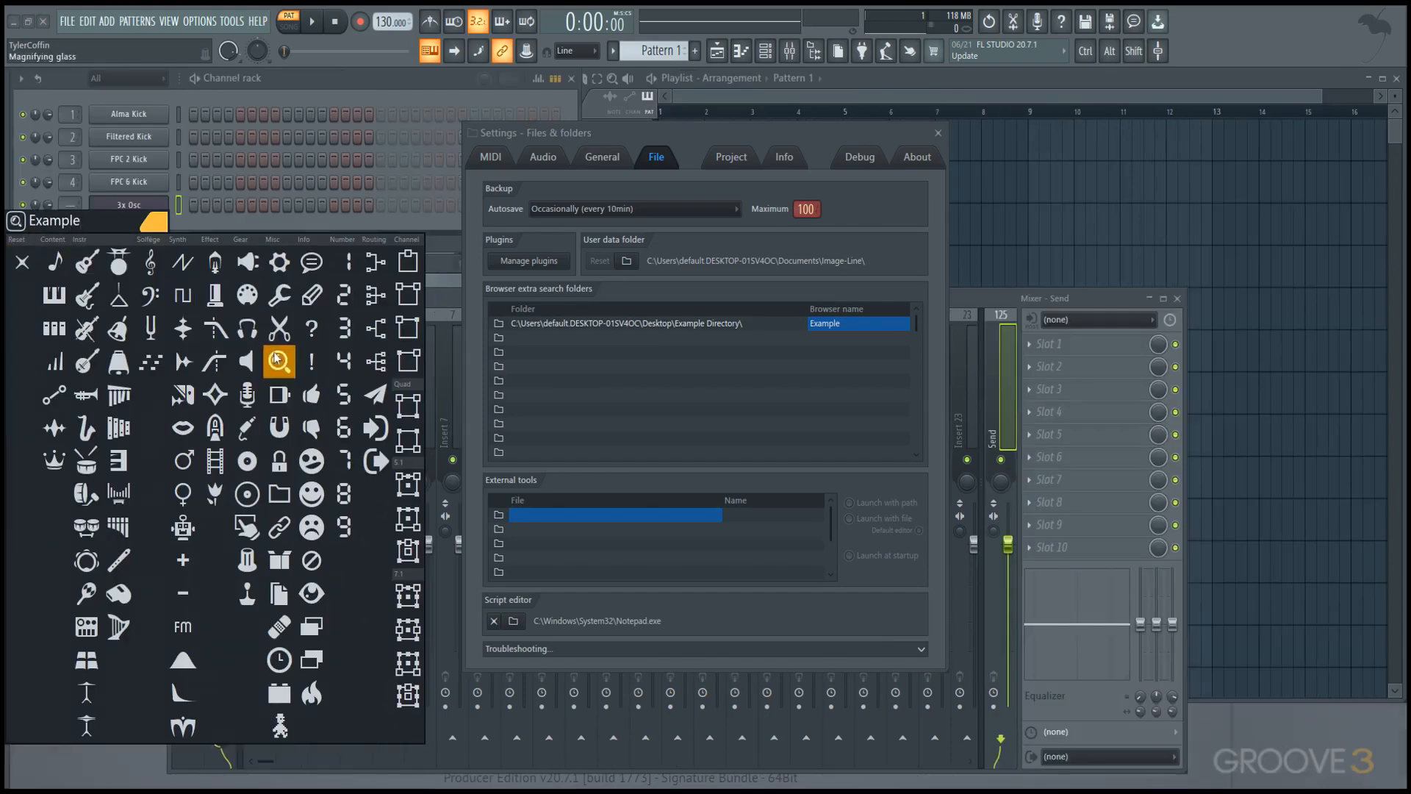
pyautogui.click(311, 394)
pyautogui.moveTo(6, 303)
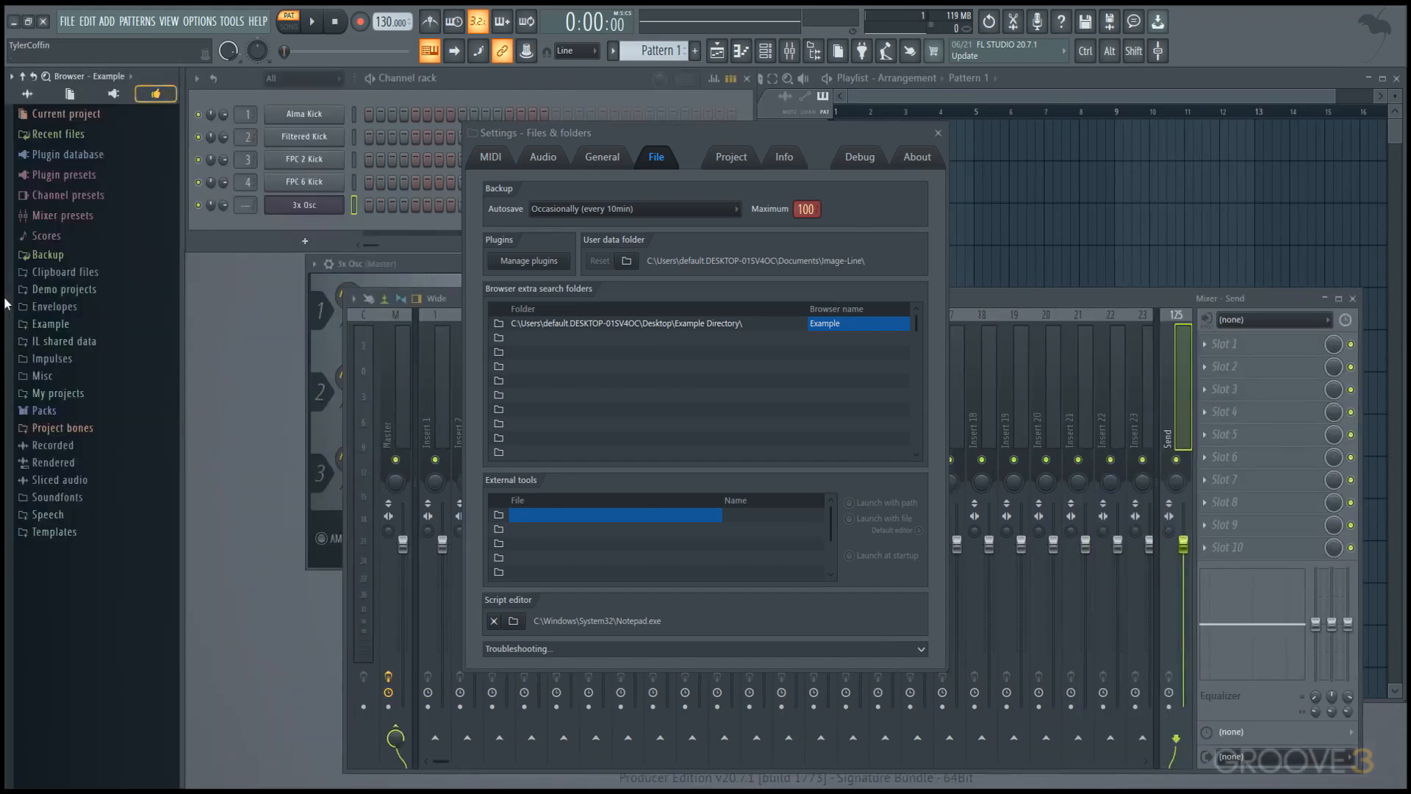
# Open the Example folder in the Example snapshot, show only opened folders there, and compare it with the other snapshots.
pyautogui.click(131, 95)
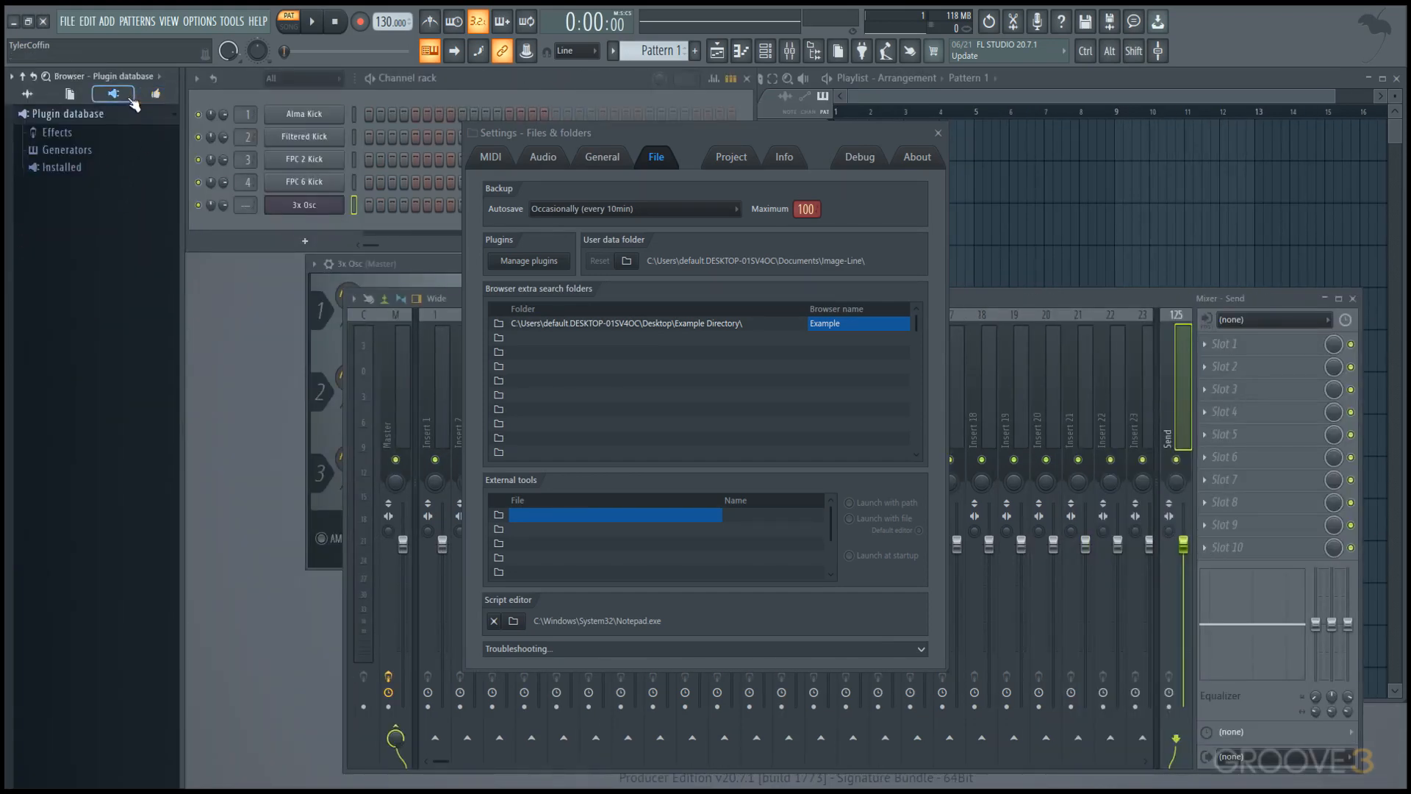
pyautogui.click(130, 95)
pyautogui.click(131, 95)
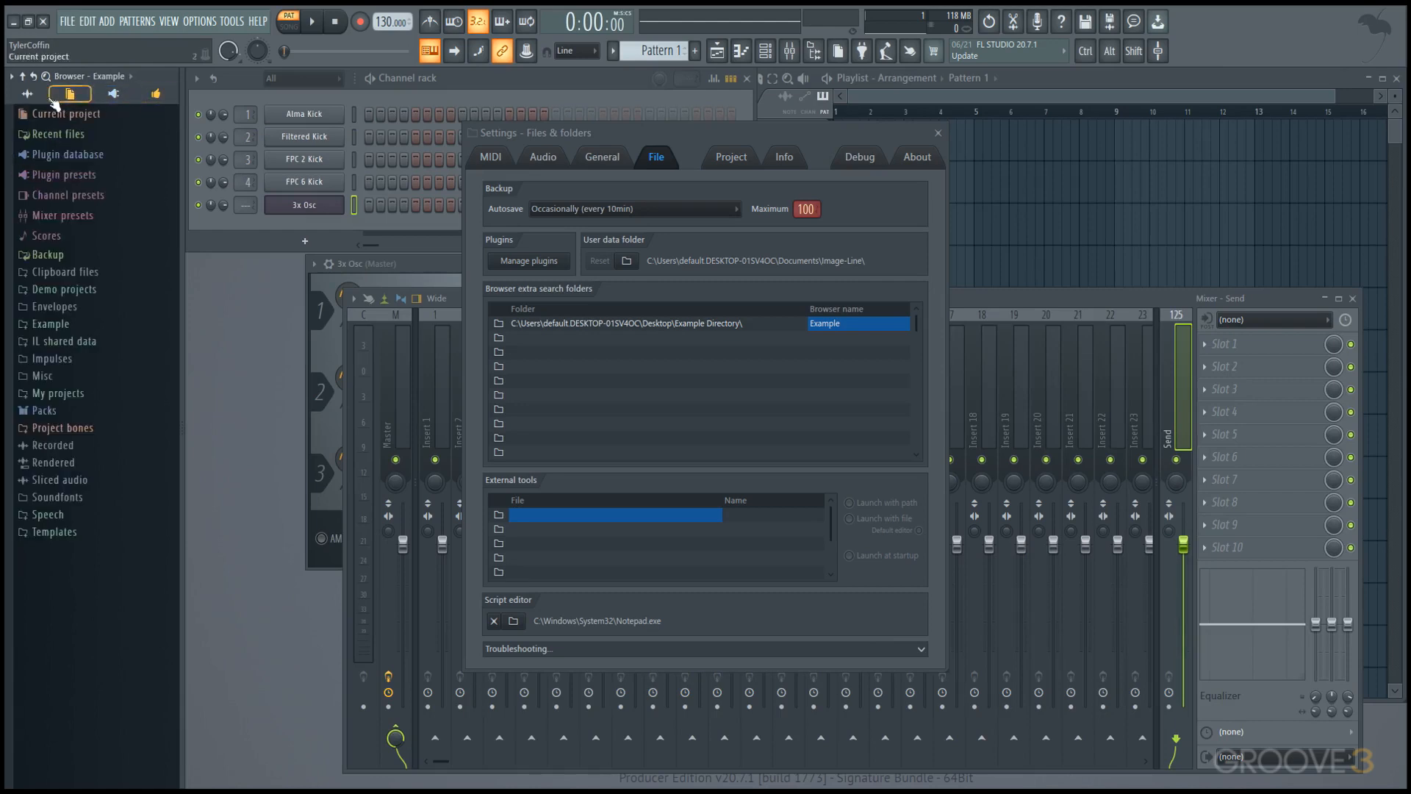
pyautogui.click(156, 94)
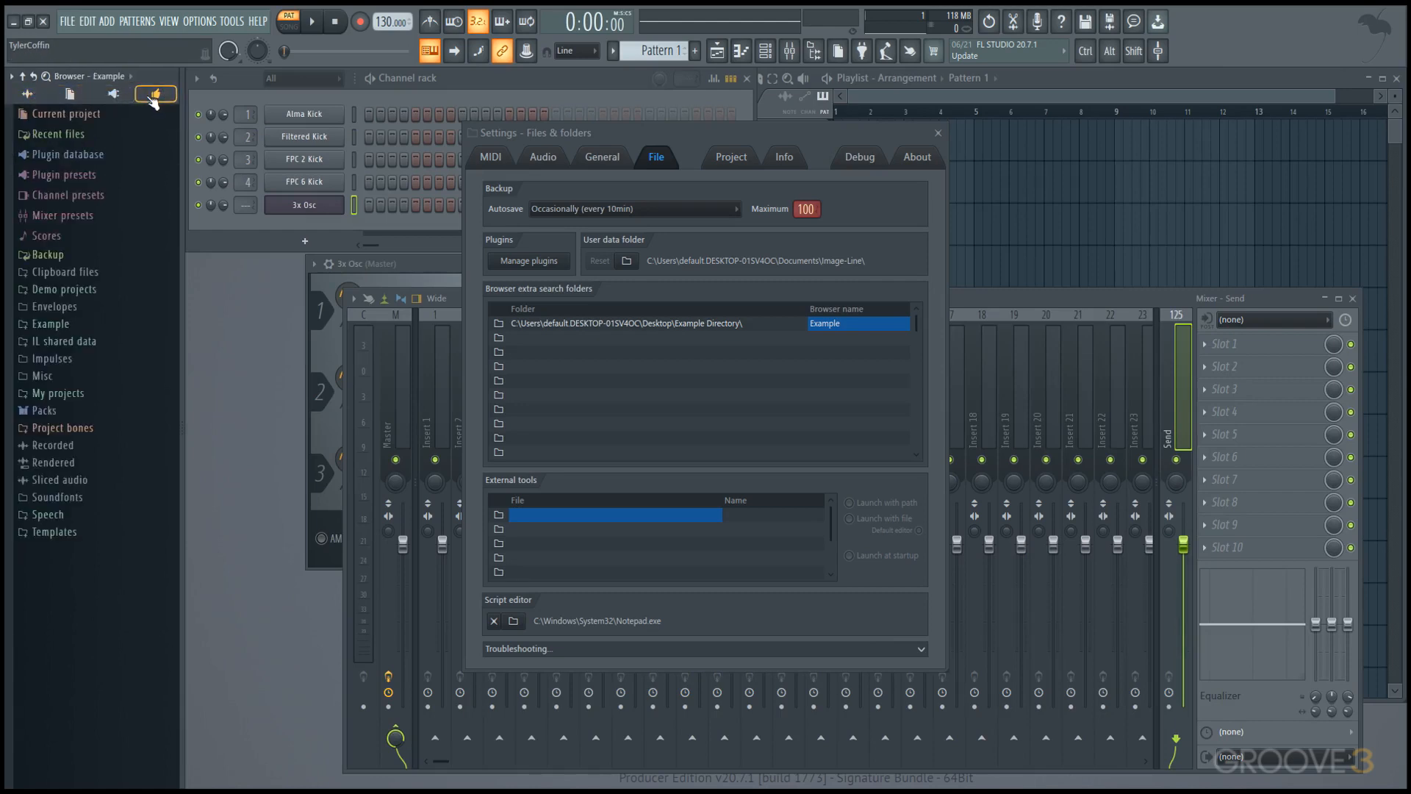
pyautogui.click(87, 329)
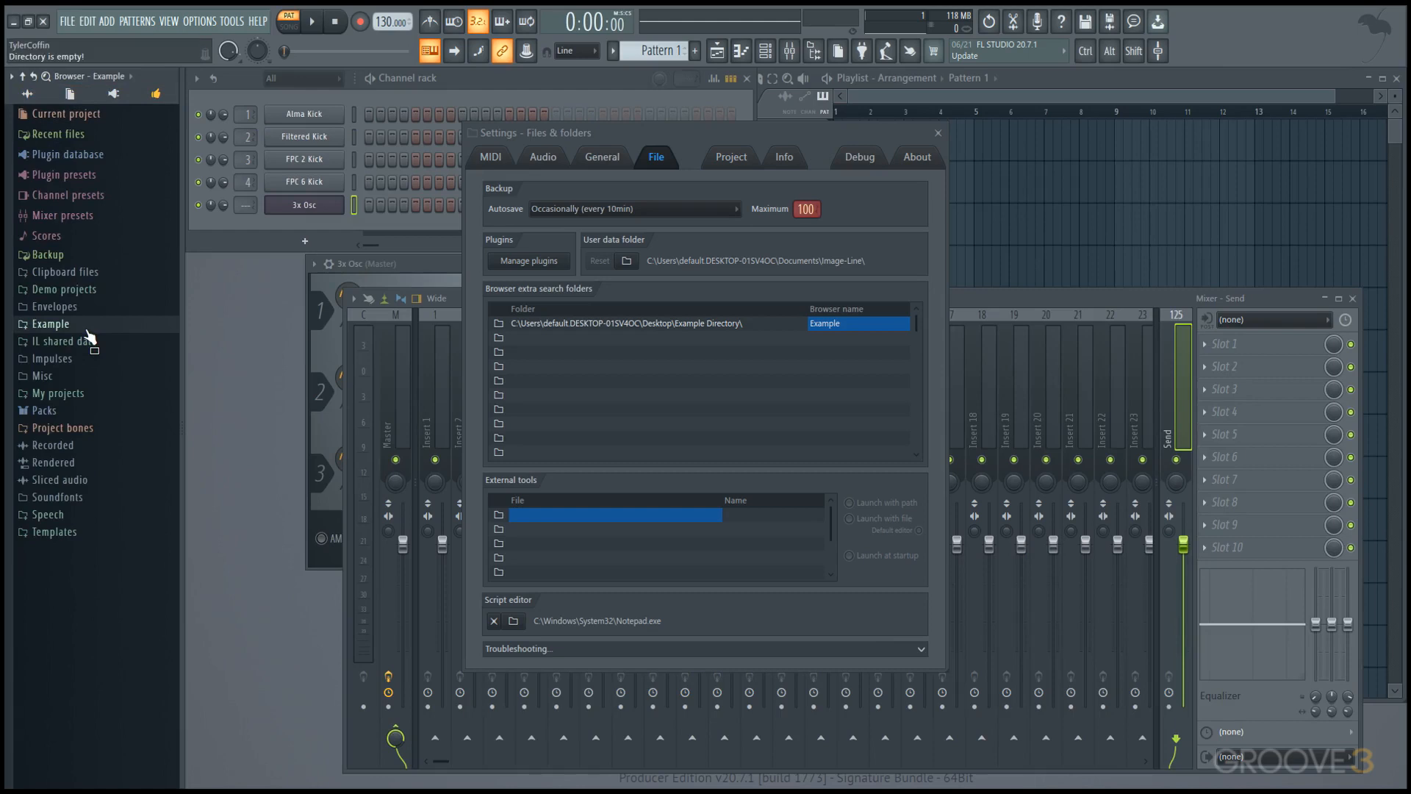
pyautogui.click(11, 76)
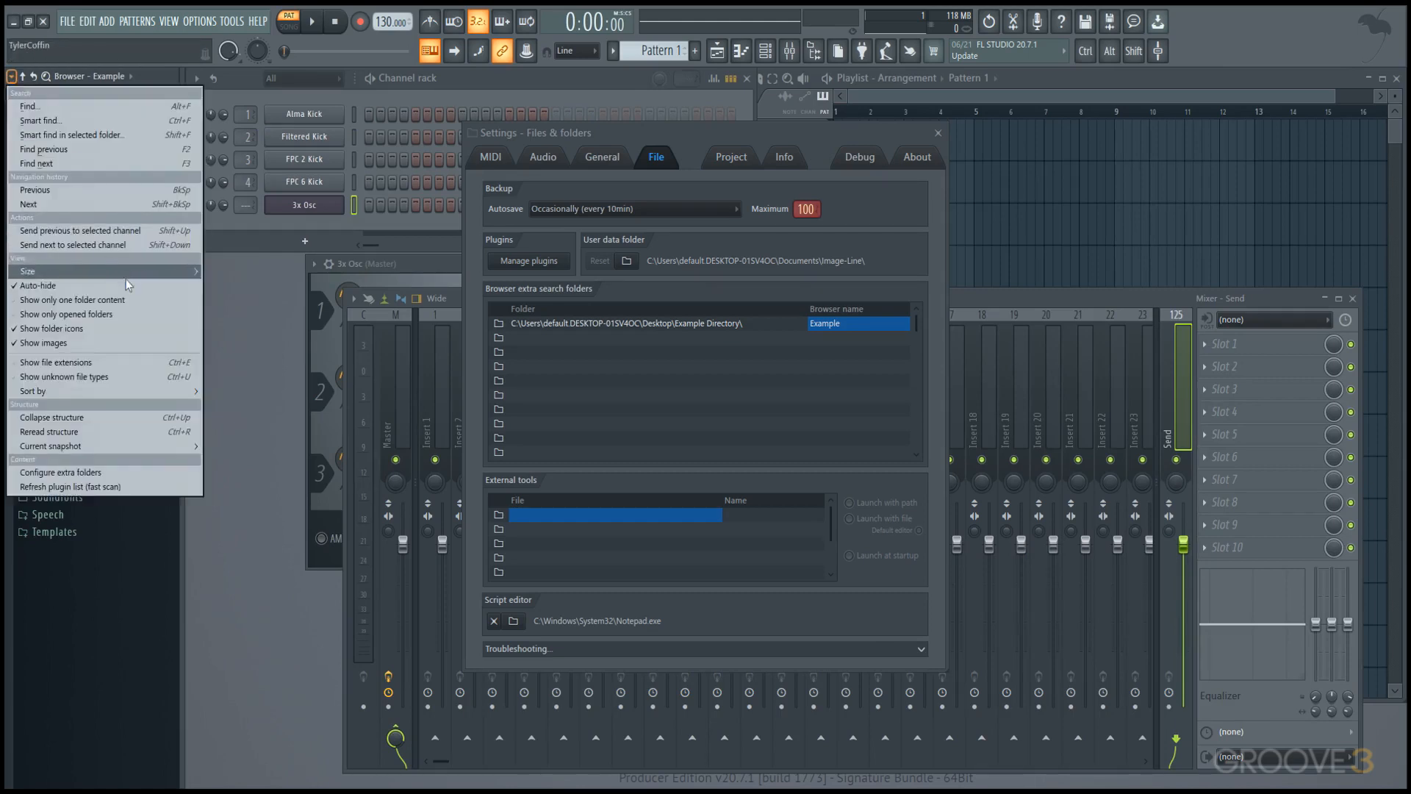
pyautogui.click(135, 320)
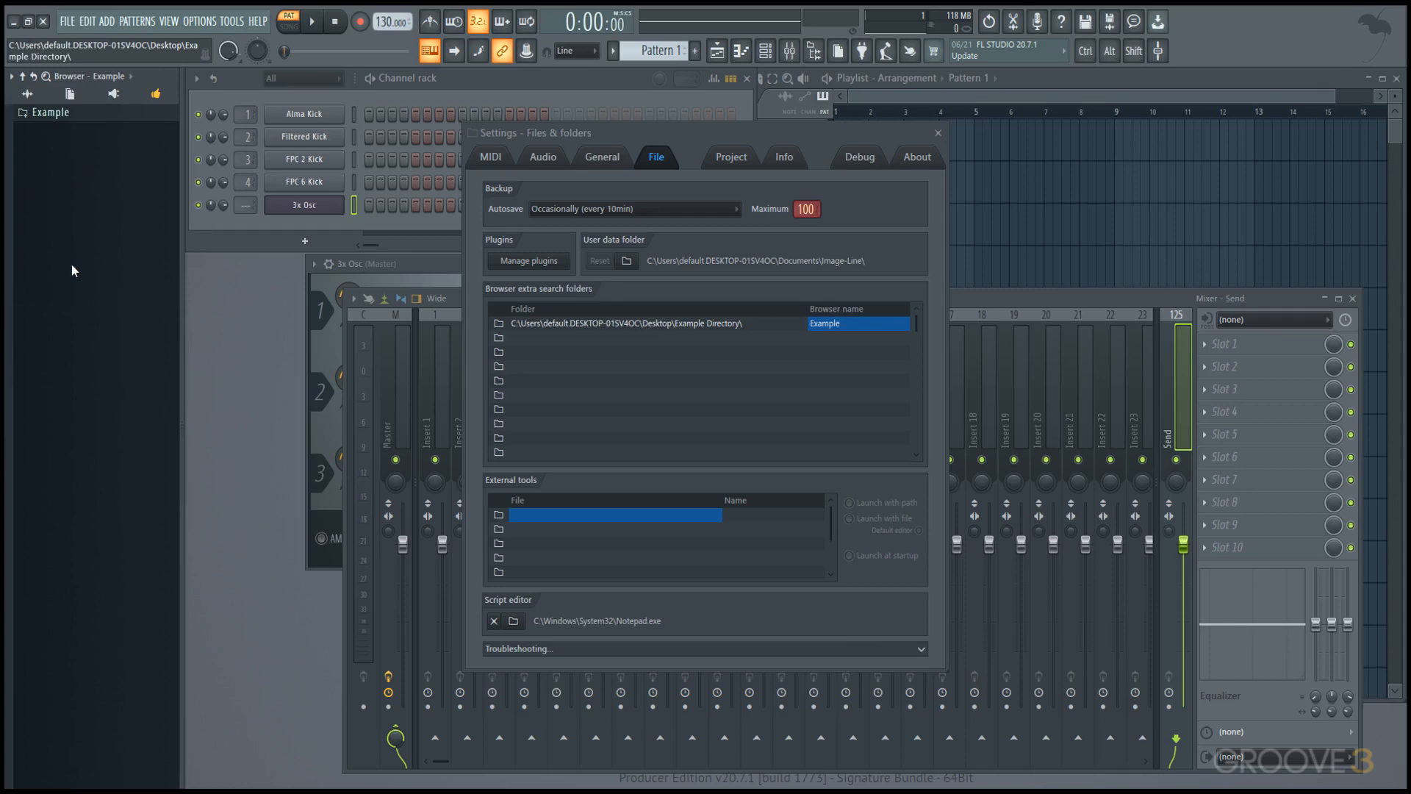
pyautogui.click(113, 93)
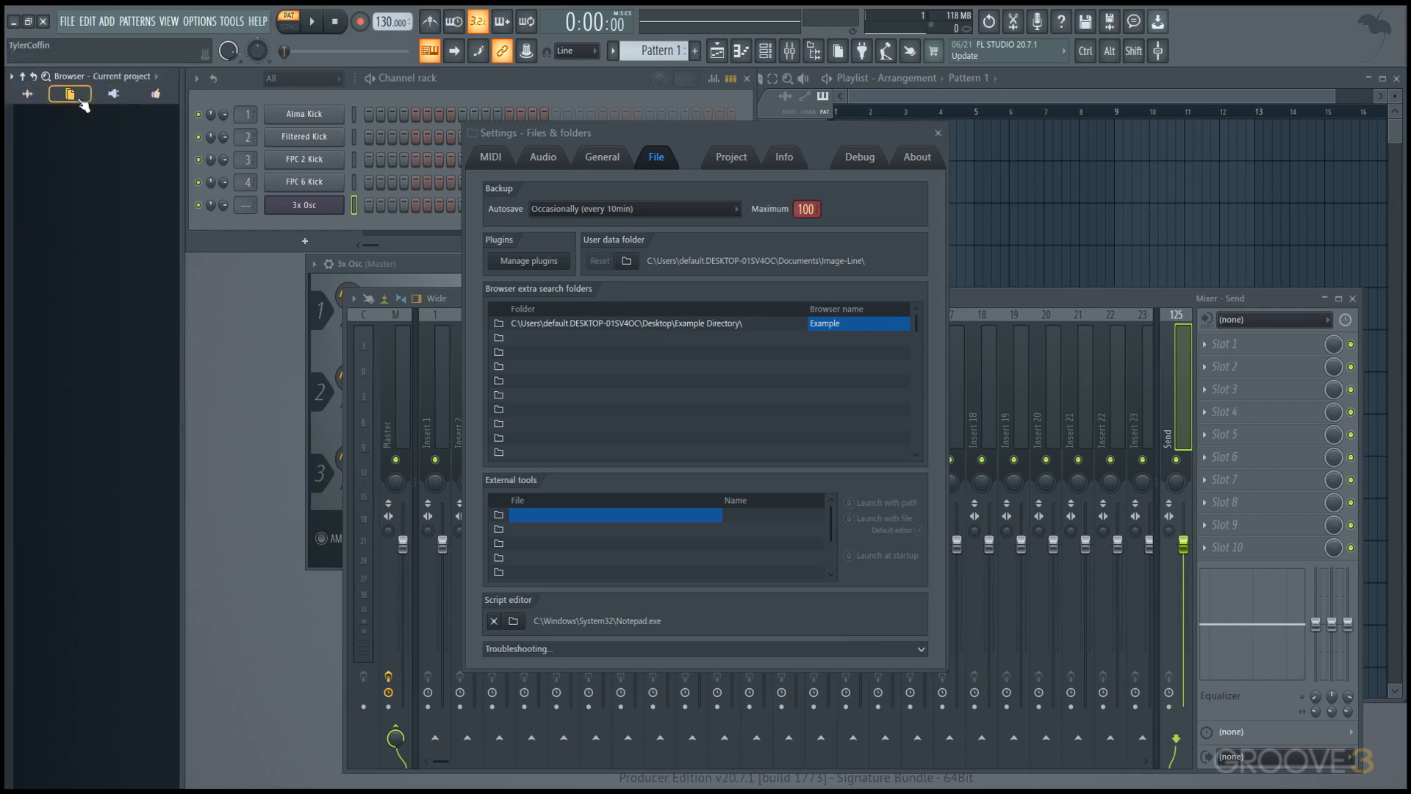
pyautogui.click(138, 95)
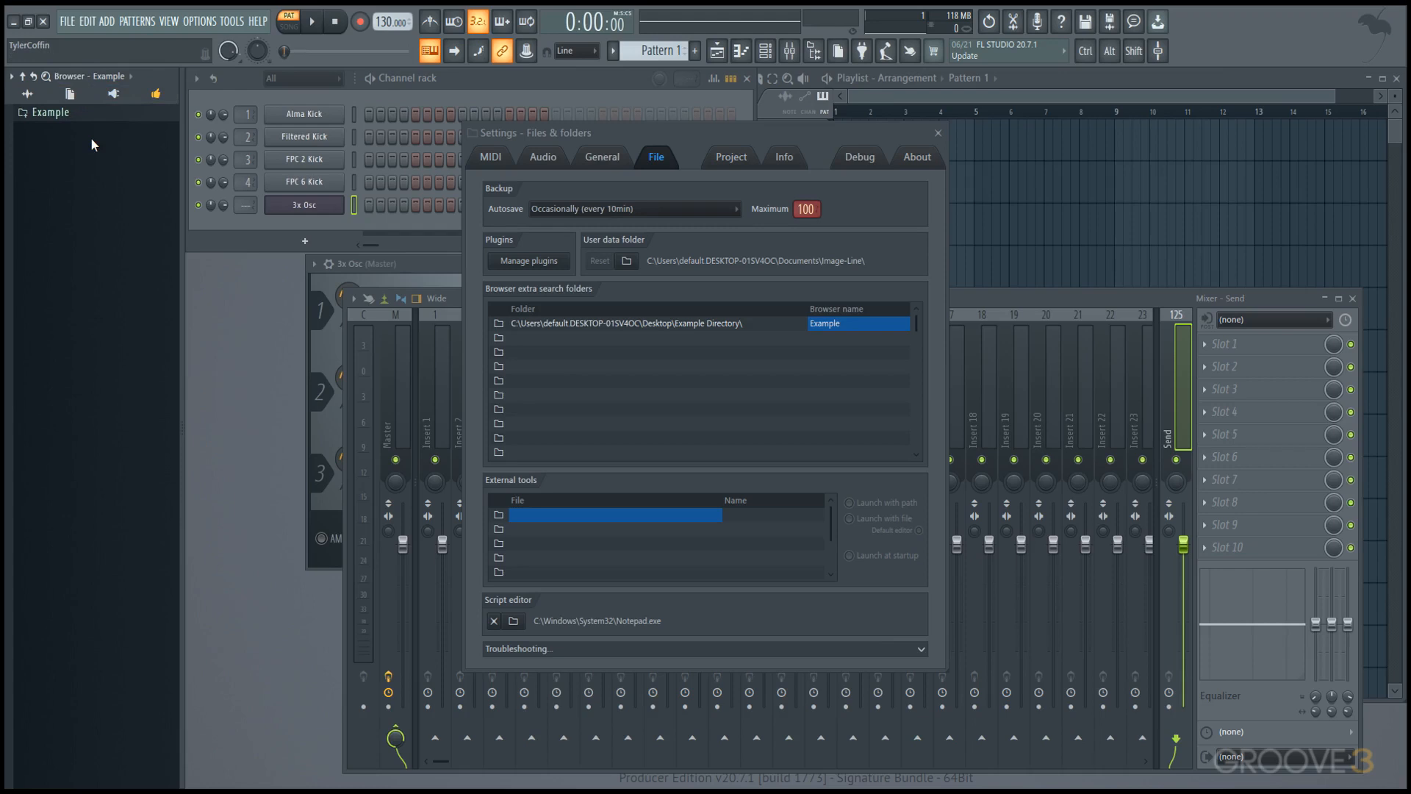
# Hide the Browser, close the Settings window and clear the workspace of all windows except the Channel rack.
pyautogui.hotkey('alt', 'F8')
pyautogui.click(938, 133)
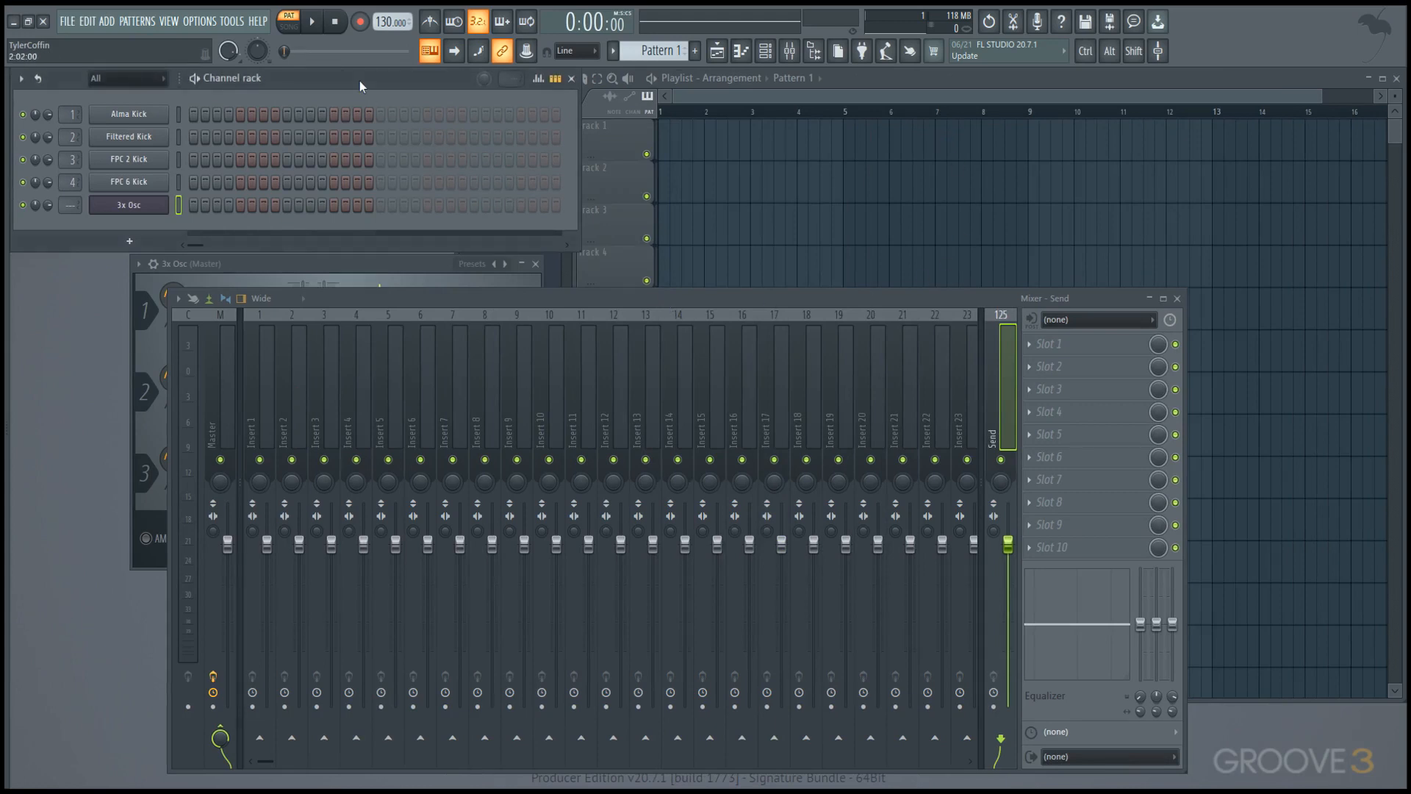
pyautogui.press('F12')
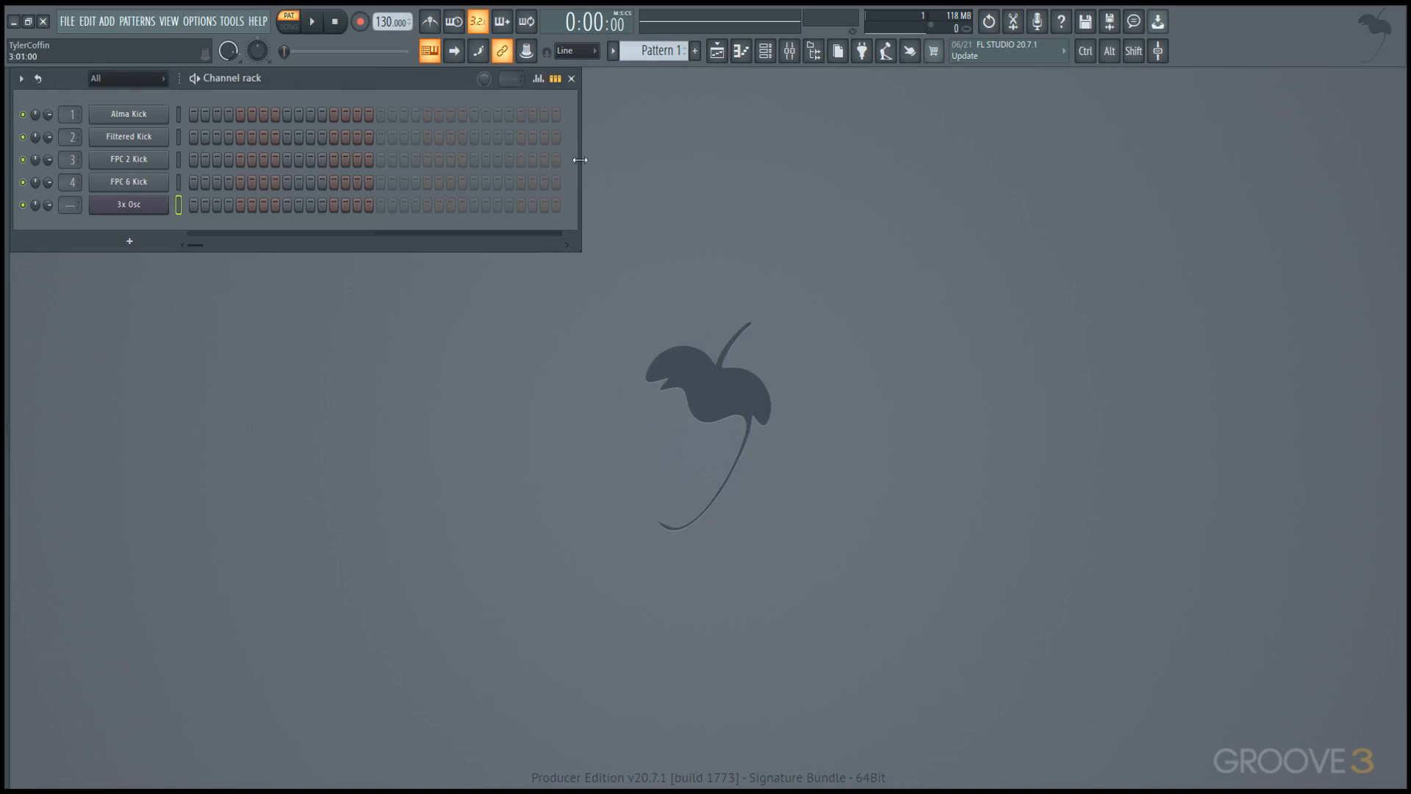
pyautogui.moveTo(580, 175)
pyautogui.mouseDown()
pyautogui.moveTo(865, 180)
pyautogui.moveTo(598, 196)
pyautogui.mouseUp()
# Put Alma Kick and Filtered Kick into a new filter group named asdf and display all channels again.
pyautogui.click(126, 79)
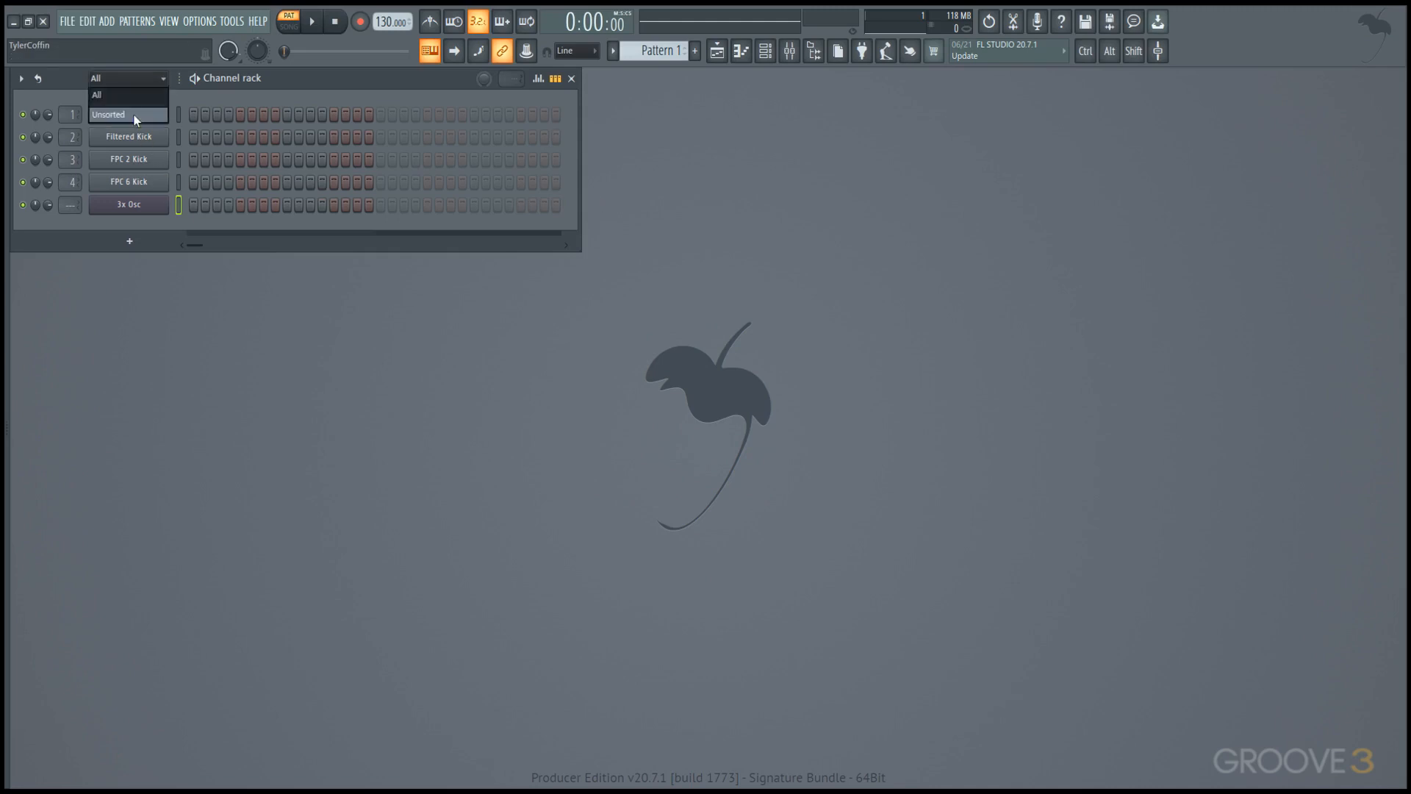
pyautogui.click(23, 80)
pyautogui.click(86, 210)
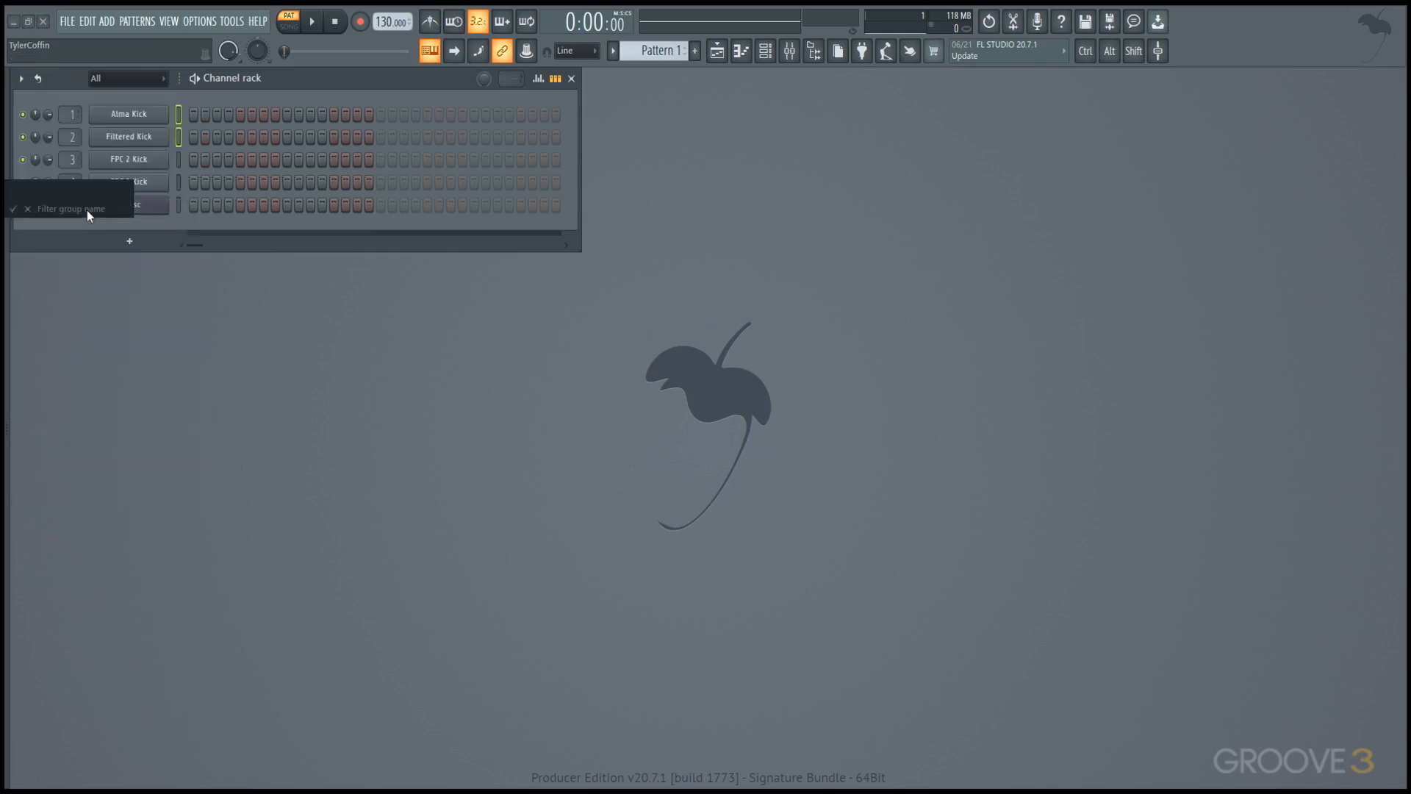
pyautogui.write('asdf')
pyautogui.press('Return')
pyautogui.click(139, 79)
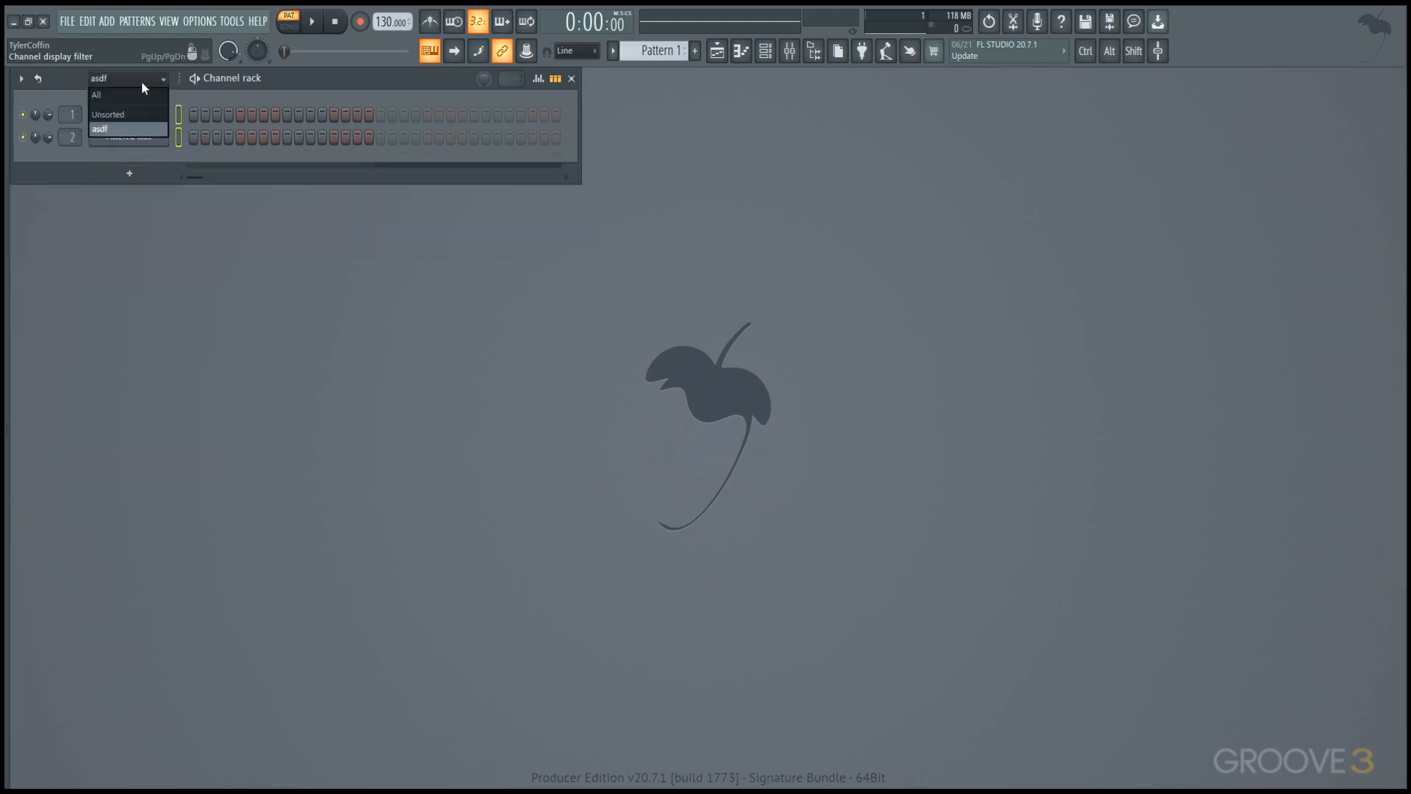
pyautogui.click(138, 94)
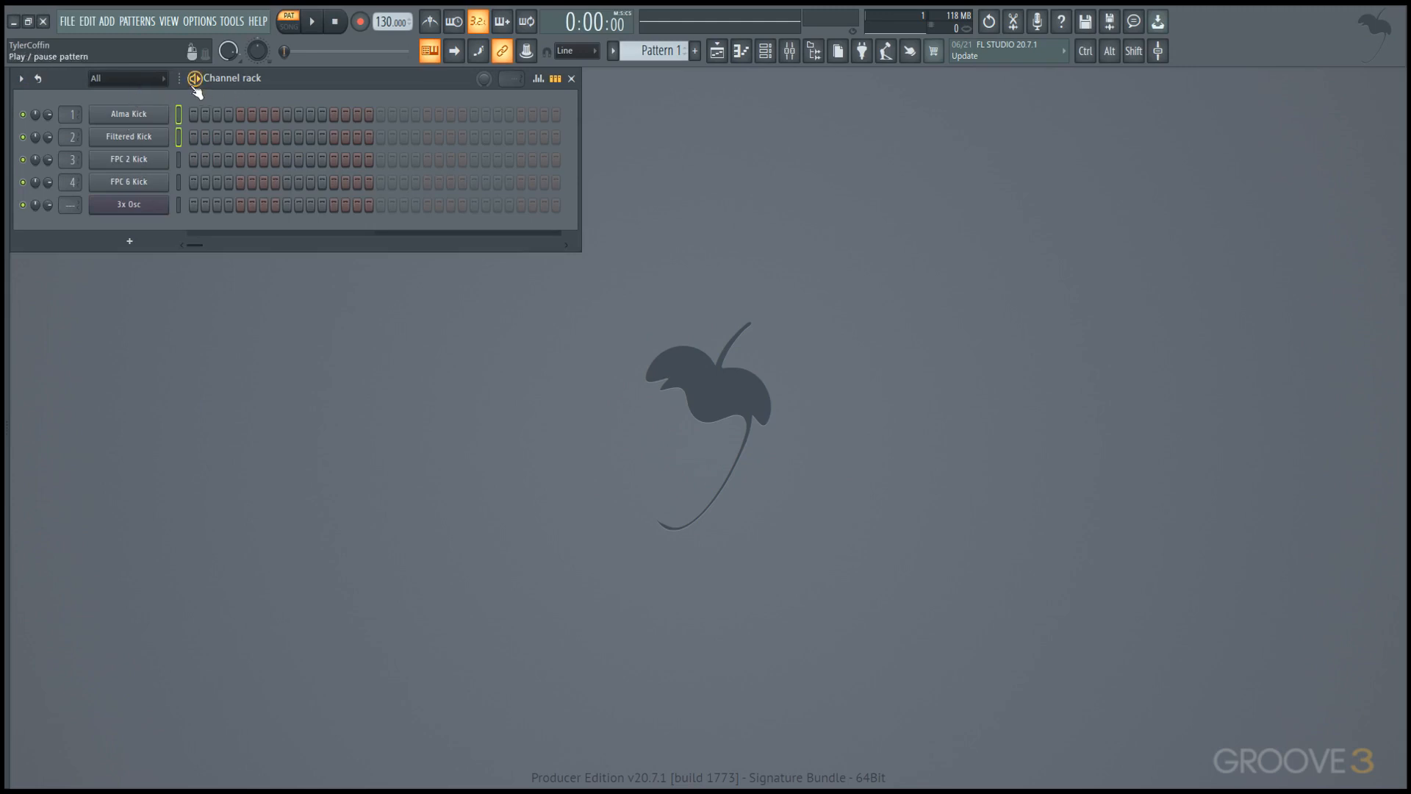
# Color FPC 2 Kick, FPC 6 Kick and 3x Osc with a gradient starting in purple, and widen the channel buttons.
pyautogui.moveTo(177, 199); pyautogui.dragTo(175, 161)
pyautogui.click(21, 78)
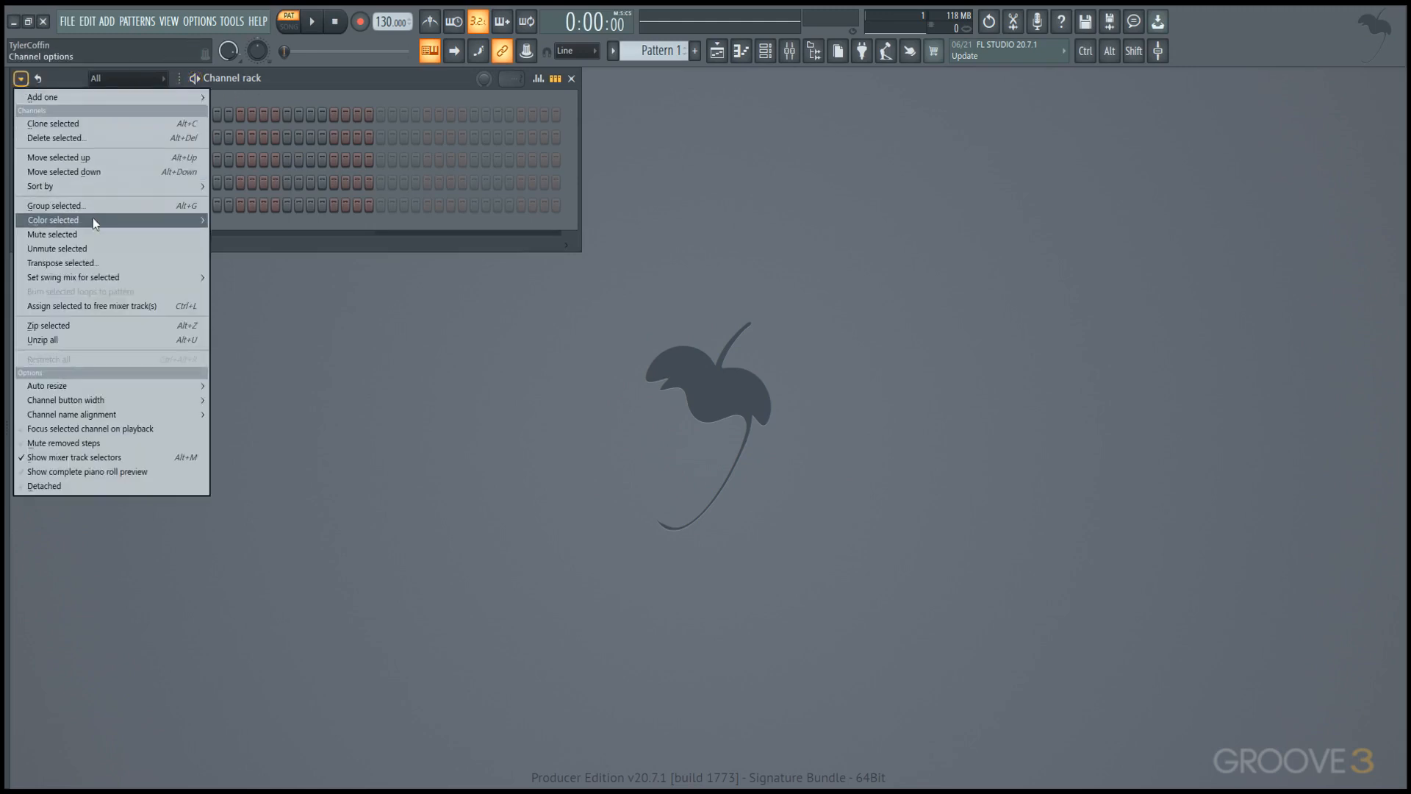
pyautogui.moveTo(92, 218)
pyautogui.click(235, 220)
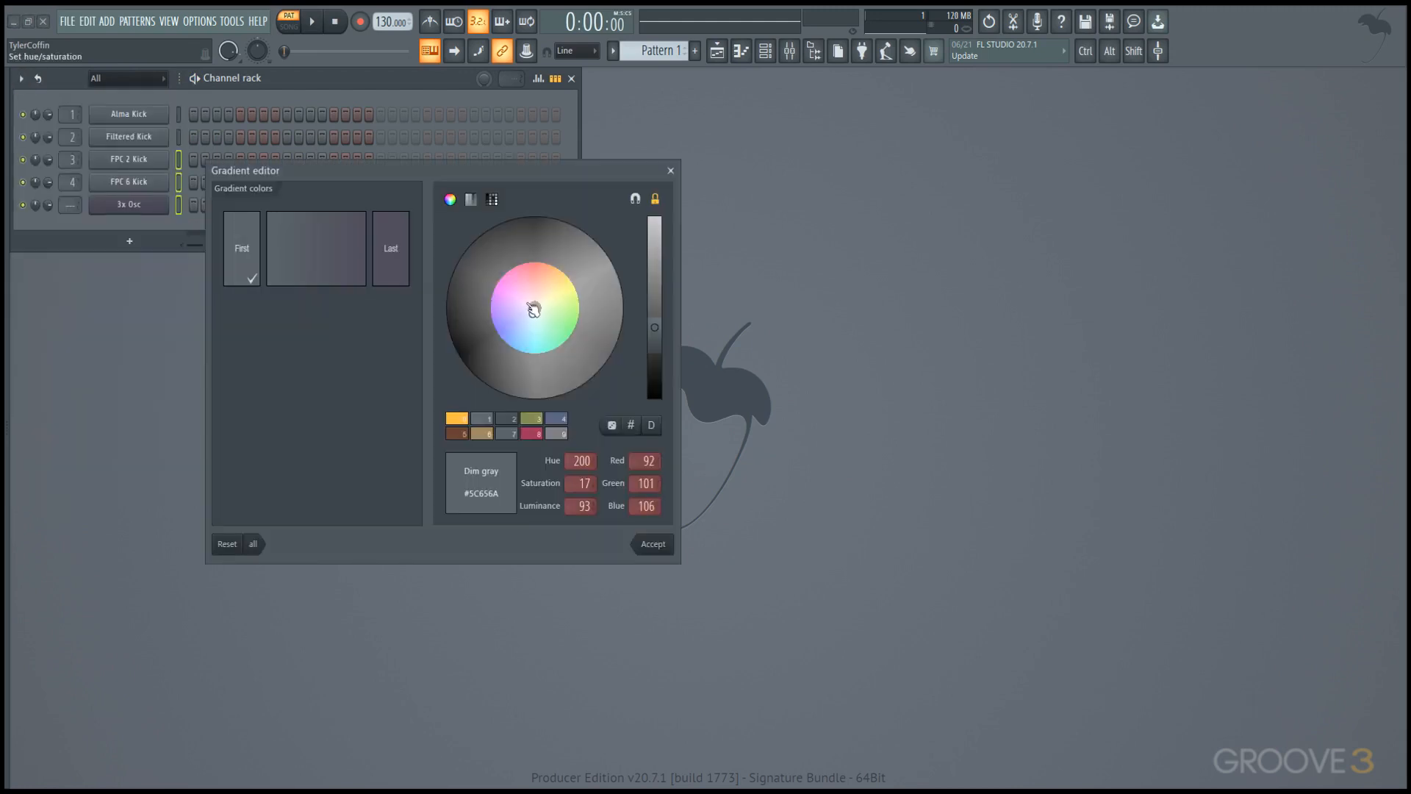
pyautogui.click(542, 327)
pyautogui.click(652, 543)
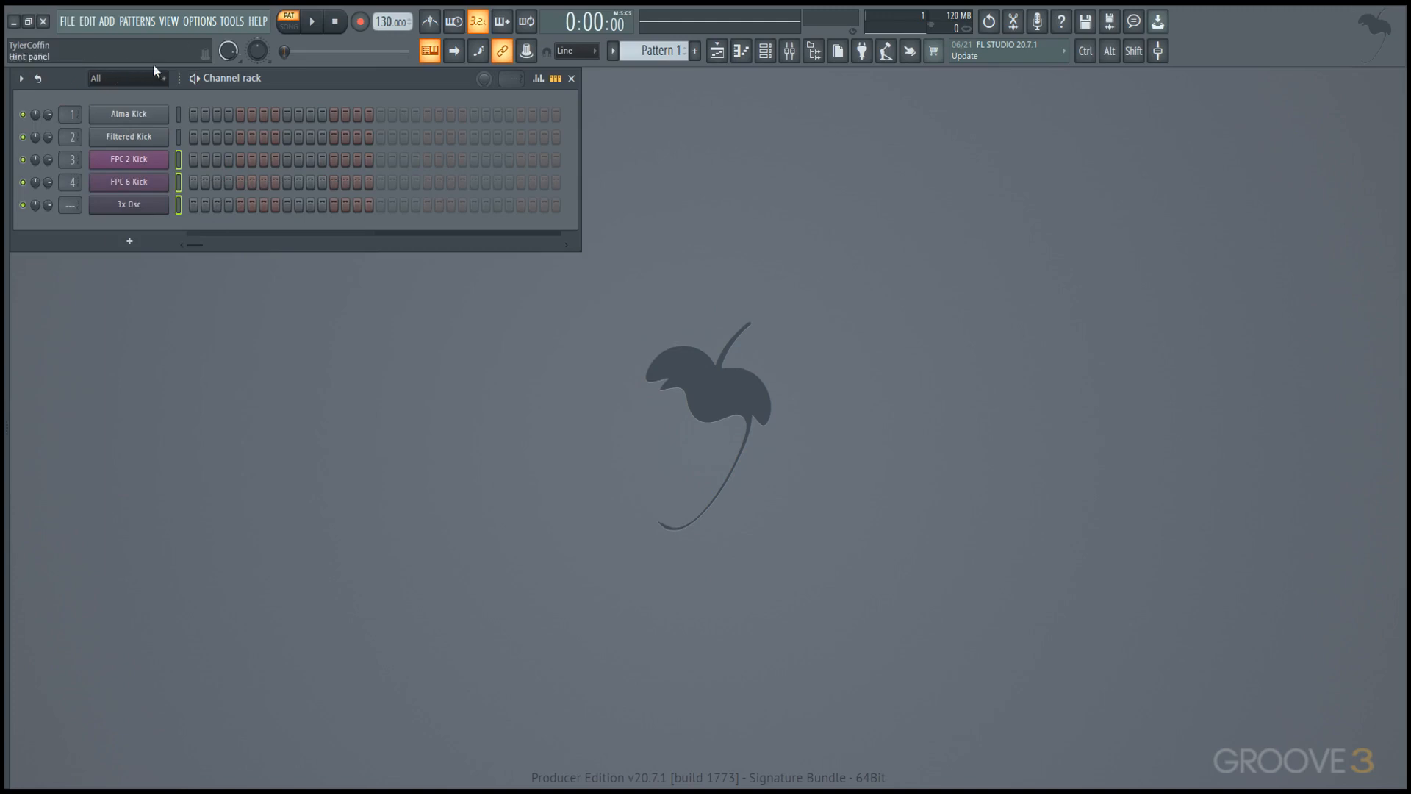
pyautogui.moveTo(182, 78); pyautogui.dragTo(225, 80)
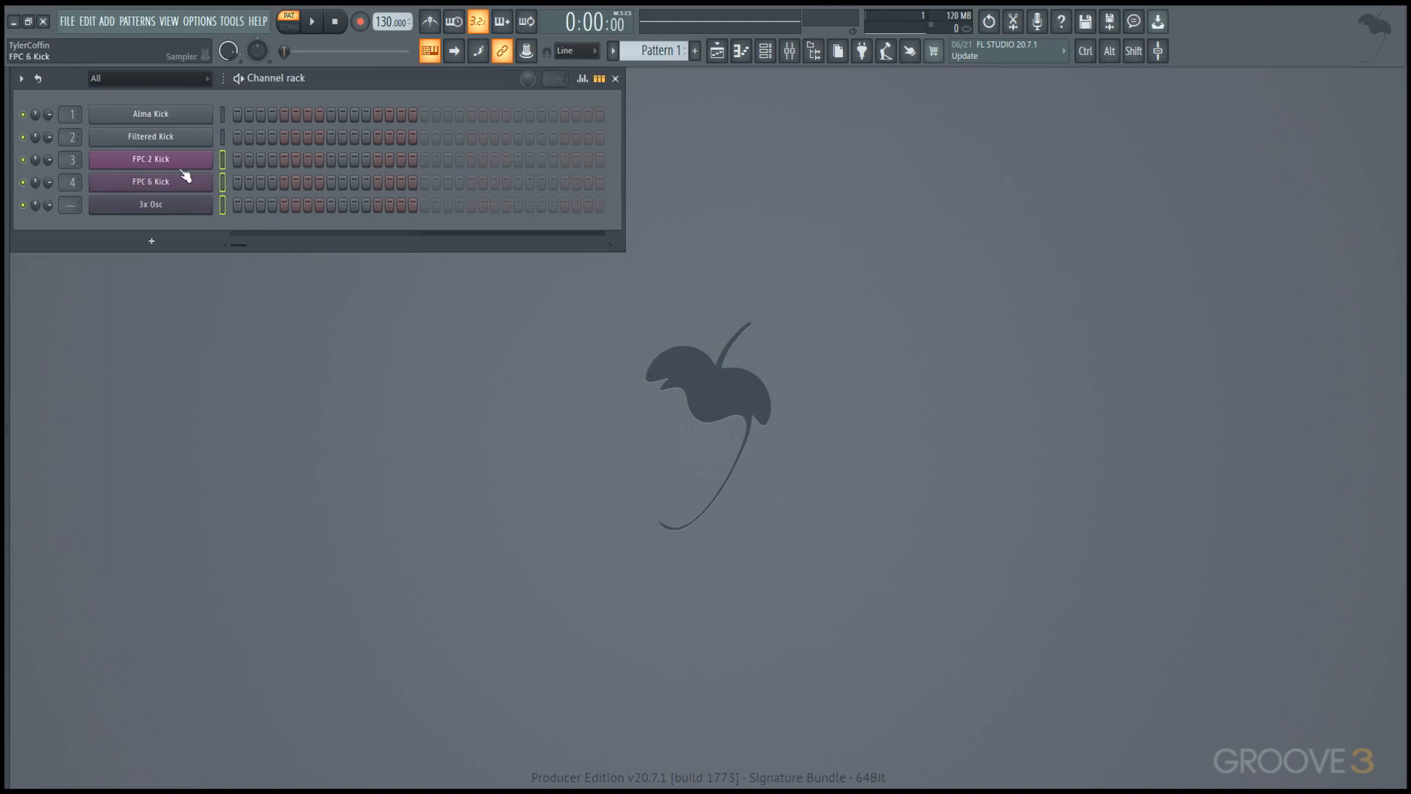
# Show the Mixer and enlarge it to fill the full workspace width and nearly all the space below the Channel rack.
pyautogui.click(790, 51)
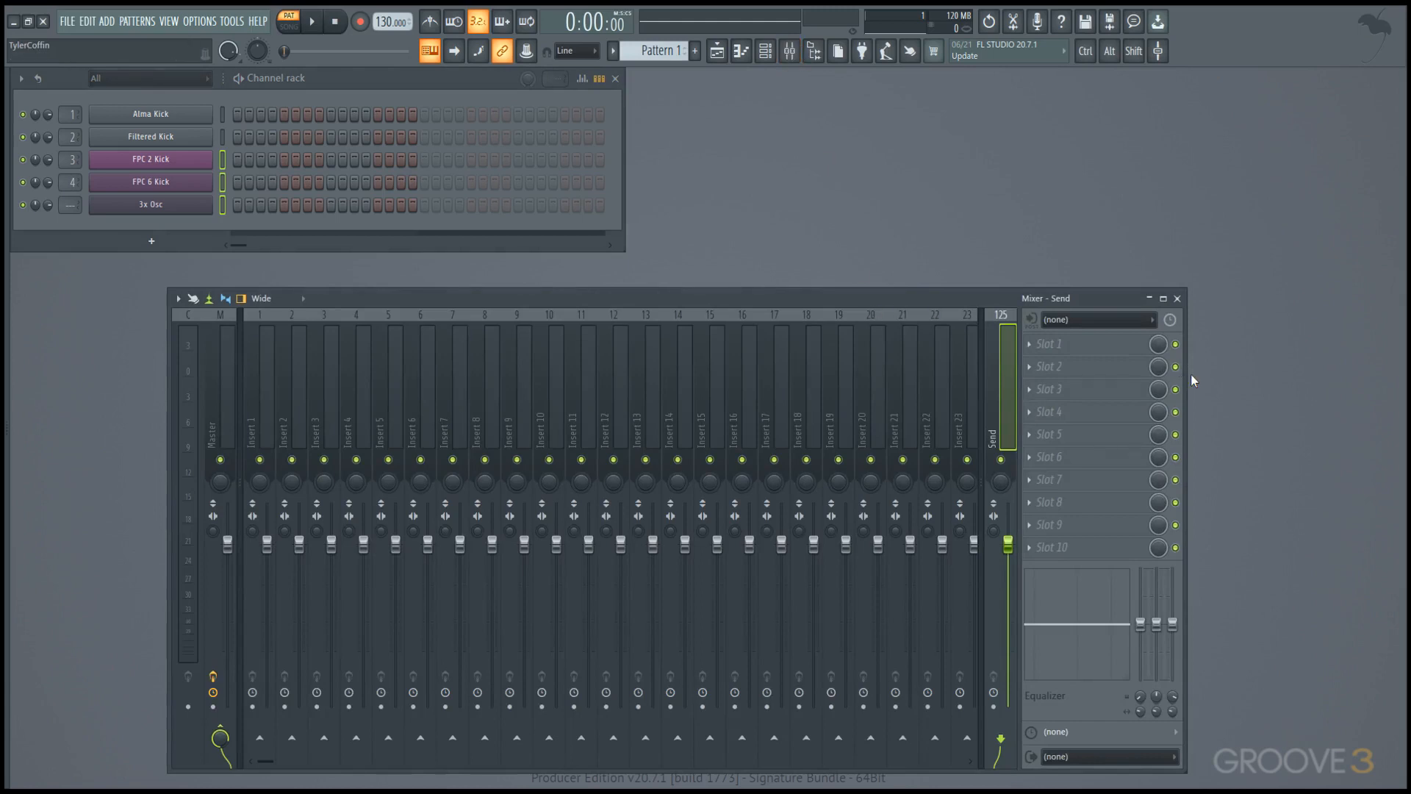
pyautogui.moveTo(1187, 377); pyautogui.dragTo(1405, 377)
pyautogui.moveTo(1076, 771); pyautogui.dragTo(1075, 788)
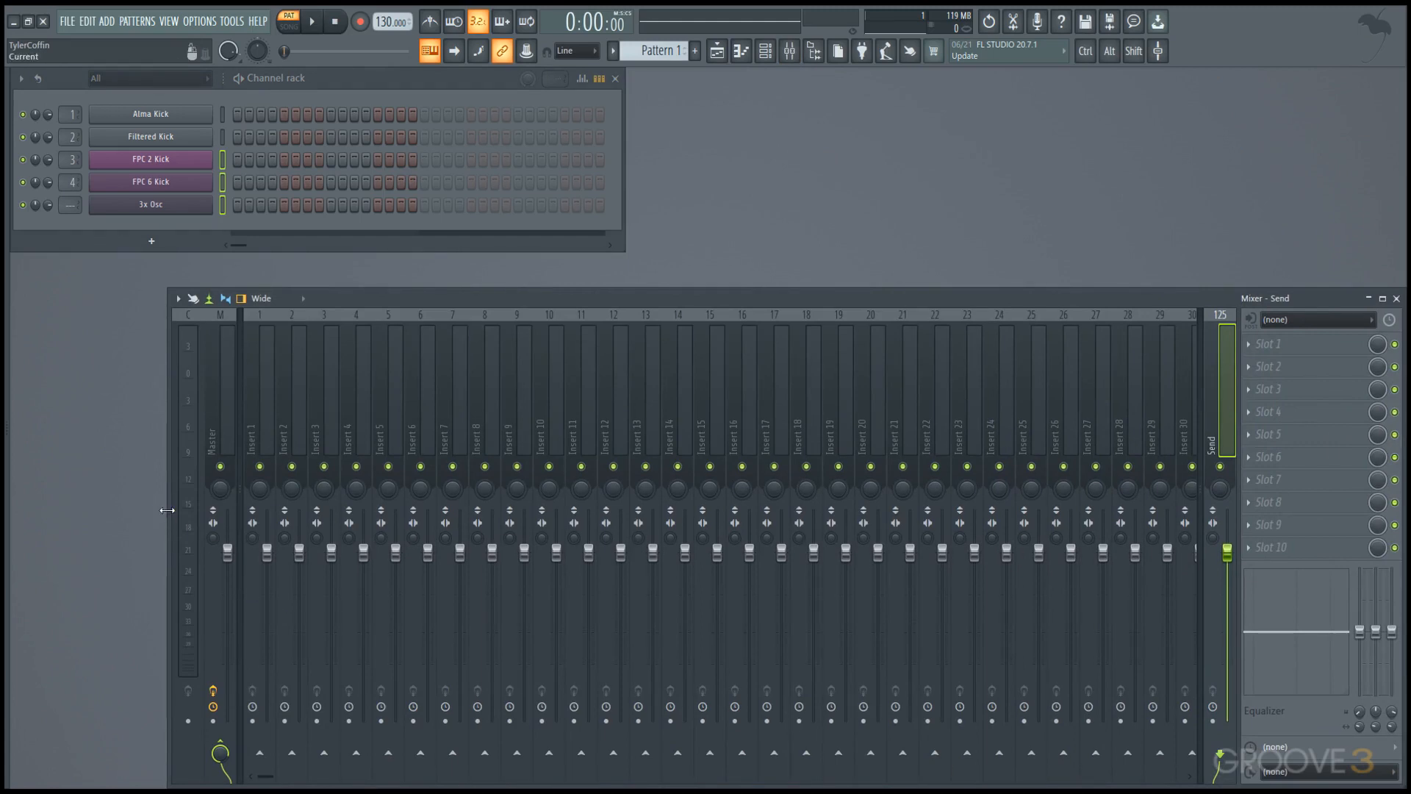
pyautogui.moveTo(166, 510); pyautogui.dragTo(10, 529)
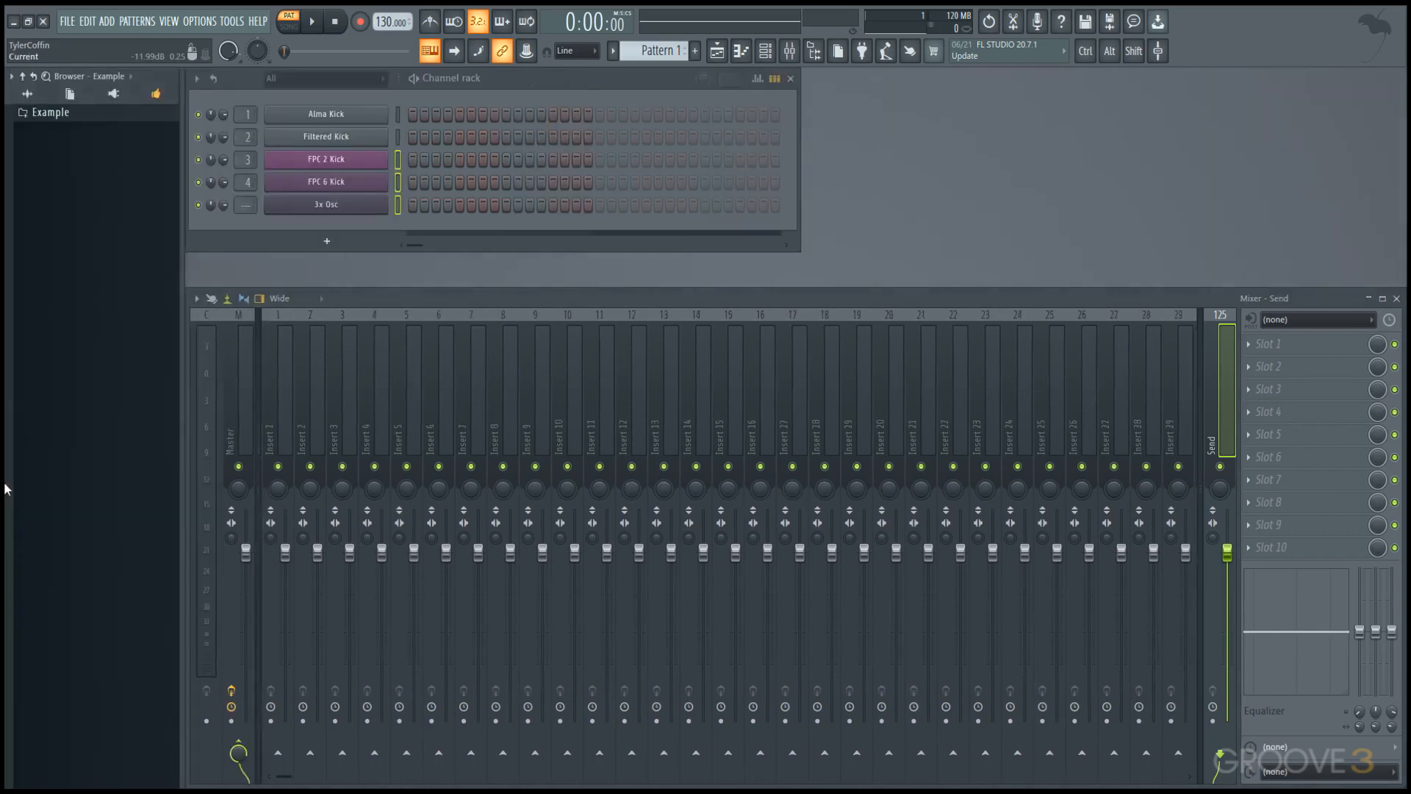
pyautogui.moveTo(9, 445)
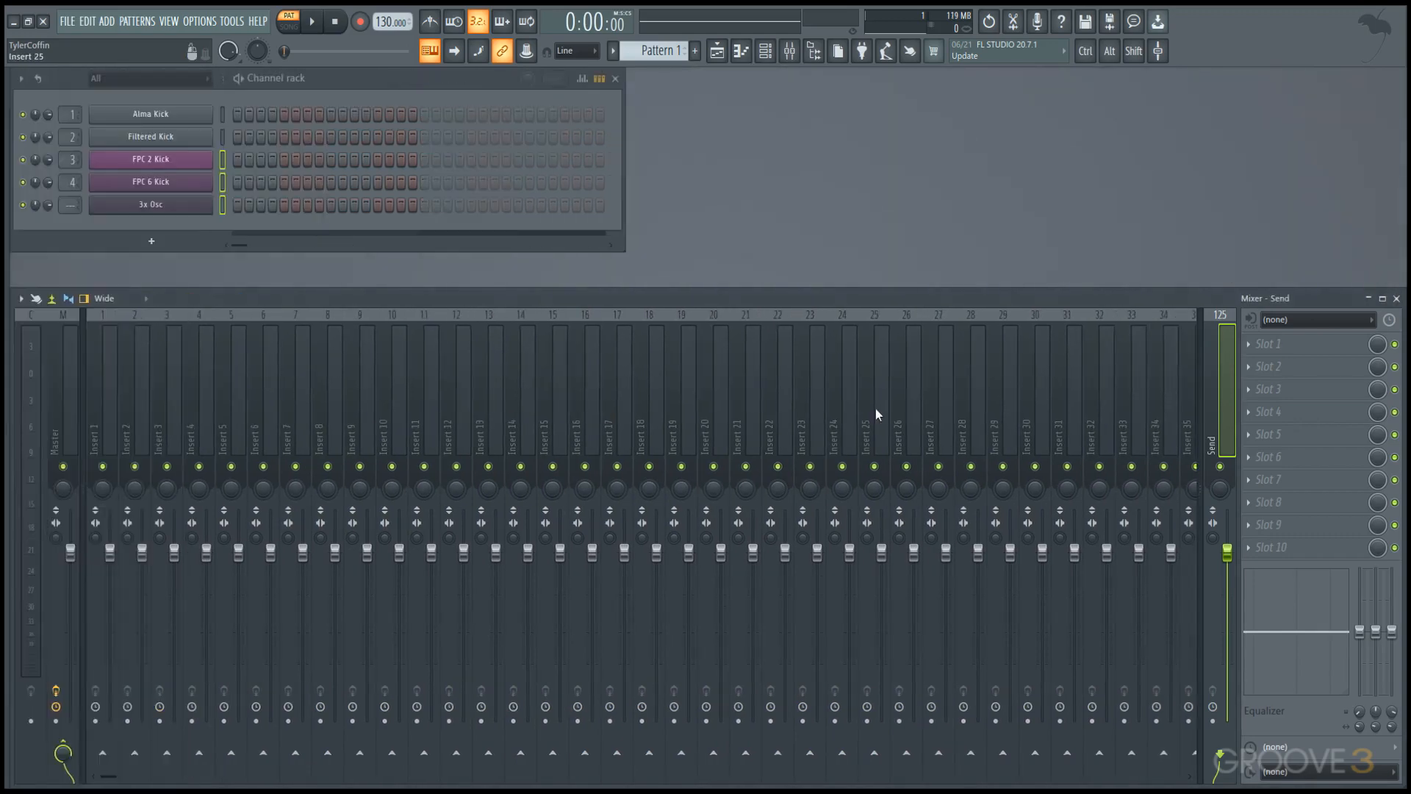
pyautogui.moveTo(885, 290); pyautogui.dragTo(892, 269)
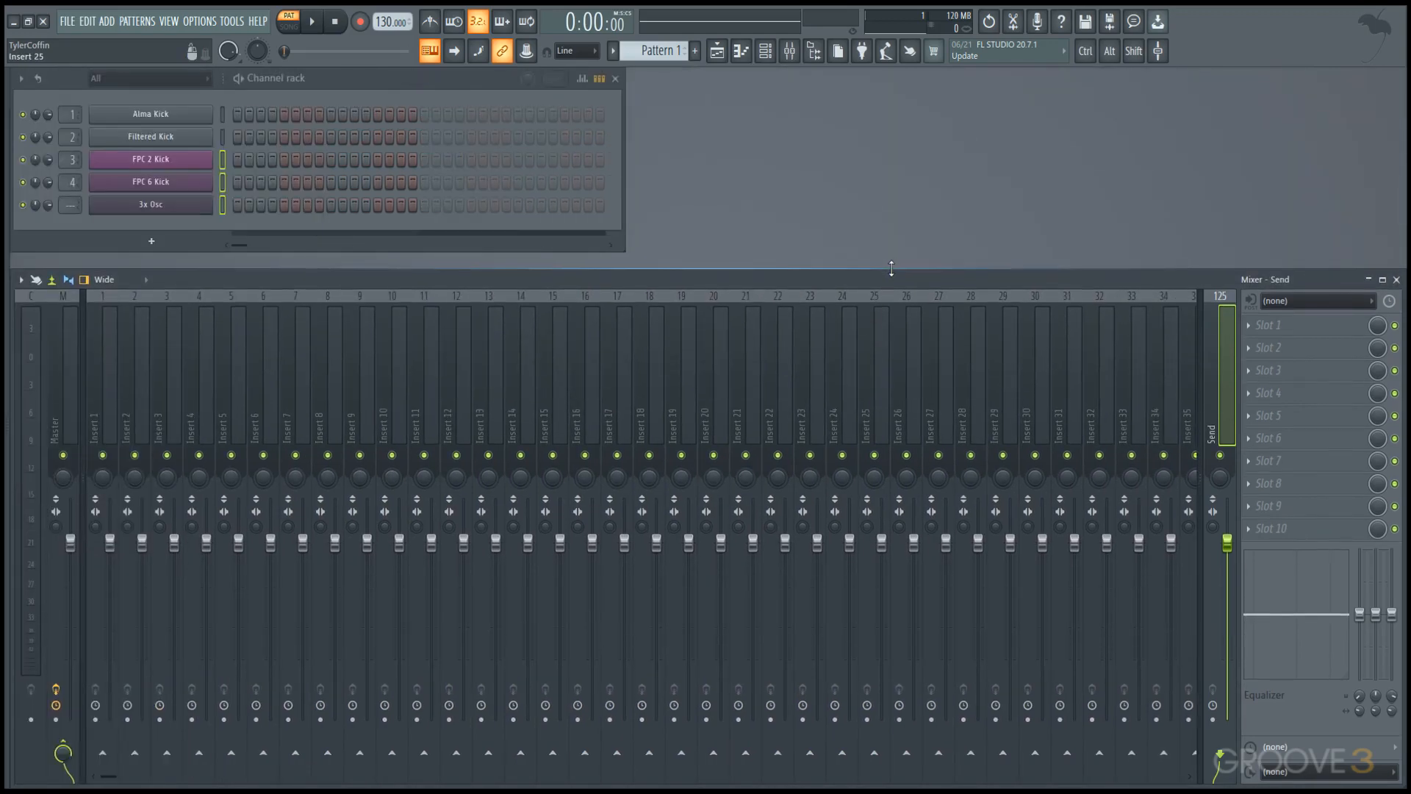
# Add an Ogun channel to the Channel rack.
pyautogui.click(149, 238)
pyautogui.click(147, 236)
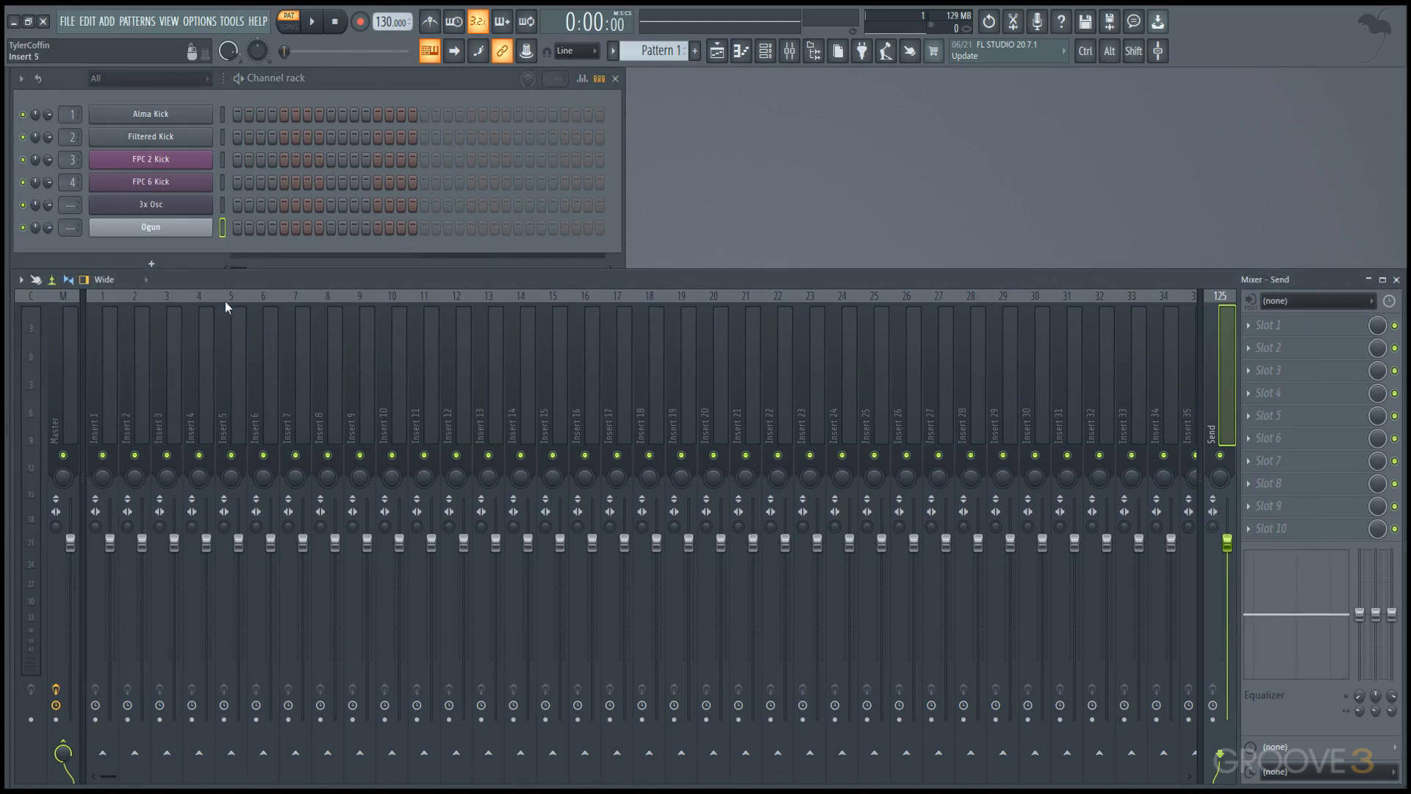
# Compare the Mixer's Compact 2 and Compact layouts, return to Compact 2, and select insert track 43.
pyautogui.click(107, 280)
pyautogui.click(116, 304)
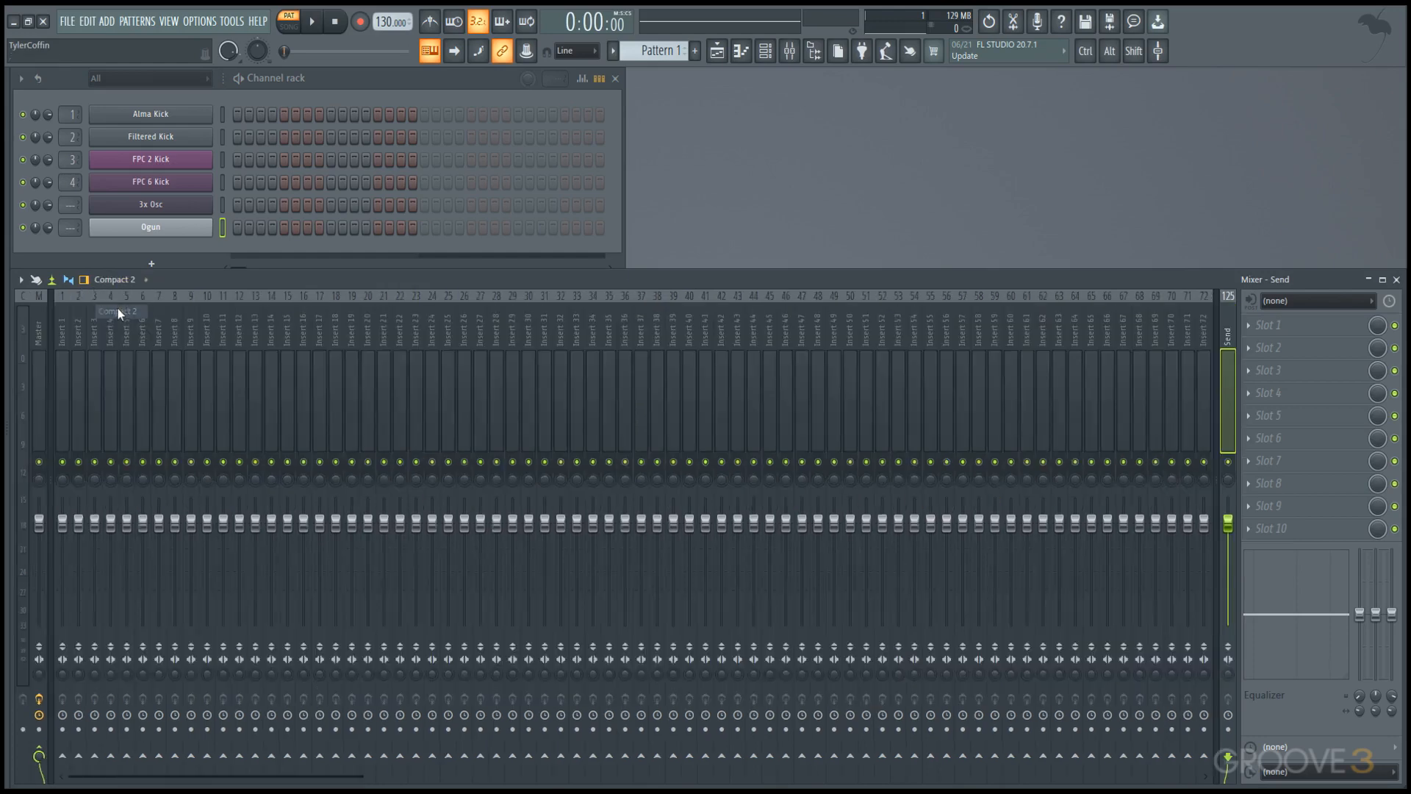
pyautogui.click(128, 279)
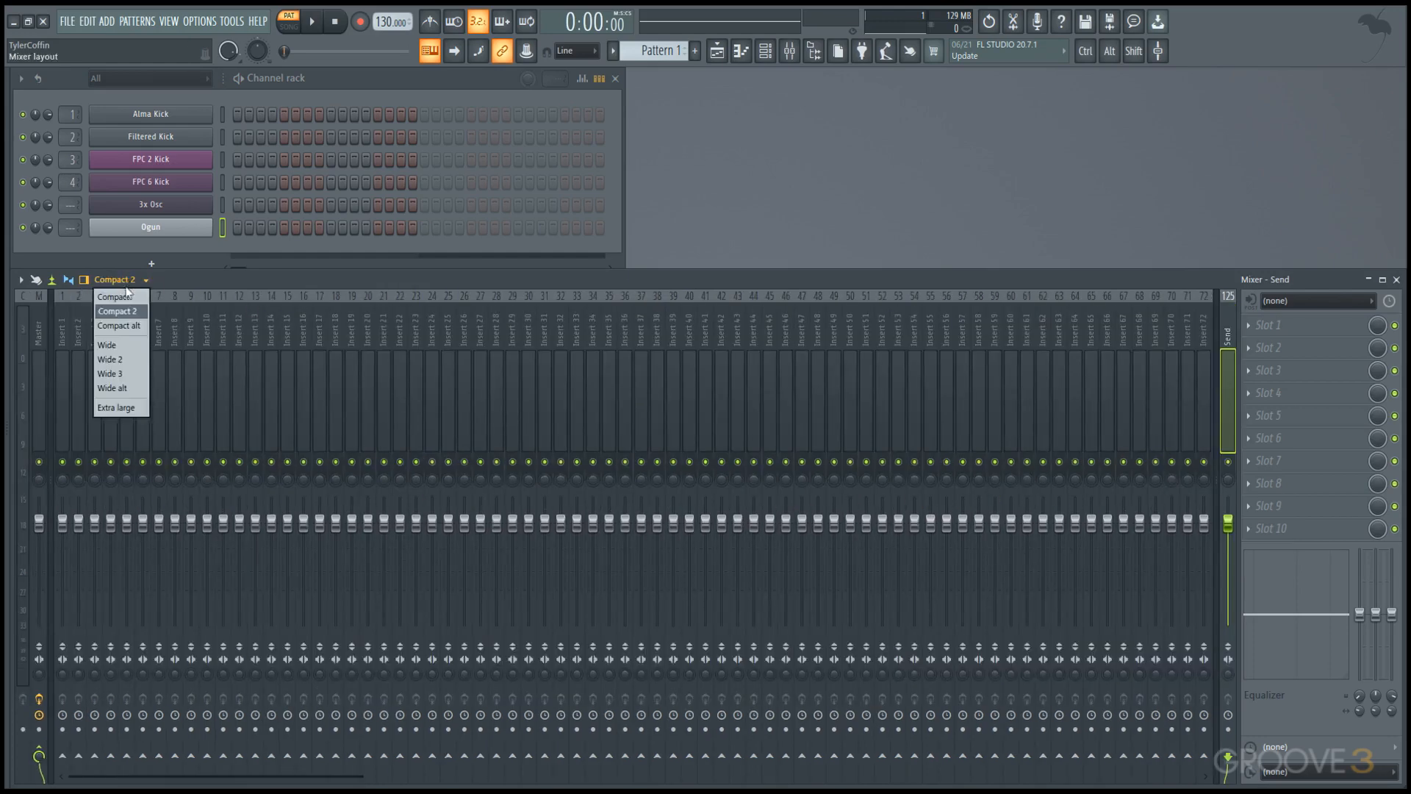
pyautogui.click(128, 298)
pyautogui.click(118, 279)
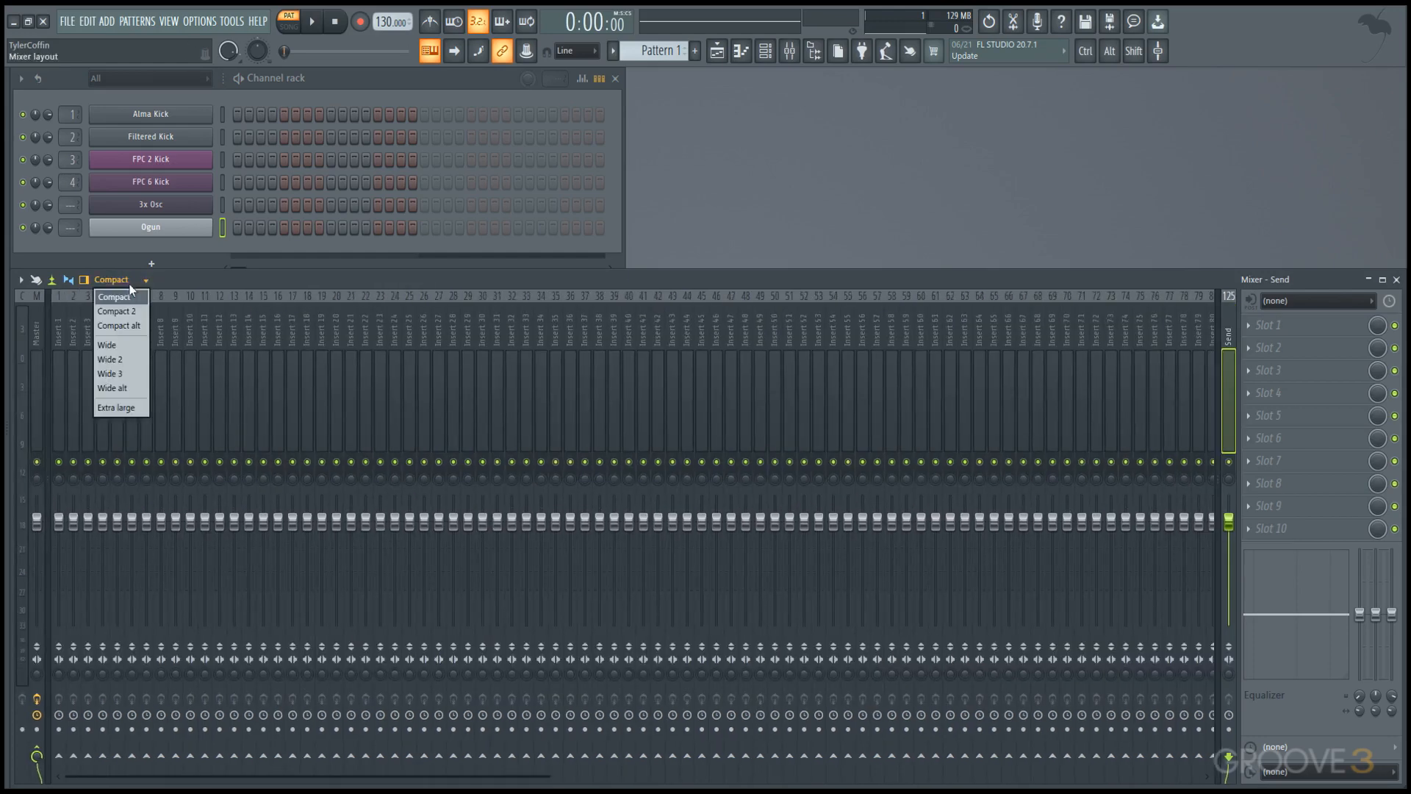
pyautogui.click(126, 313)
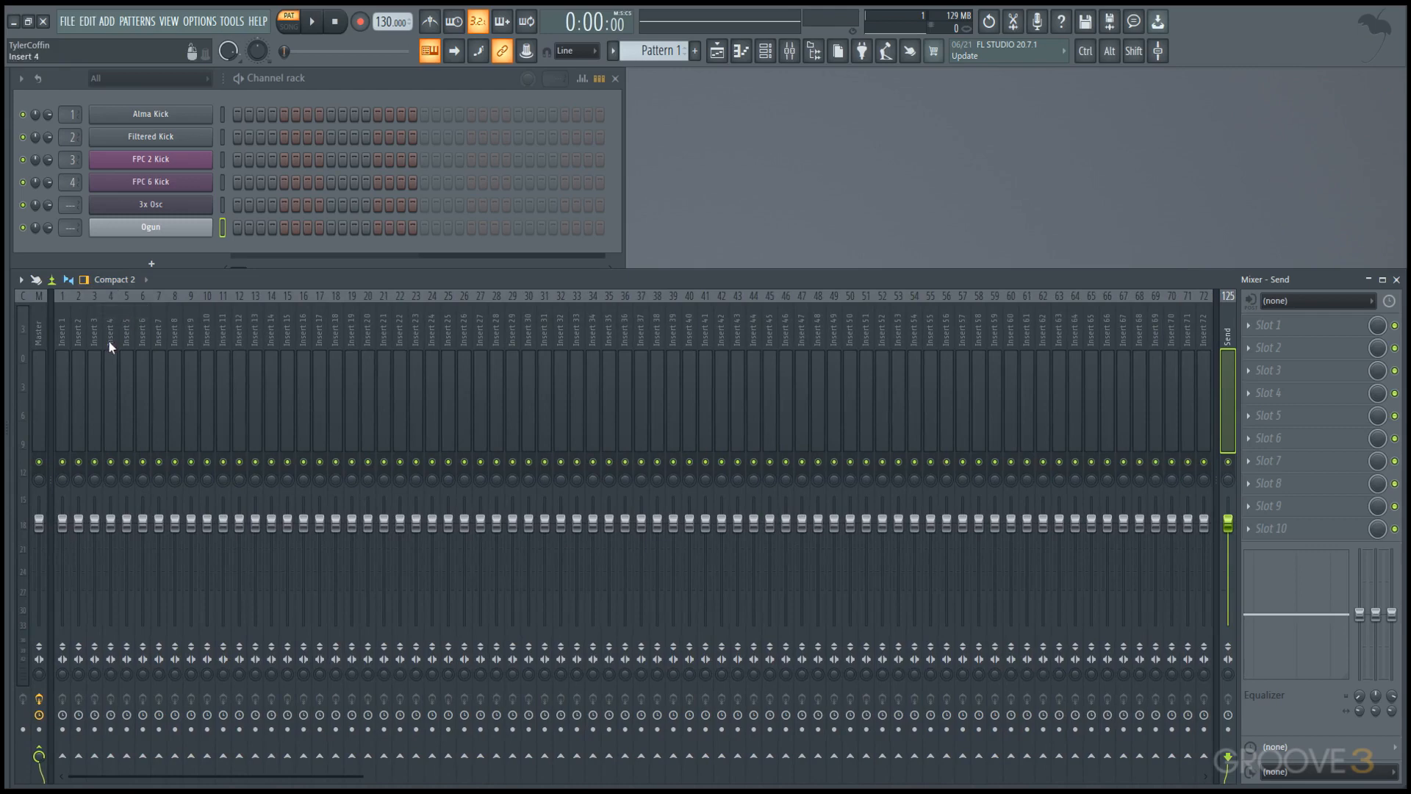
pyautogui.moveTo(159, 367); pyautogui.dragTo(732, 380)
# Try the Wide layout for the Mixer, select insert track 10, and change the layout to Wide 2.
pyautogui.click(114, 279)
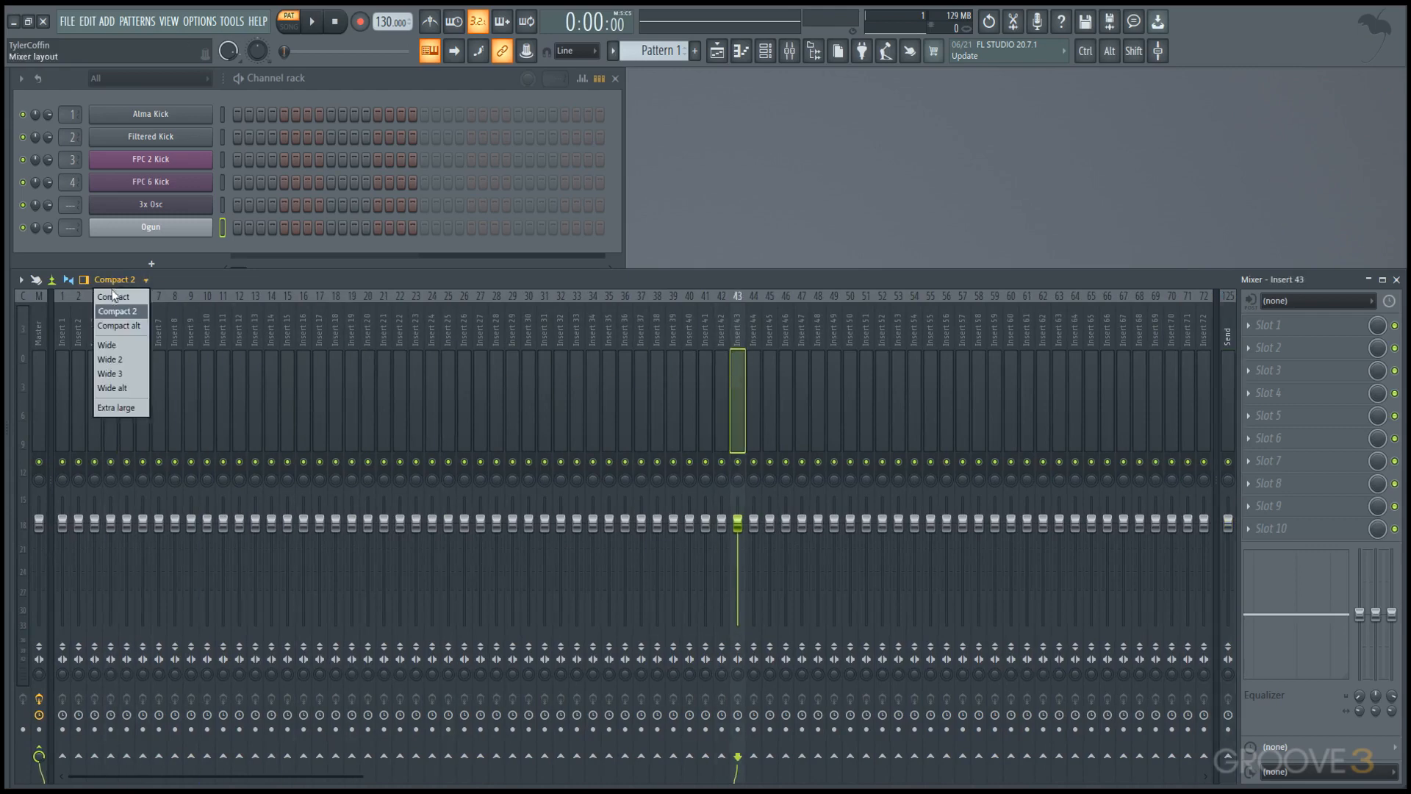
pyautogui.click(130, 348)
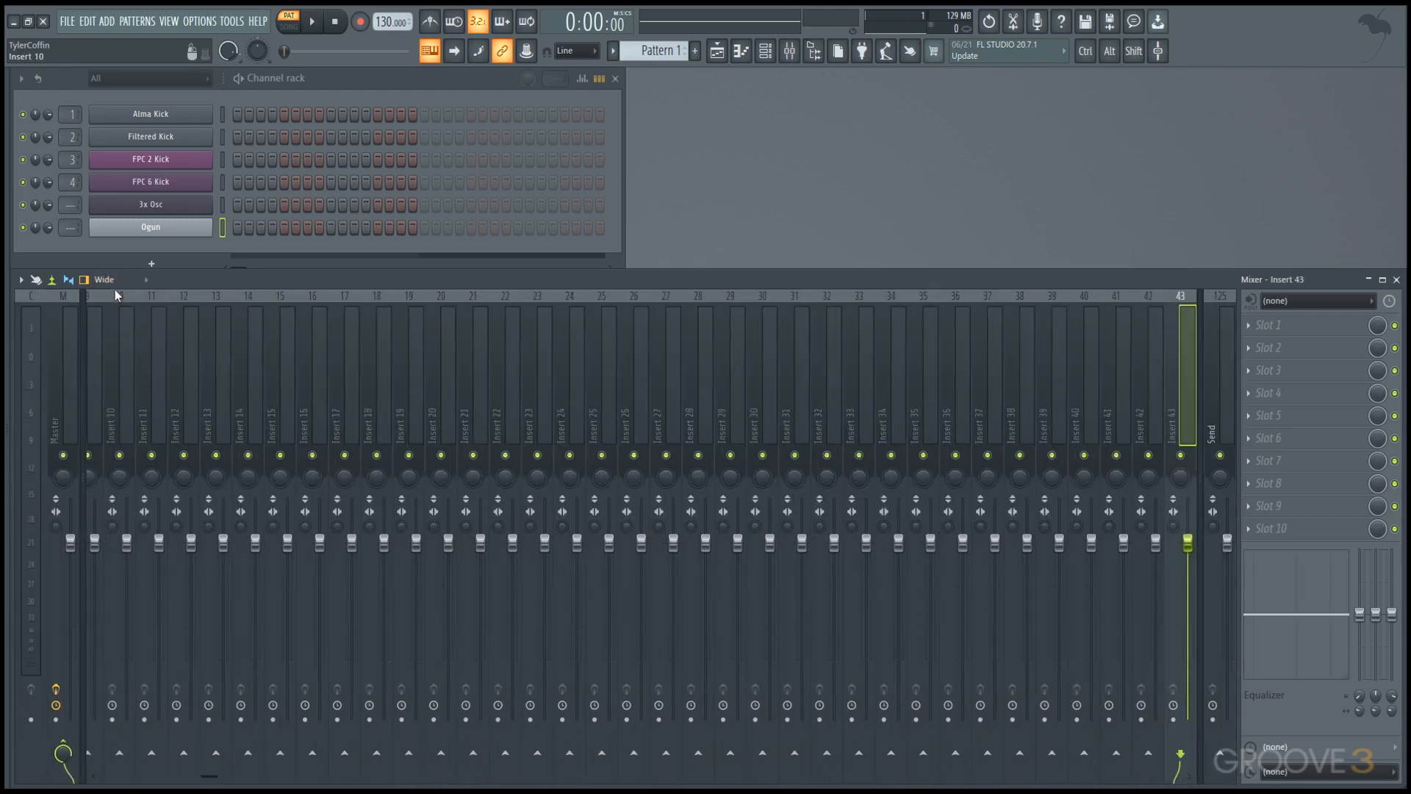
pyautogui.click(115, 291)
pyautogui.click(116, 284)
pyautogui.click(125, 359)
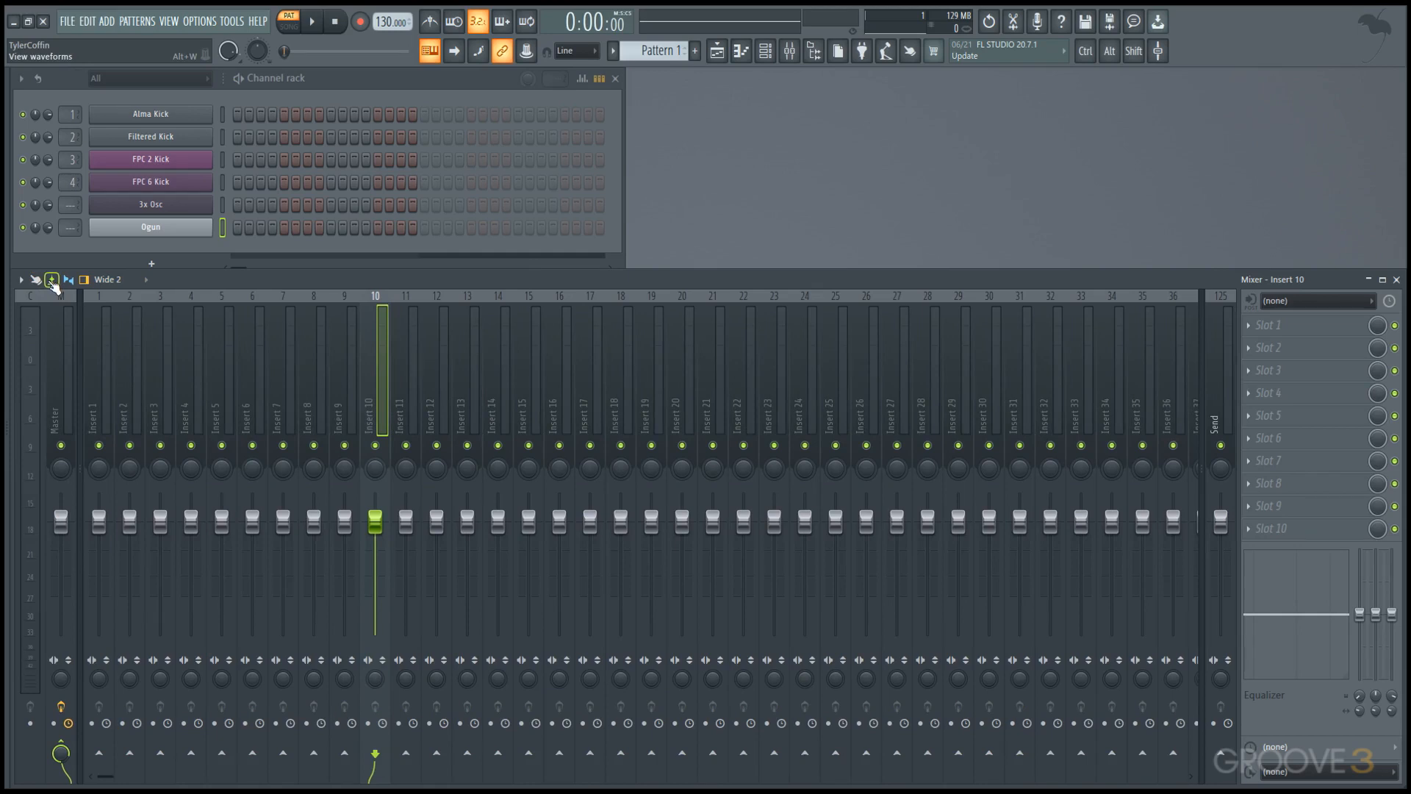
# Audition the FPC 2 Kick channel to check its waveform in the Mixer.
pyautogui.keyDown('ctrl'); pyautogui.click(139, 164); pyautogui.keyUp('ctrl')
pyautogui.keyDown('ctrl'); pyautogui.click(154, 166); pyautogui.keyUp('ctrl')
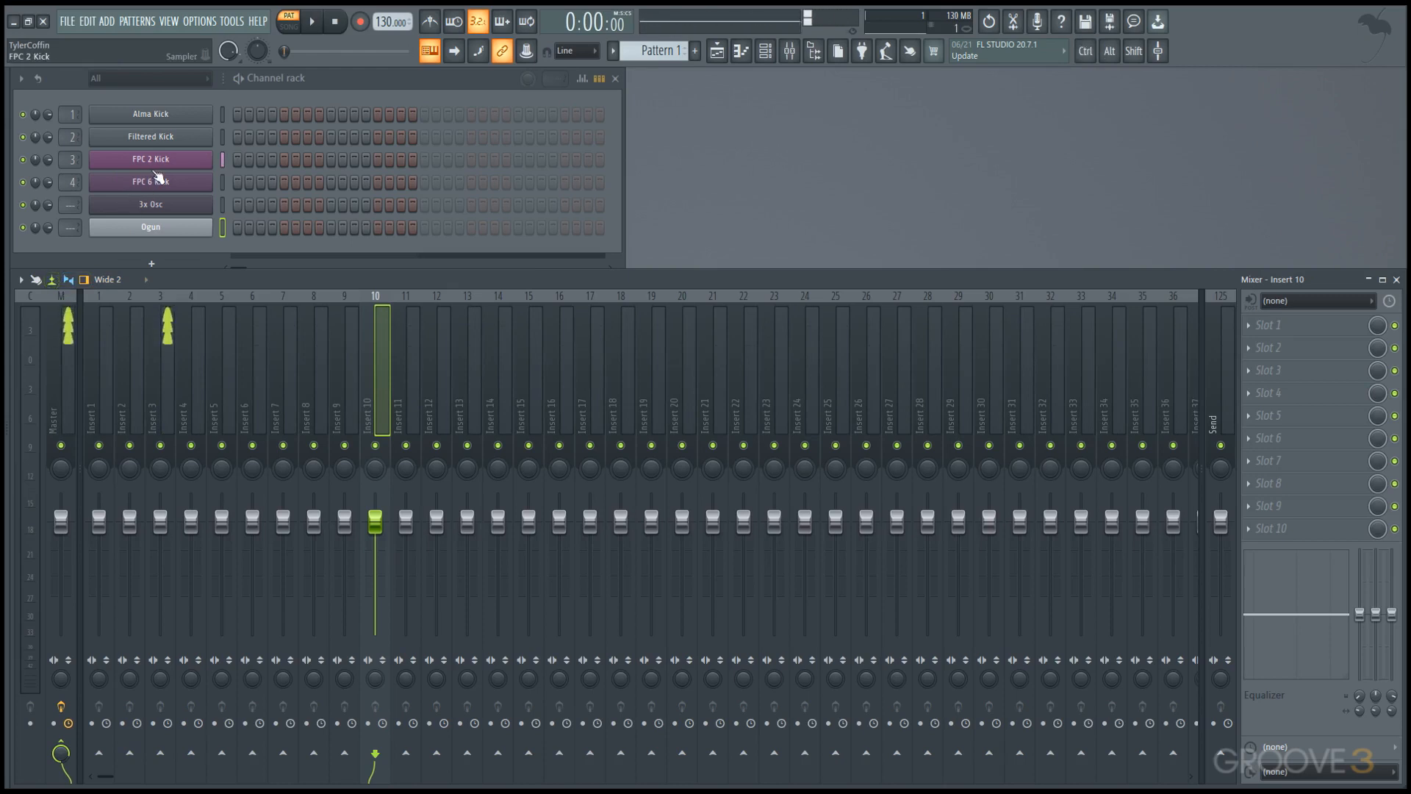
# Set the Mixer's Colorful mixer option to High.
pyautogui.click(21, 281)
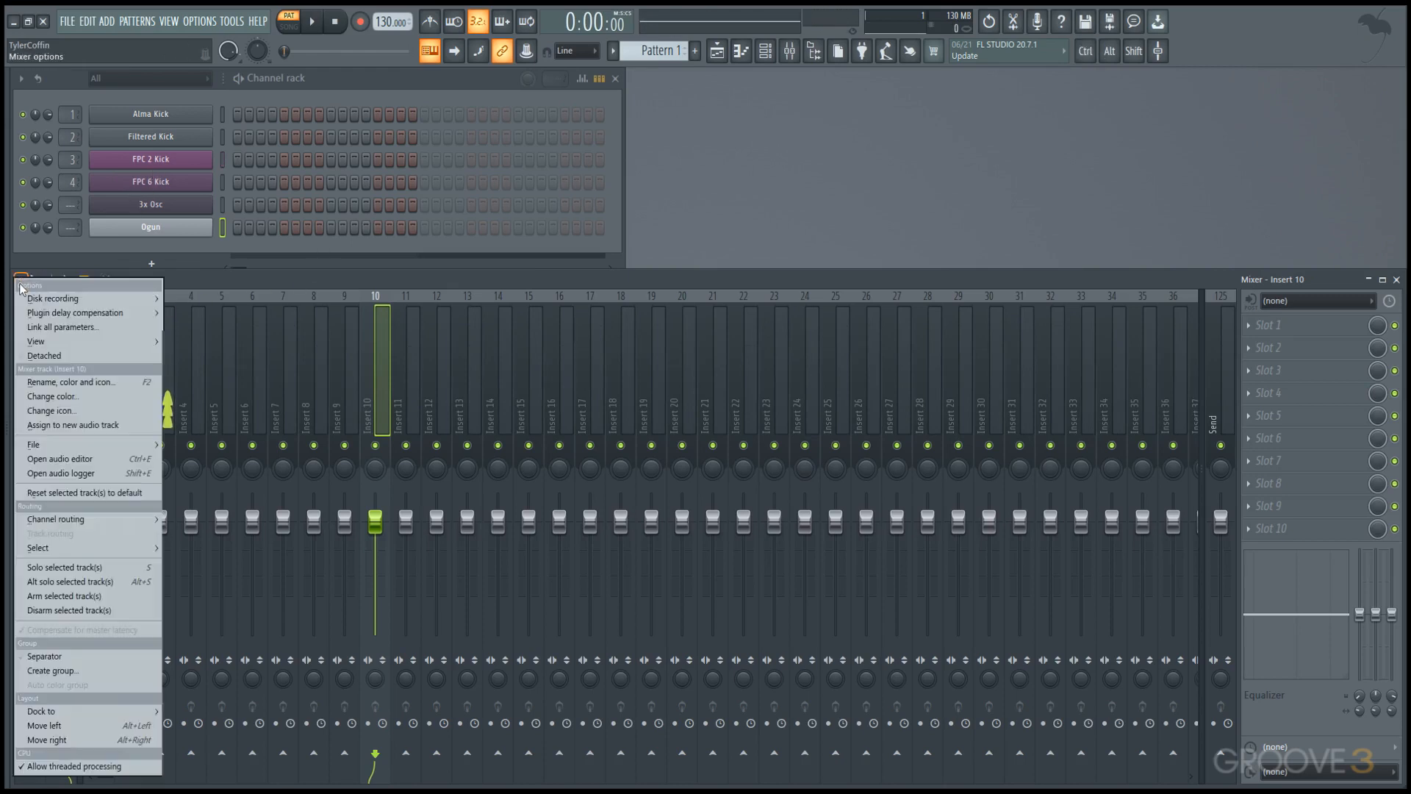
pyautogui.moveTo(69, 344)
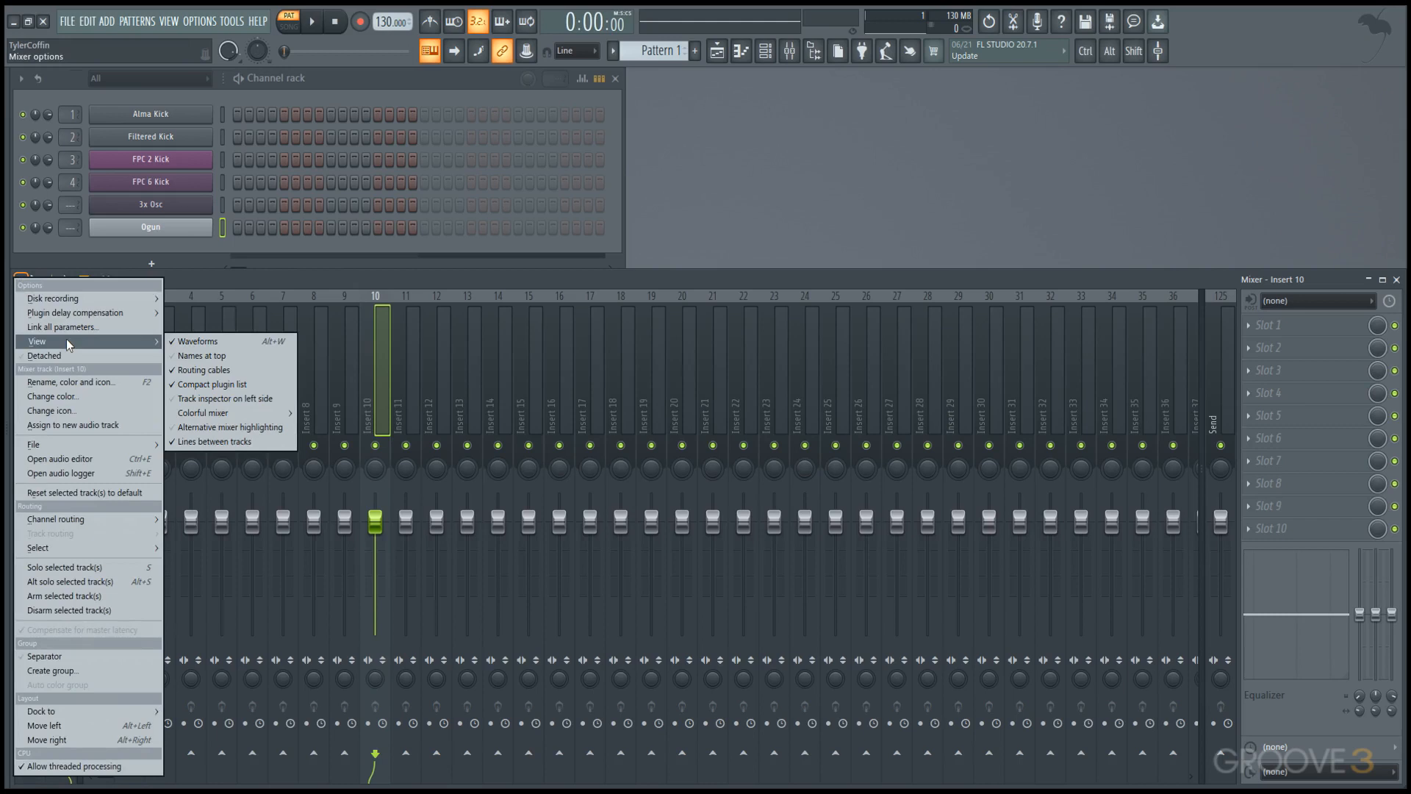
pyautogui.moveTo(243, 413)
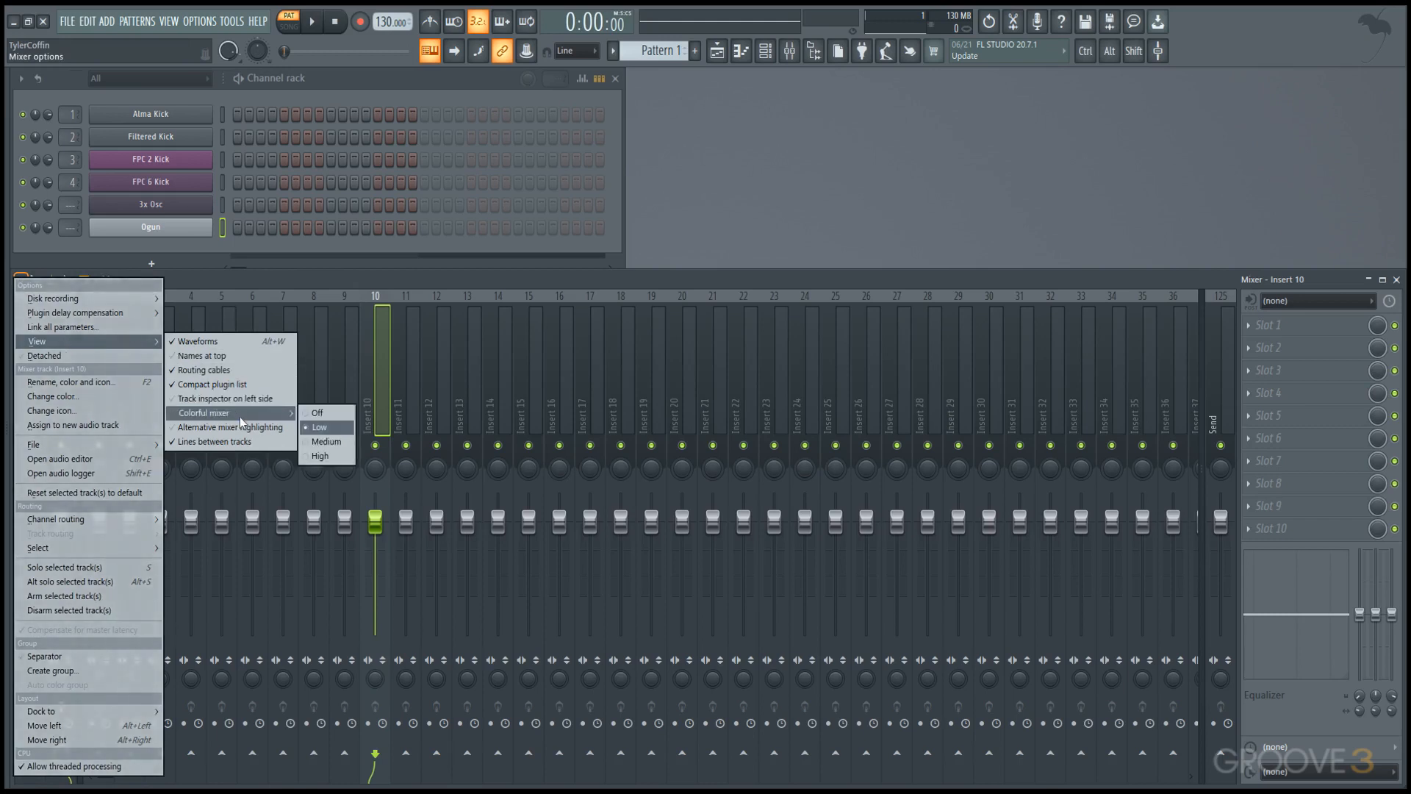
pyautogui.click(328, 456)
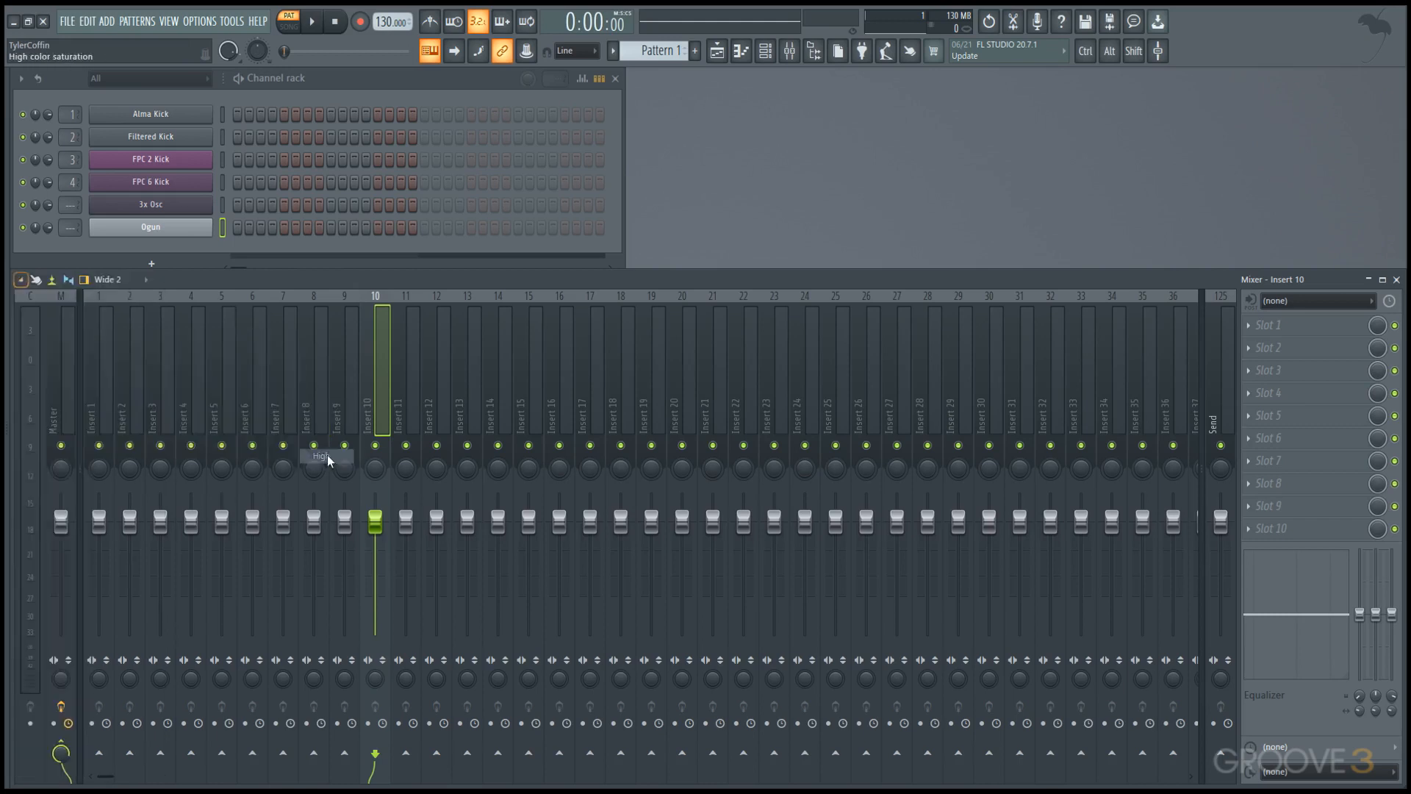
# Color mixer insert track 10 brown (#6B4335), keeping its default name.
pyautogui.doubleClick(373, 384)
pyautogui.click(545, 386)
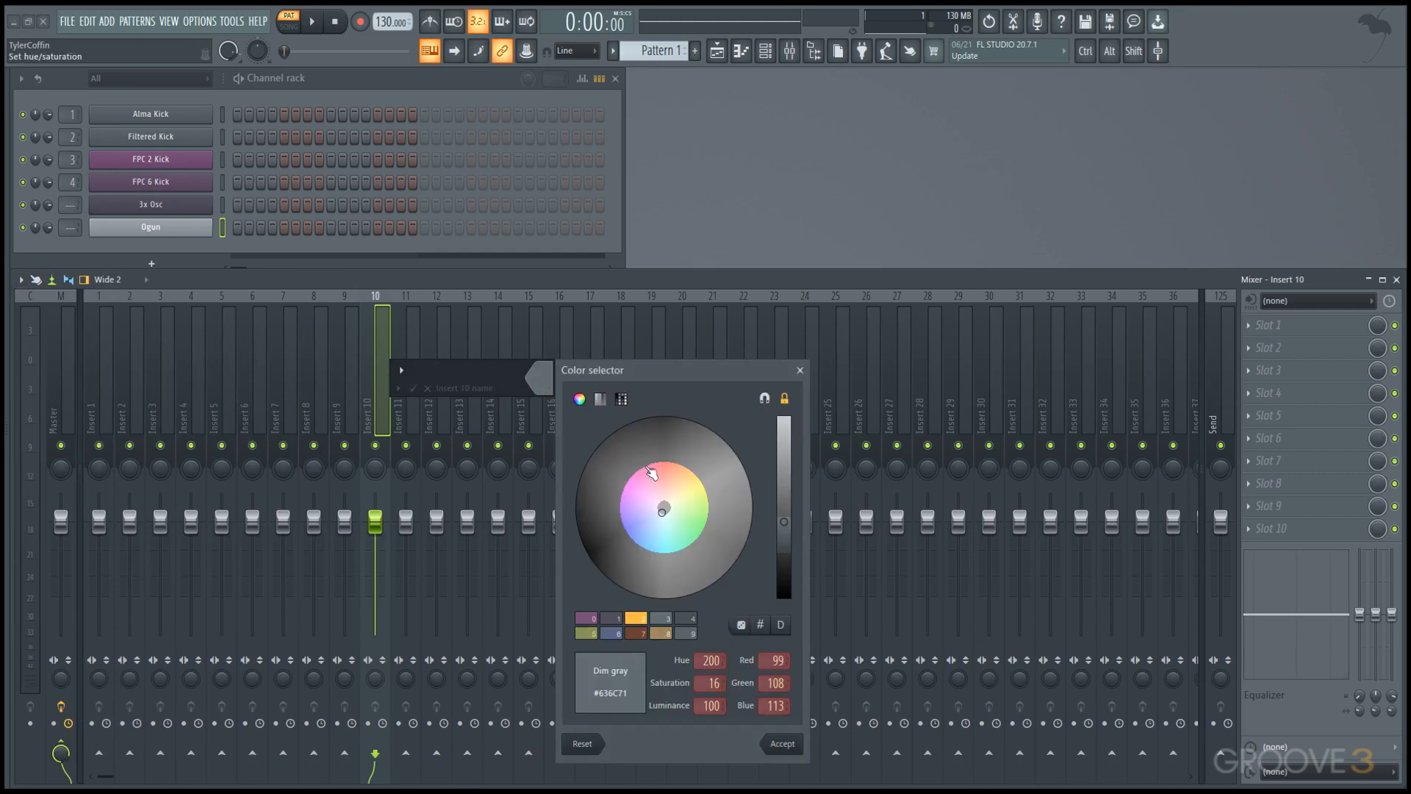
pyautogui.click(643, 634)
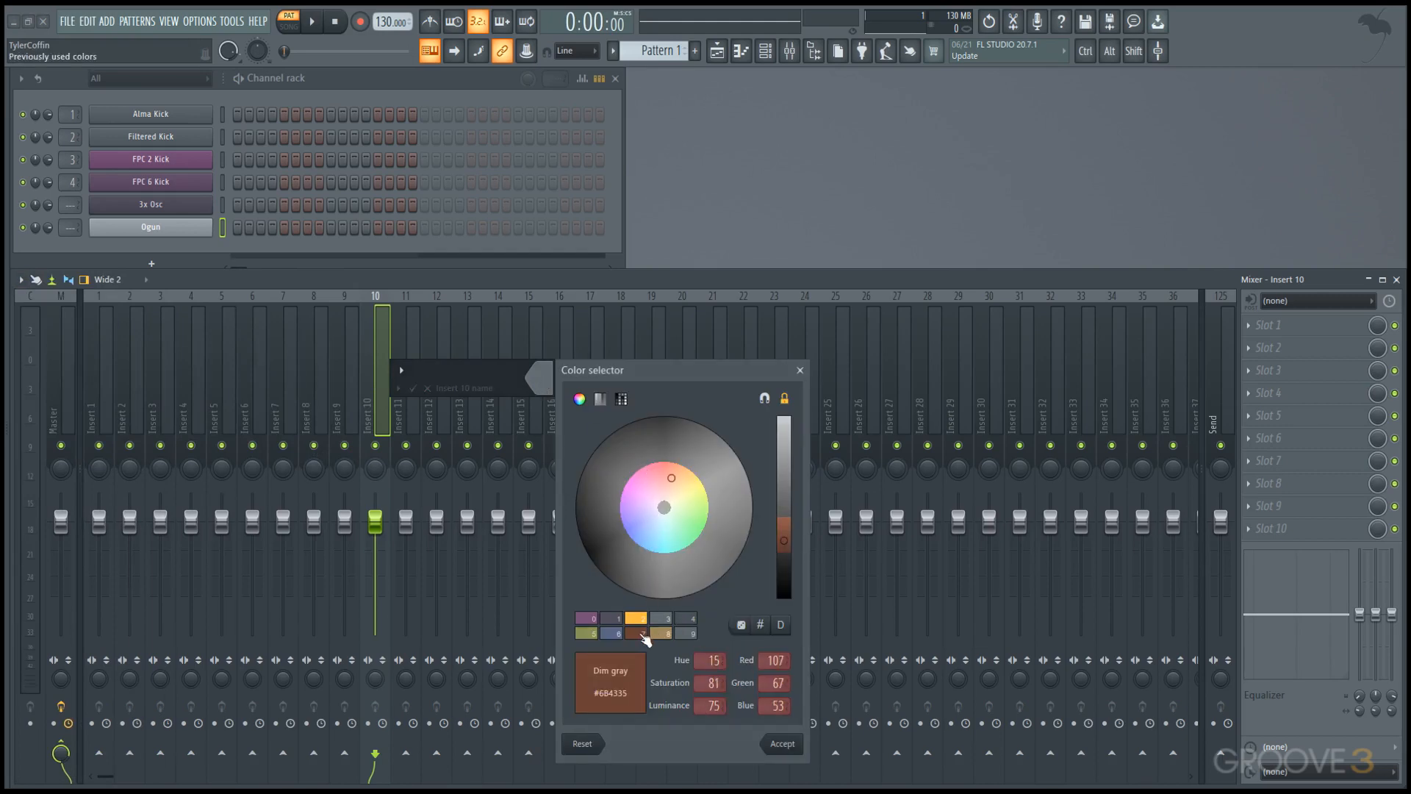
pyautogui.click(788, 743)
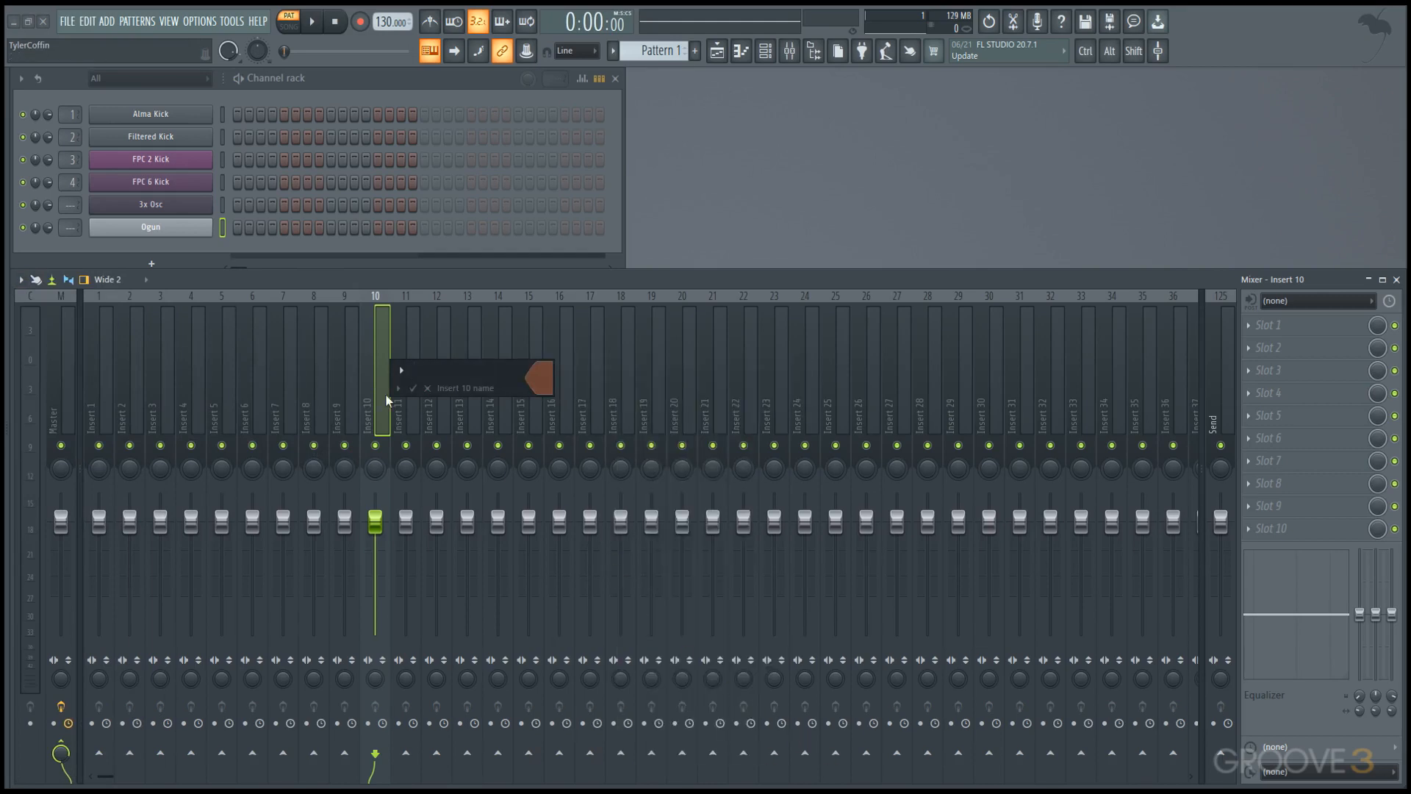
pyautogui.press('Return')
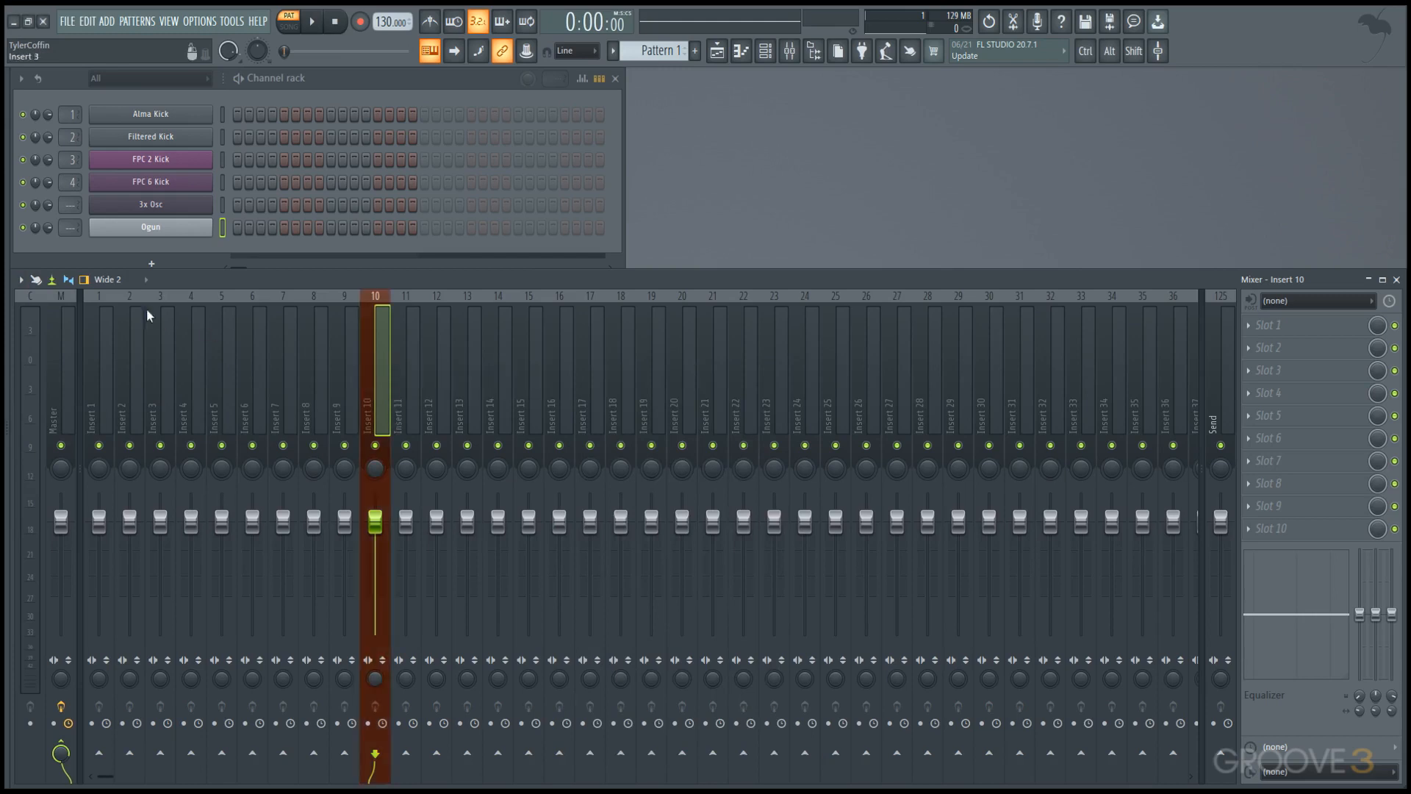
# Set the Mixer's Colorful mixer option to Medium.
pyautogui.click(21, 279)
pyautogui.moveTo(77, 344)
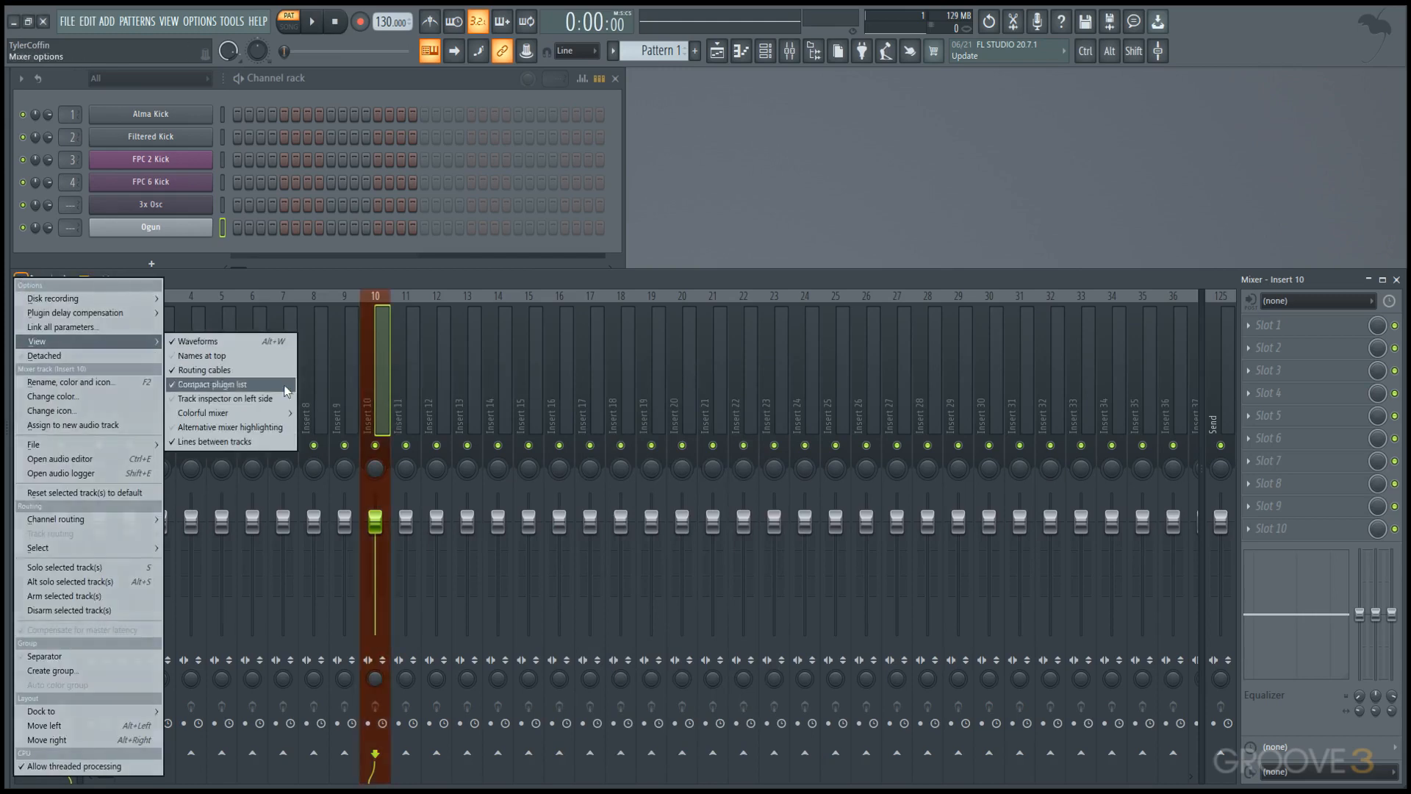
pyautogui.moveTo(279, 413)
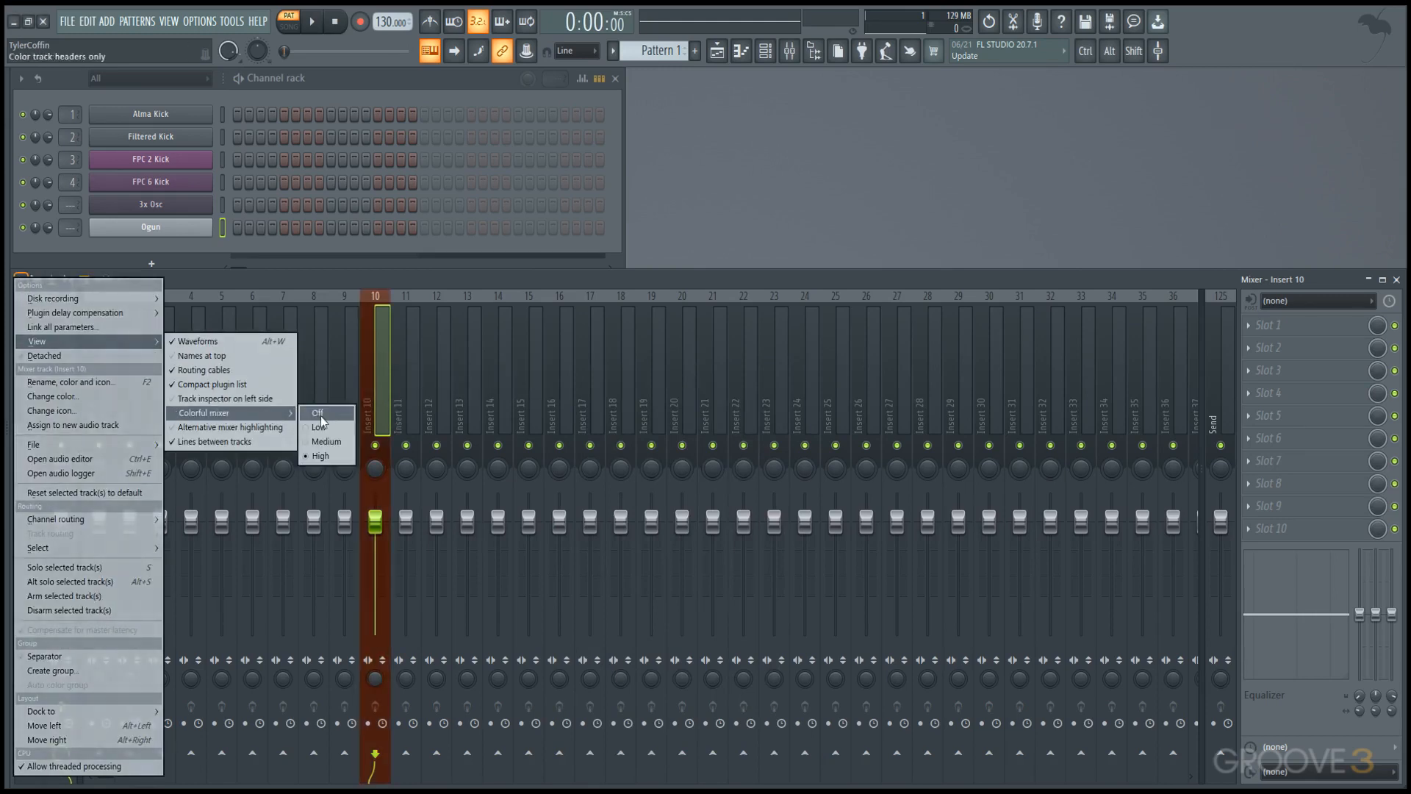
pyautogui.click(344, 441)
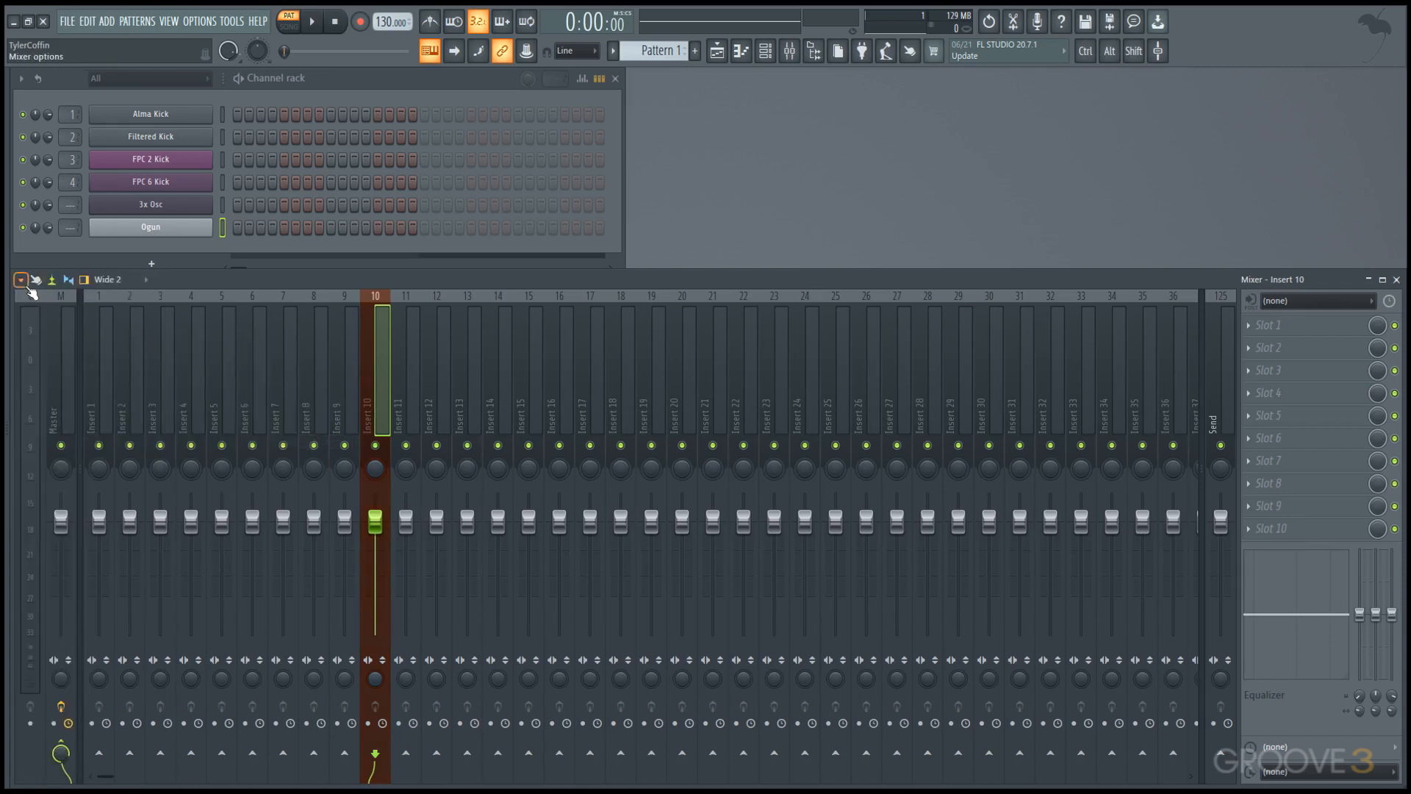
# Look over the Mixer's remaining View options without changing any, and select insert track 11.
pyautogui.click(26, 284)
pyautogui.moveTo(68, 344)
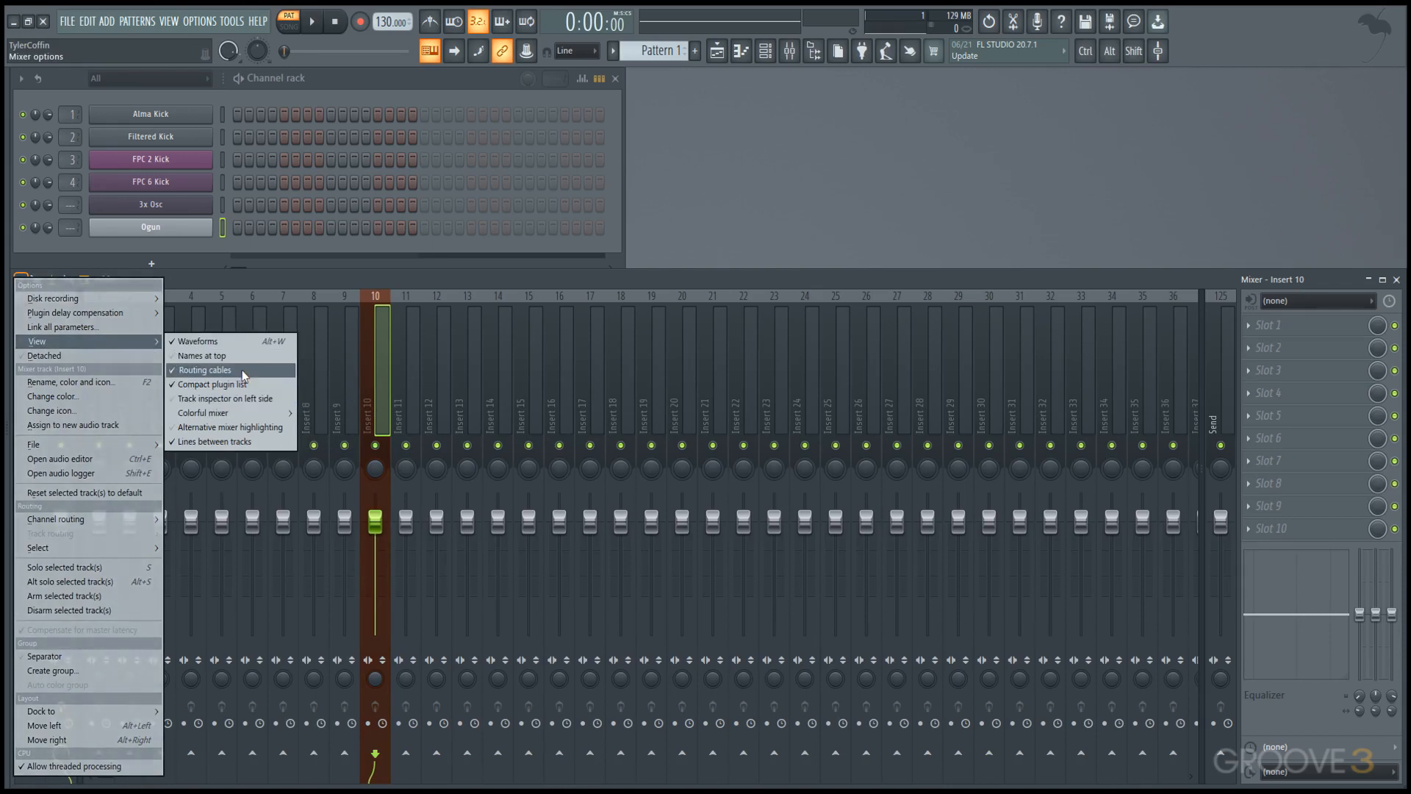
pyautogui.click(420, 375)
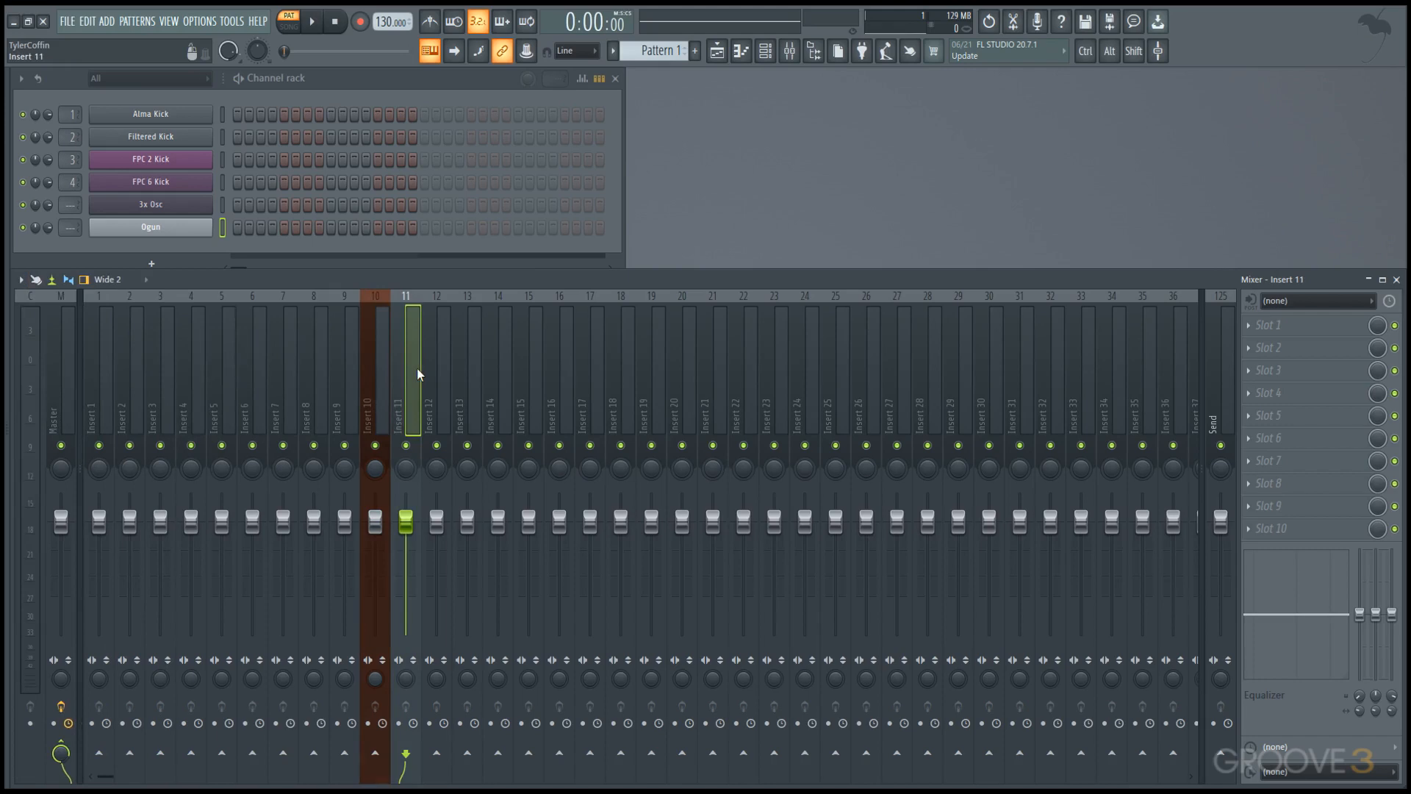
# Open the Playlist, extend it down to the bottom of the workspace, and narrow it by pulling its left edge inward.
pyautogui.click(716, 51)
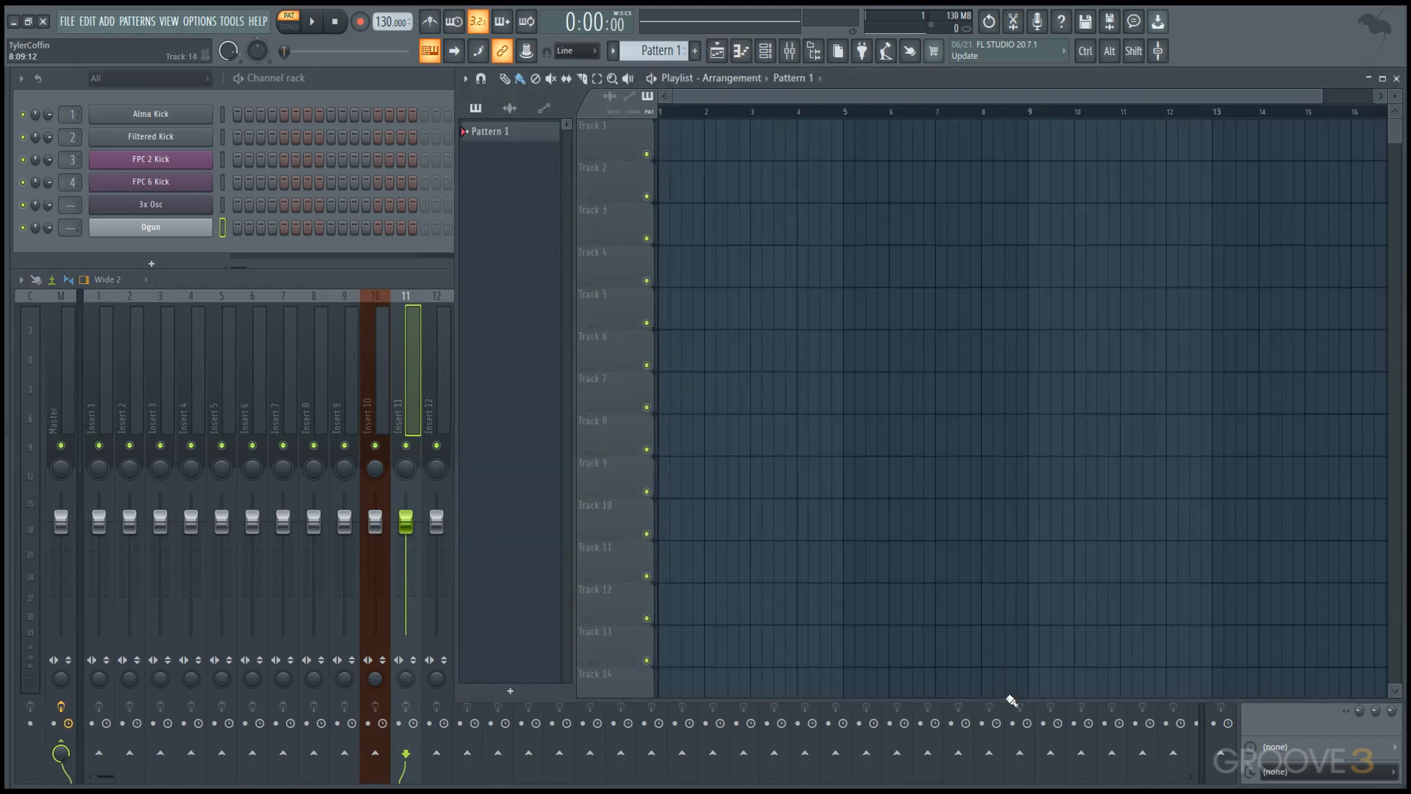
pyautogui.click(1006, 695)
pyautogui.rightClick(1007, 695)
pyautogui.moveTo(1016, 702); pyautogui.dragTo(997, 785)
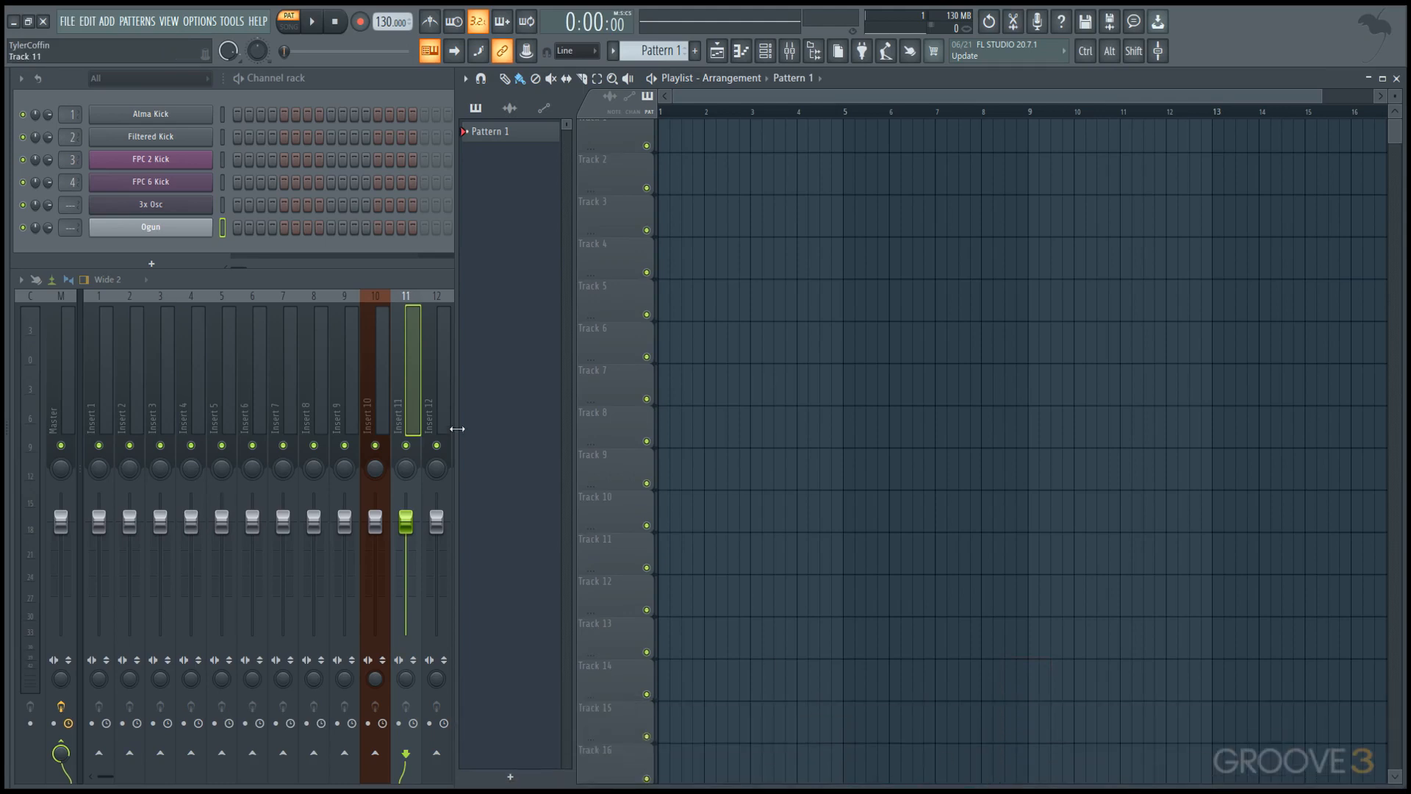
pyautogui.moveTo(456, 429); pyautogui.dragTo(531, 429)
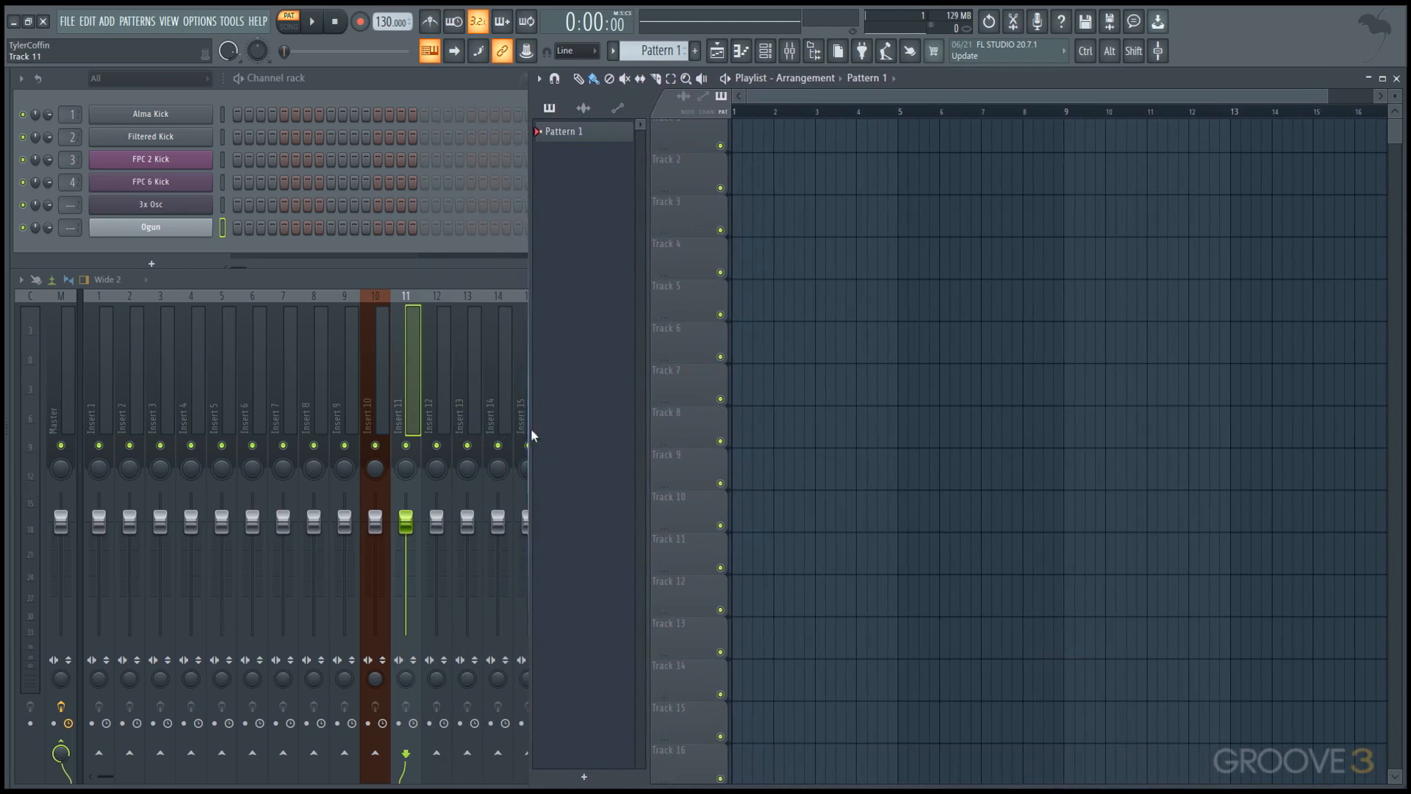
# Bring the Channel rack, the Mixer and the Playlist to the front in turn, ending on the Playlist's first tracks.
pyautogui.click(441, 85)
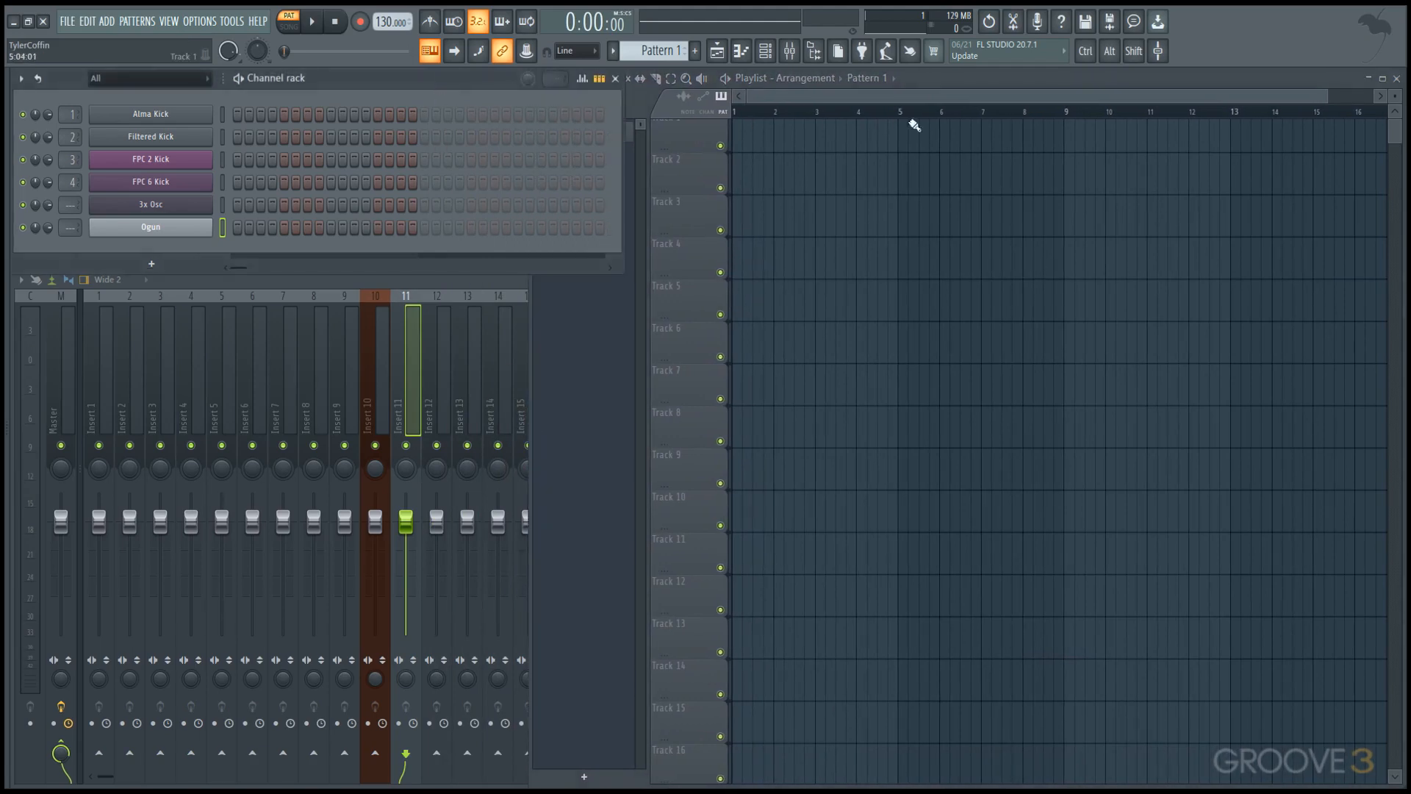
pyautogui.click(790, 50)
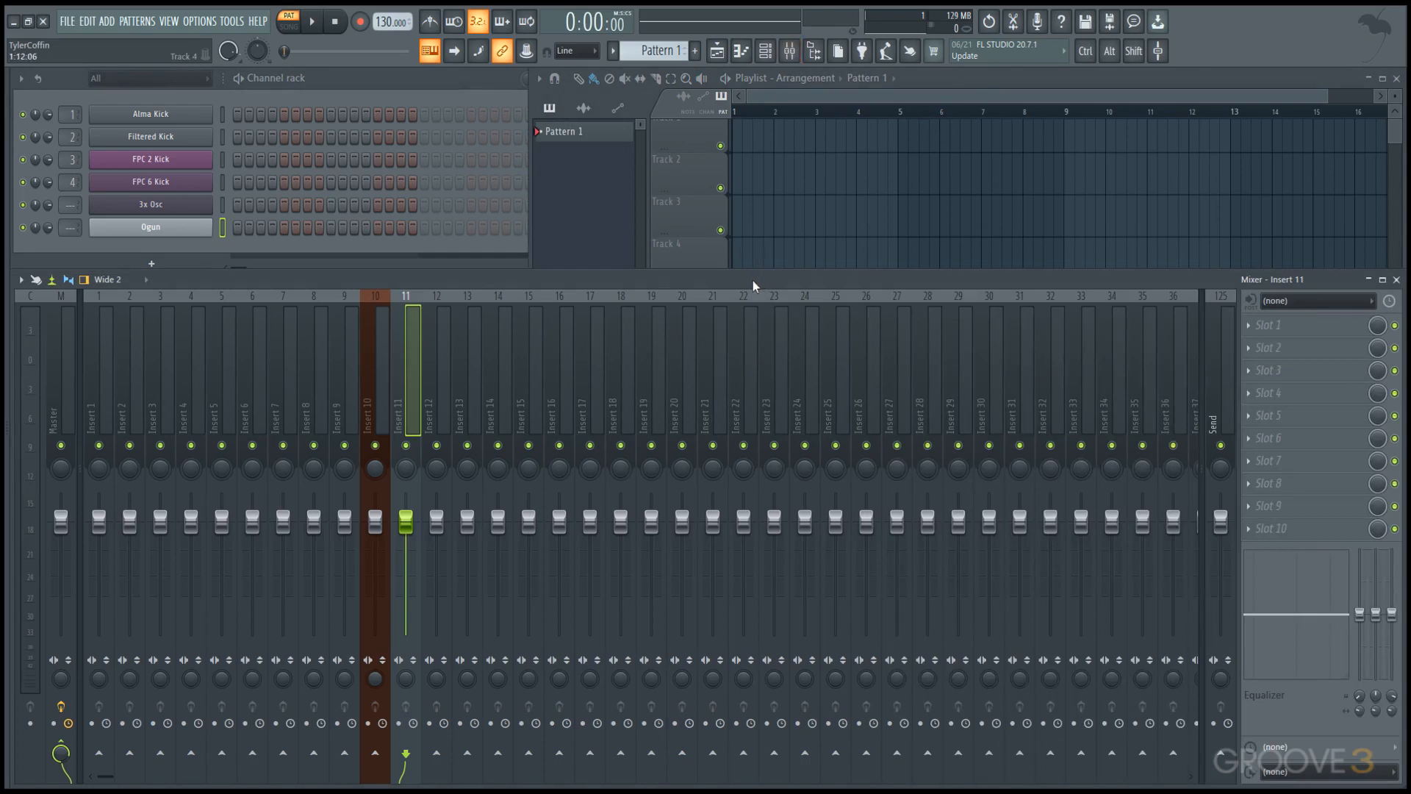
pyautogui.click(842, 218)
pyautogui.scroll(1, 838, 243)
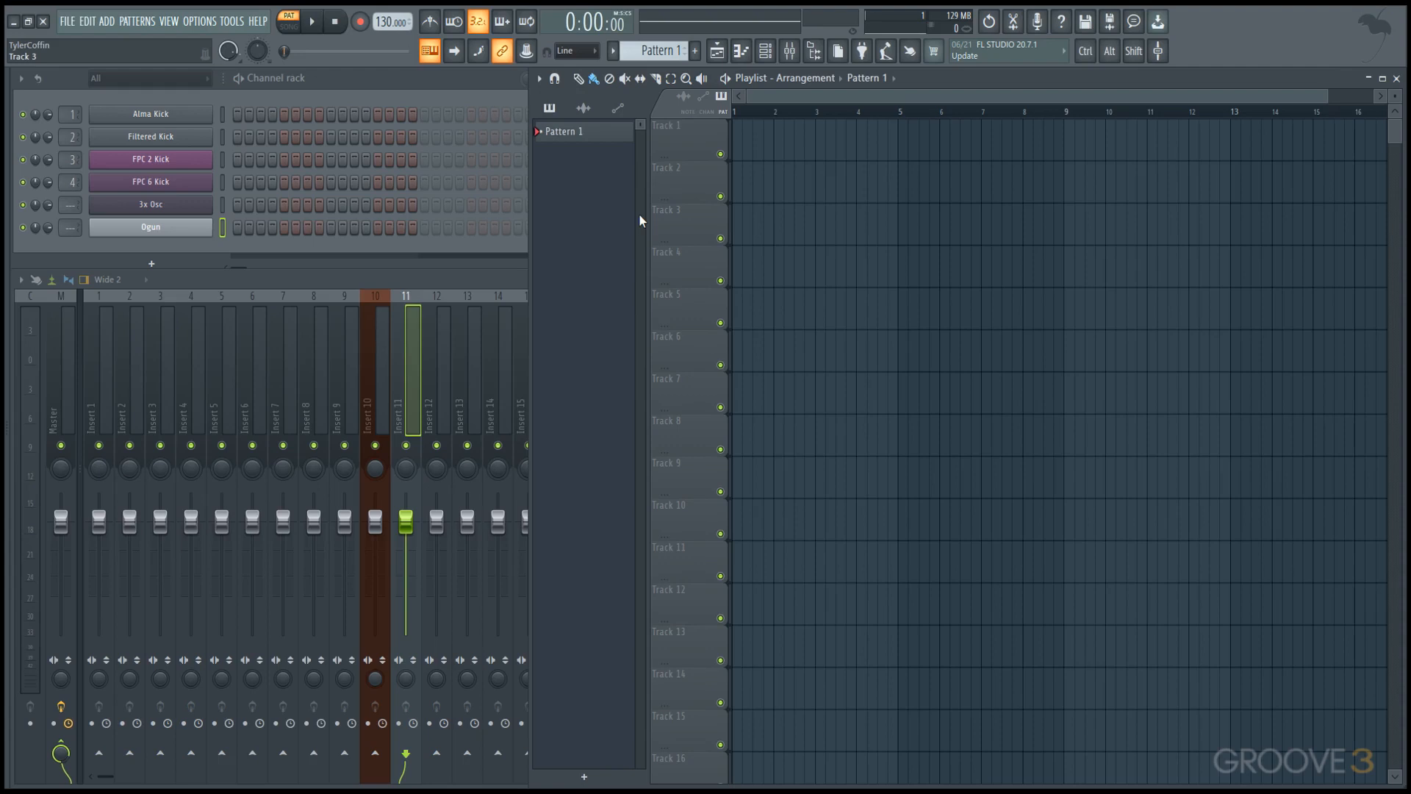
# Show the Playlist's Picker panel on the right side.
pyautogui.click(541, 80)
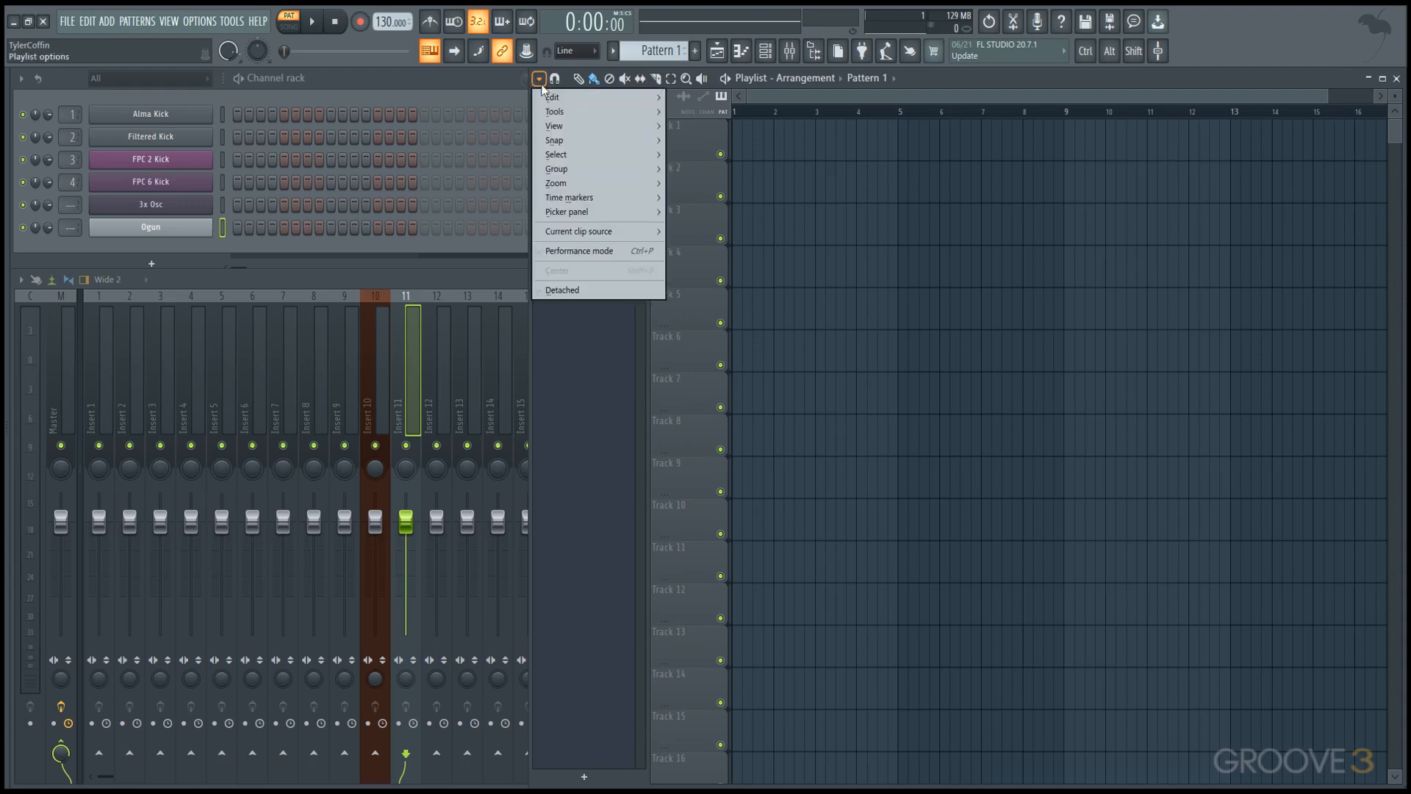
pyautogui.moveTo(599, 217)
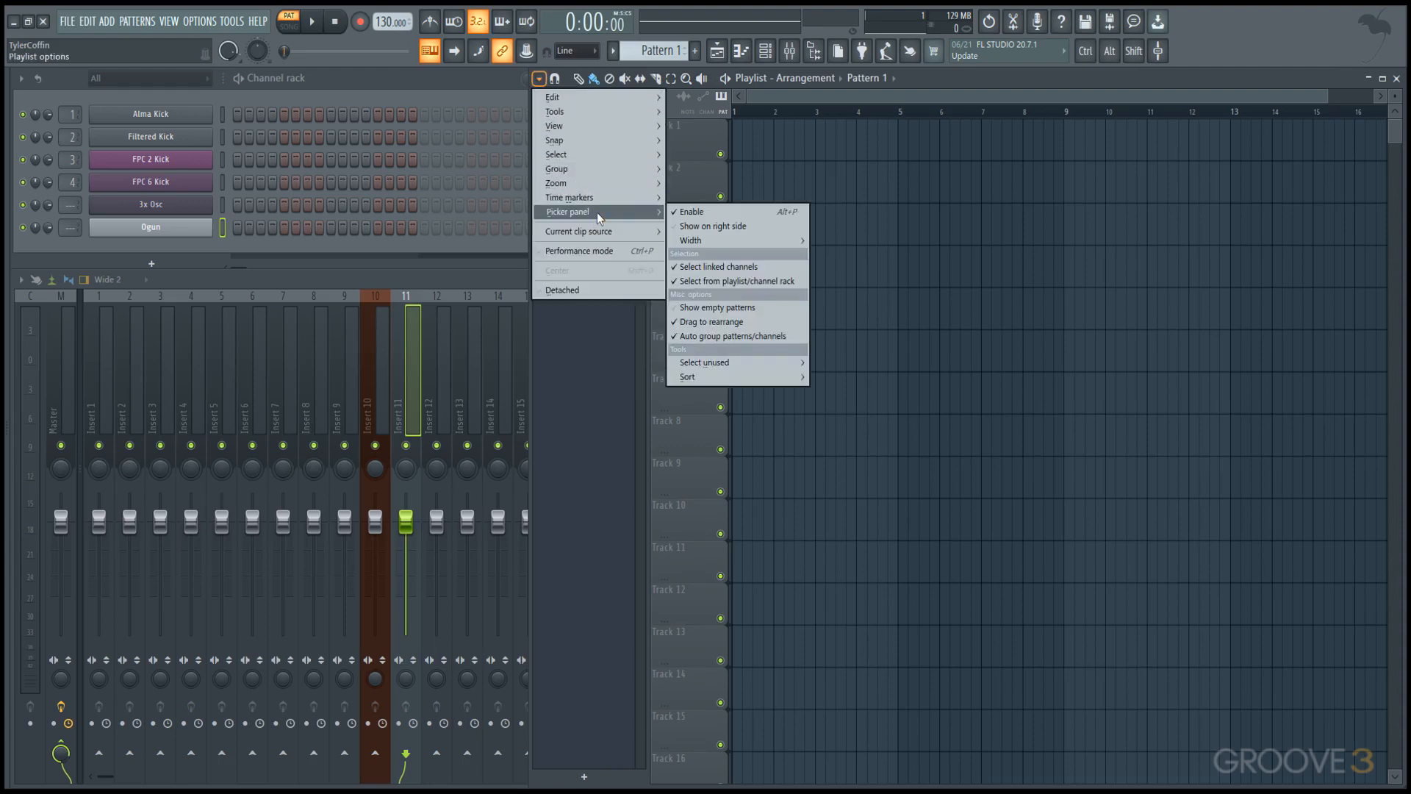
pyautogui.click(778, 227)
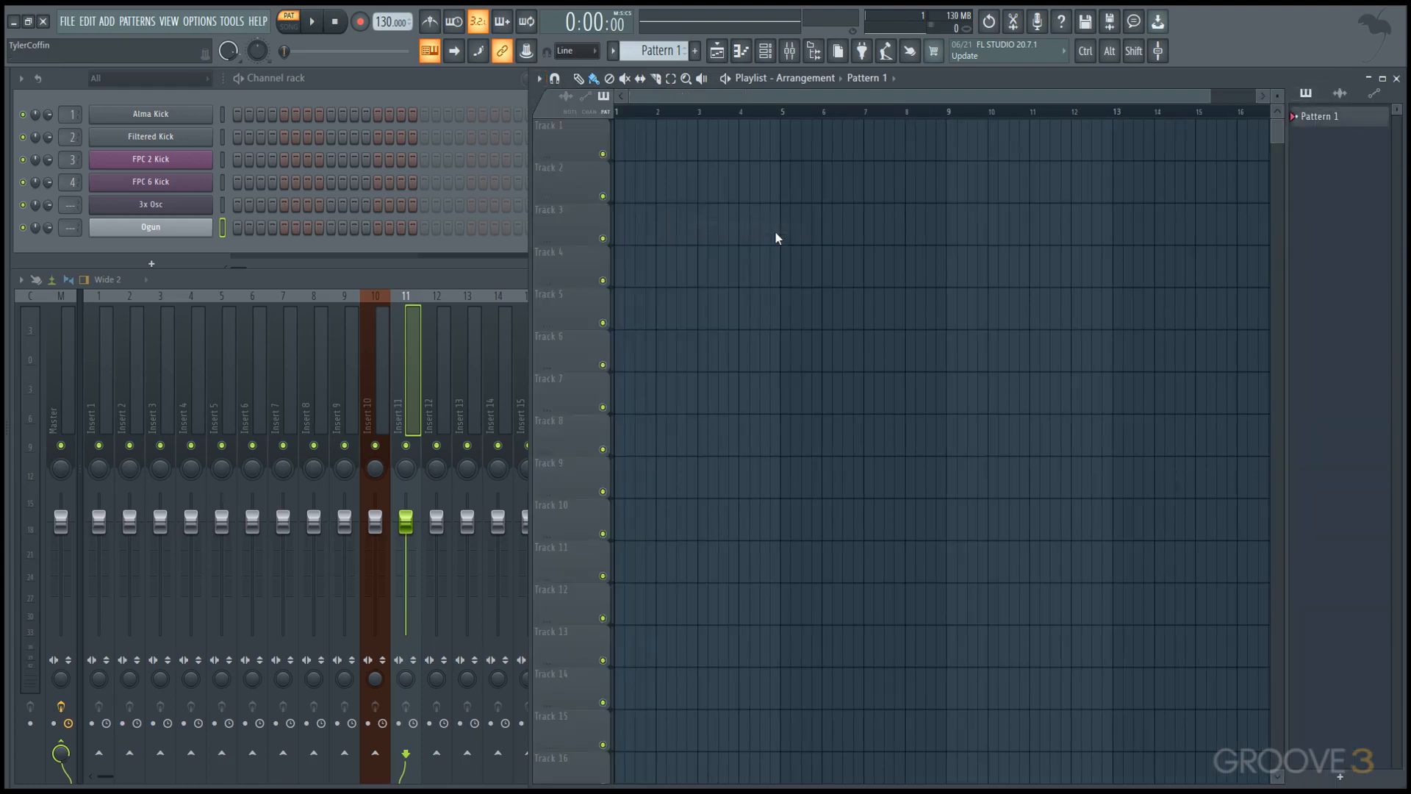
# Return the Playlist's Picker panel to the left side.
pyautogui.click(543, 80)
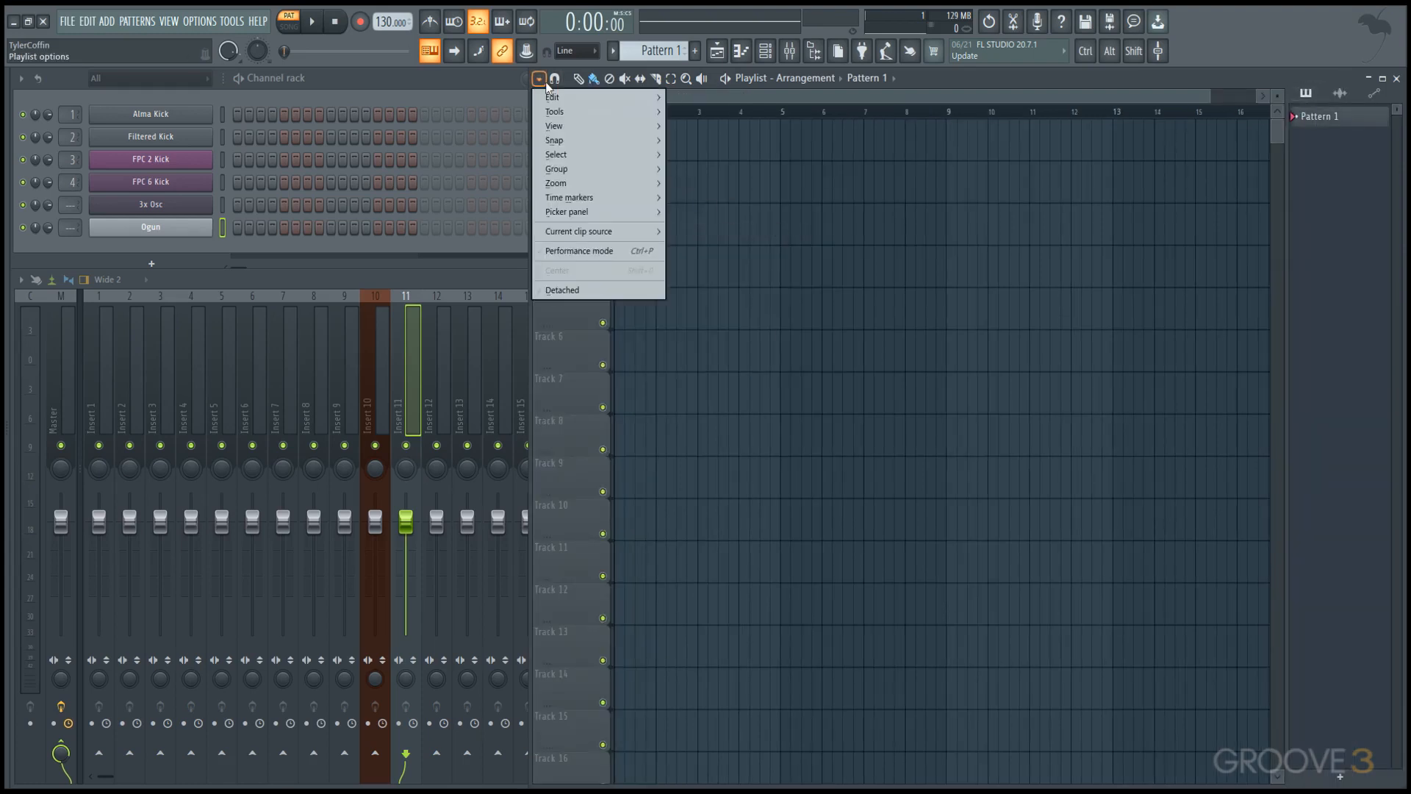
pyautogui.moveTo(600, 213)
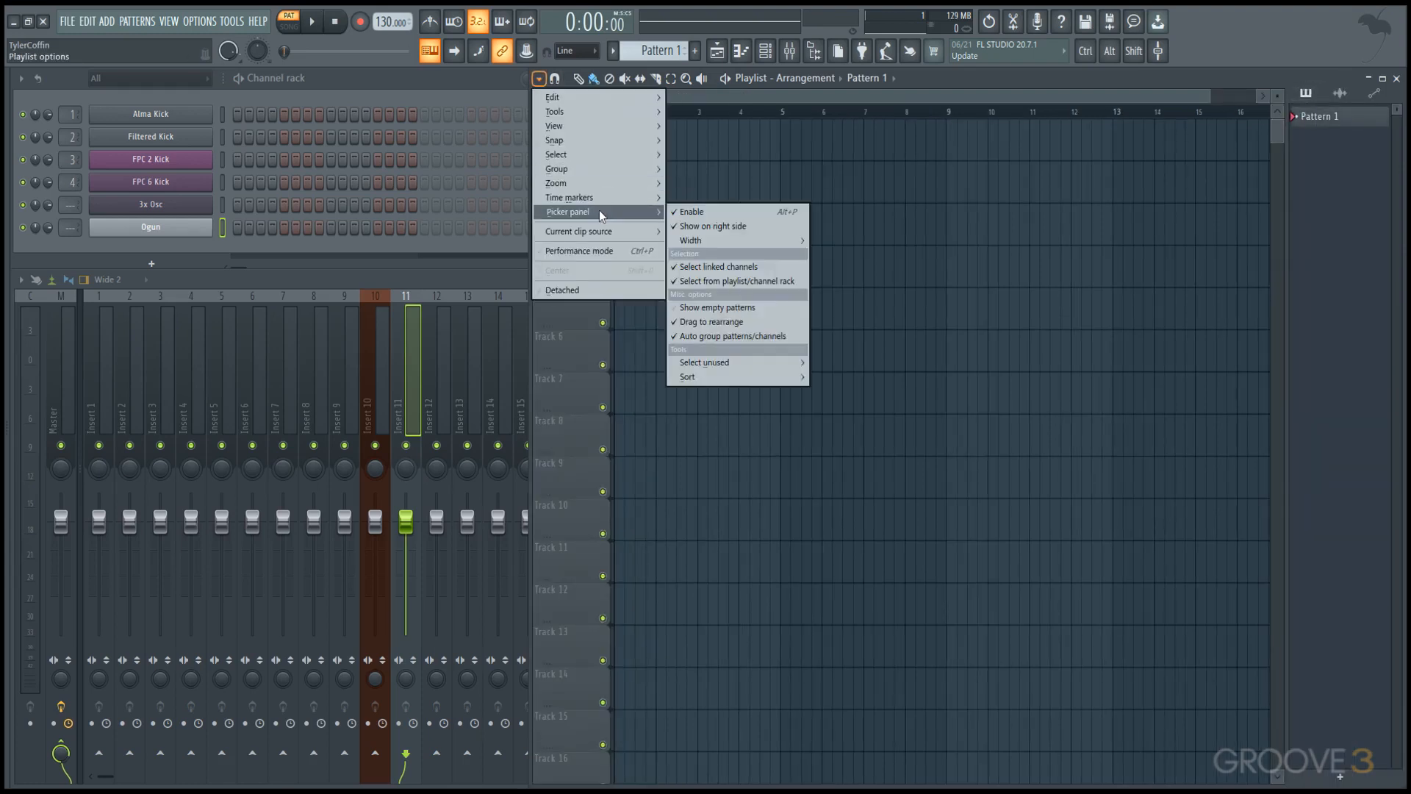
pyautogui.click(738, 224)
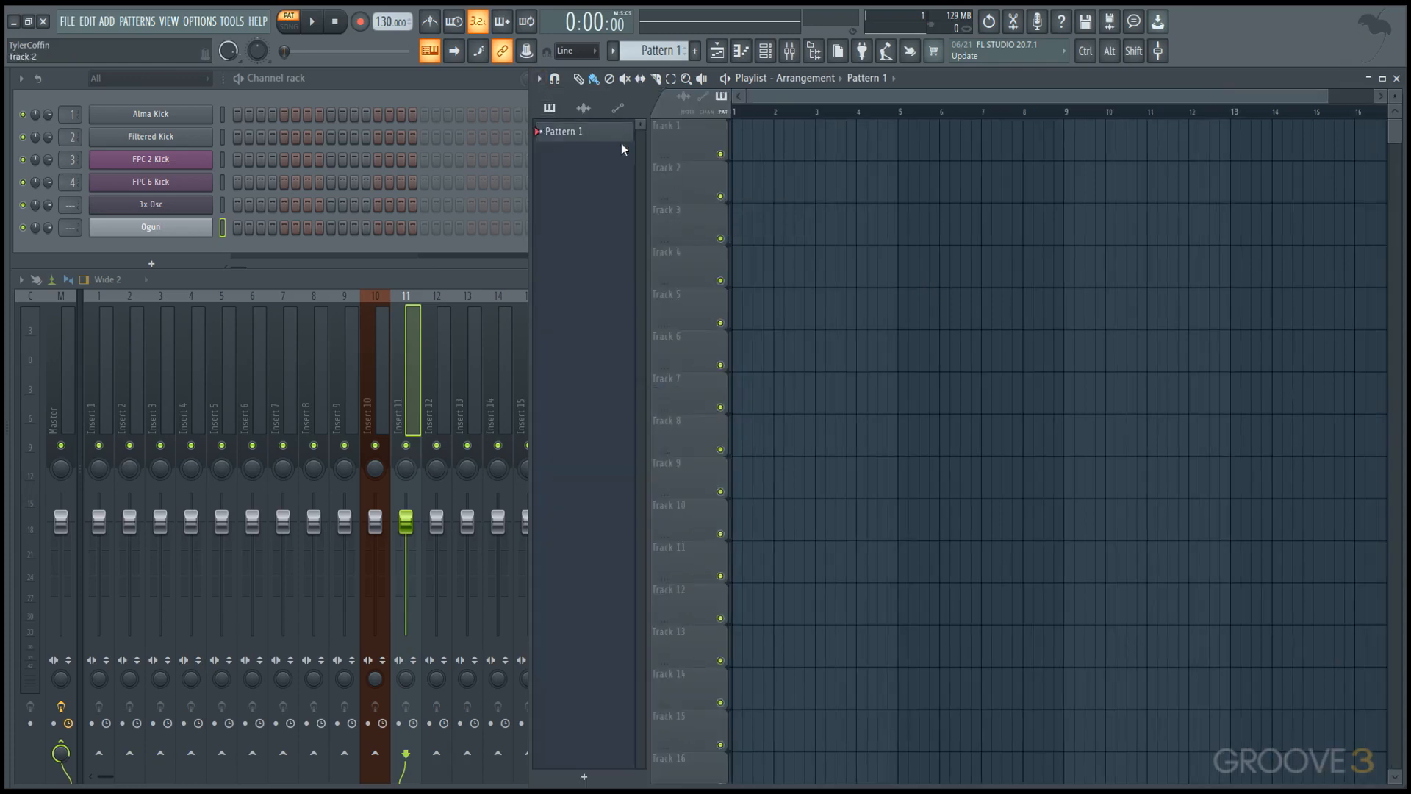
# View the pattern selector's options, and view the Picker panel's audio clips with the Playlist temporarily maximized.
pyautogui.click(660, 57)
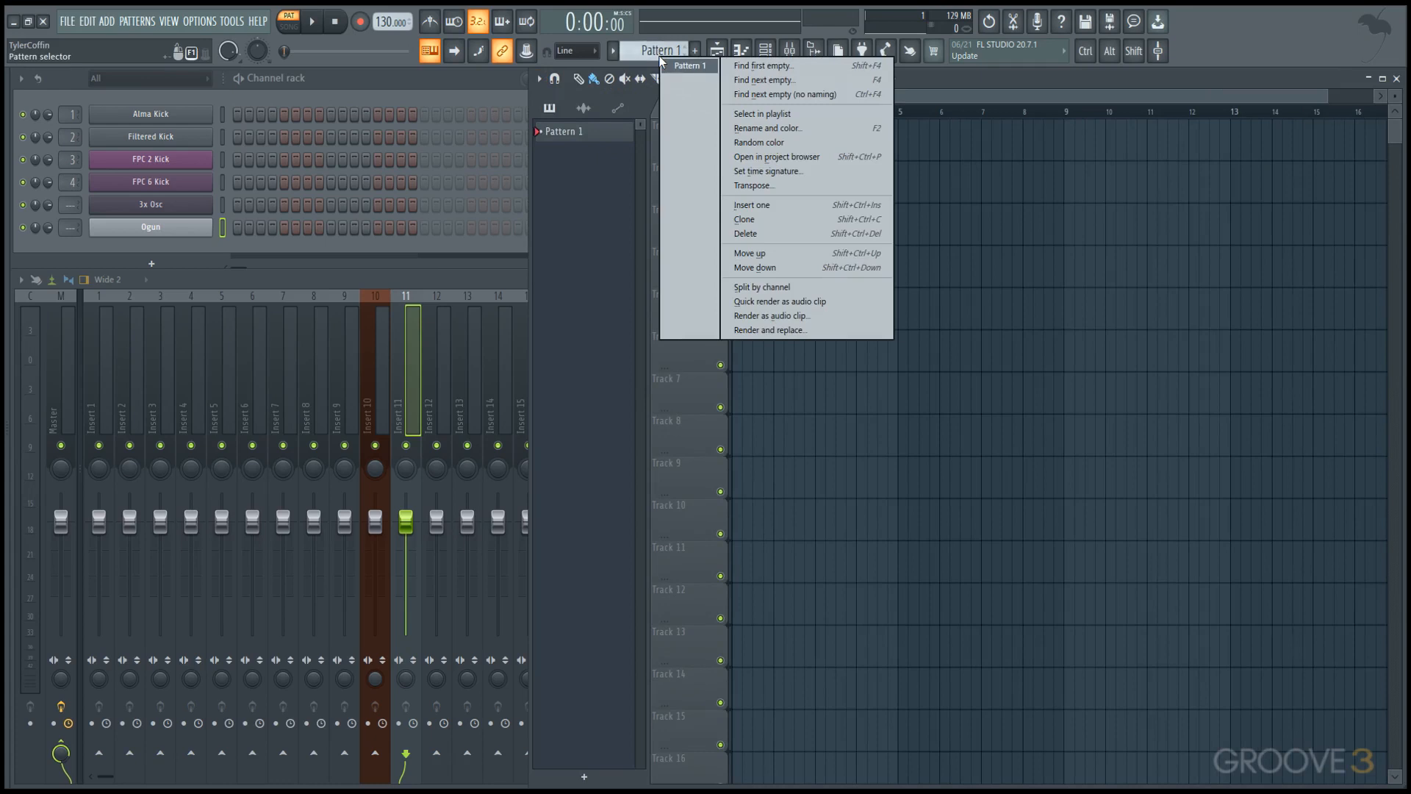
pyautogui.click(647, 53)
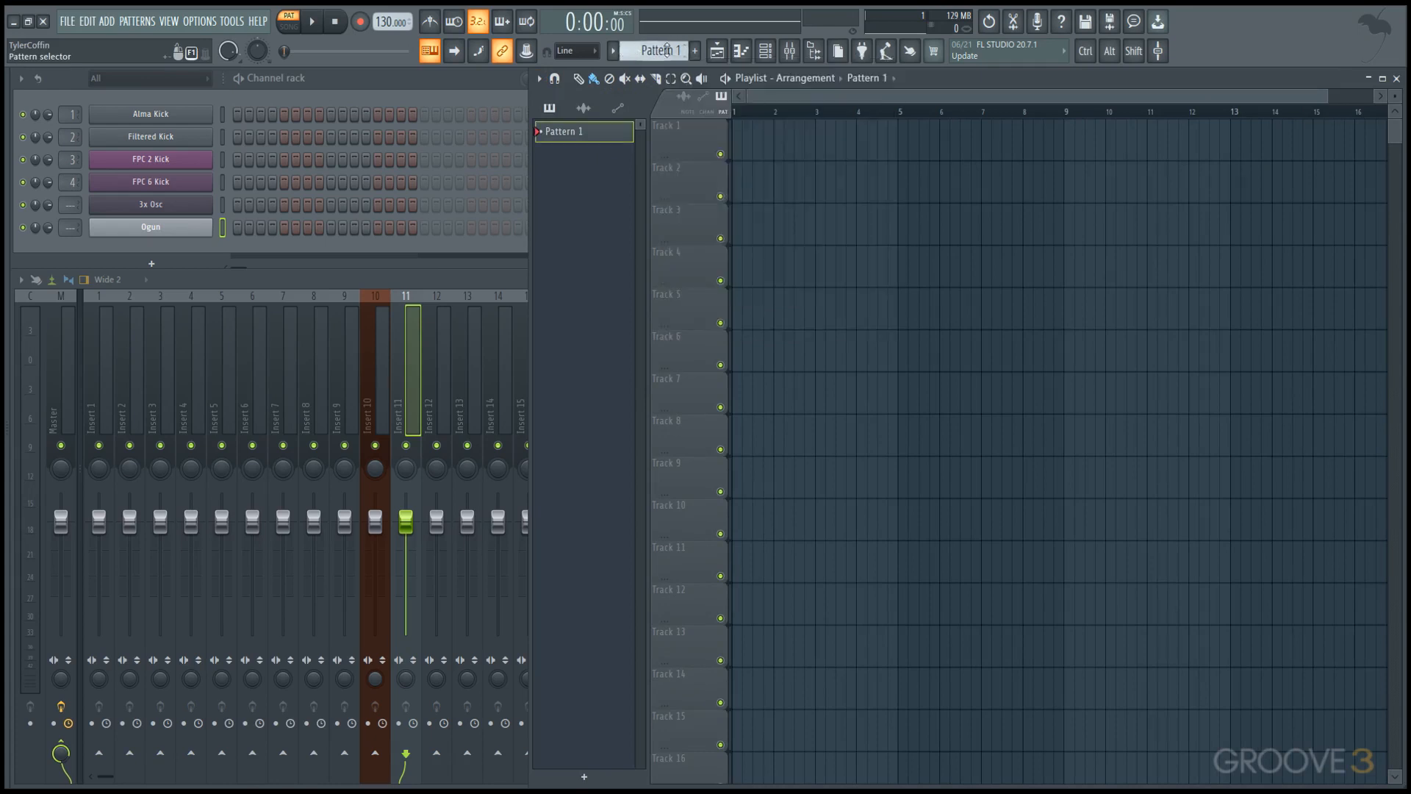
pyautogui.doubleClick(1033, 78)
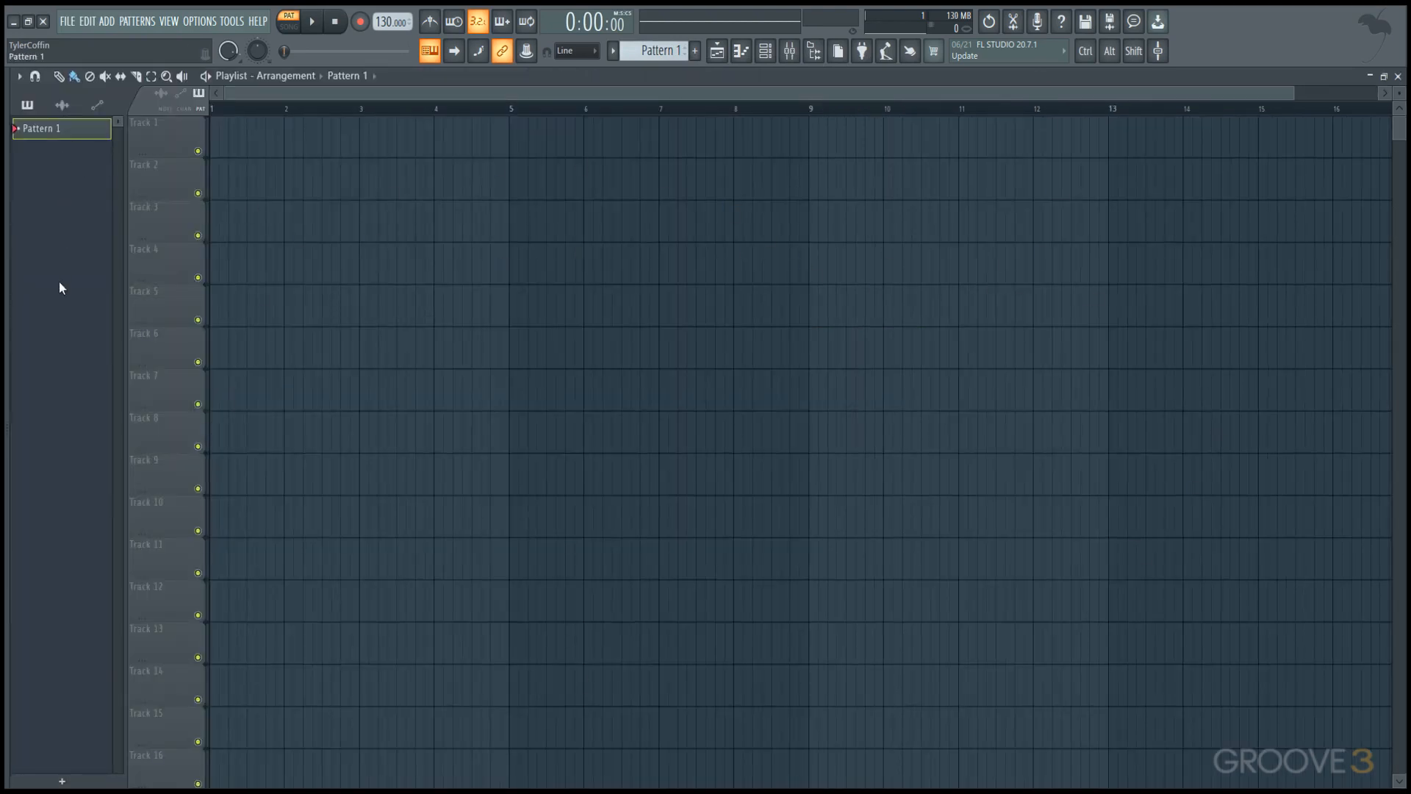
pyautogui.click(62, 105)
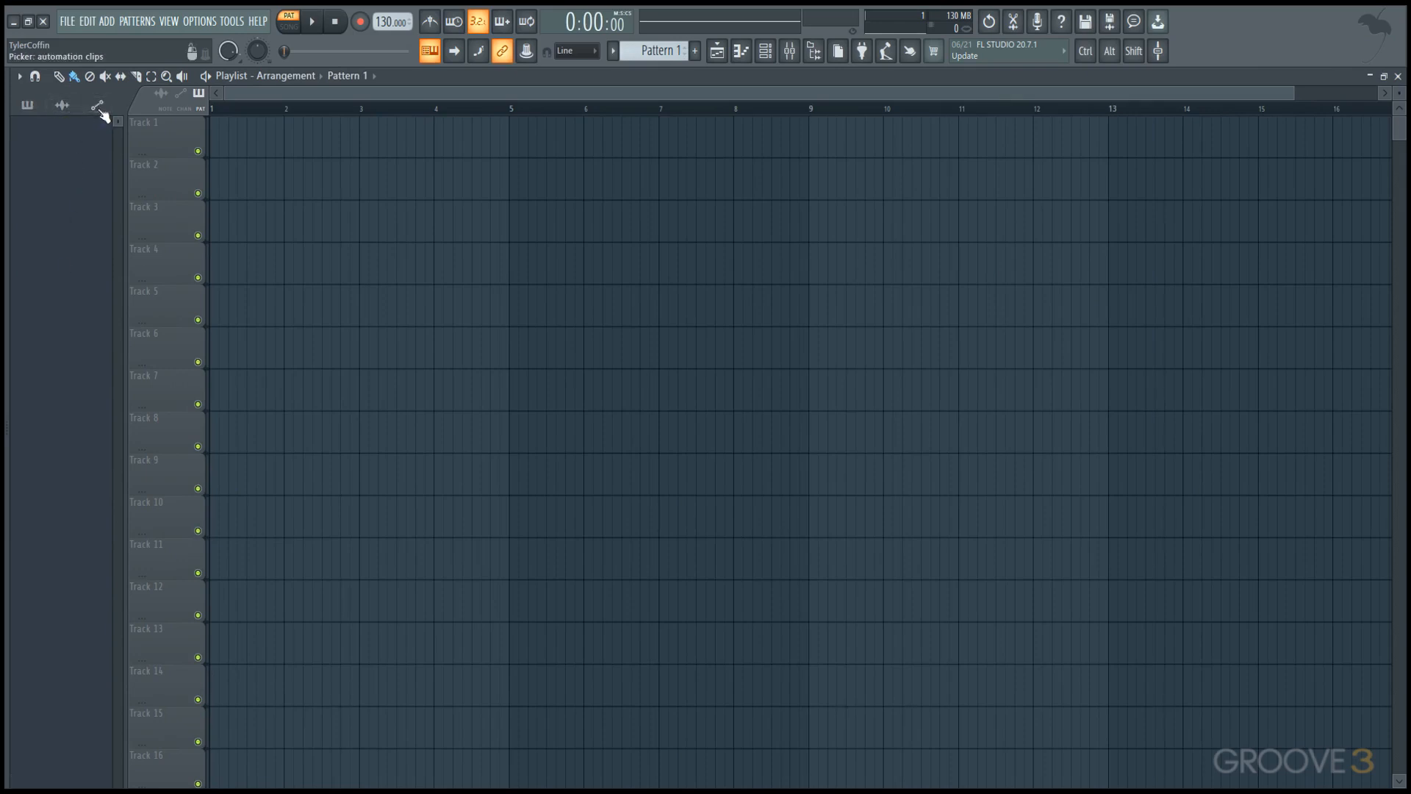
pyautogui.doubleClick(537, 74)
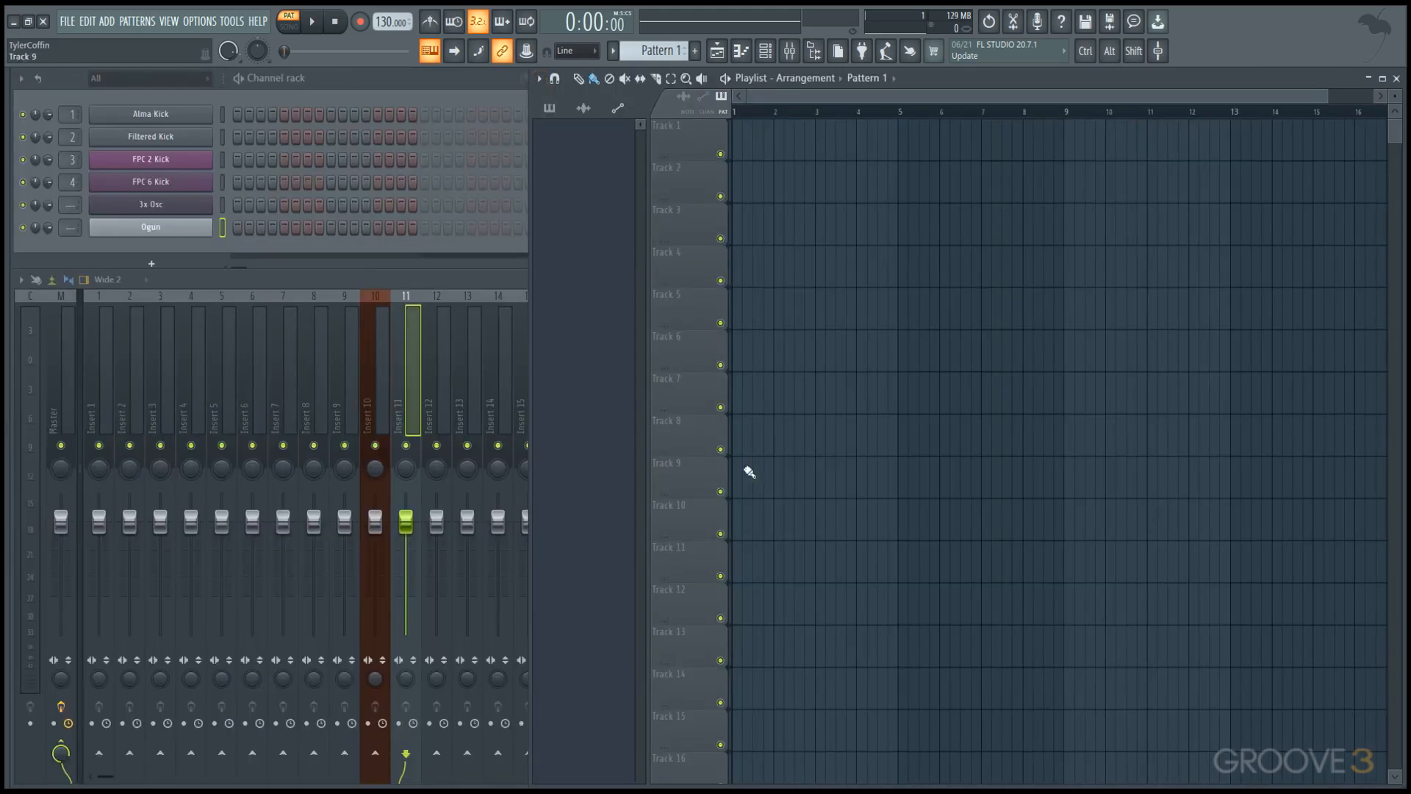
# Set the Playlist's Behind clips style to Glass and paint Pattern 1 clips on Track 1 from about bar 4 to bar 9.
pyautogui.click(538, 78)
pyautogui.moveTo(558, 126)
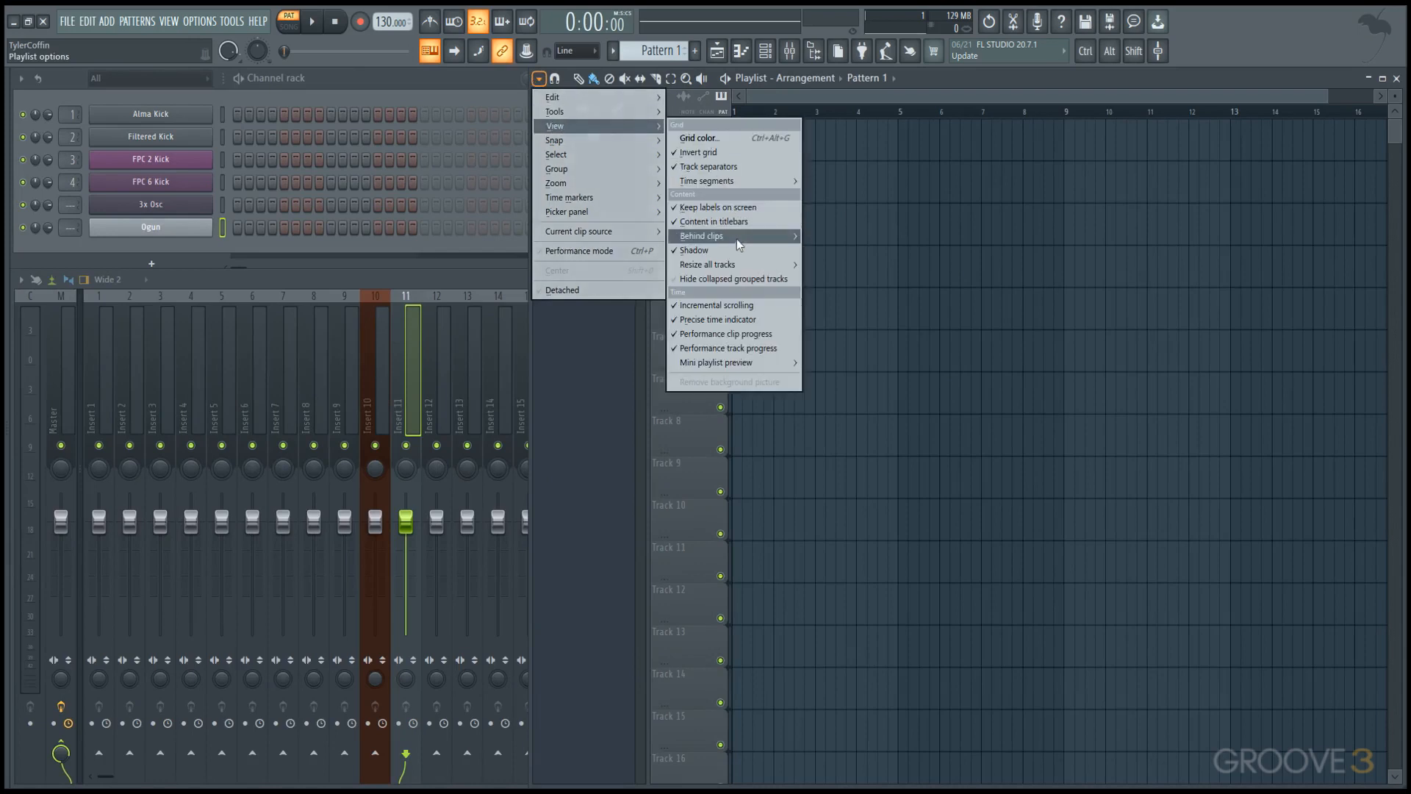
pyautogui.moveTo(735, 240)
pyautogui.click(824, 264)
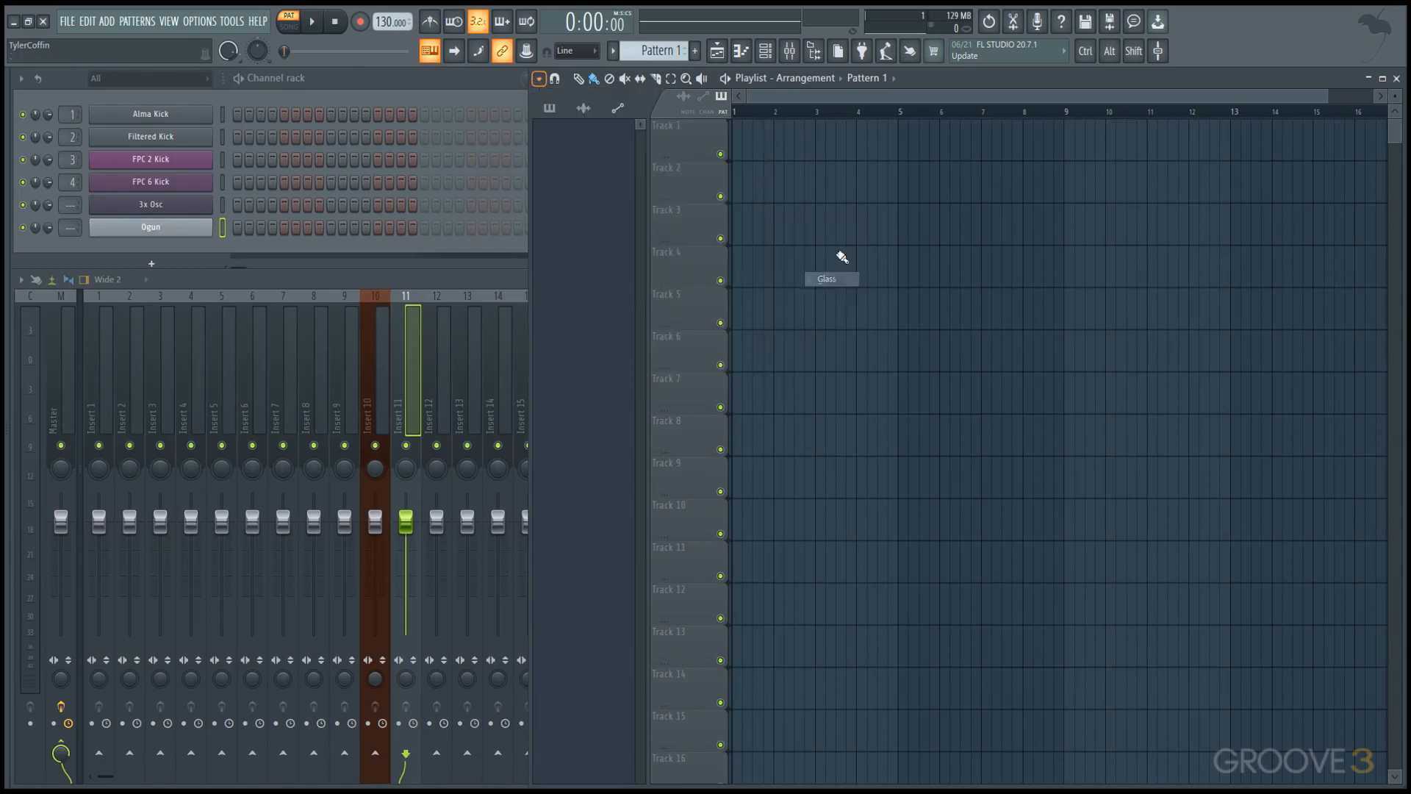
pyautogui.moveTo(872, 140)
pyautogui.mouseDown()
pyautogui.moveTo(1030, 167)
pyautogui.moveTo(1038, 206)
pyautogui.mouseUp()
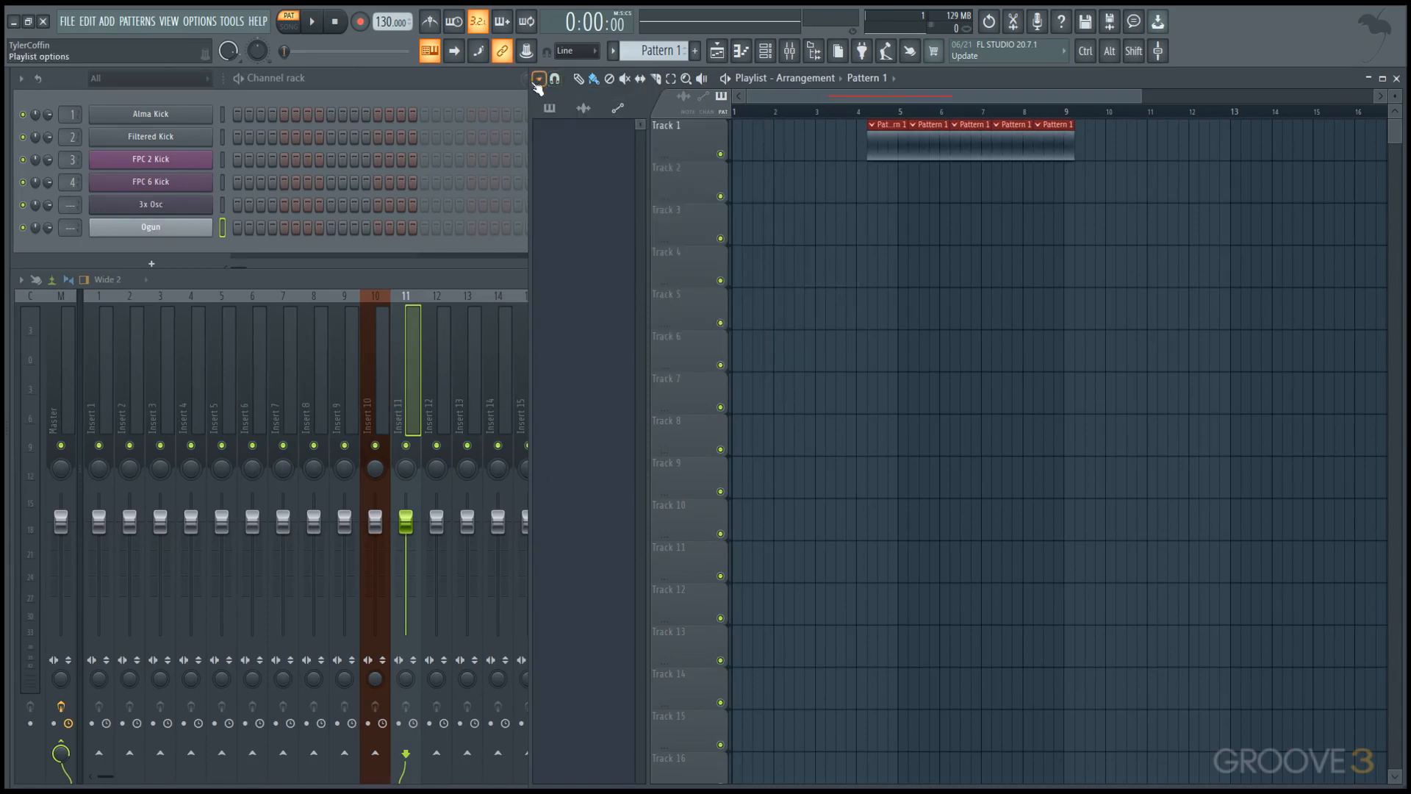
# Change the Playlist's Behind clips style to a plain dark background.
pyautogui.click(539, 78)
pyautogui.moveTo(623, 128)
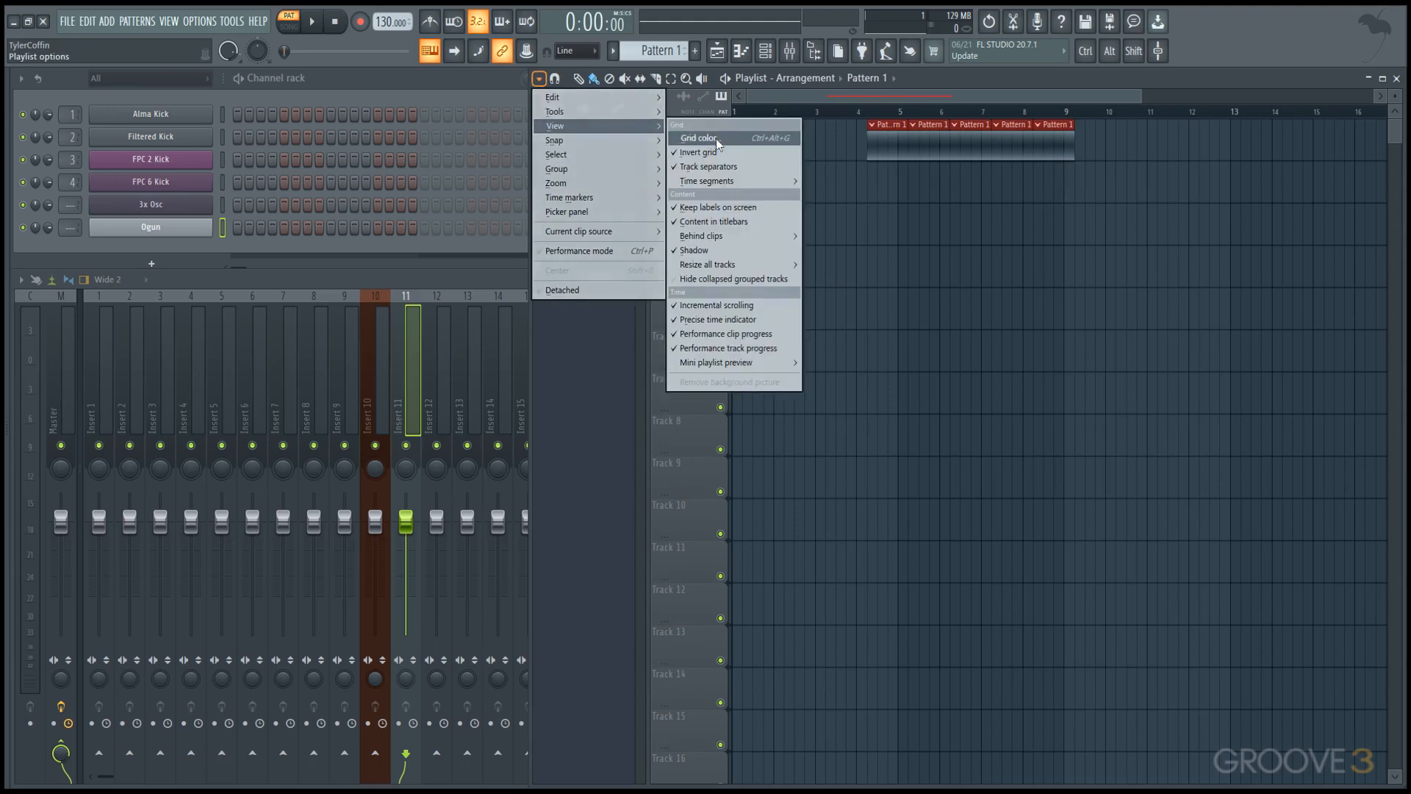
pyautogui.moveTo(733, 240)
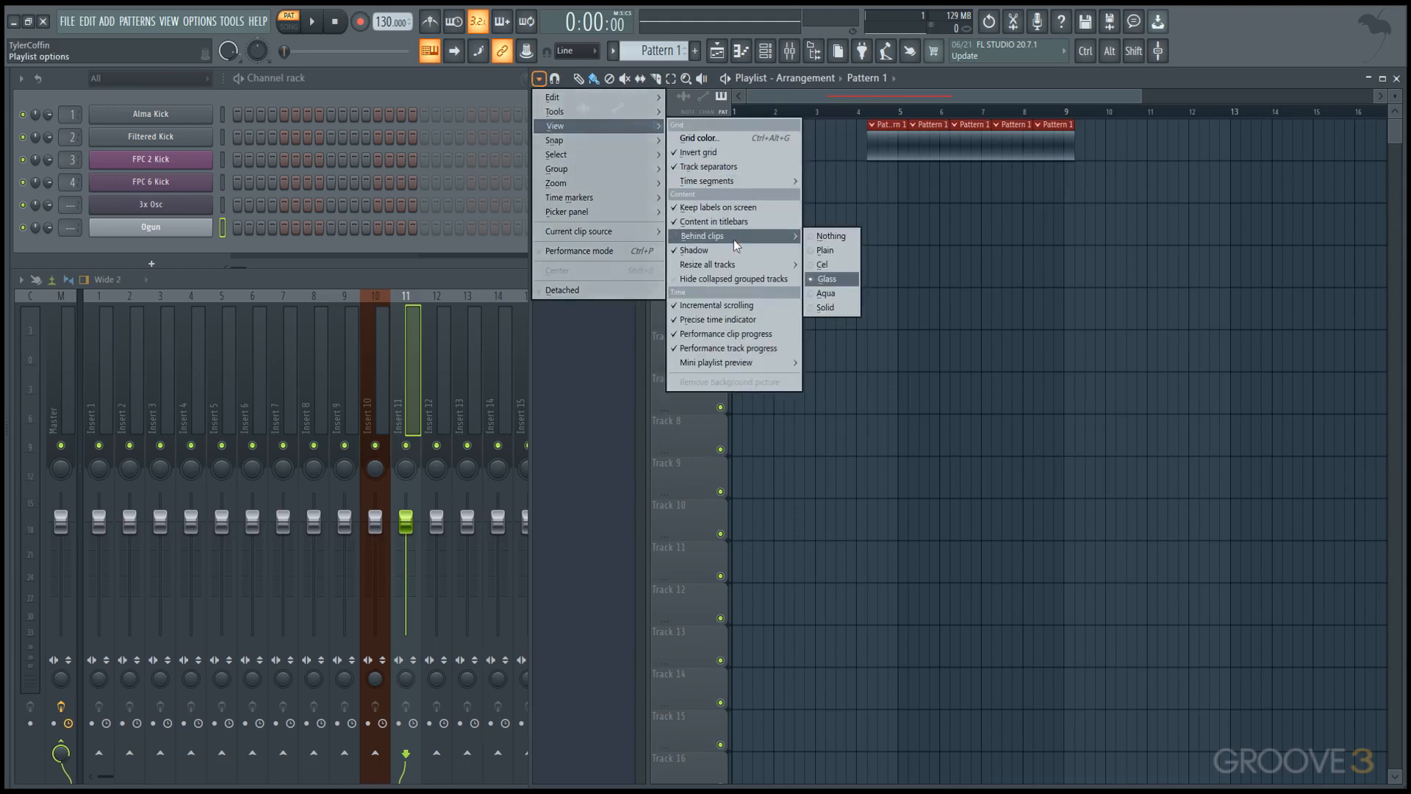
pyautogui.click(828, 265)
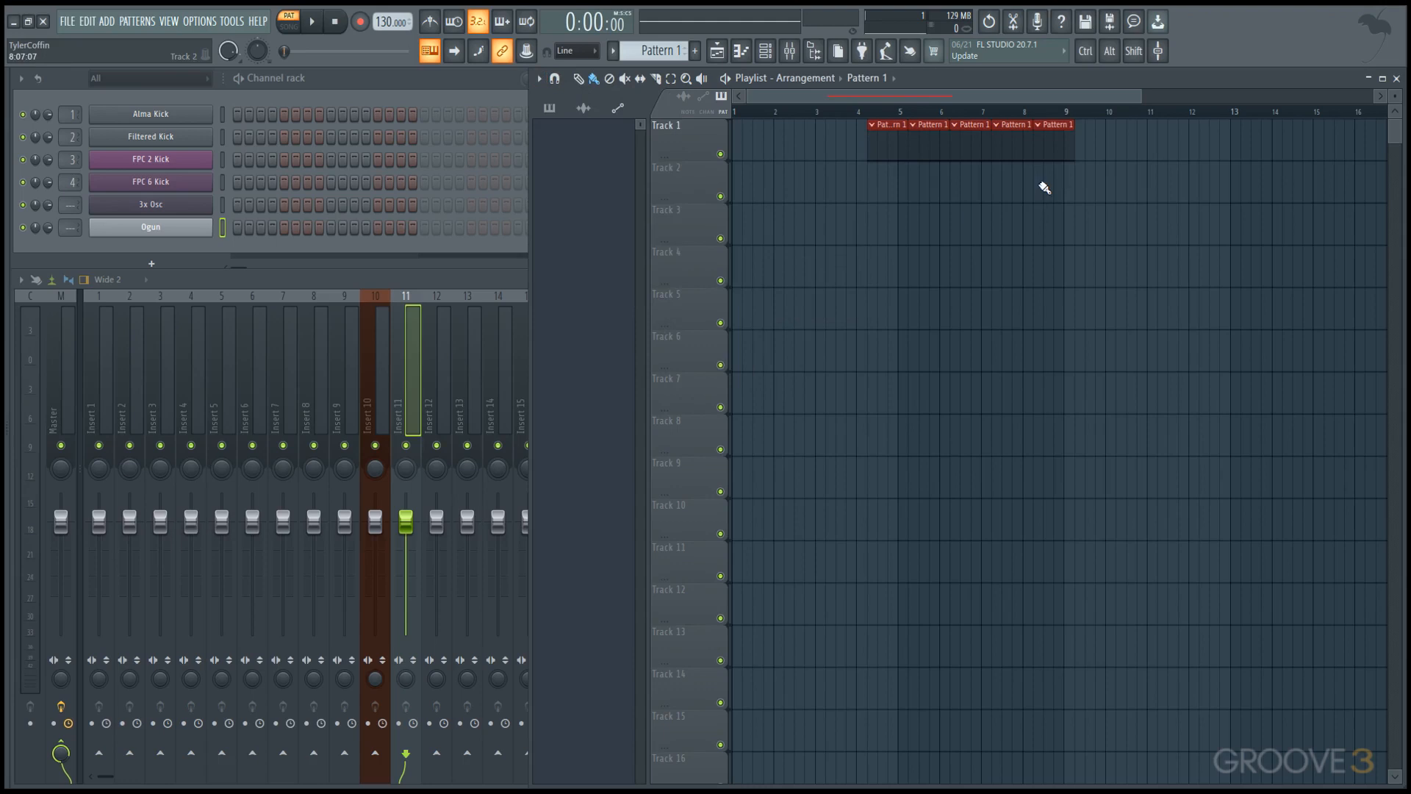
# Turn on Double height for the Mini playlist preview.
pyautogui.click(546, 78)
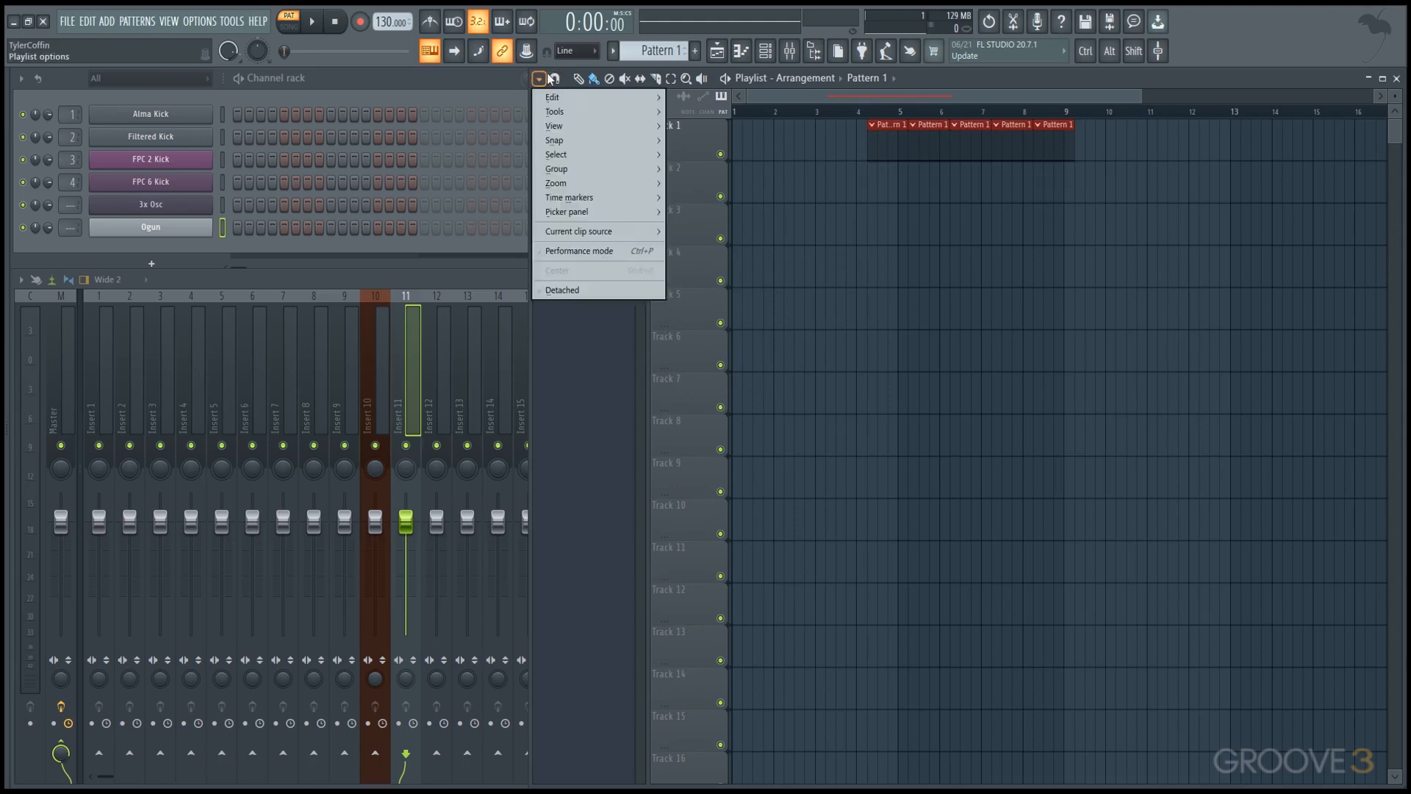
pyautogui.moveTo(557, 127)
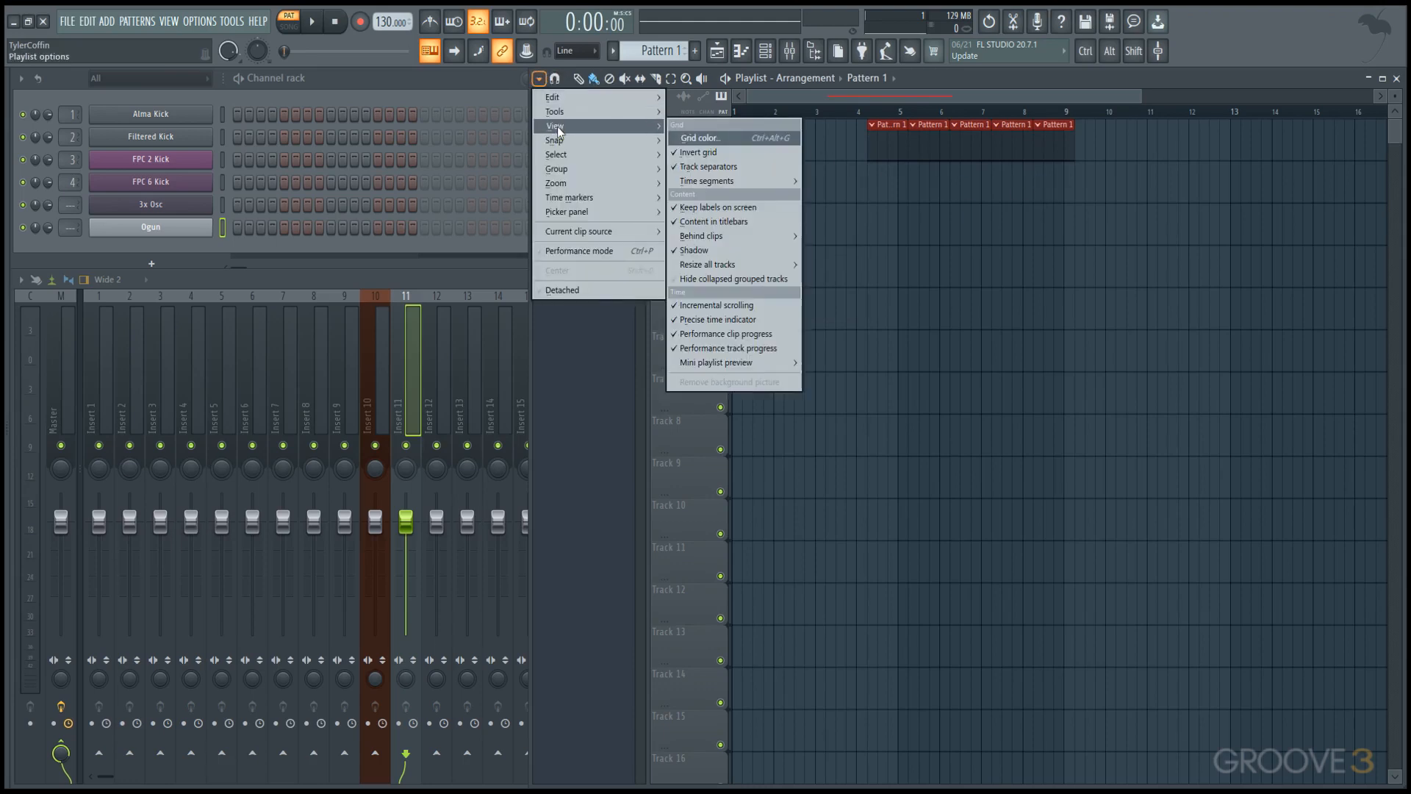
pyautogui.moveTo(749, 363)
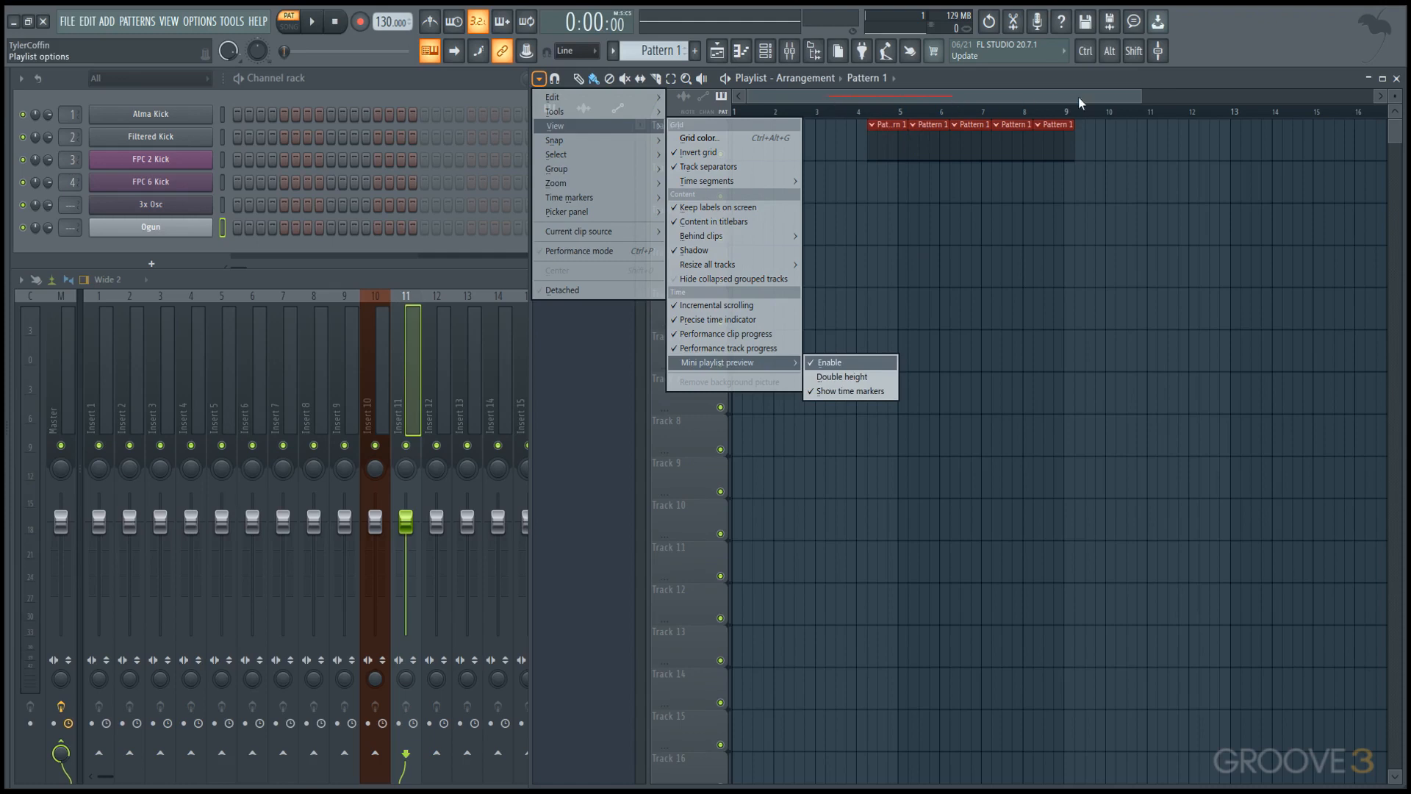
pyautogui.click(842, 377)
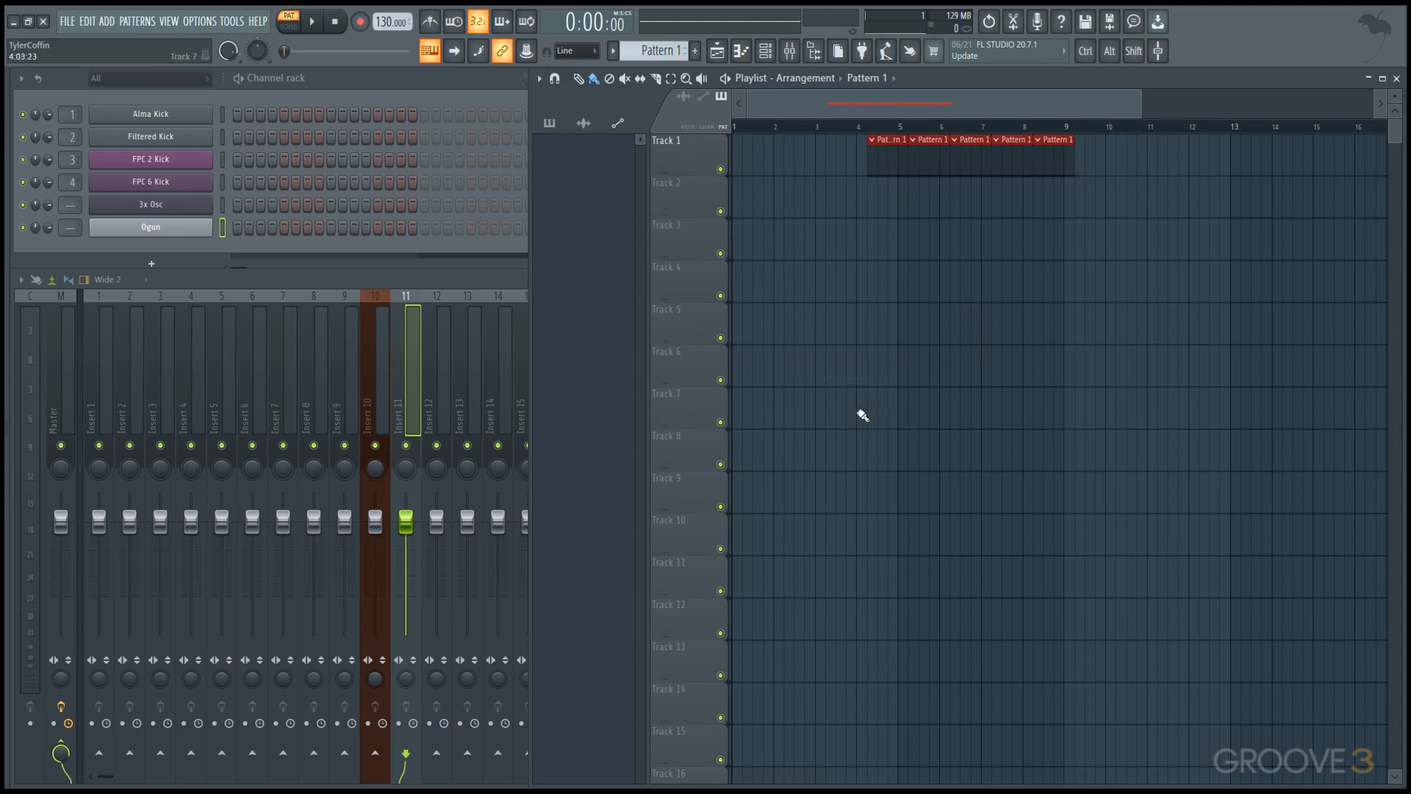
# Paint rows of Pattern 1 clips on Tracks 7 and 10 and one clip on Track 6 around bar 26, using the mini preview to navigate.
pyautogui.moveTo(863, 415); pyautogui.dragTo(1143, 412)
pyautogui.moveTo(993, 527); pyautogui.dragTo(1250, 536)
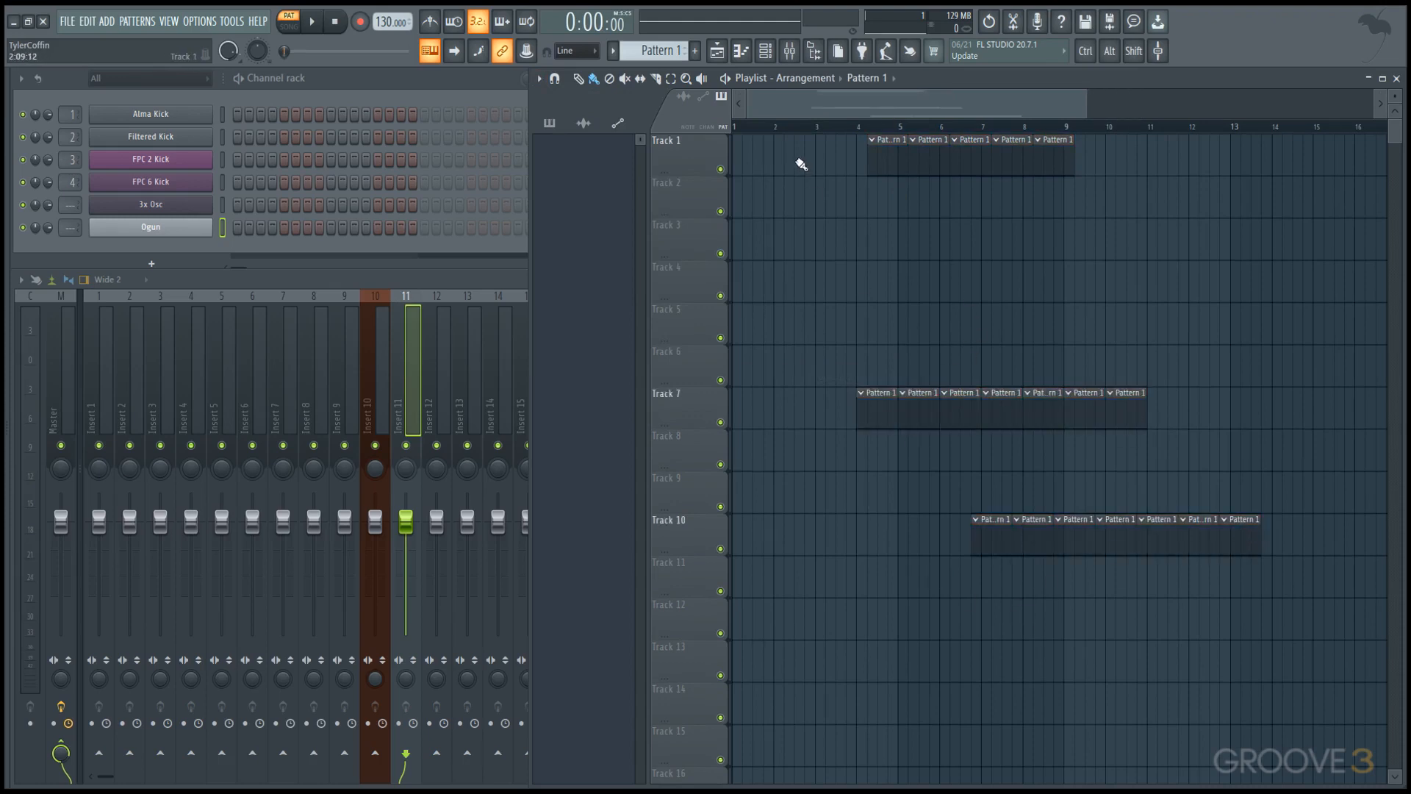
pyautogui.moveTo(881, 109)
pyautogui.mouseDown()
pyautogui.moveTo(1113, 108)
pyautogui.moveTo(882, 105)
pyautogui.mouseUp()
pyautogui.scroll(-4, 879, 141)
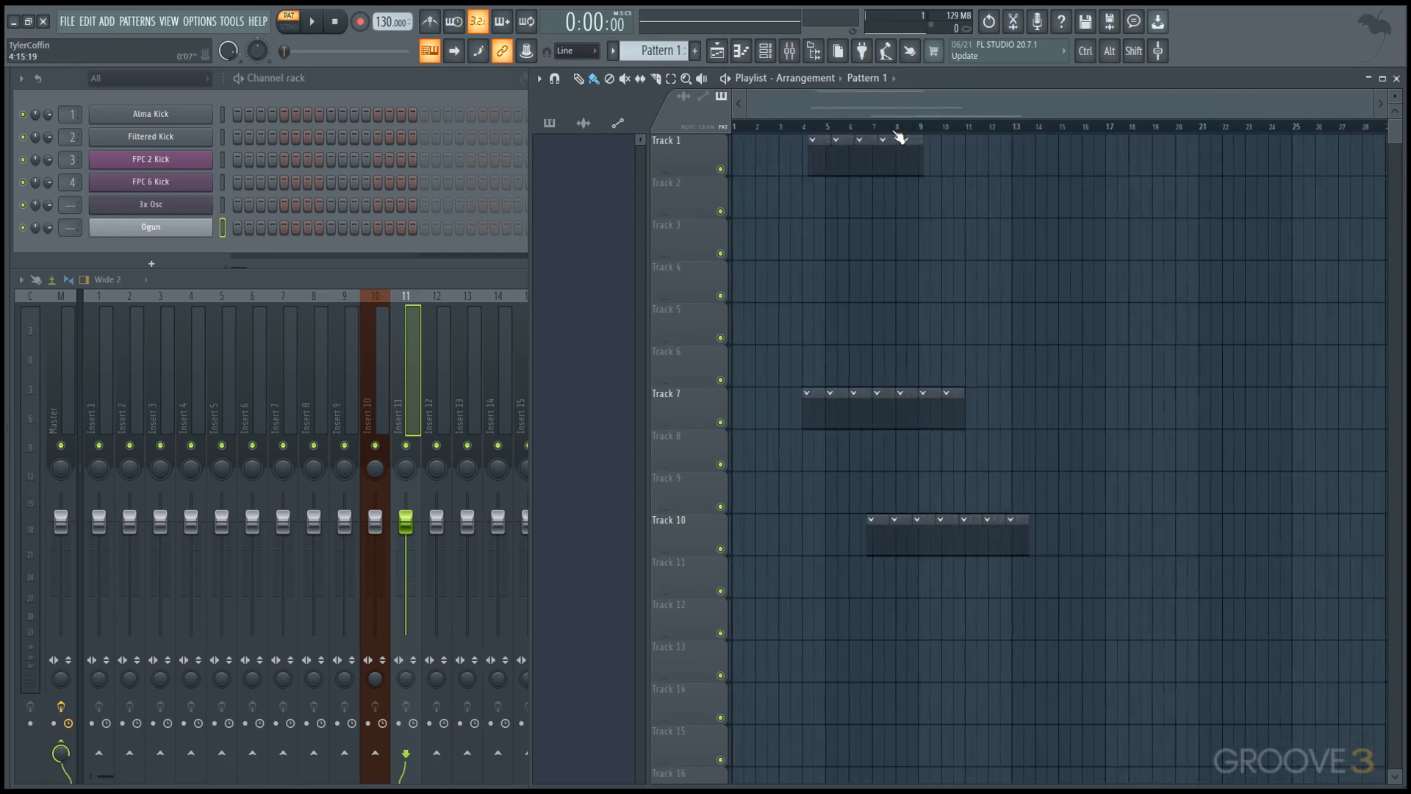
pyautogui.click(1313, 354)
pyautogui.moveTo(988, 108); pyautogui.dragTo(827, 108)
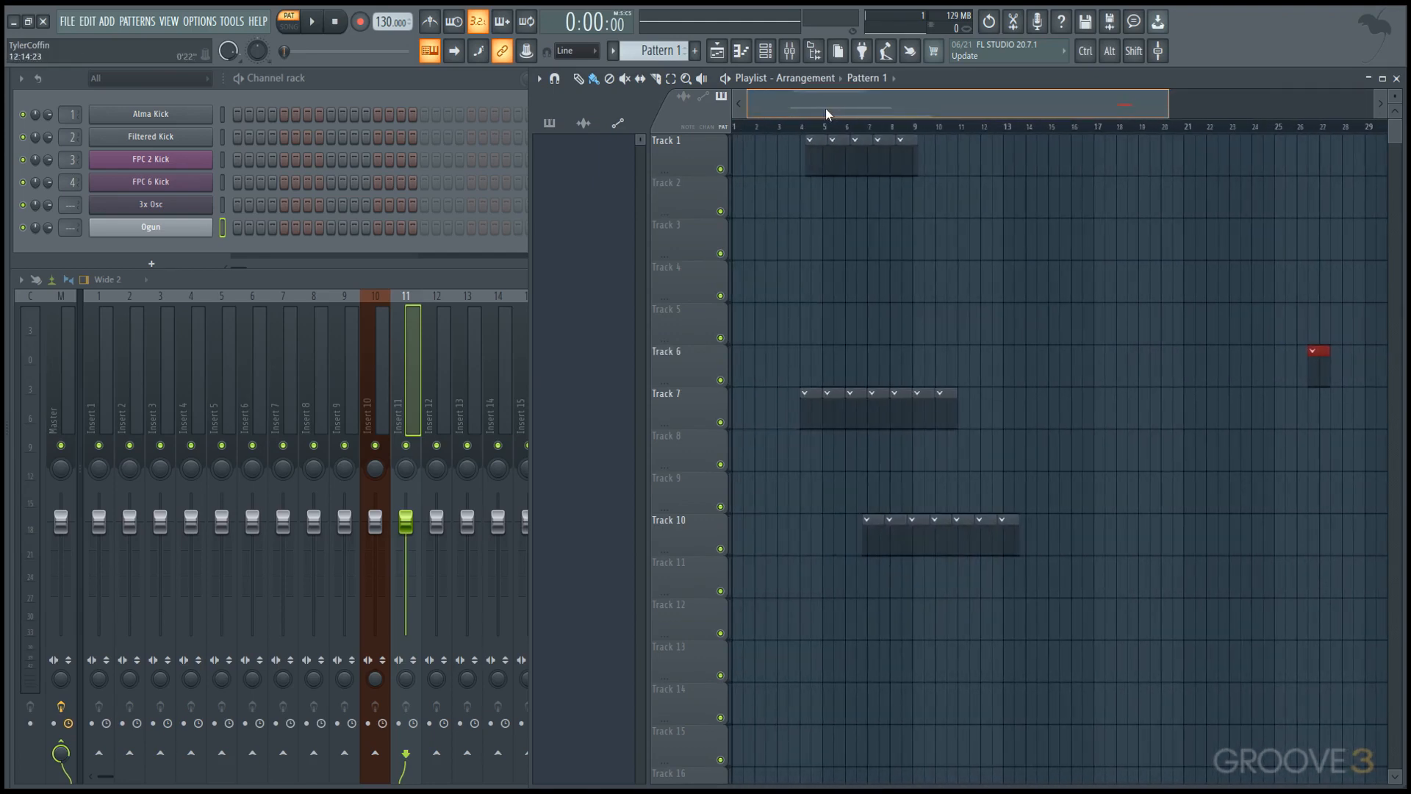
# Delete all Pattern 1 clips from Tracks 1, 6, 7 and 10 in the Playlist.
pyautogui.rightClick(1313, 360)
pyautogui.rightClick(1014, 535)
pyautogui.rightClick(801, 423)
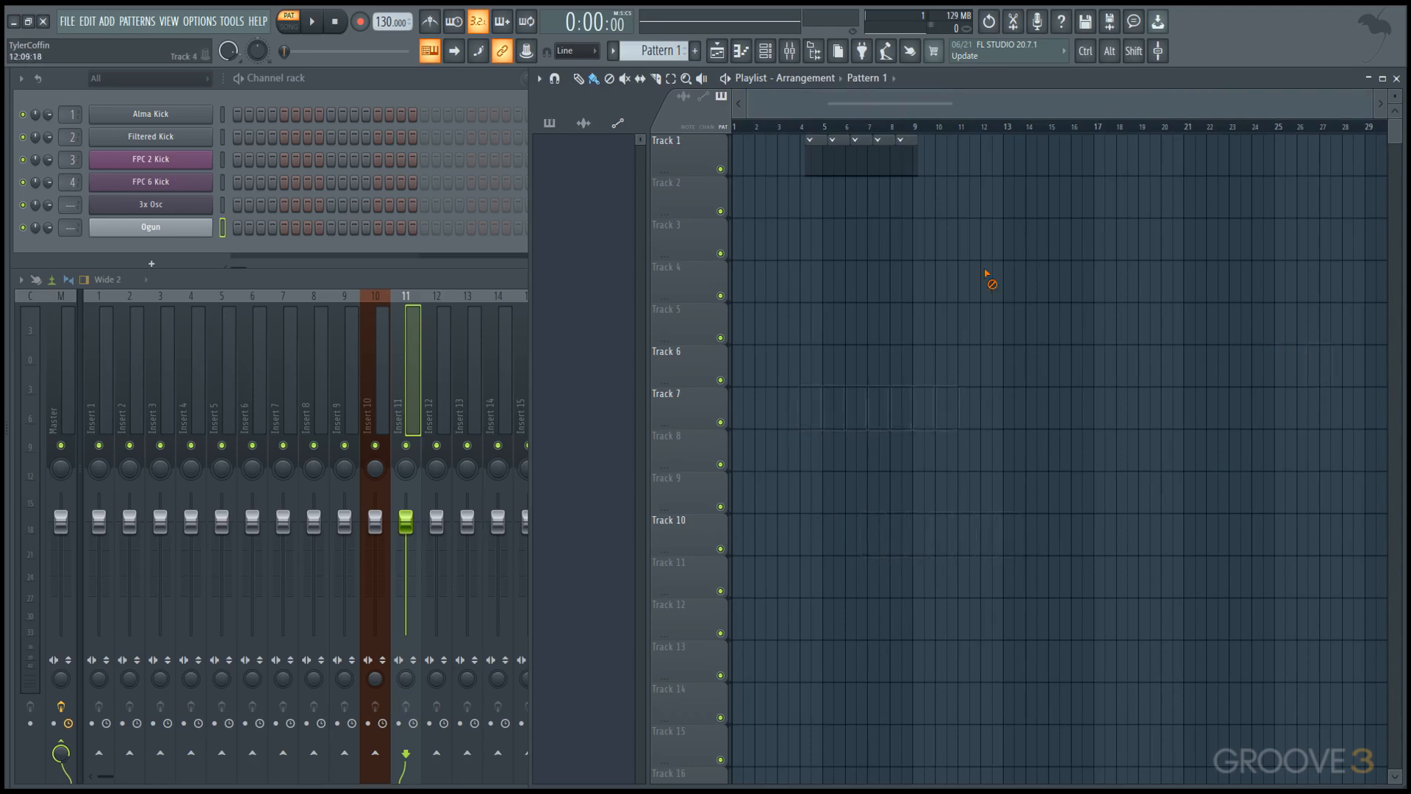
pyautogui.rightClick(808, 161)
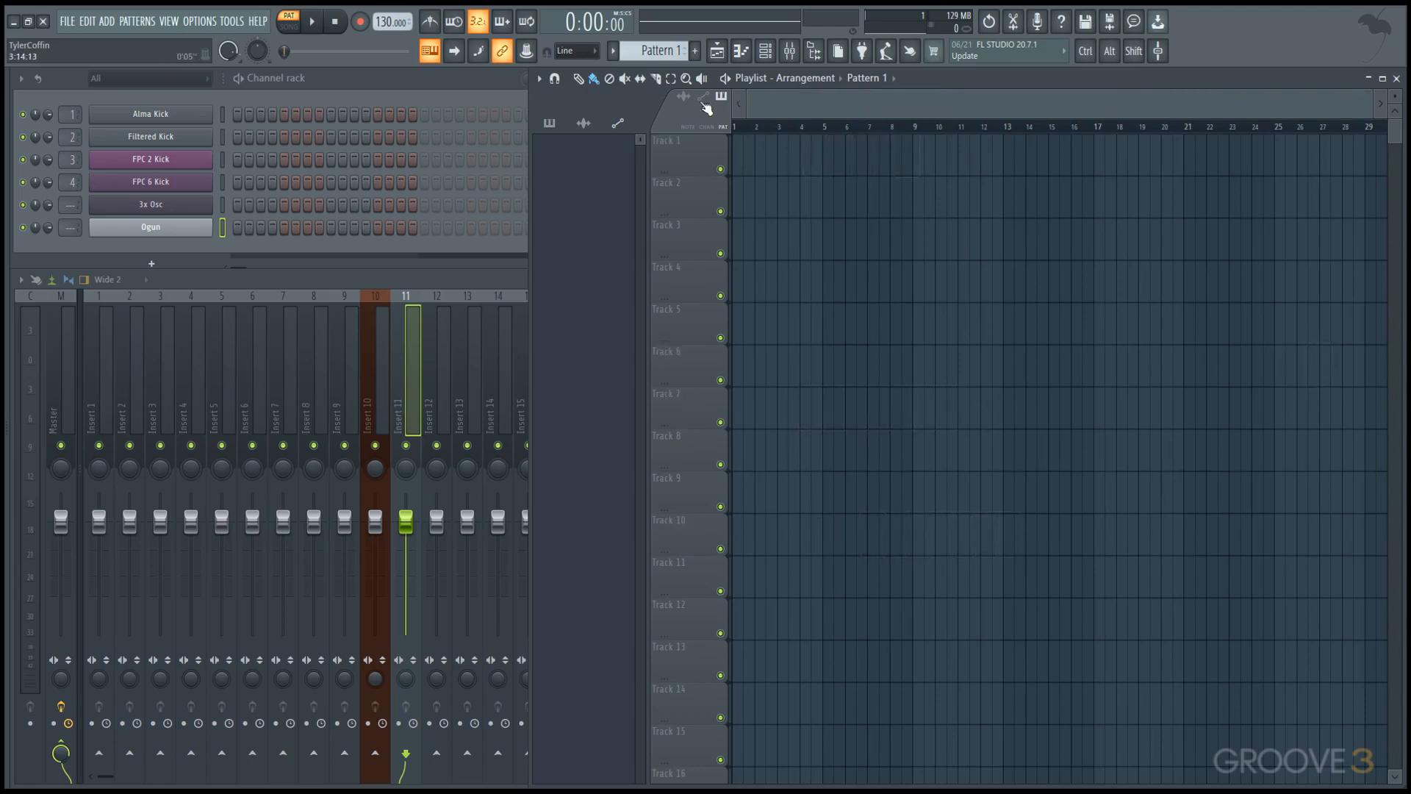
# Turn off Double height for the Mini playlist preview.
pyautogui.click(540, 78)
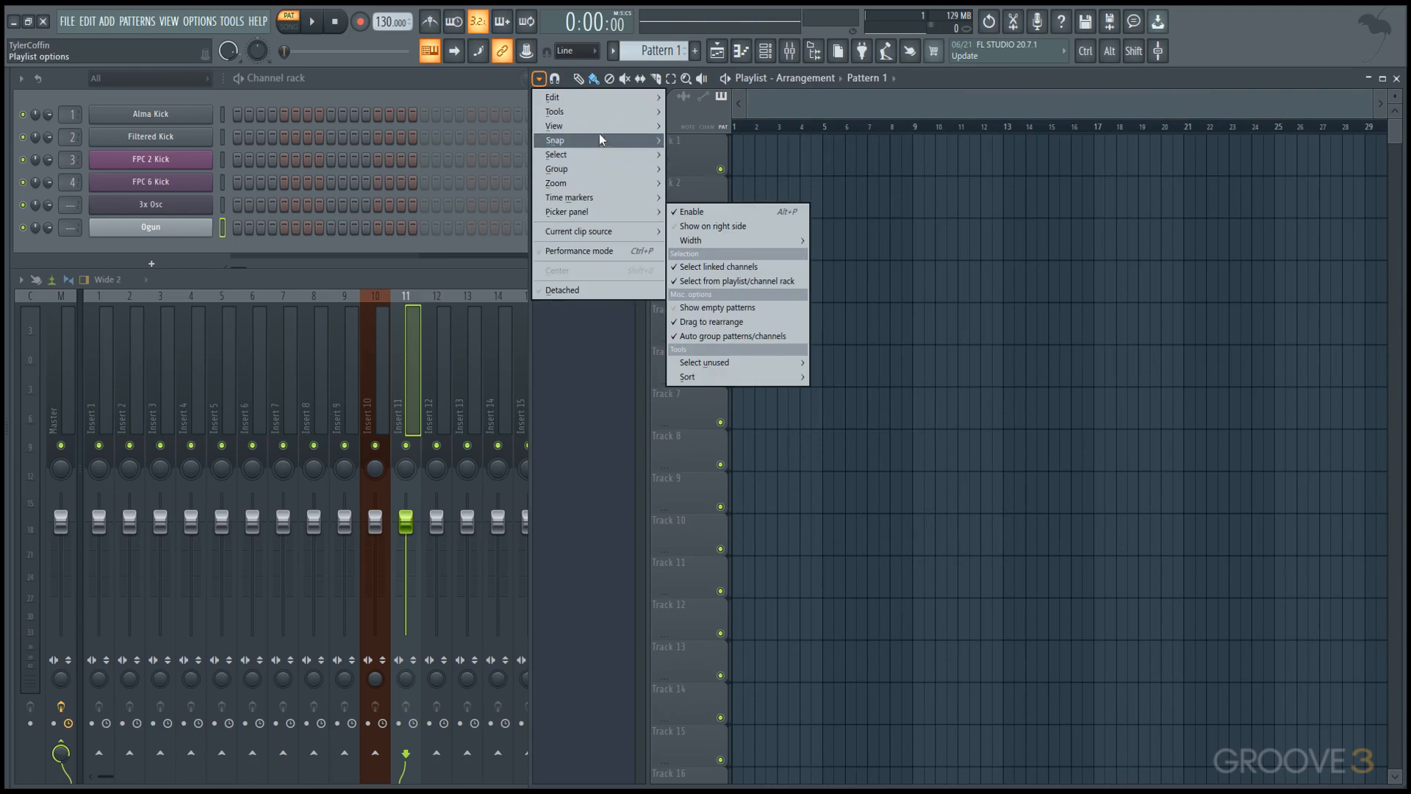
pyautogui.moveTo(602, 127)
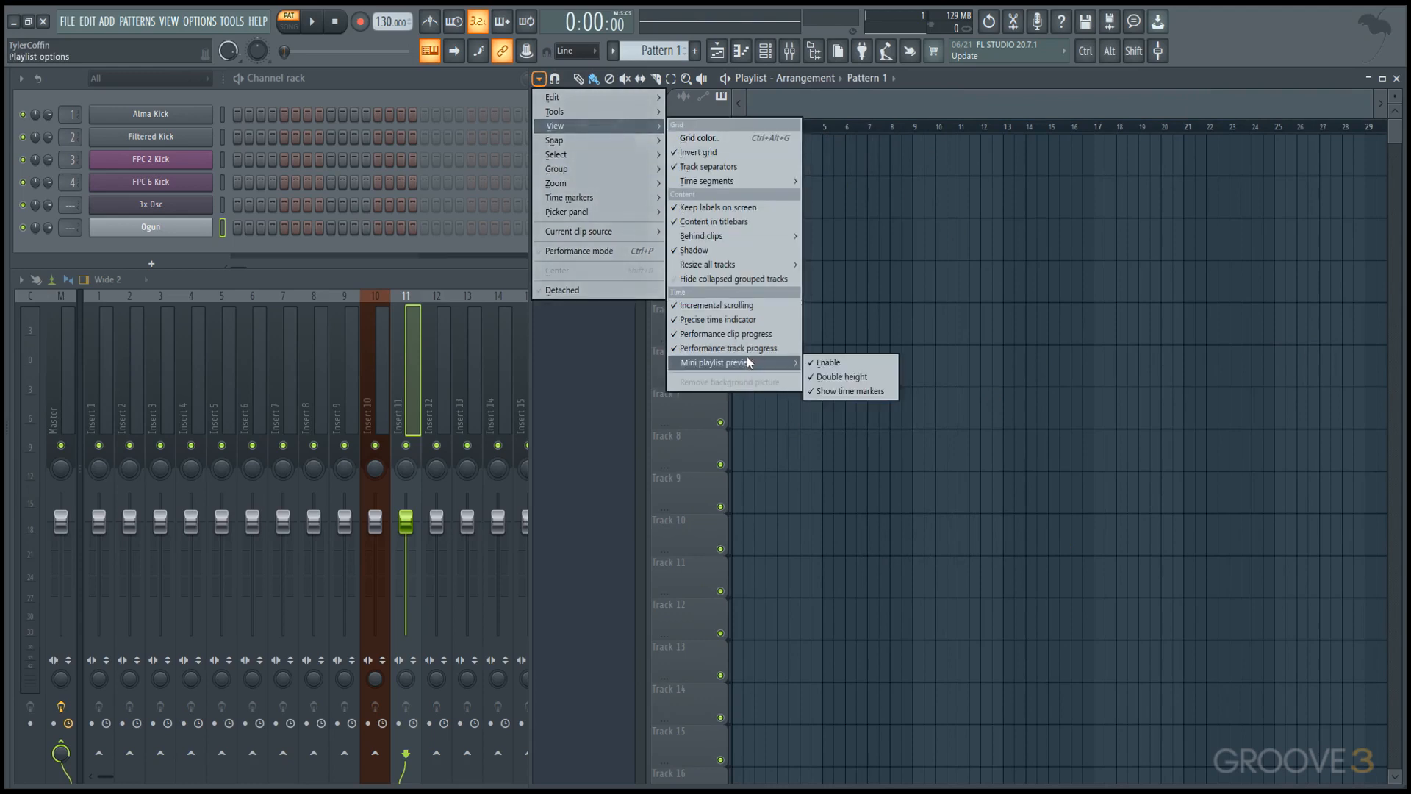
pyautogui.click(839, 375)
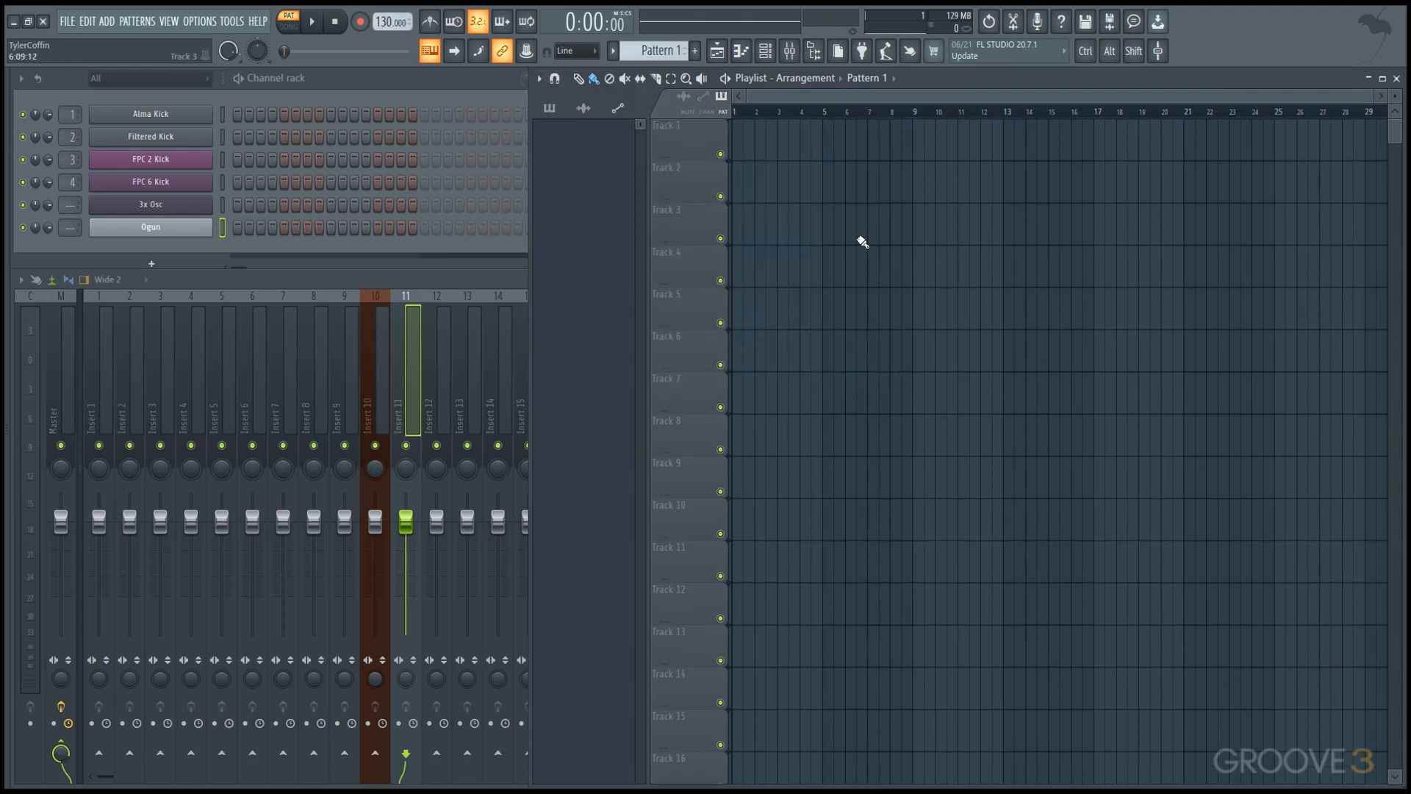
# Bring the Mixer to the front, and review the Playlist's View and Picker panel options.
pyautogui.click(512, 289)
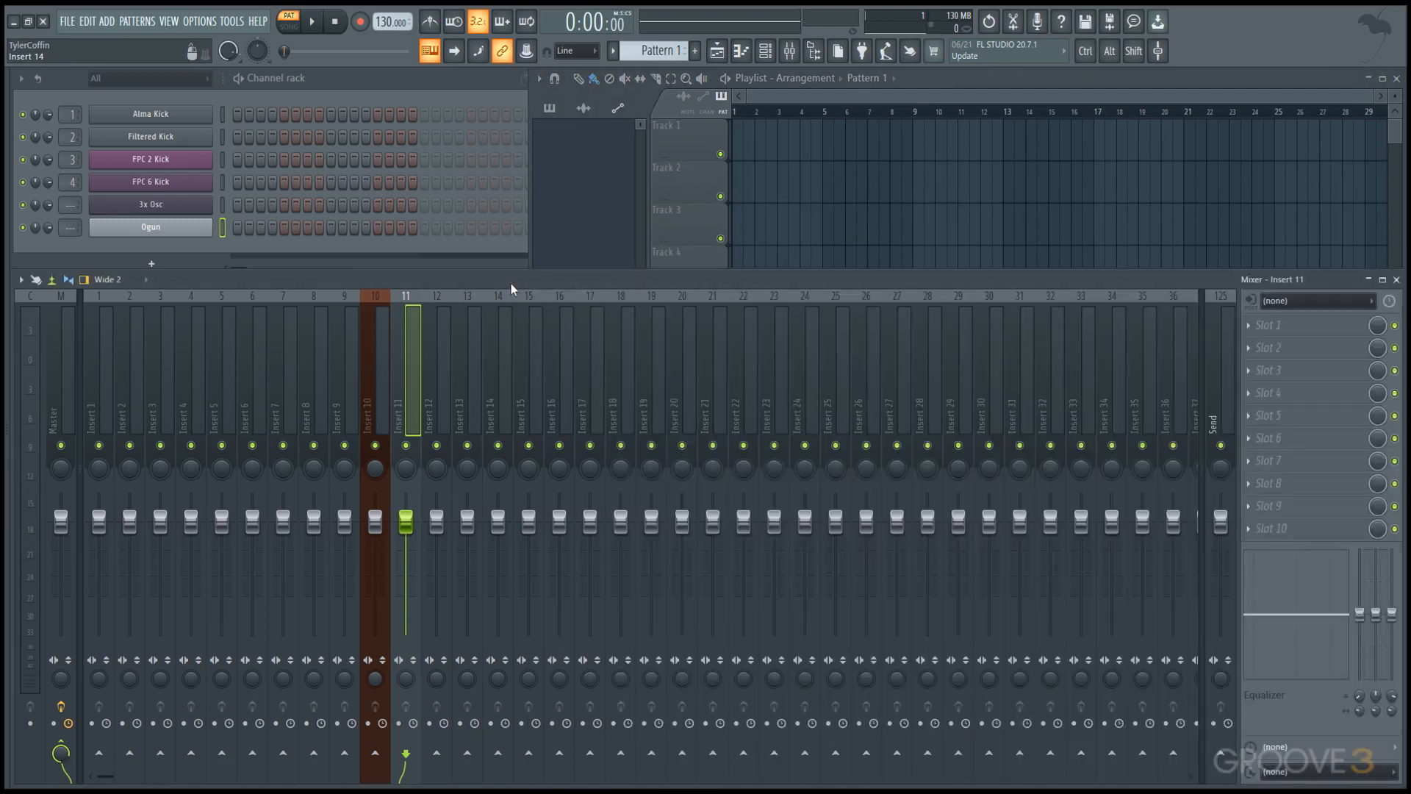
pyautogui.click(540, 78)
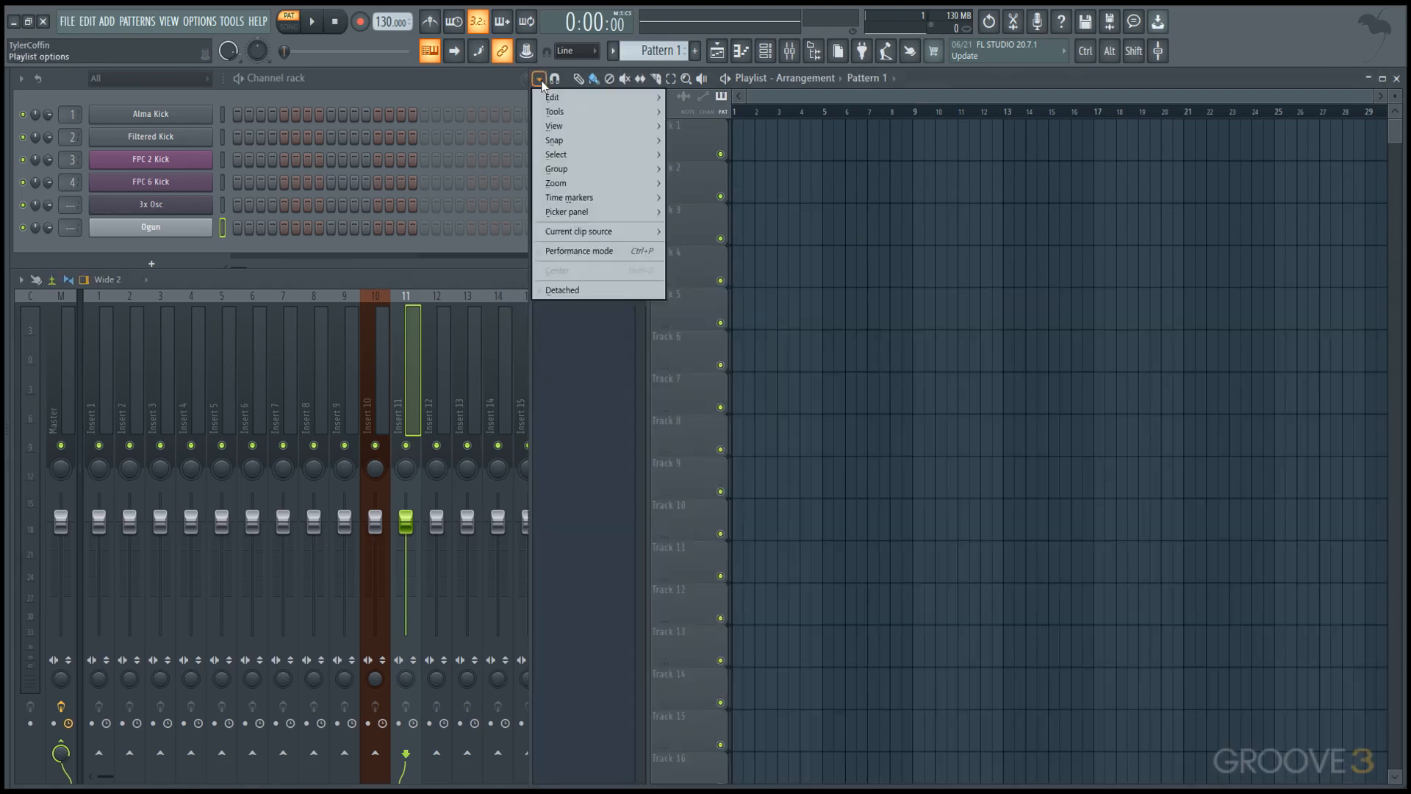
pyautogui.moveTo(596, 125)
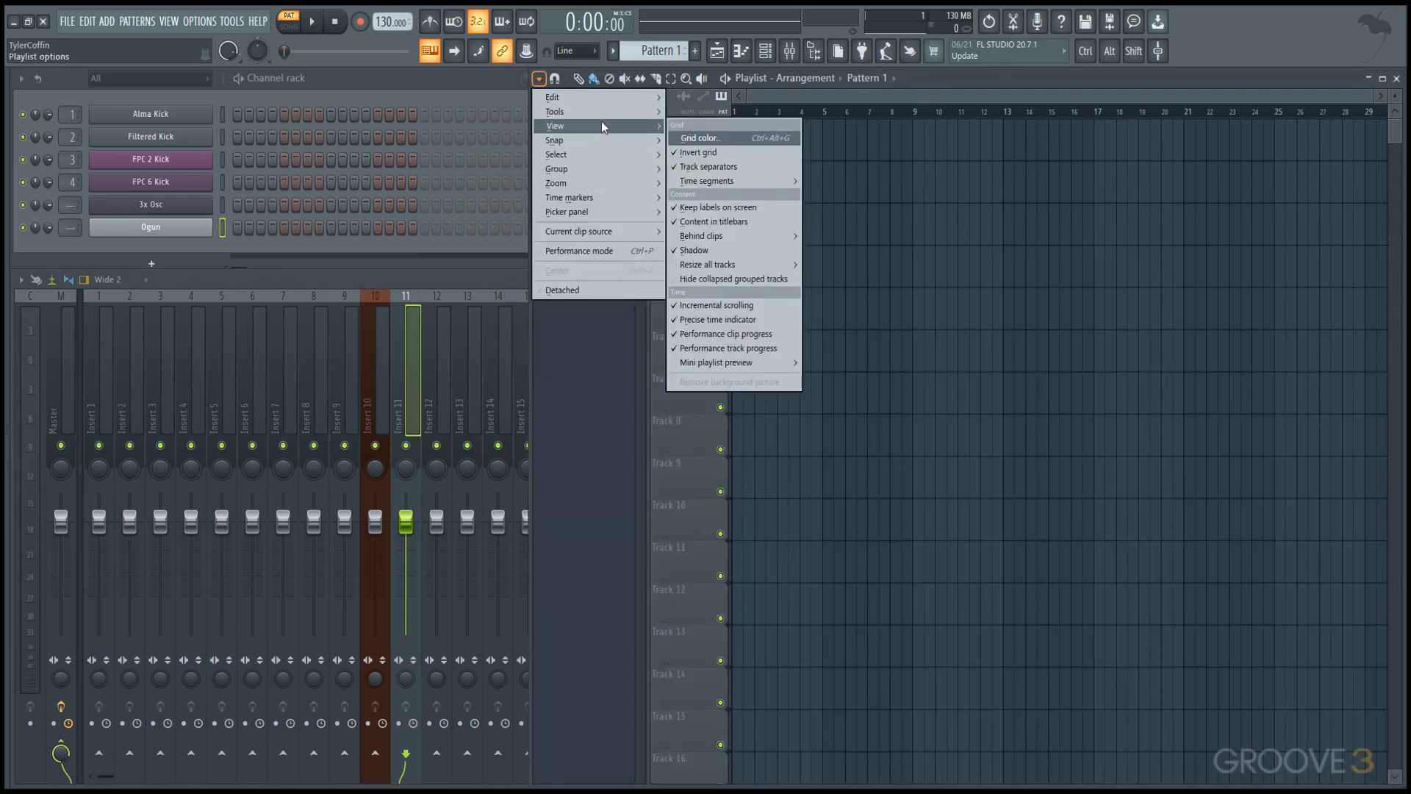
pyautogui.moveTo(594, 218)
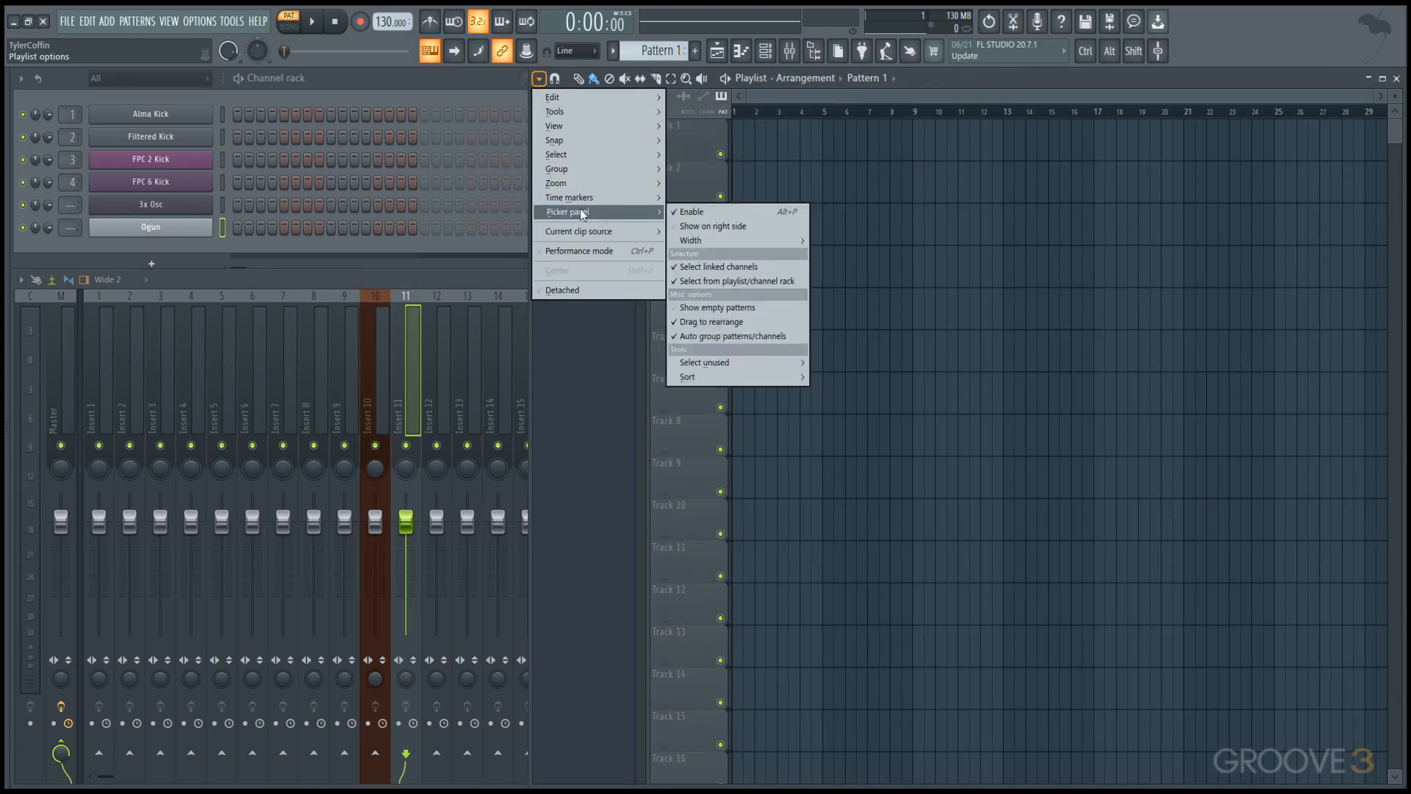
# Bring the Channel rack to the front, and toggle window maximization on and back off.
pyautogui.click(408, 94)
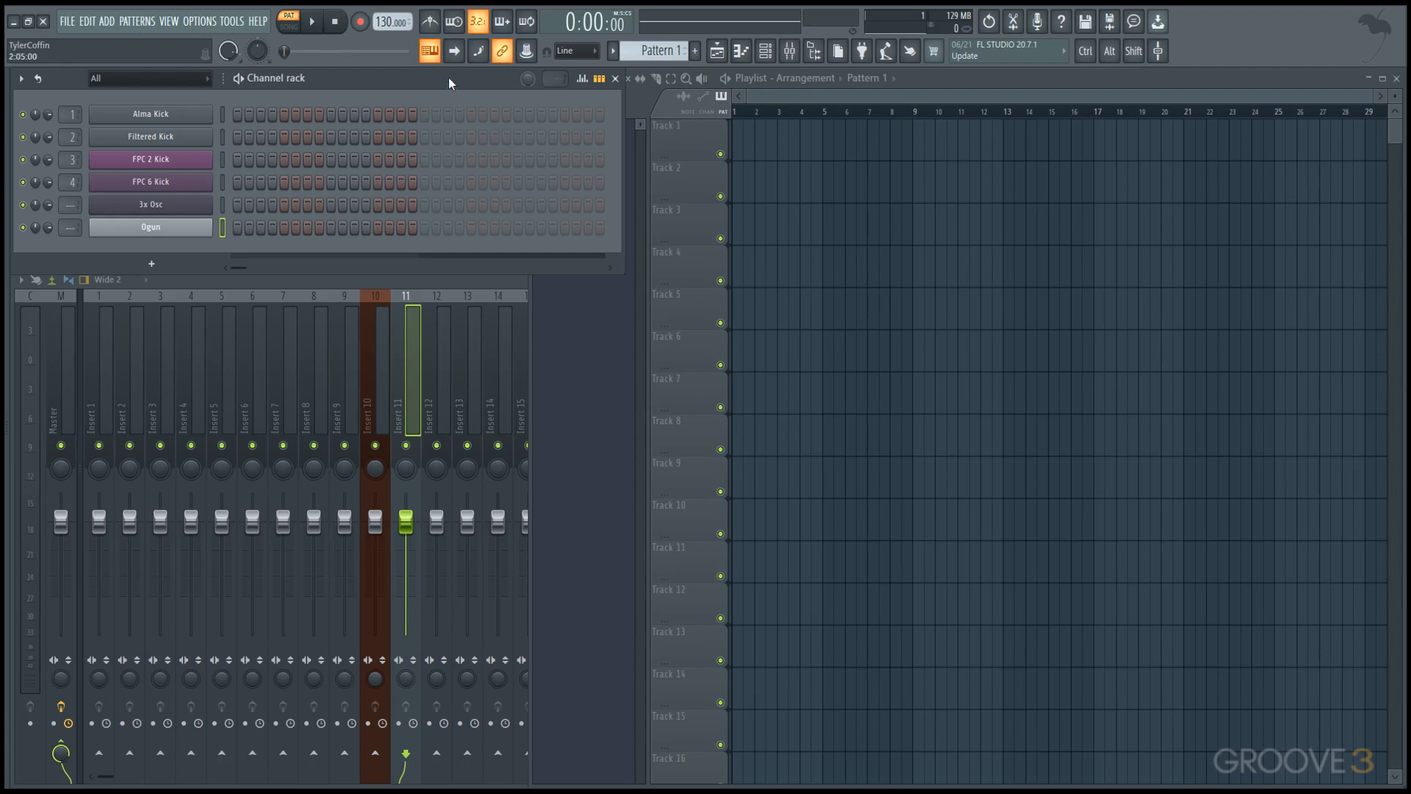
pyautogui.press('Return')
pyautogui.press('Return')
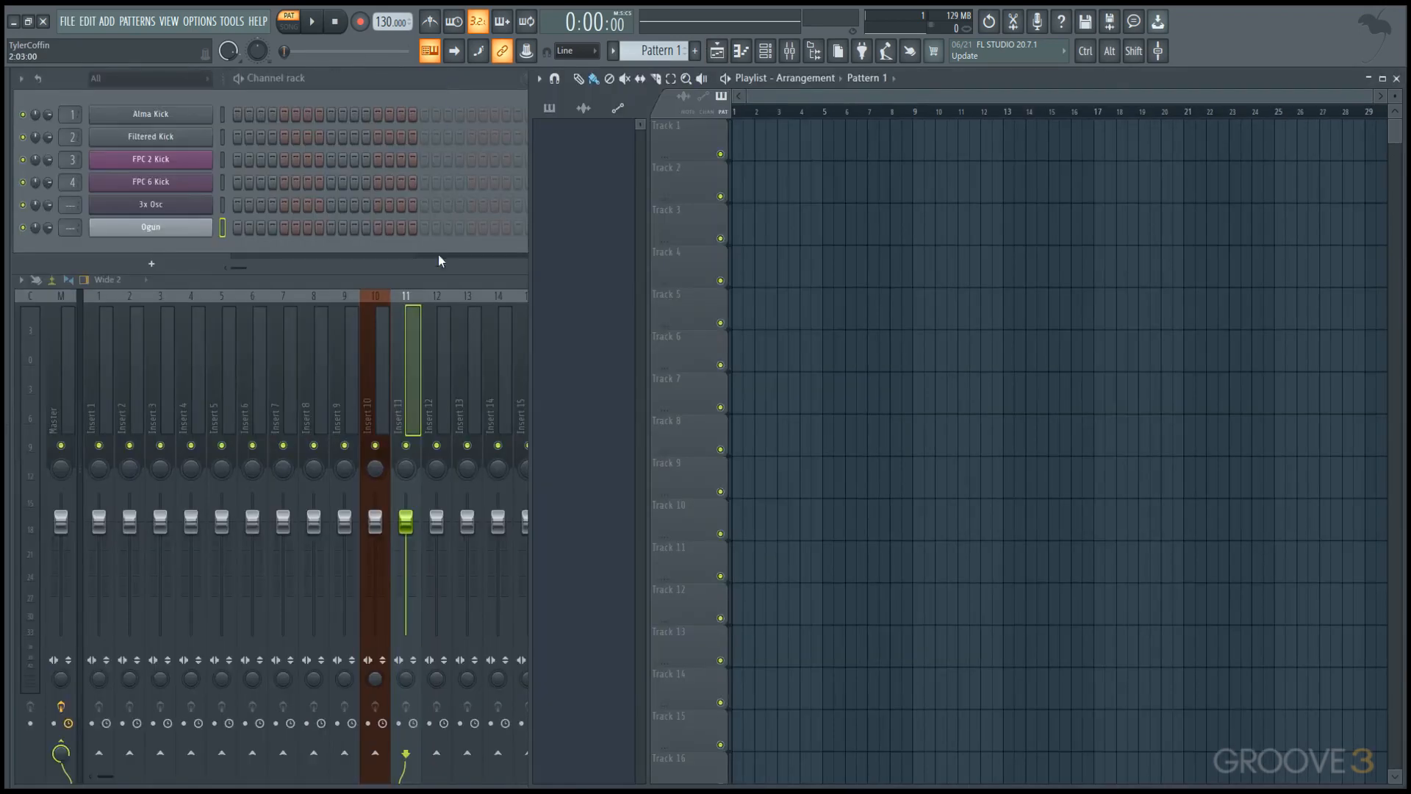
# Maximize the Mixer window and the Playlist window to fill the workspace.
pyautogui.click(438, 283)
pyautogui.press('Return')
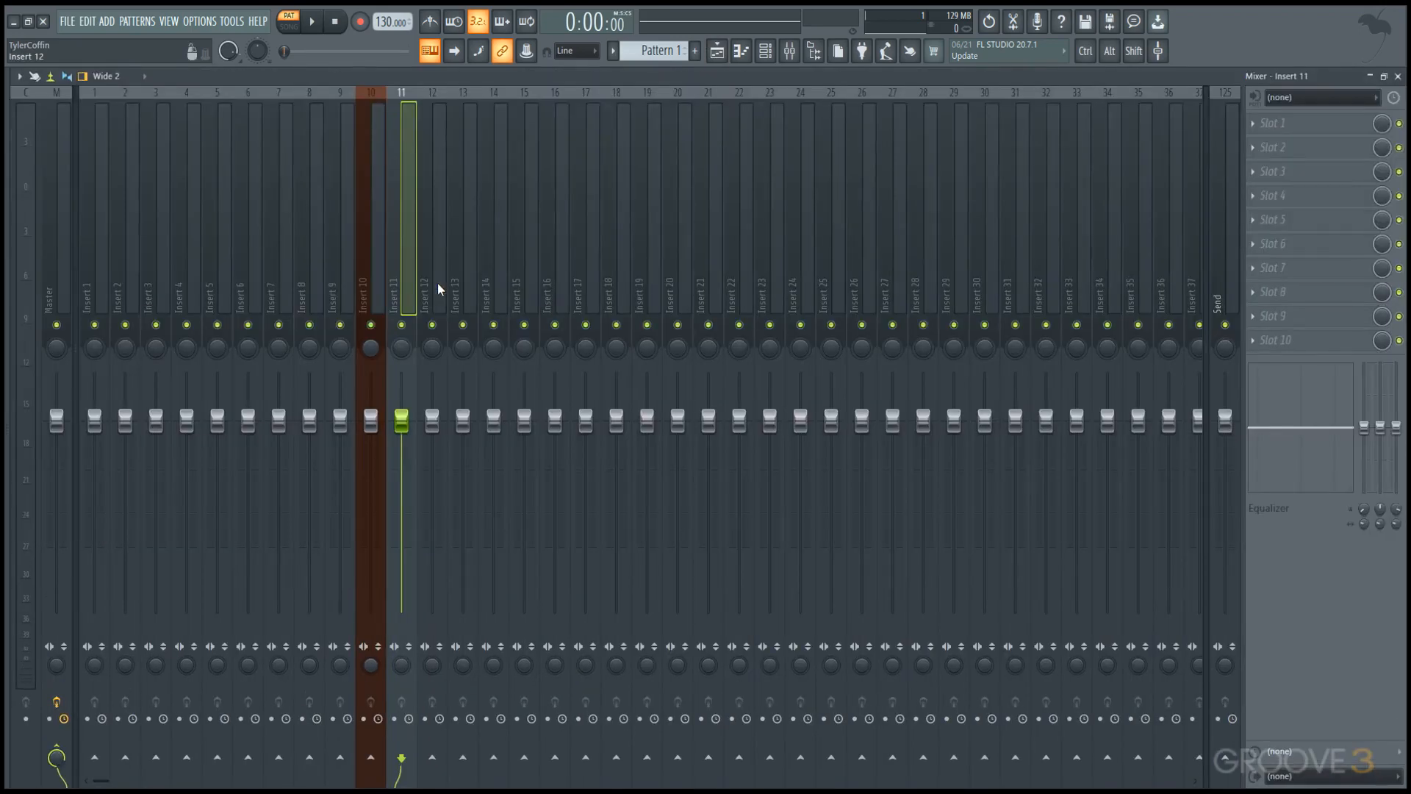
pyautogui.click(726, 57)
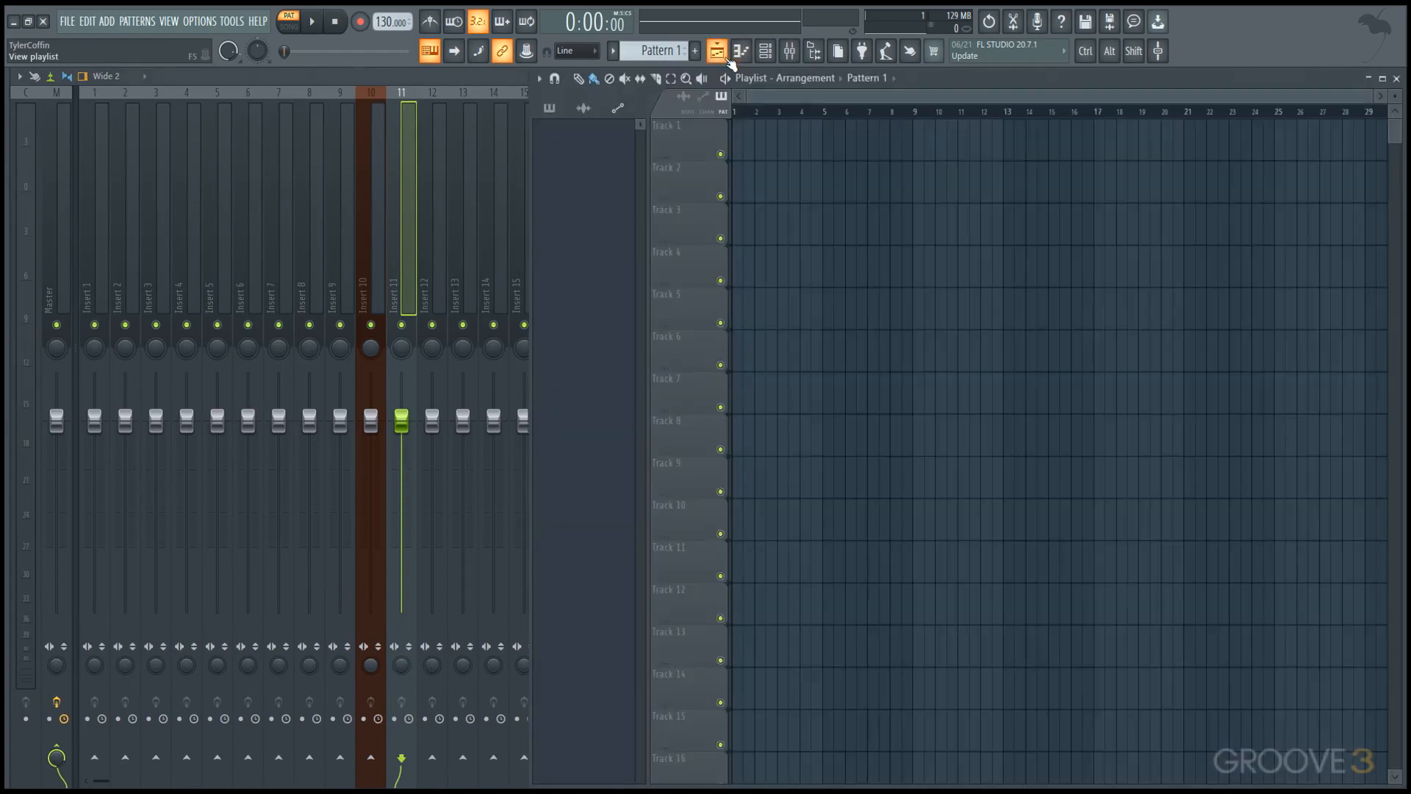
pyautogui.press('Return')
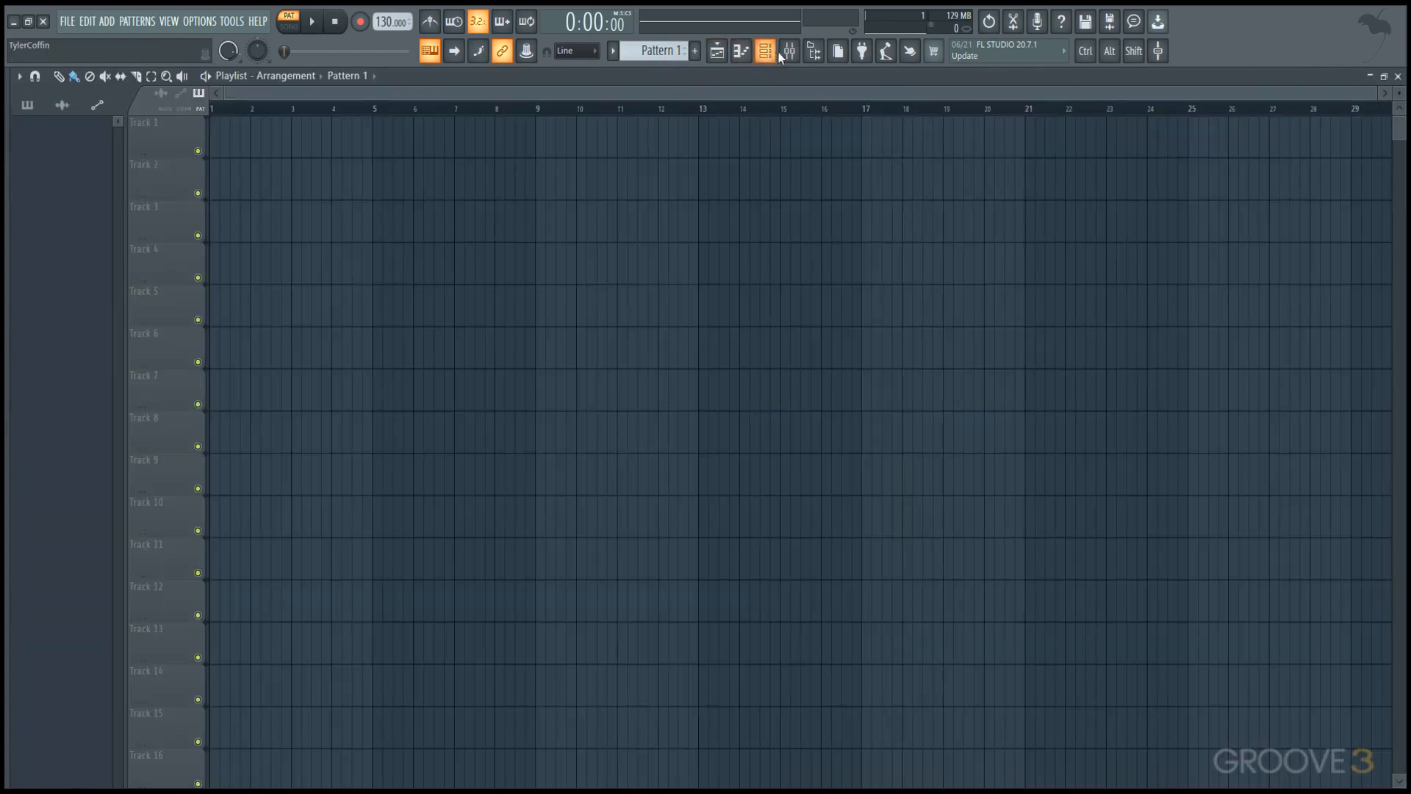
# Switch between the maximized Mixer and Playlist, and restore both windows to their arranged sizes.
pyautogui.click(789, 56)
pyautogui.click(720, 56)
pyautogui.doubleClick(726, 72)
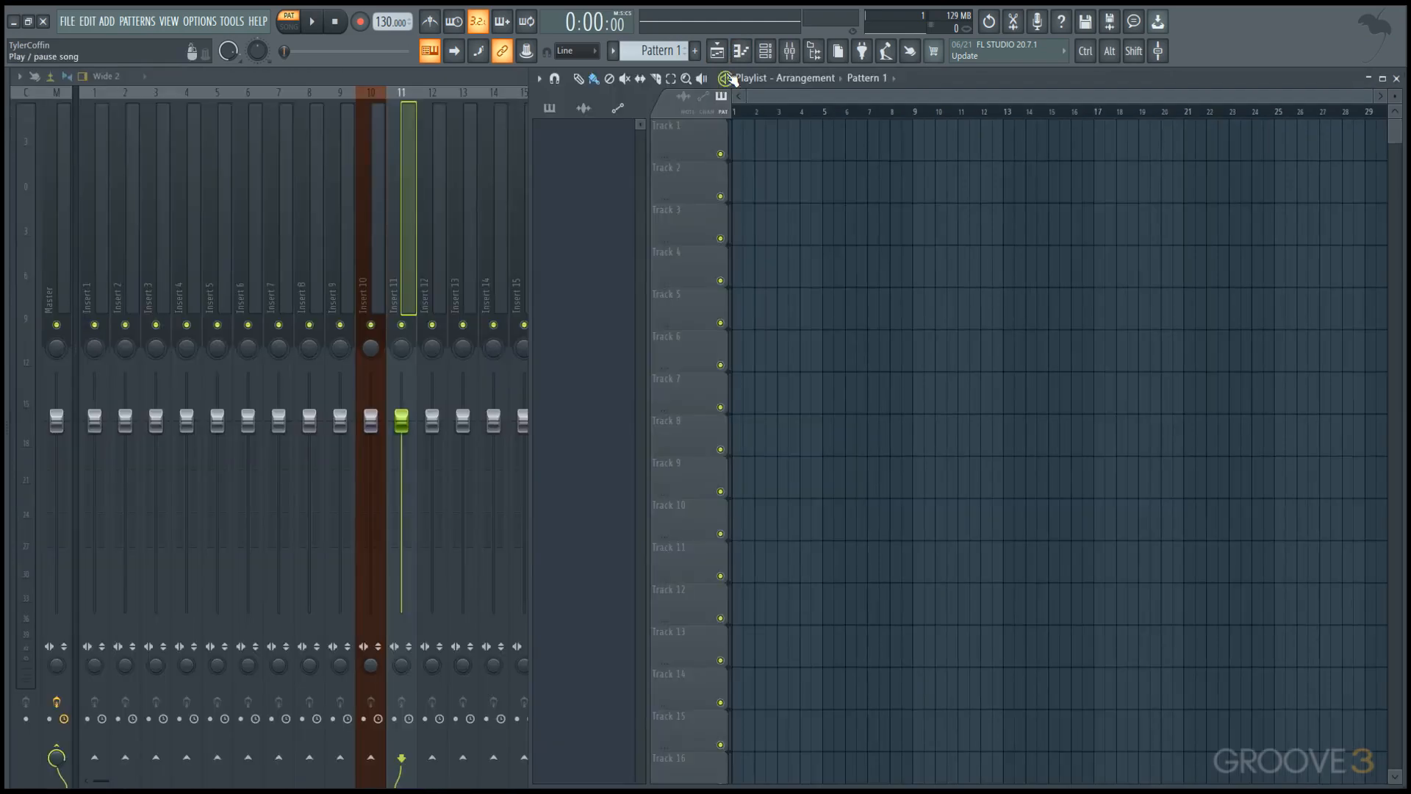
pyautogui.click(491, 76)
pyautogui.doubleClick(491, 76)
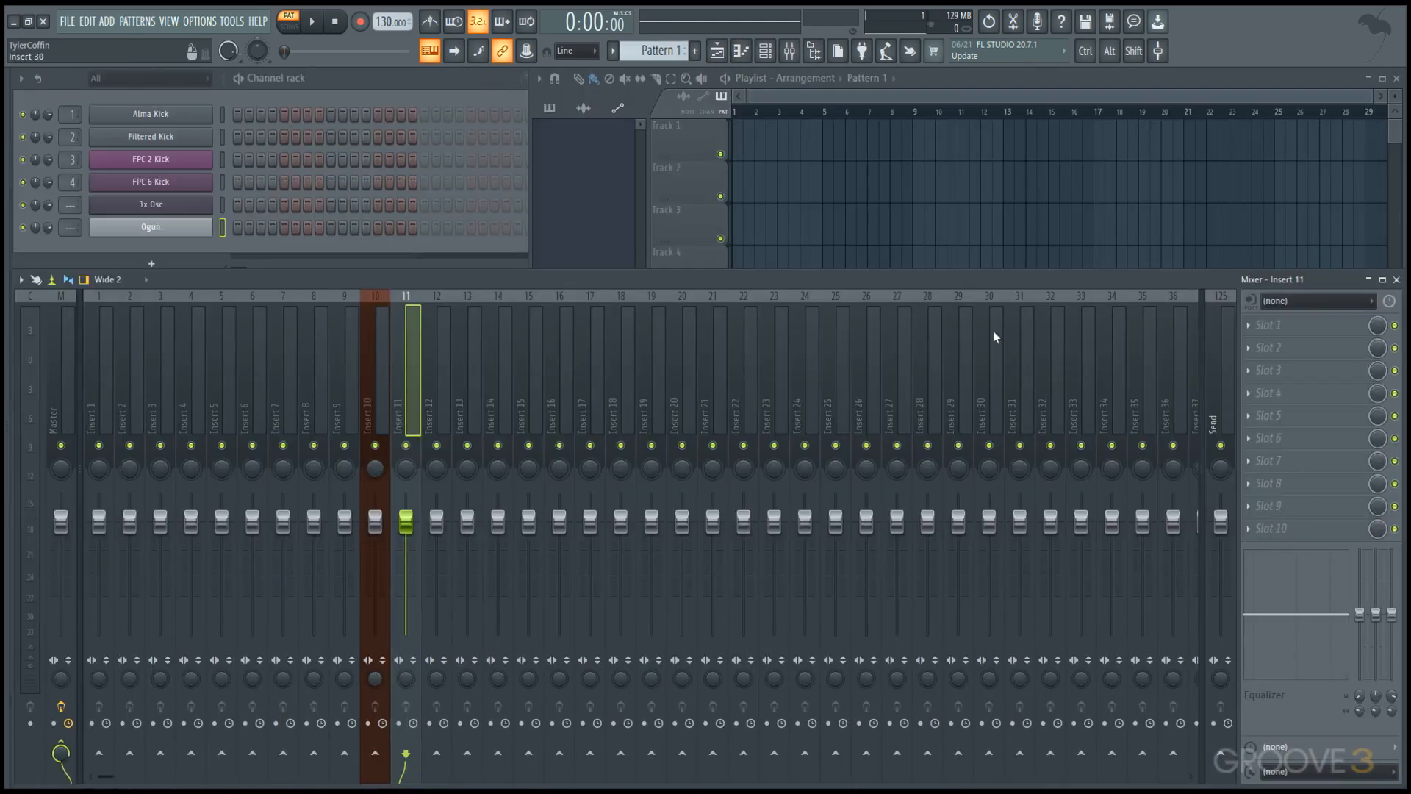